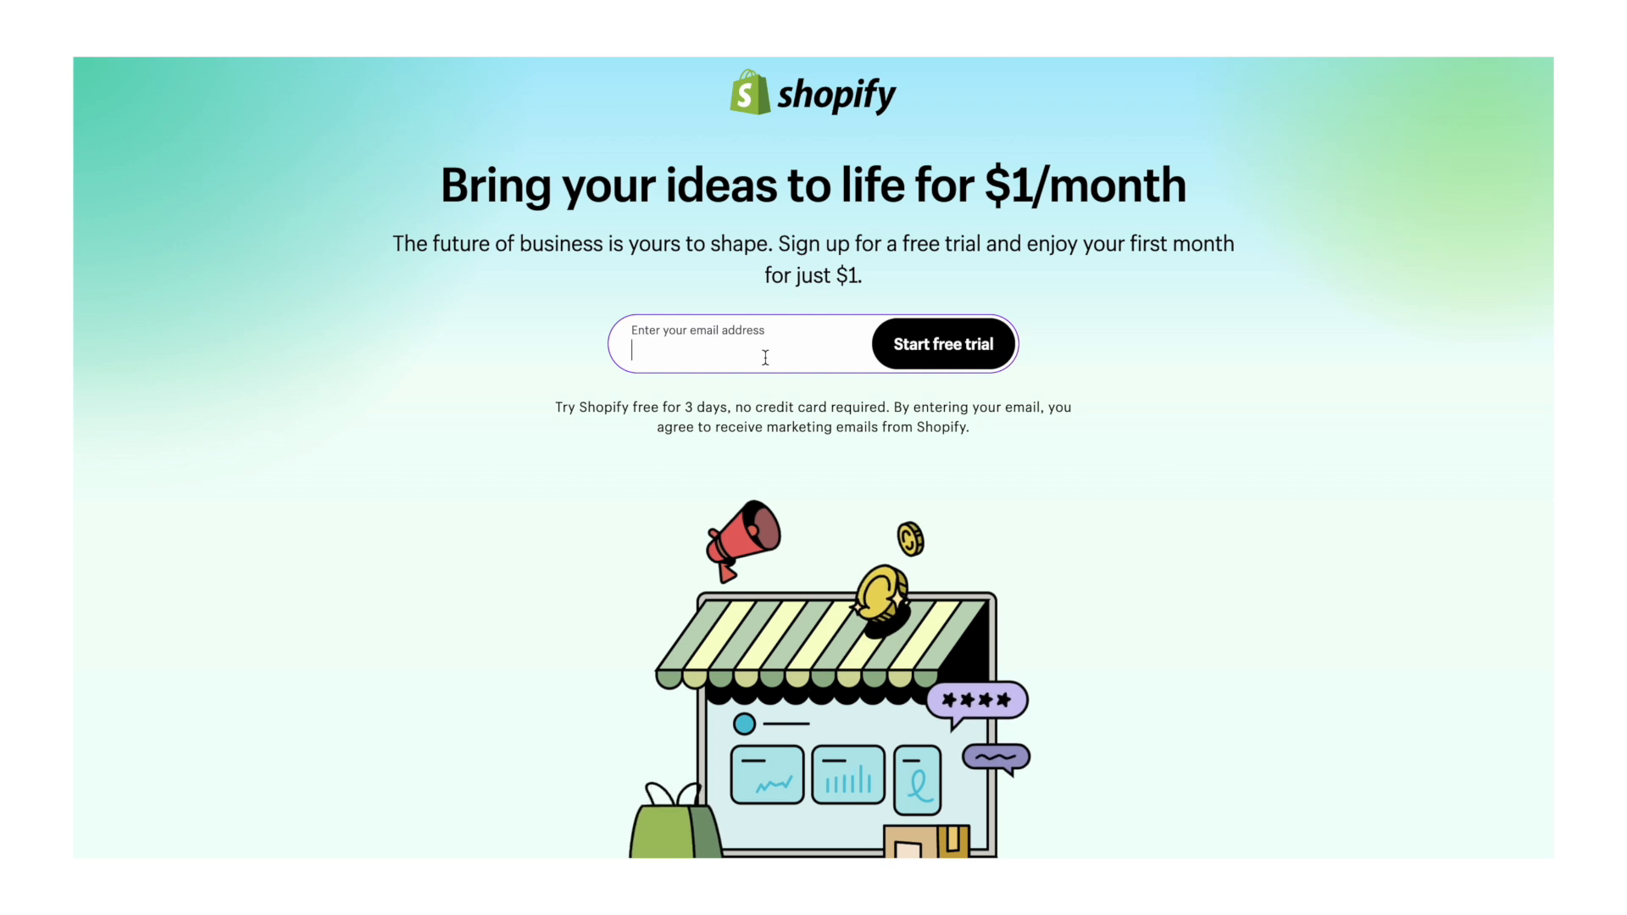
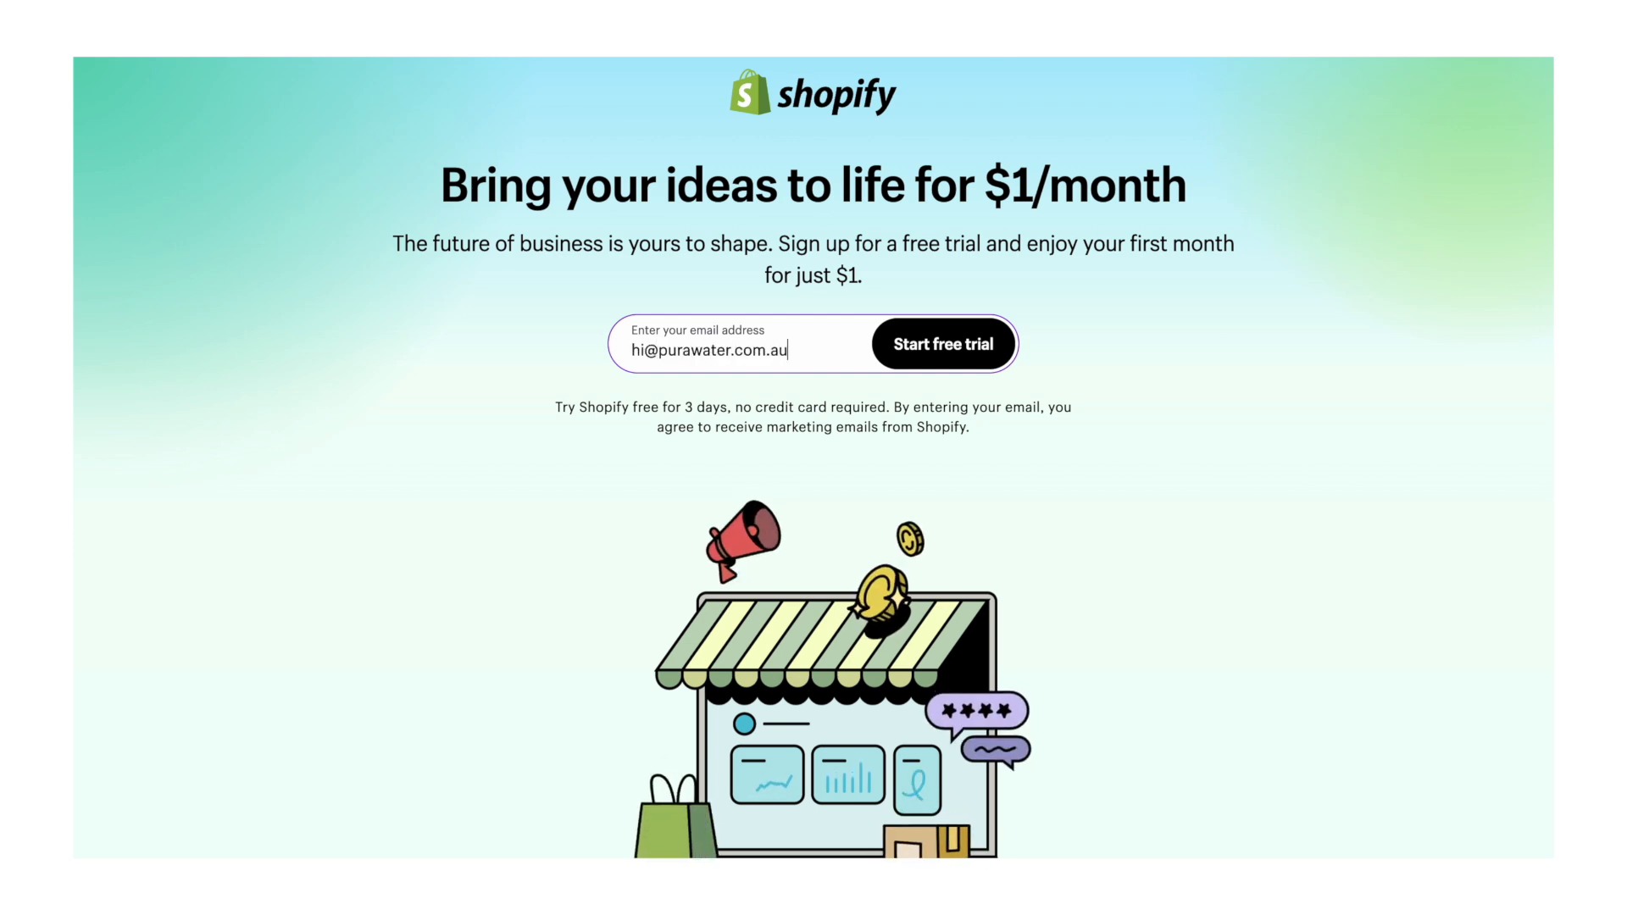
- Start a free trial with the store's email address and skip the onboarding questions
left_click(938, 352)
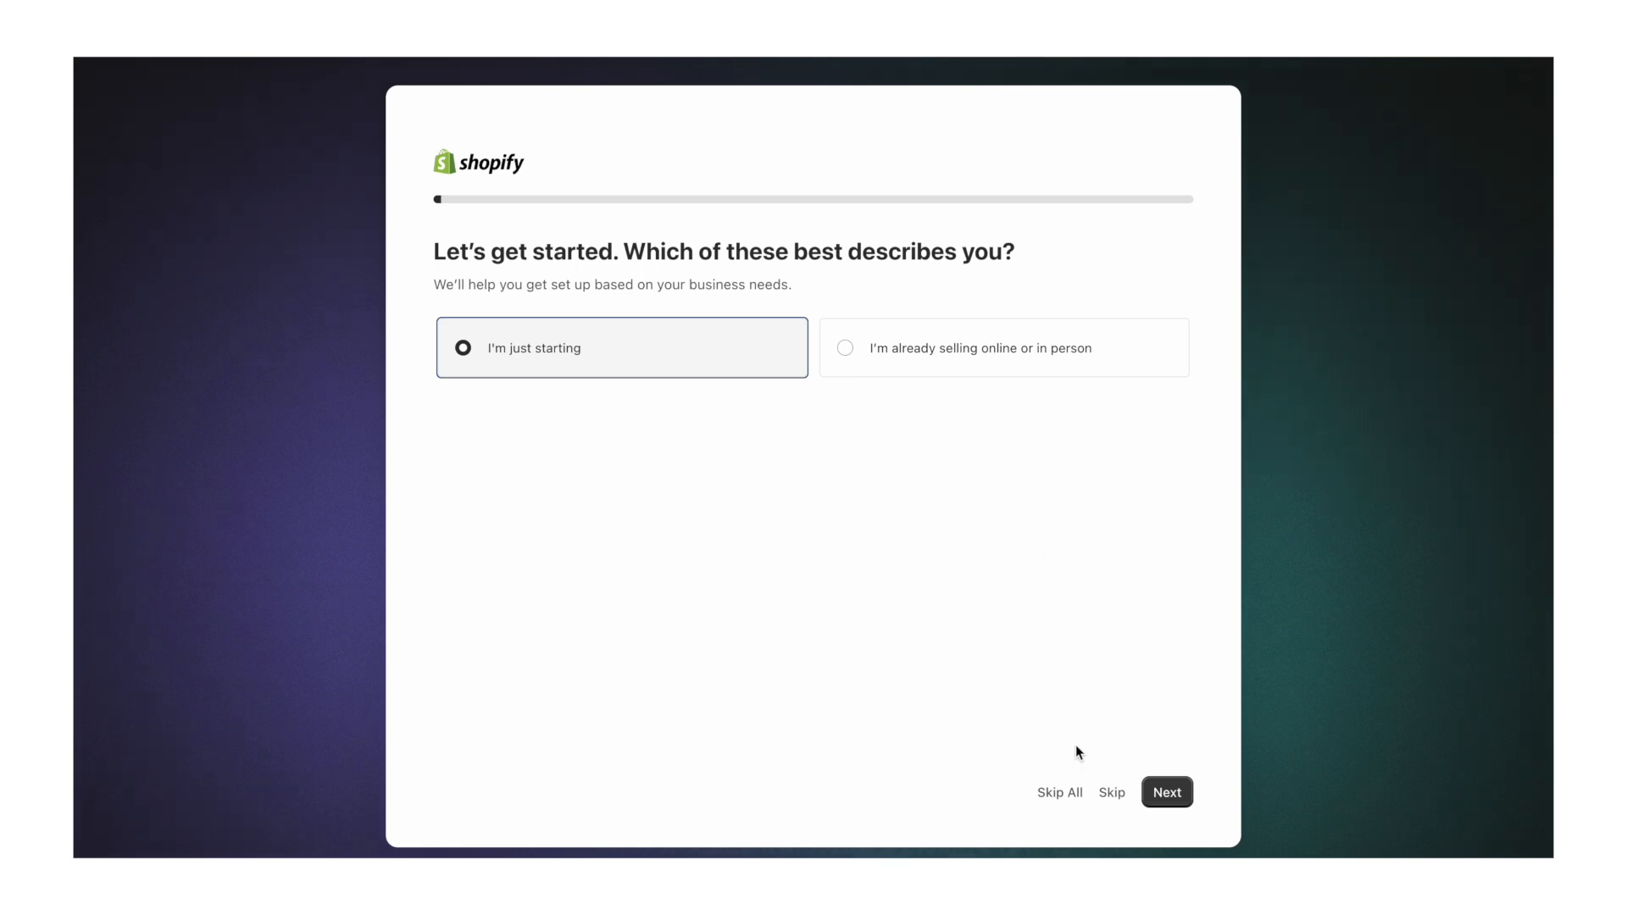
left_click(1074, 793)
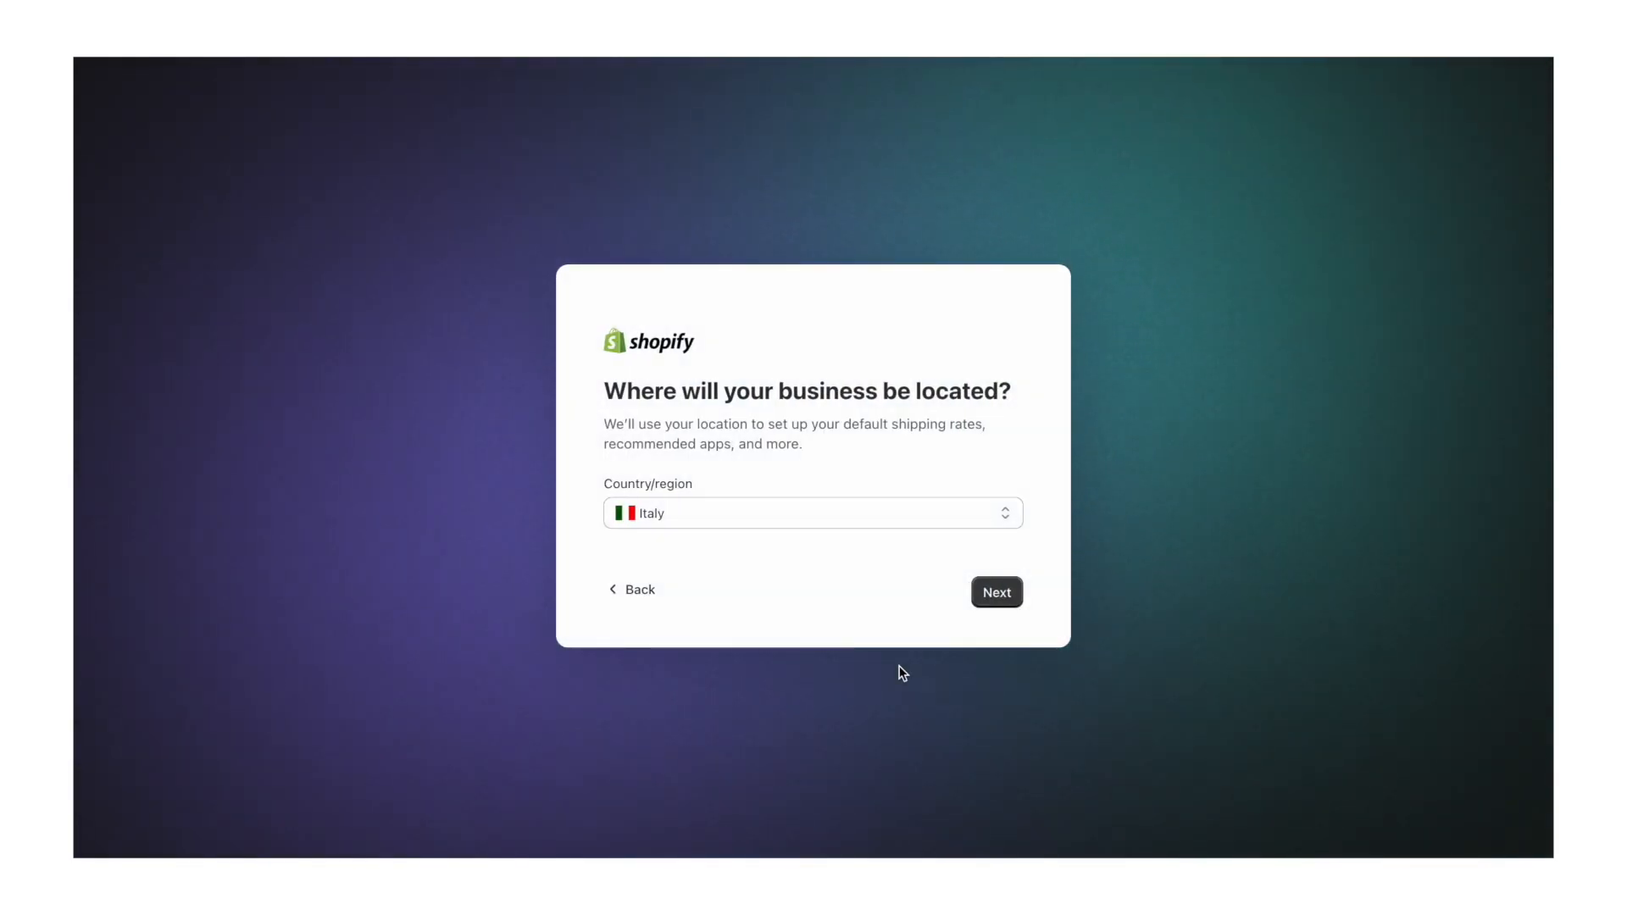
- Set the business location to Australia and create the new store
left_click(796, 523)
scroll(799, 527, "up", 10)
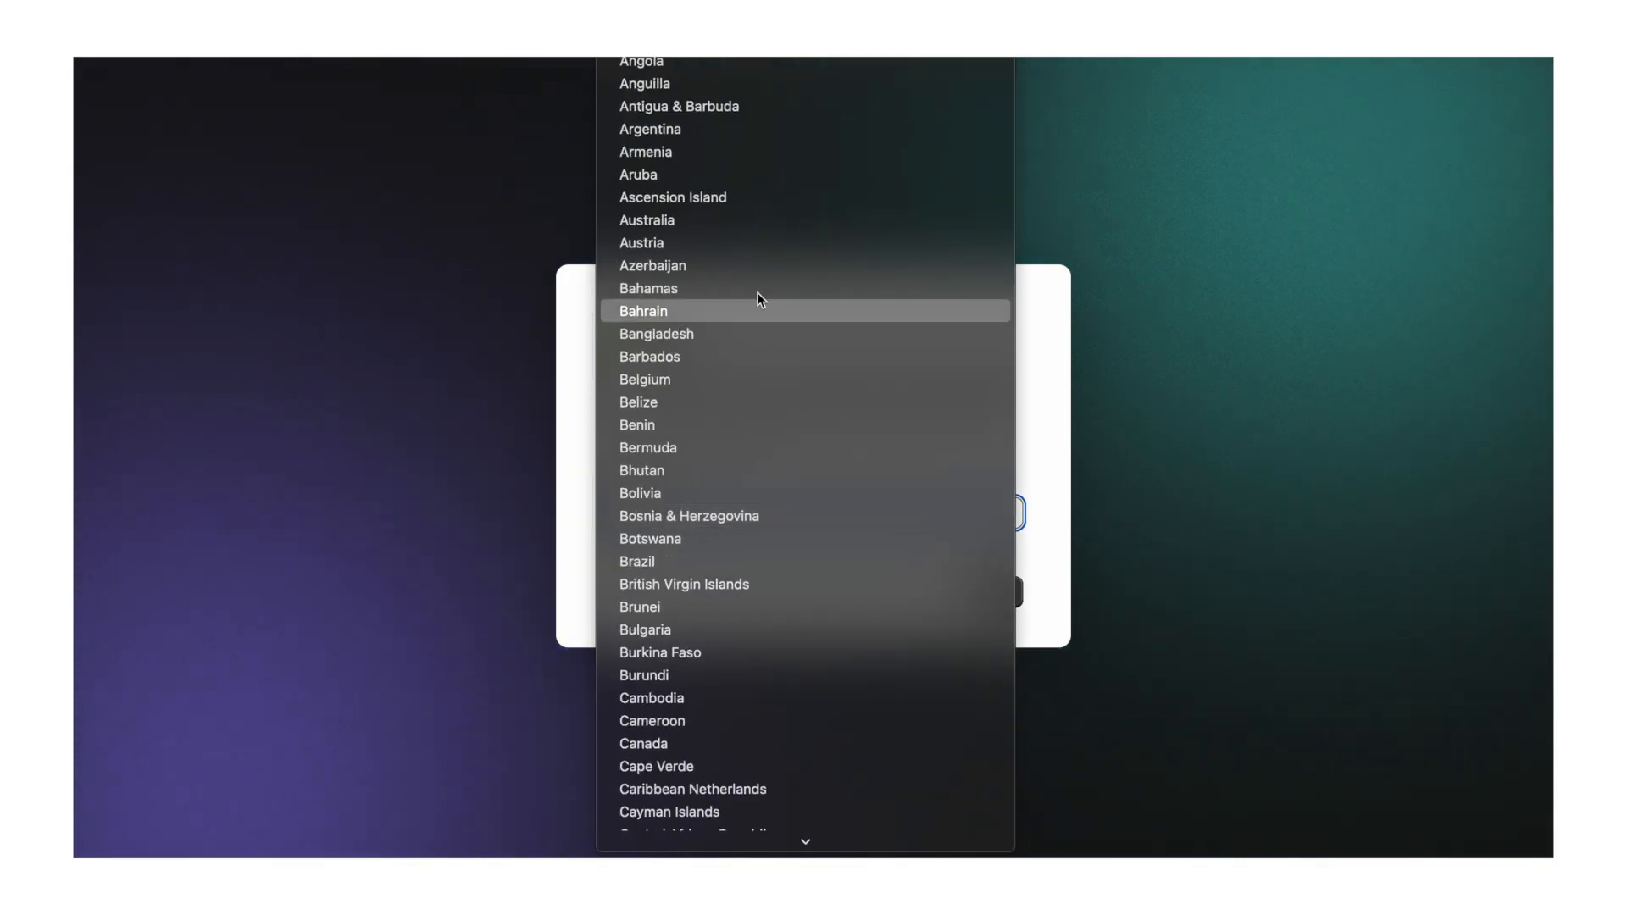
left_click(708, 220)
scroll(995, 771, "down", 5)
left_click(995, 771)
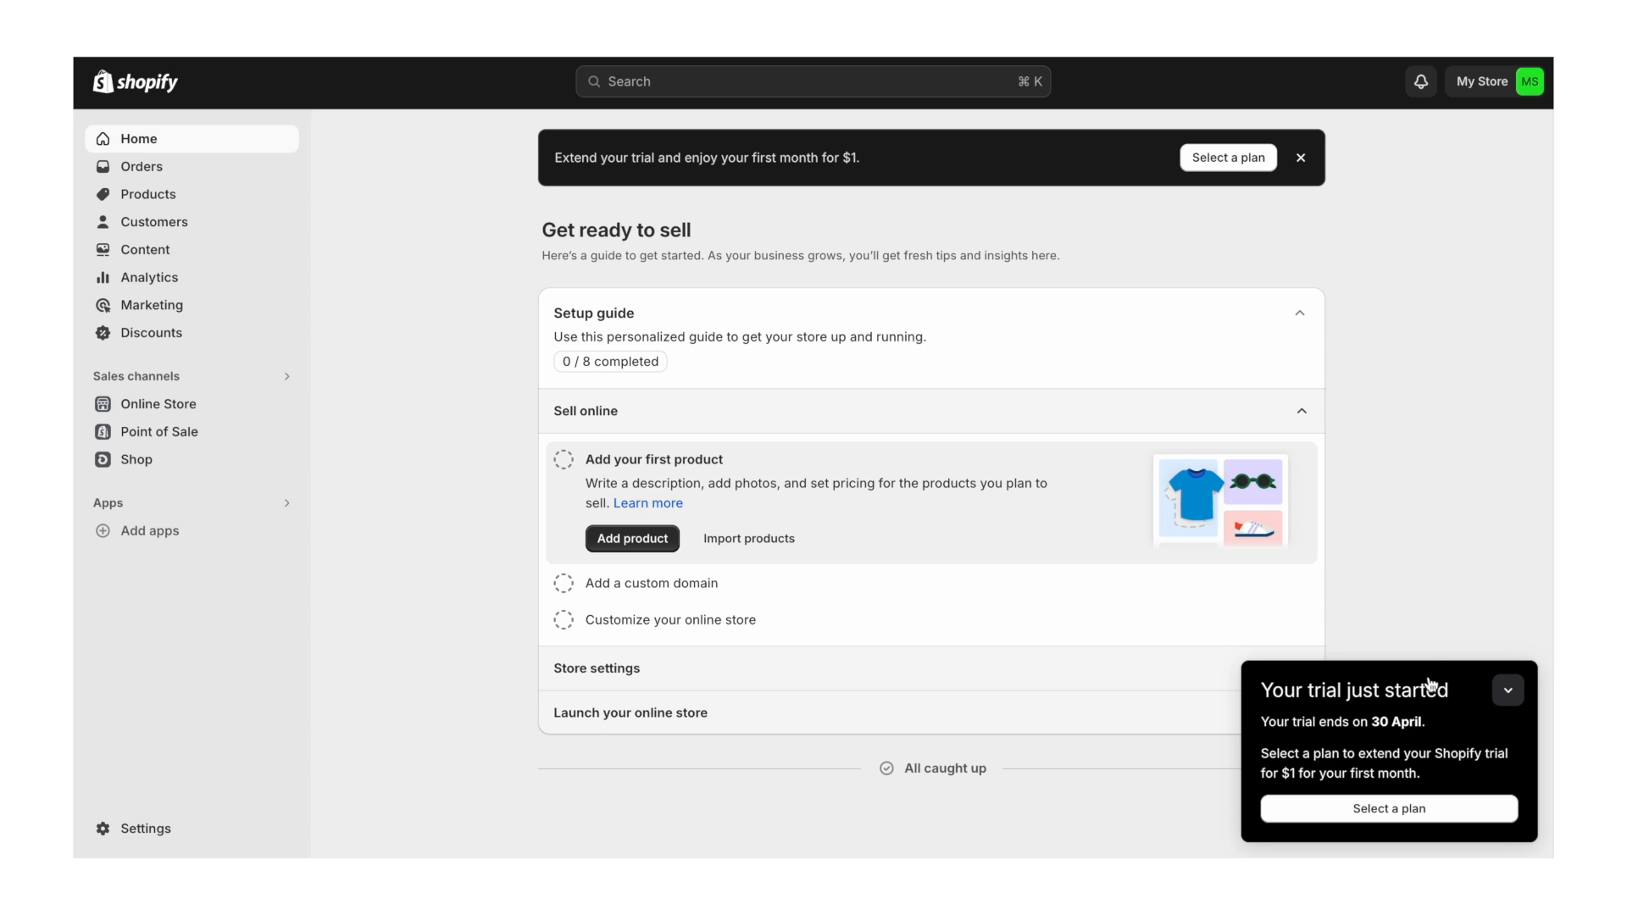
- Pick the Basic plan and subscribe to it
left_click(1389, 809)
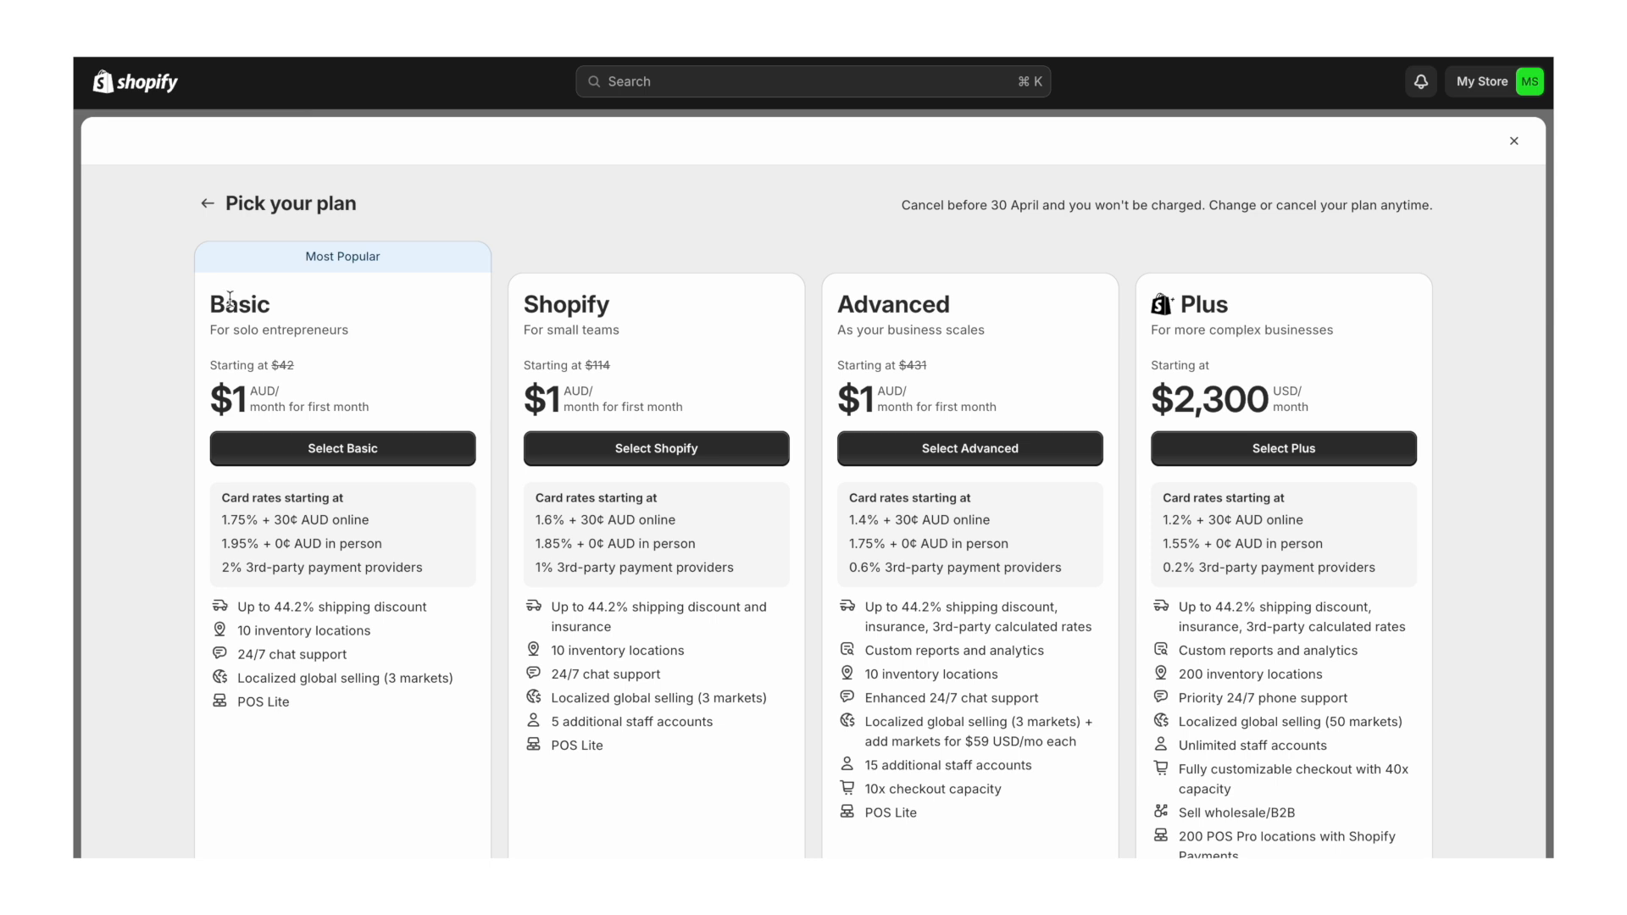
left_click(320, 456)
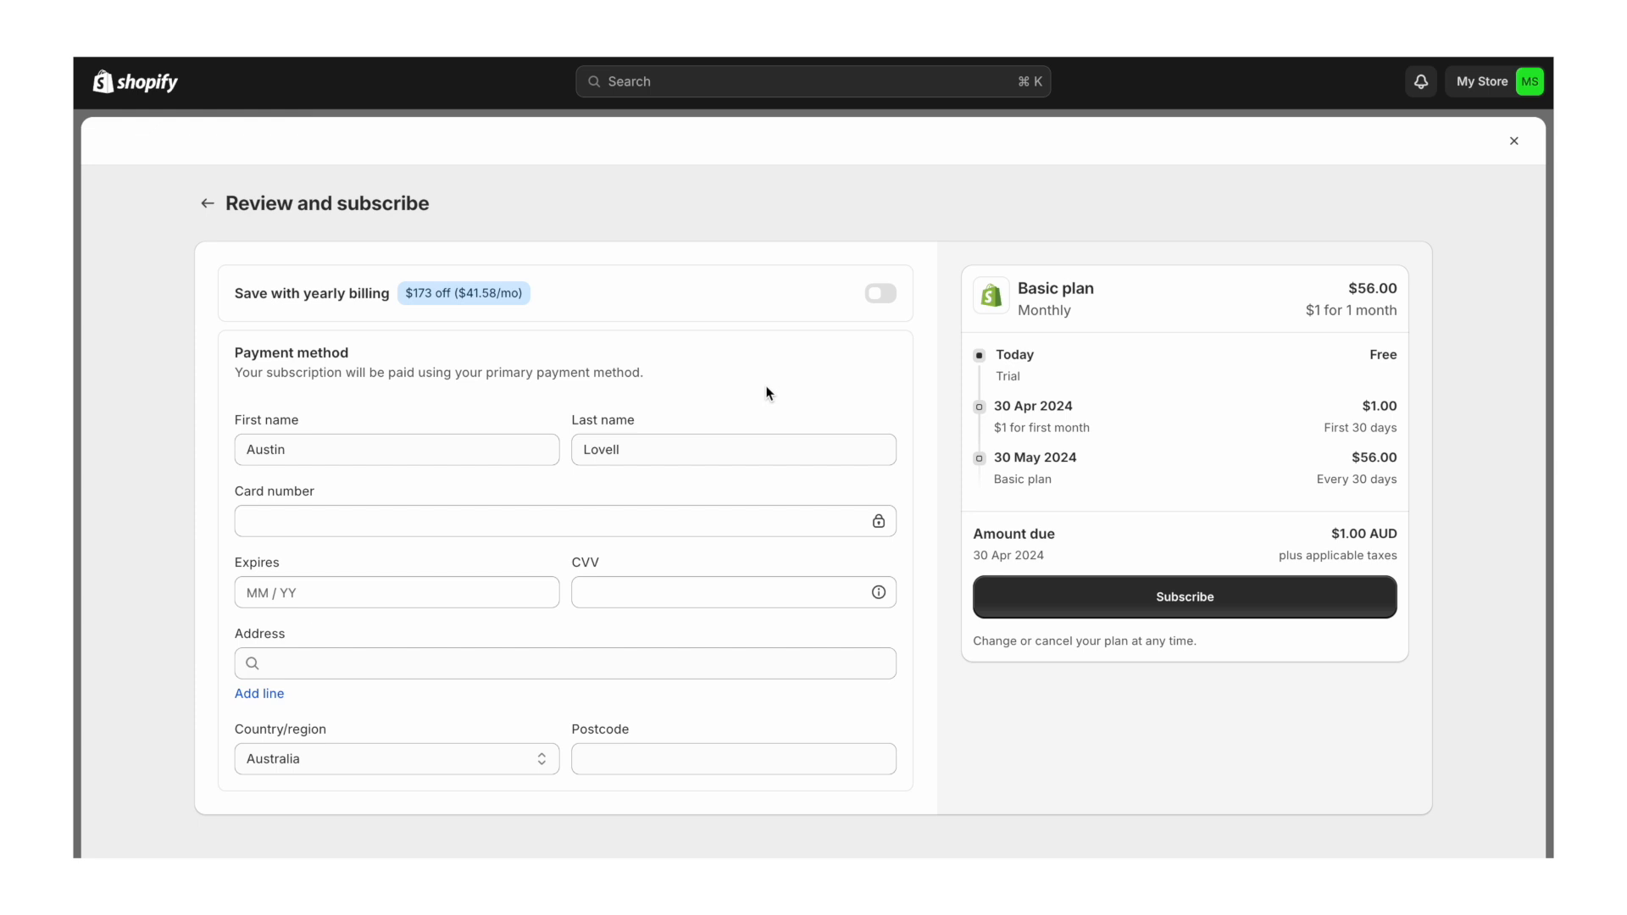
left_click(1119, 606)
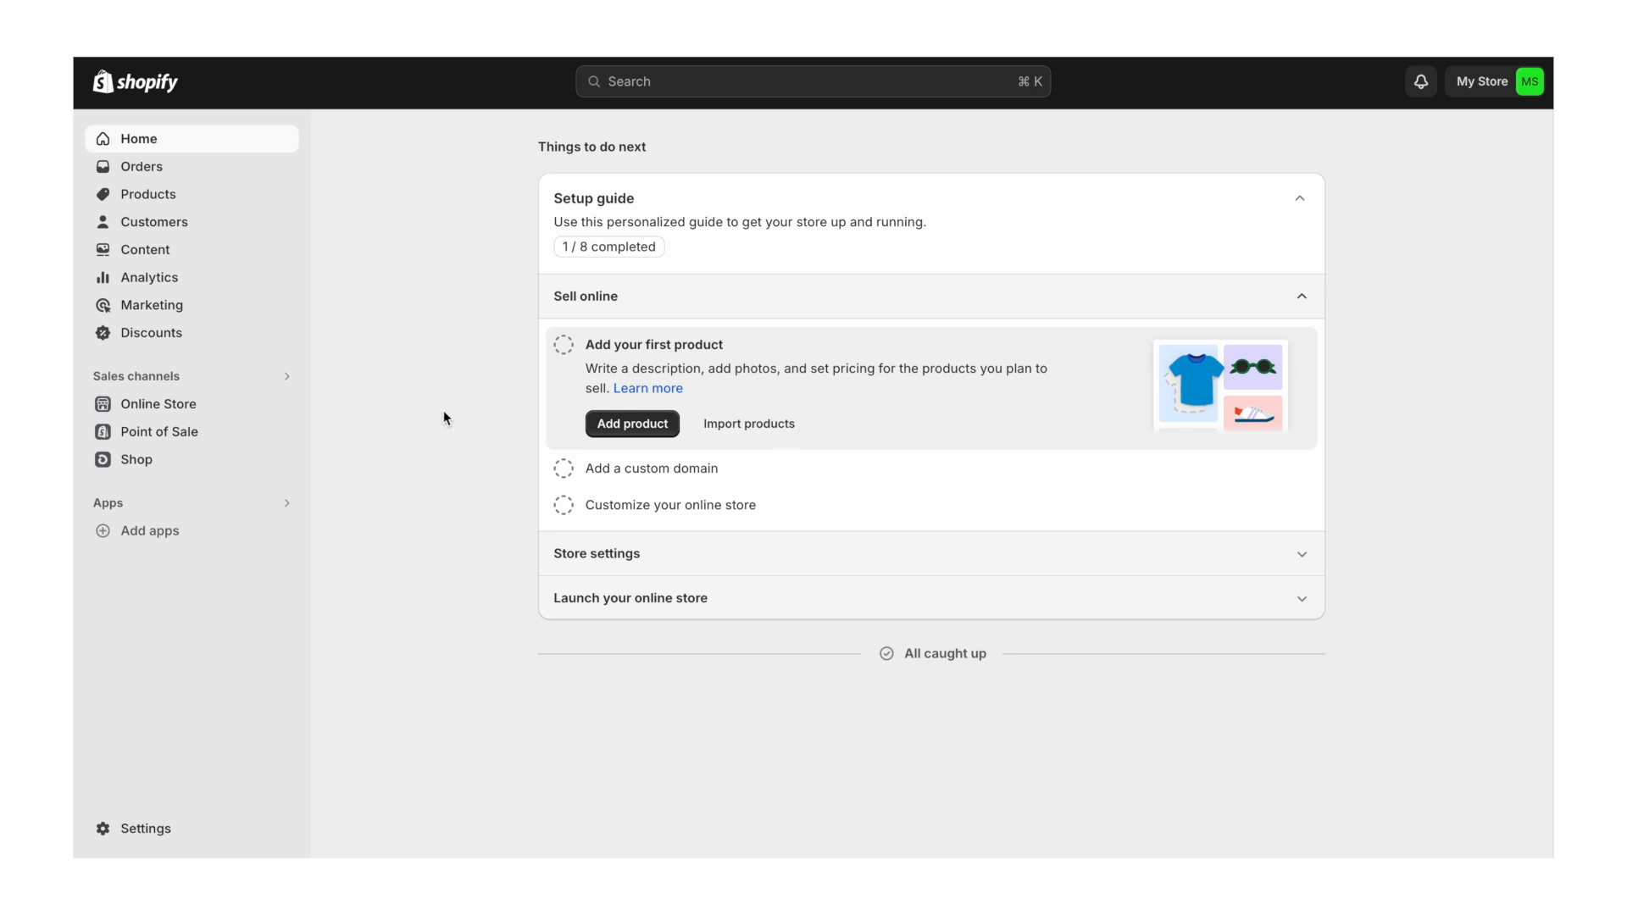
- Change the store name from My Store to PuraWater in the Store details profile
left_click(161, 838)
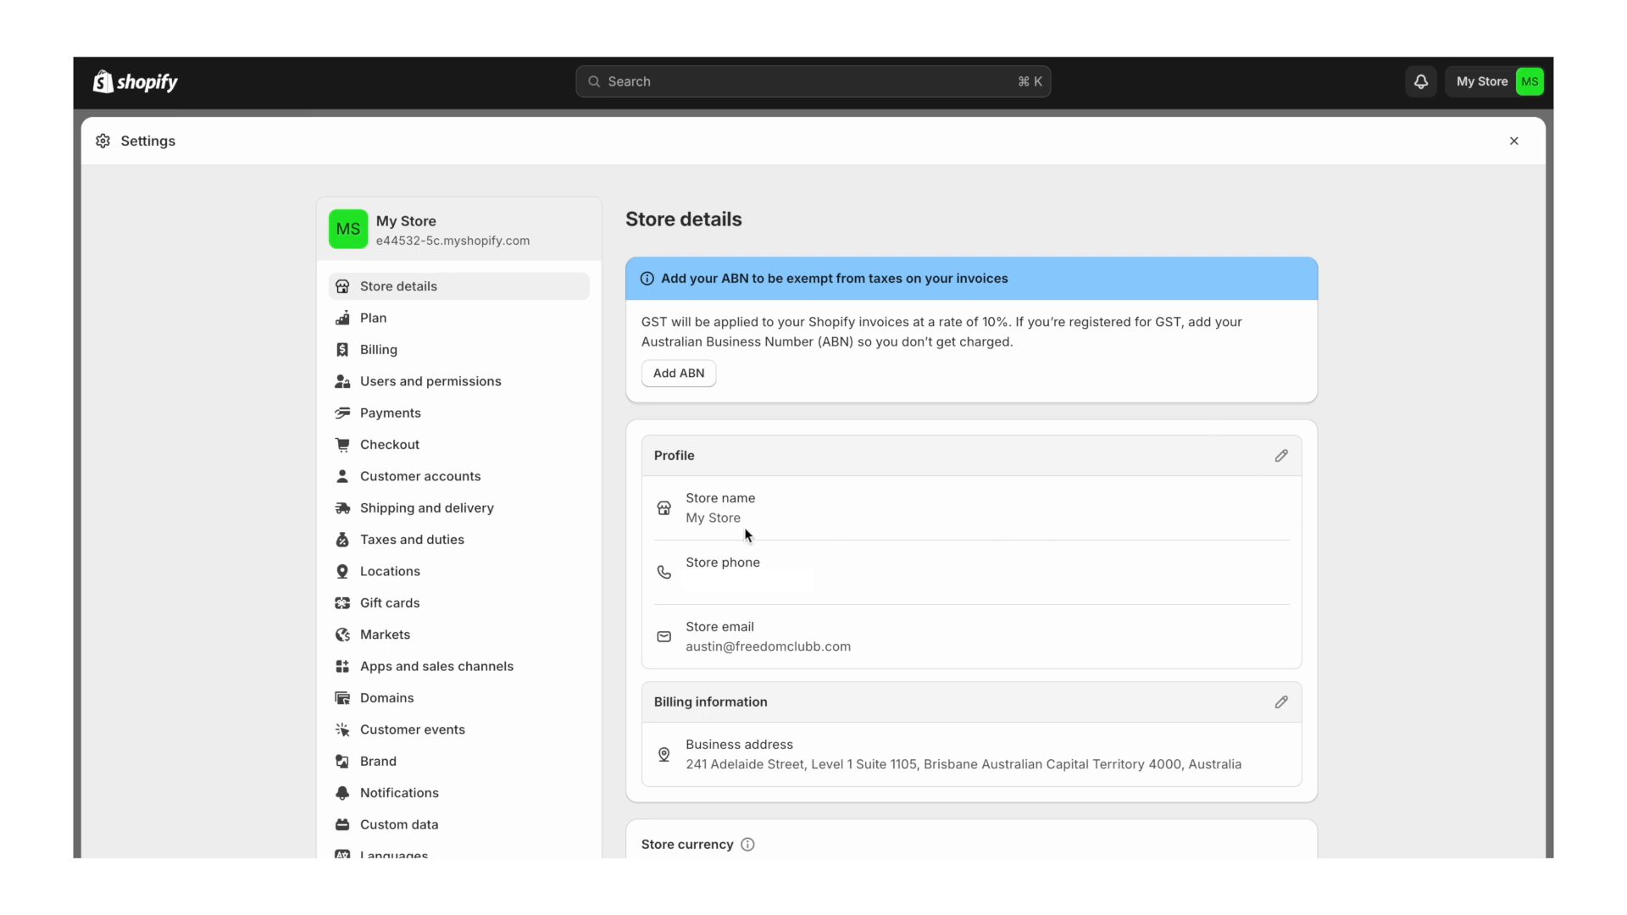
left_click(1282, 459)
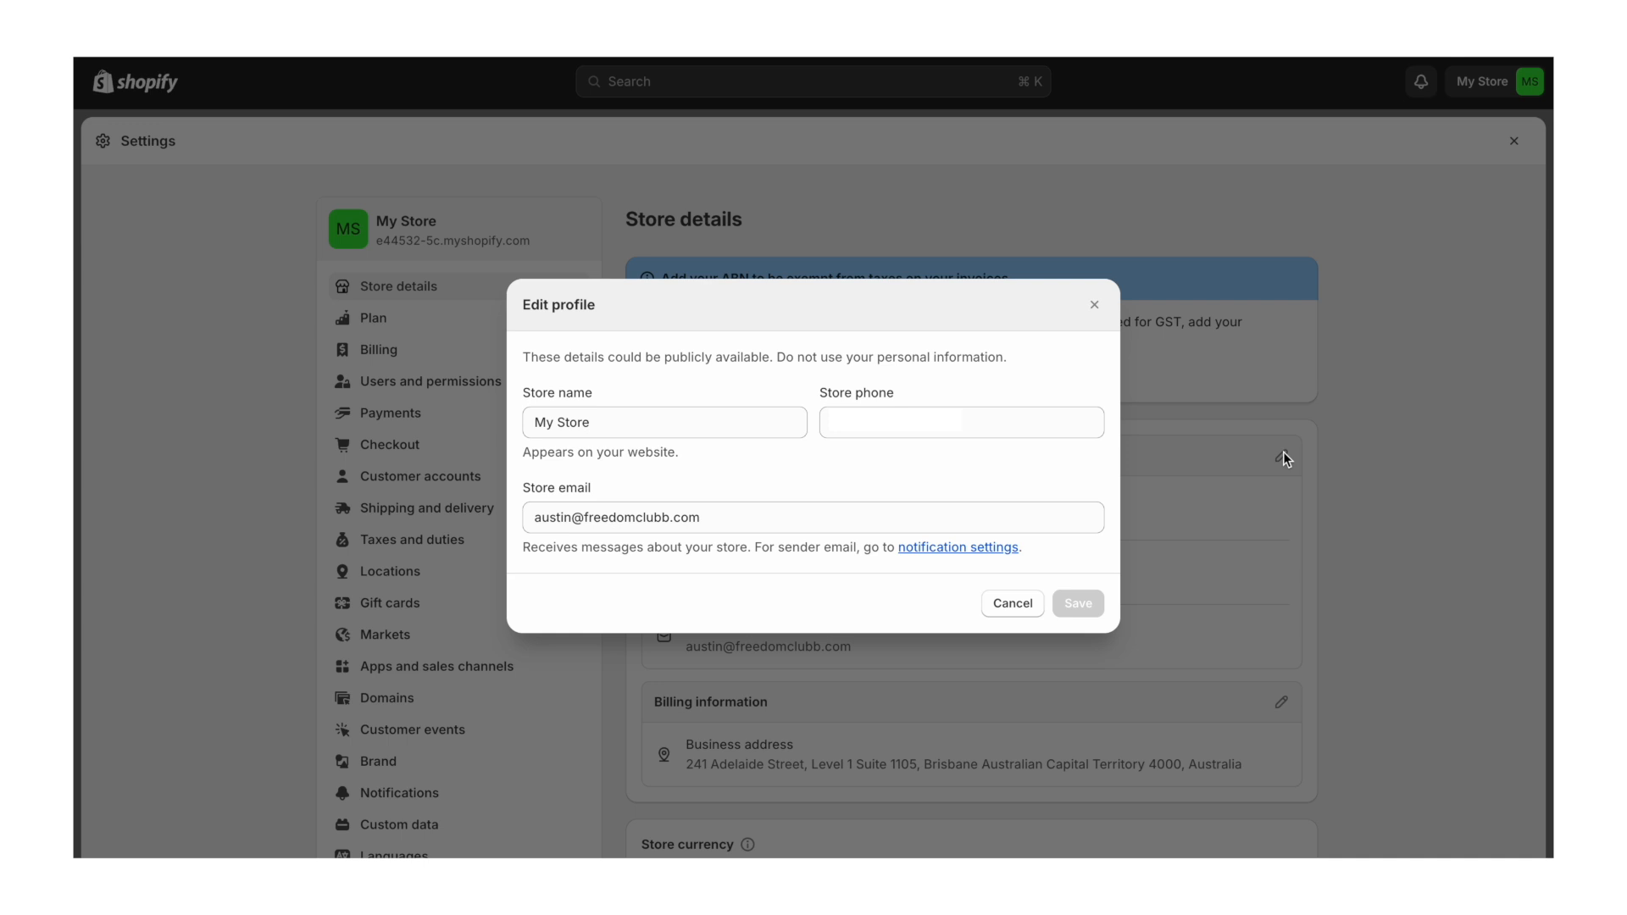
triple_click(647, 422)
type("PuraWater")
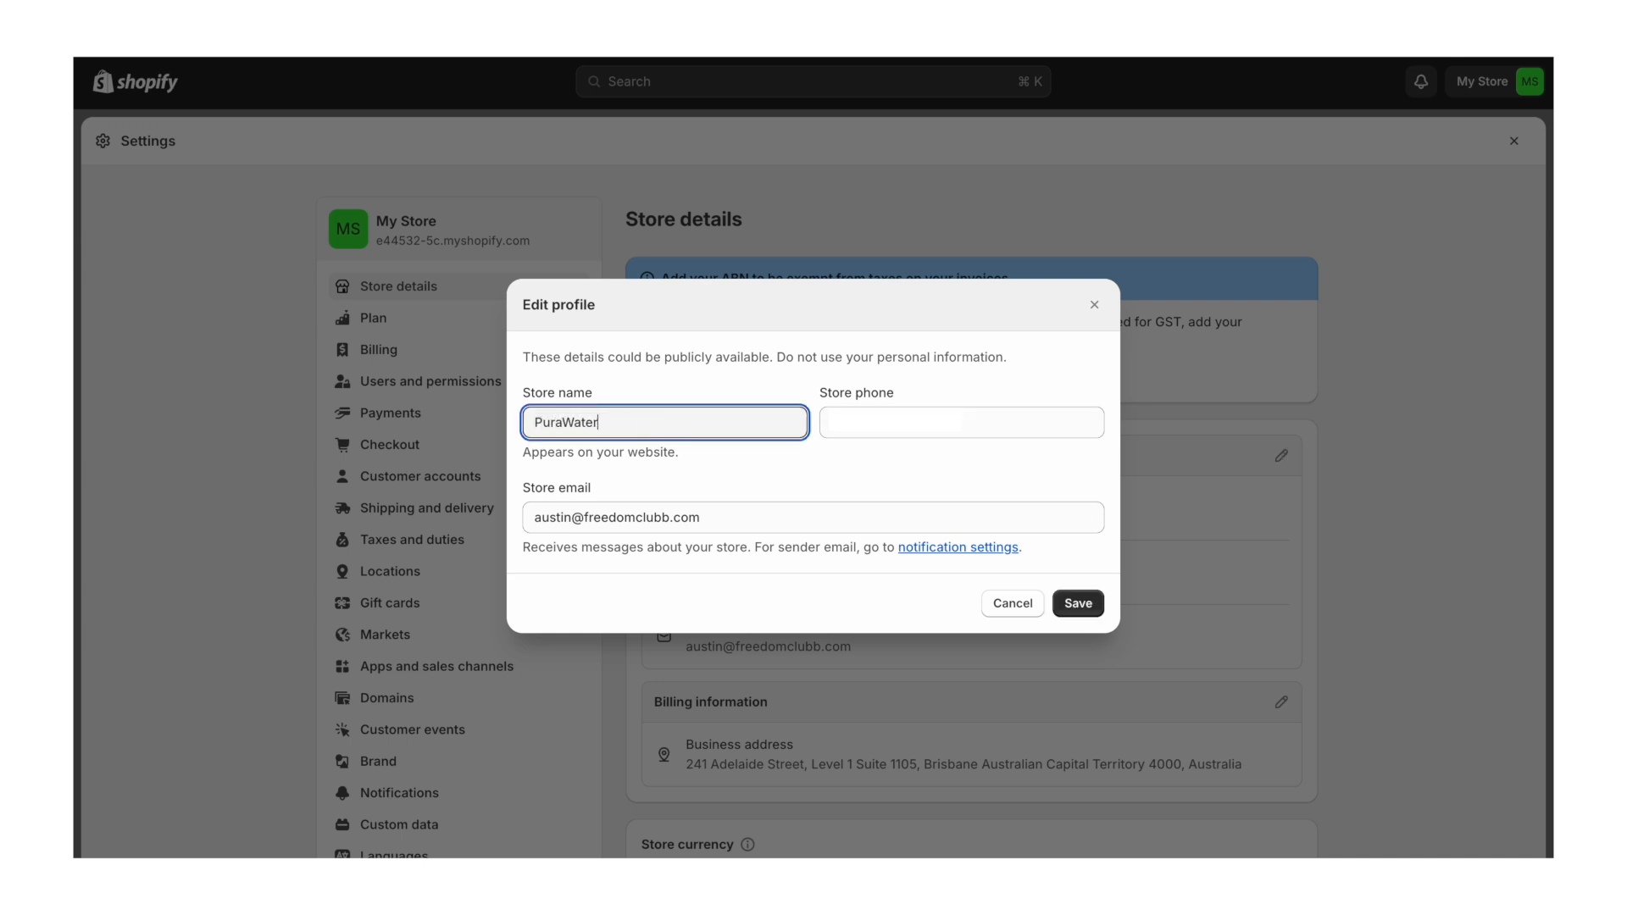
left_click(1090, 598)
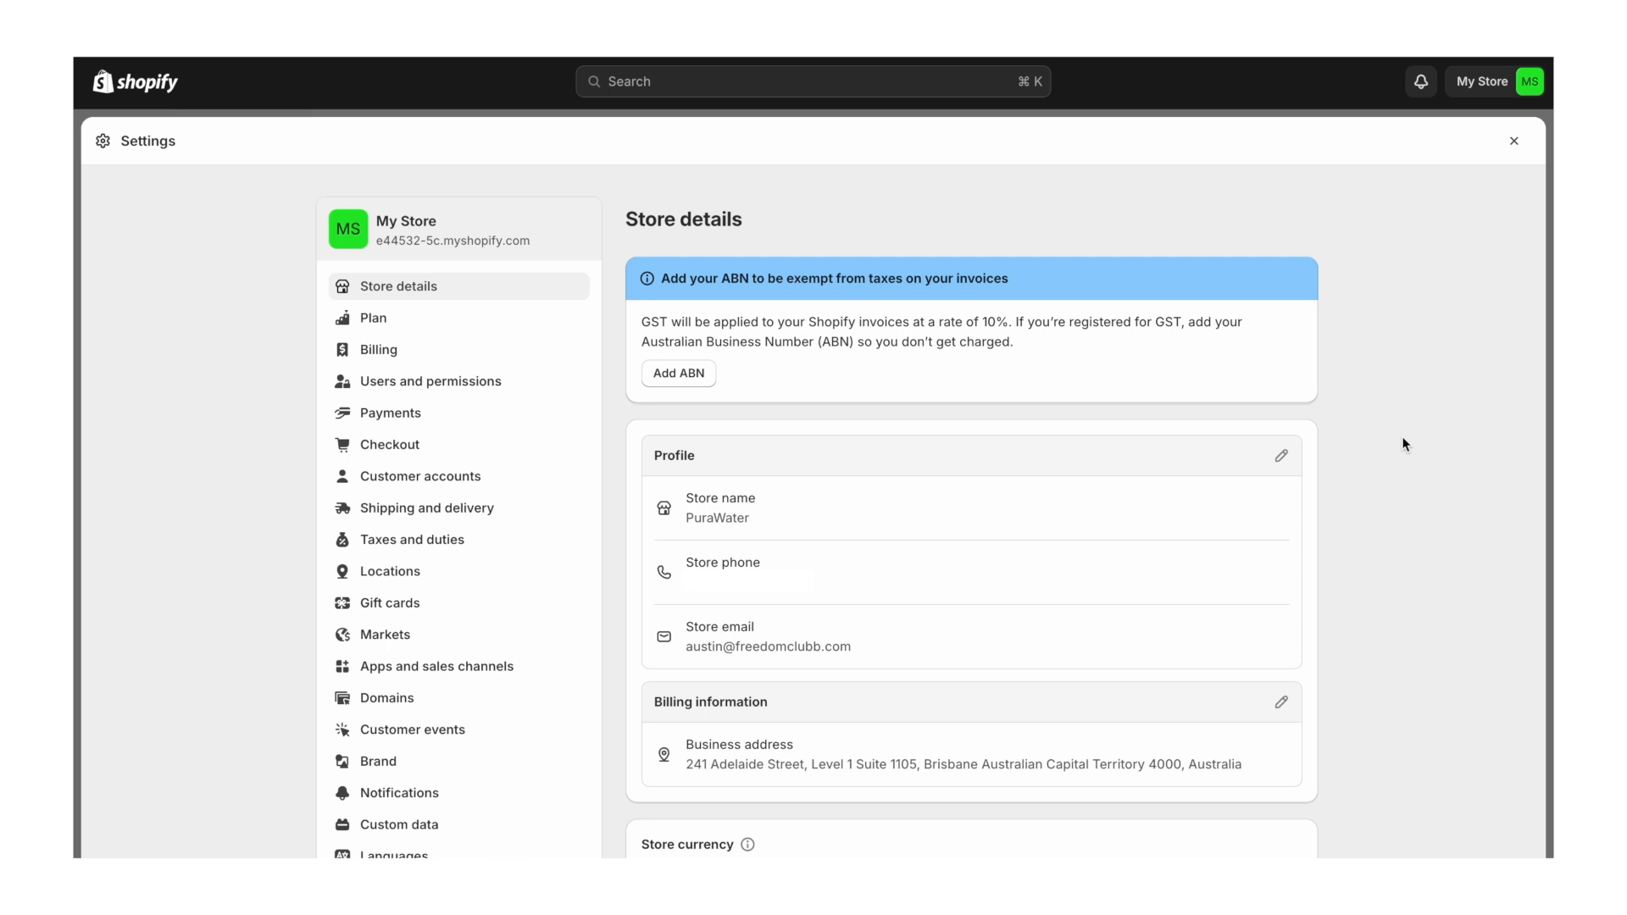
- Set the time zone to (GMT+09:30) Adelaide and the order ID prefix to PW
scroll(1405, 444, "down", 6)
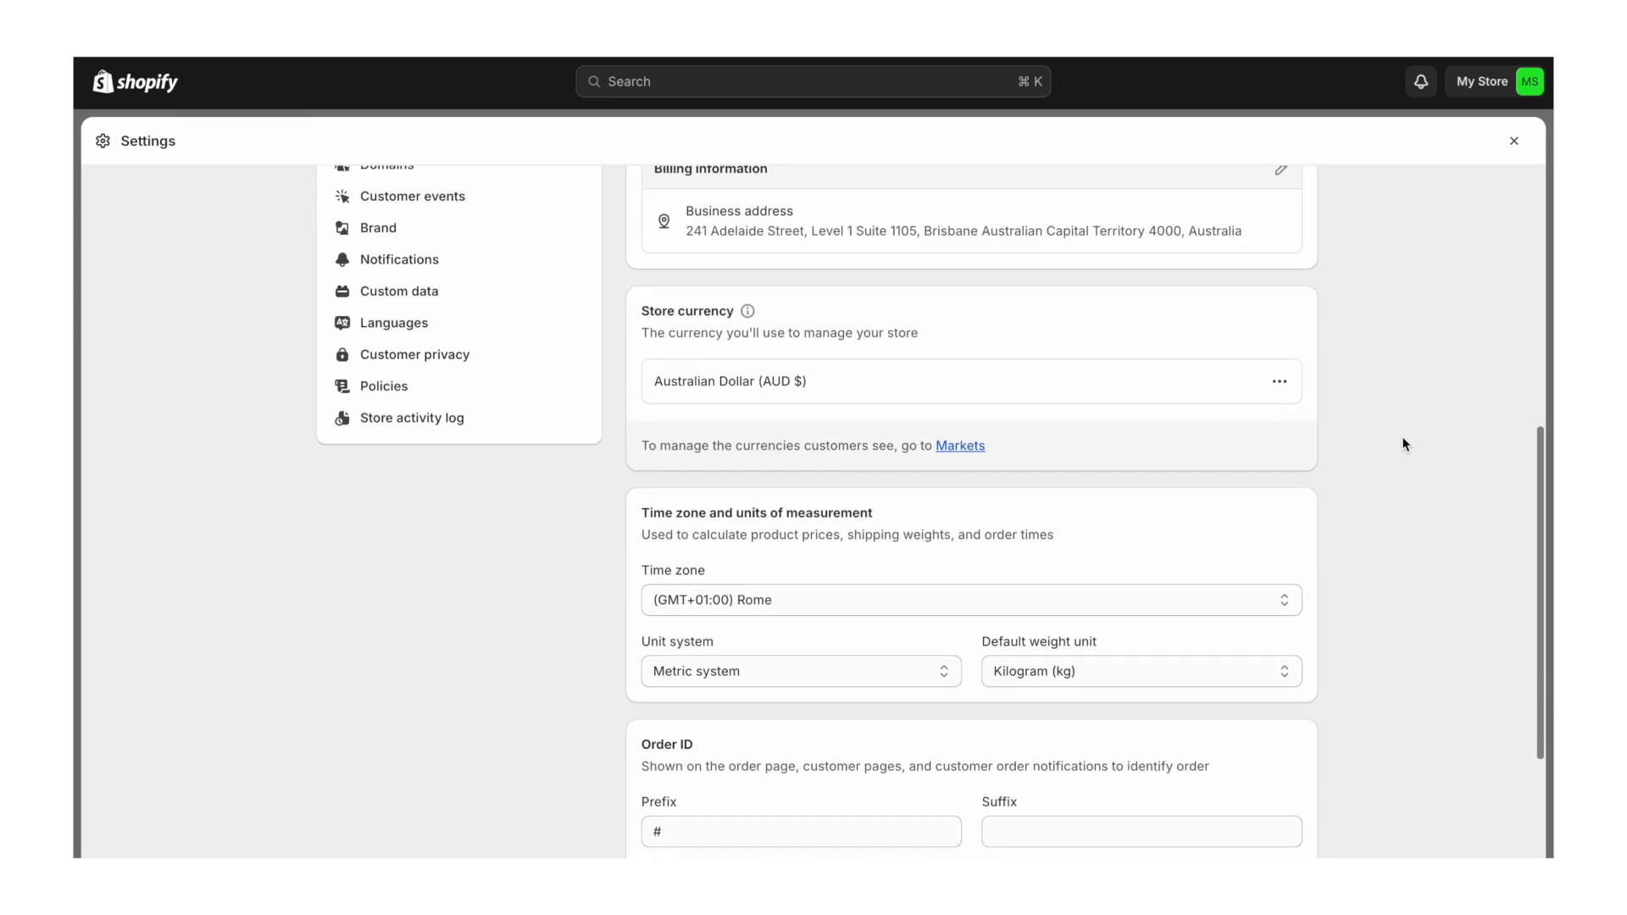
scroll(1405, 444, "down", 2)
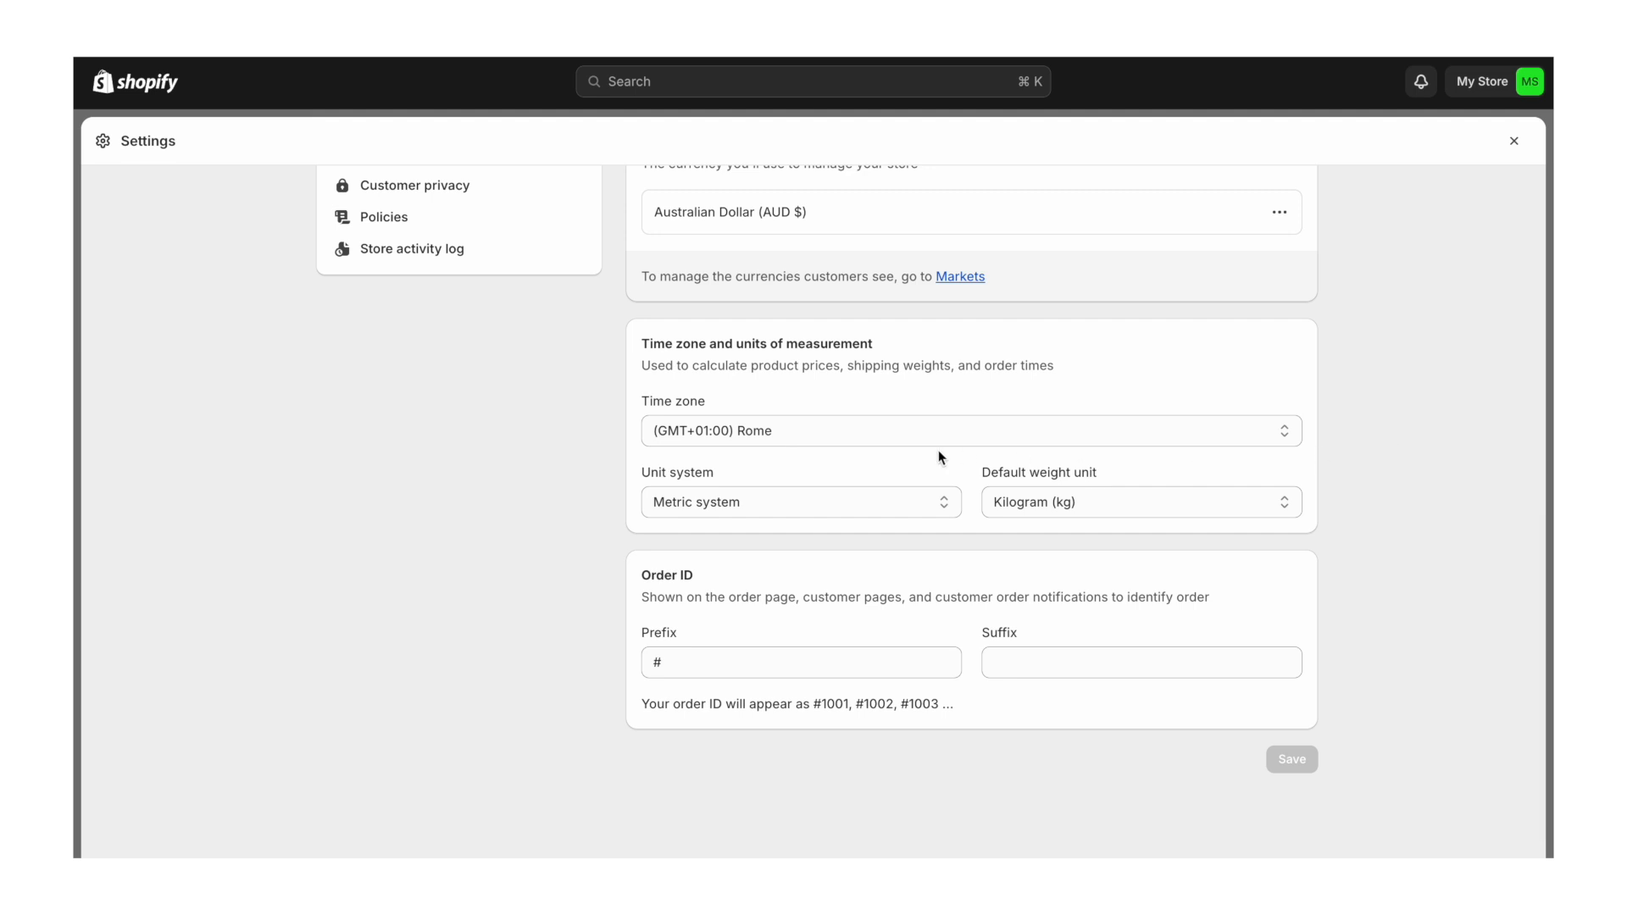
left_click(895, 433)
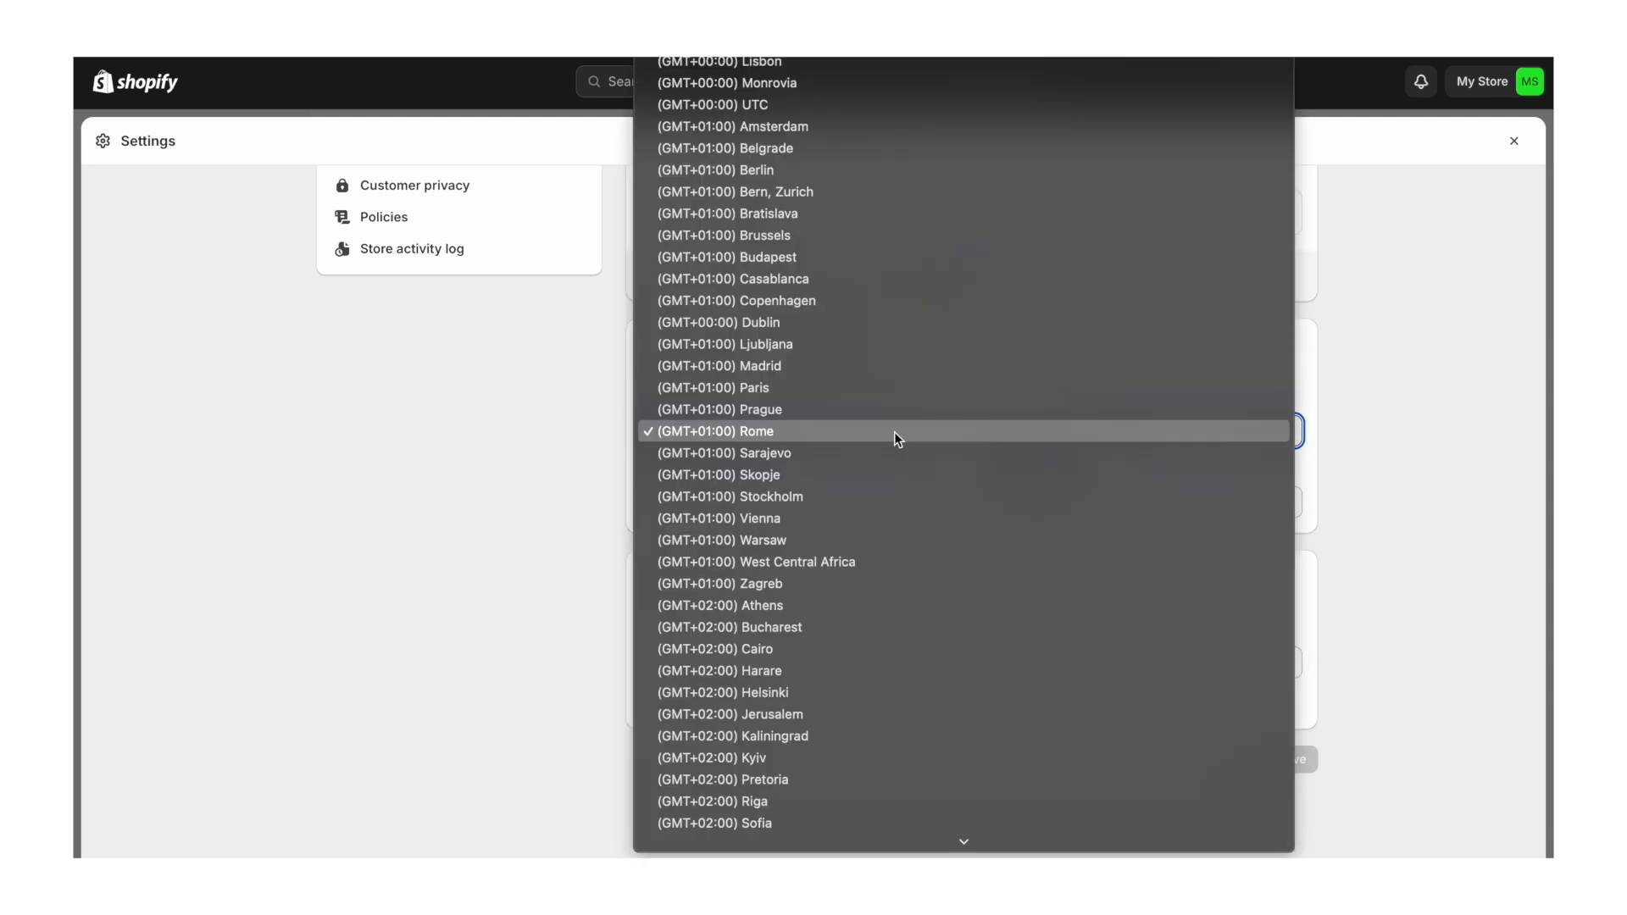
scroll(893, 431, "down", 3)
scroll(893, 430, "down", 10)
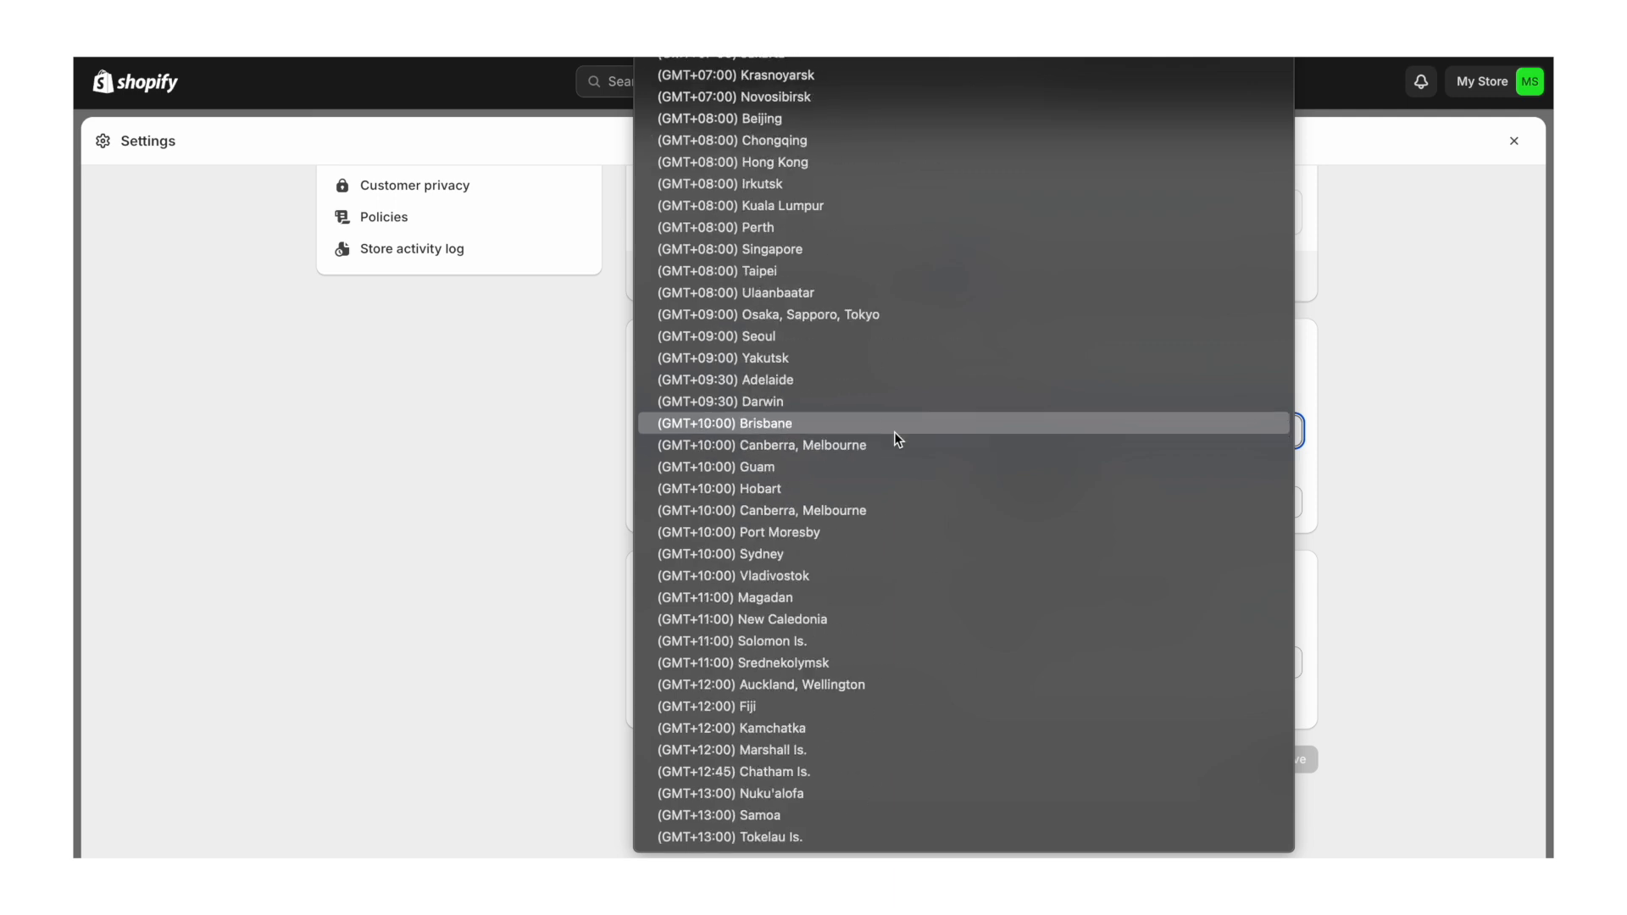
left_click(815, 380)
left_click(739, 664)
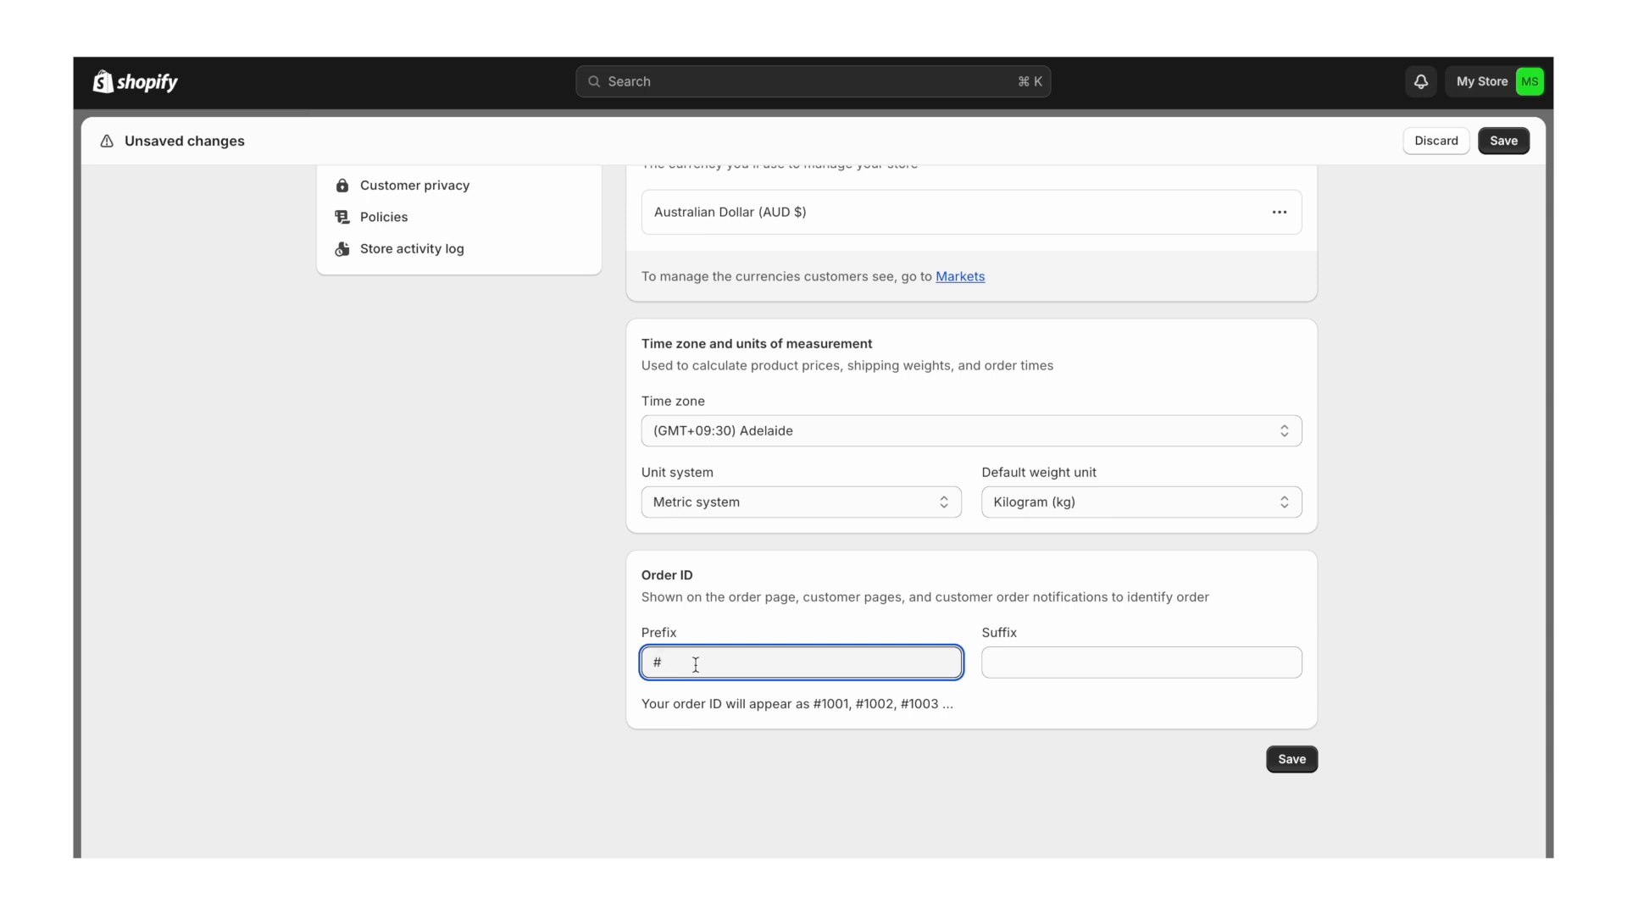
type("PW")
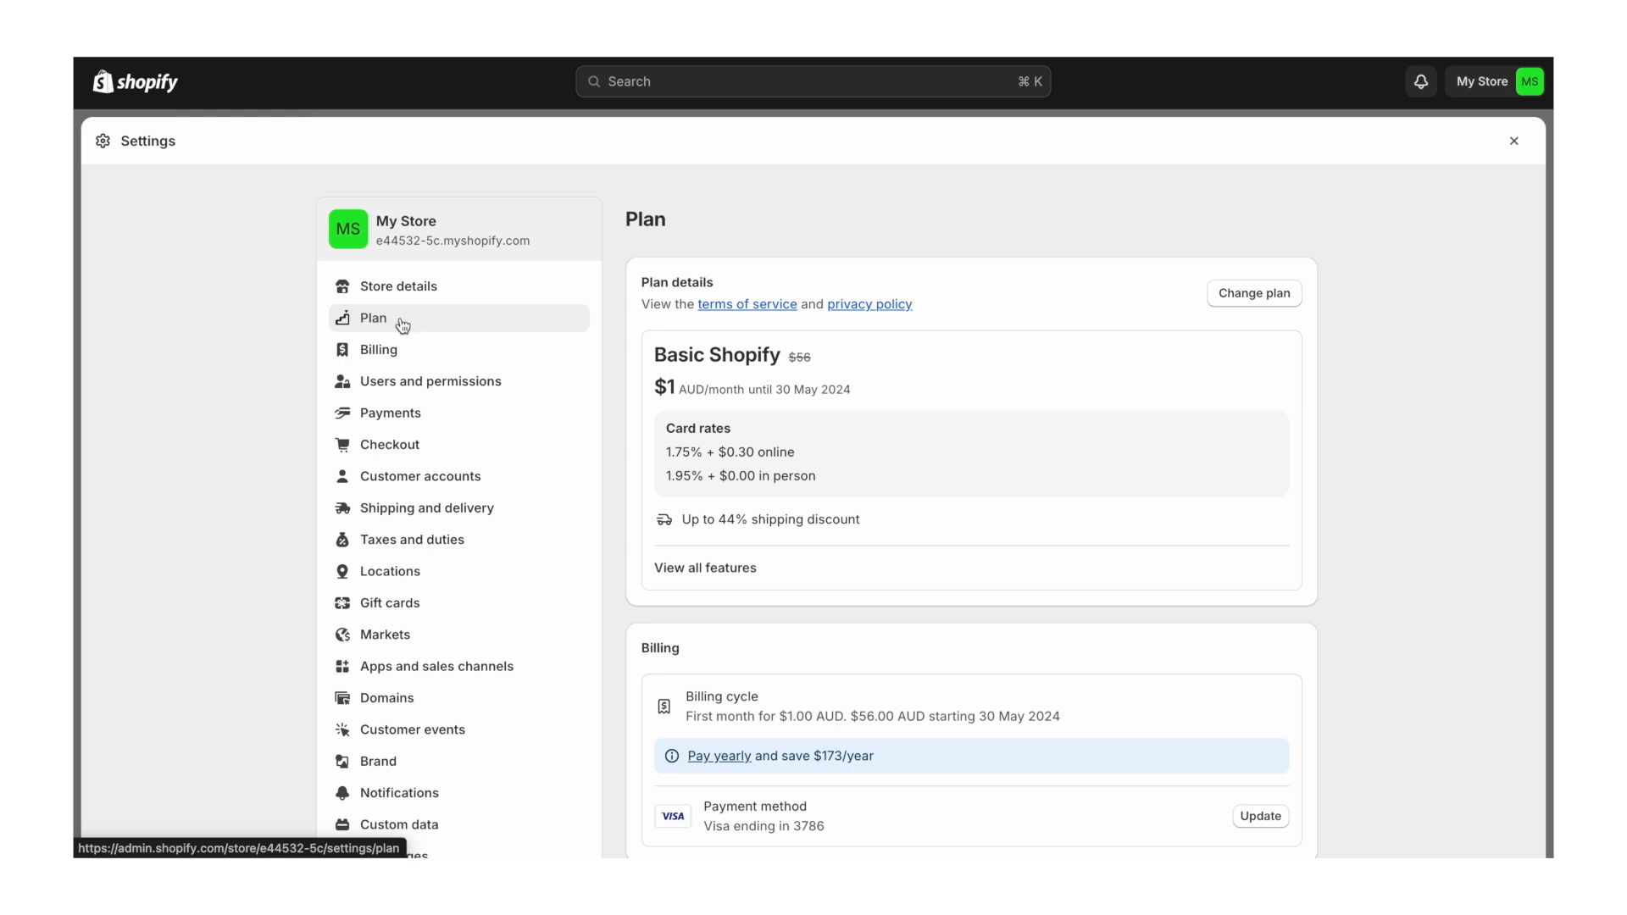
- Look through the Billing and Users and permissions settings, then go to Payments
left_click(426, 355)
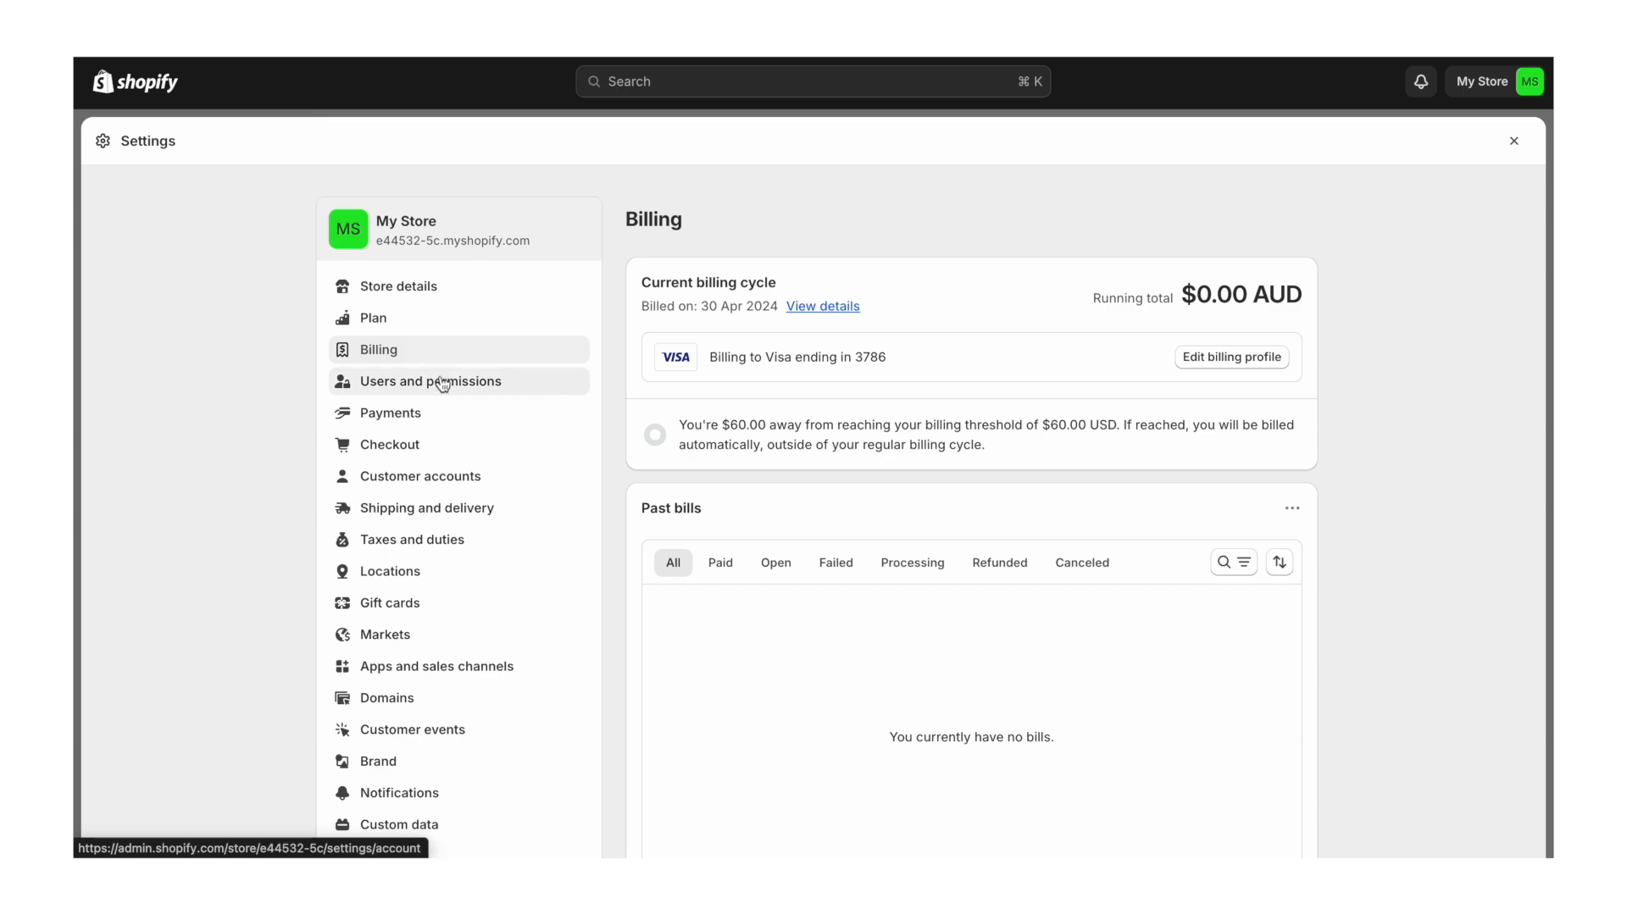
left_click(443, 386)
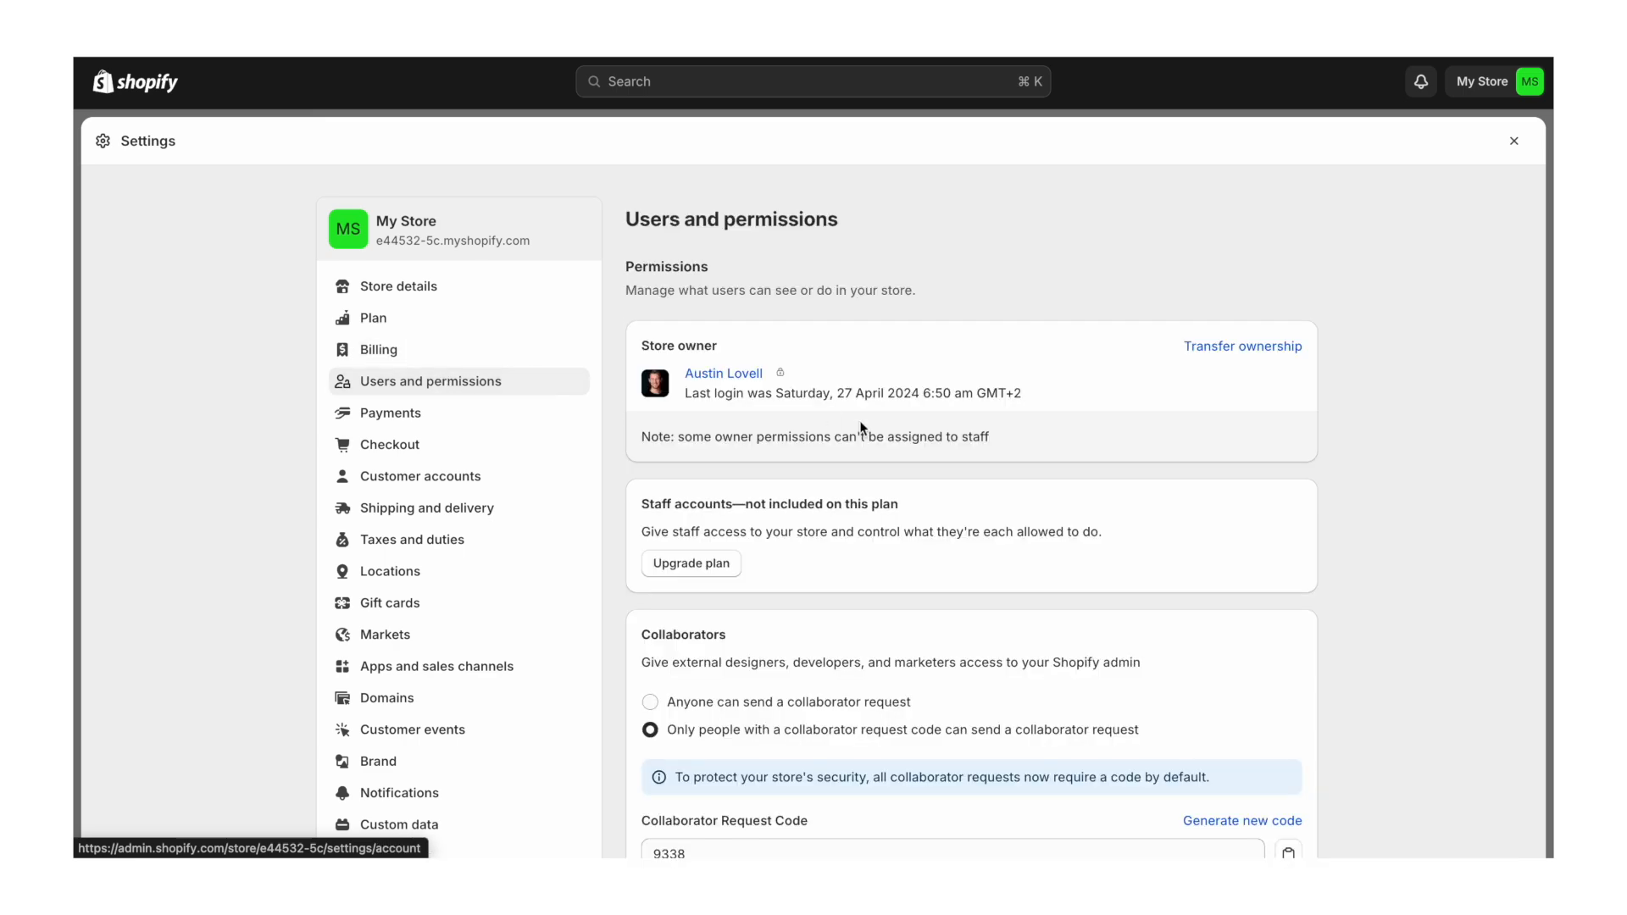
scroll(860, 420, "down", 3)
scroll(861, 426, "down", 1)
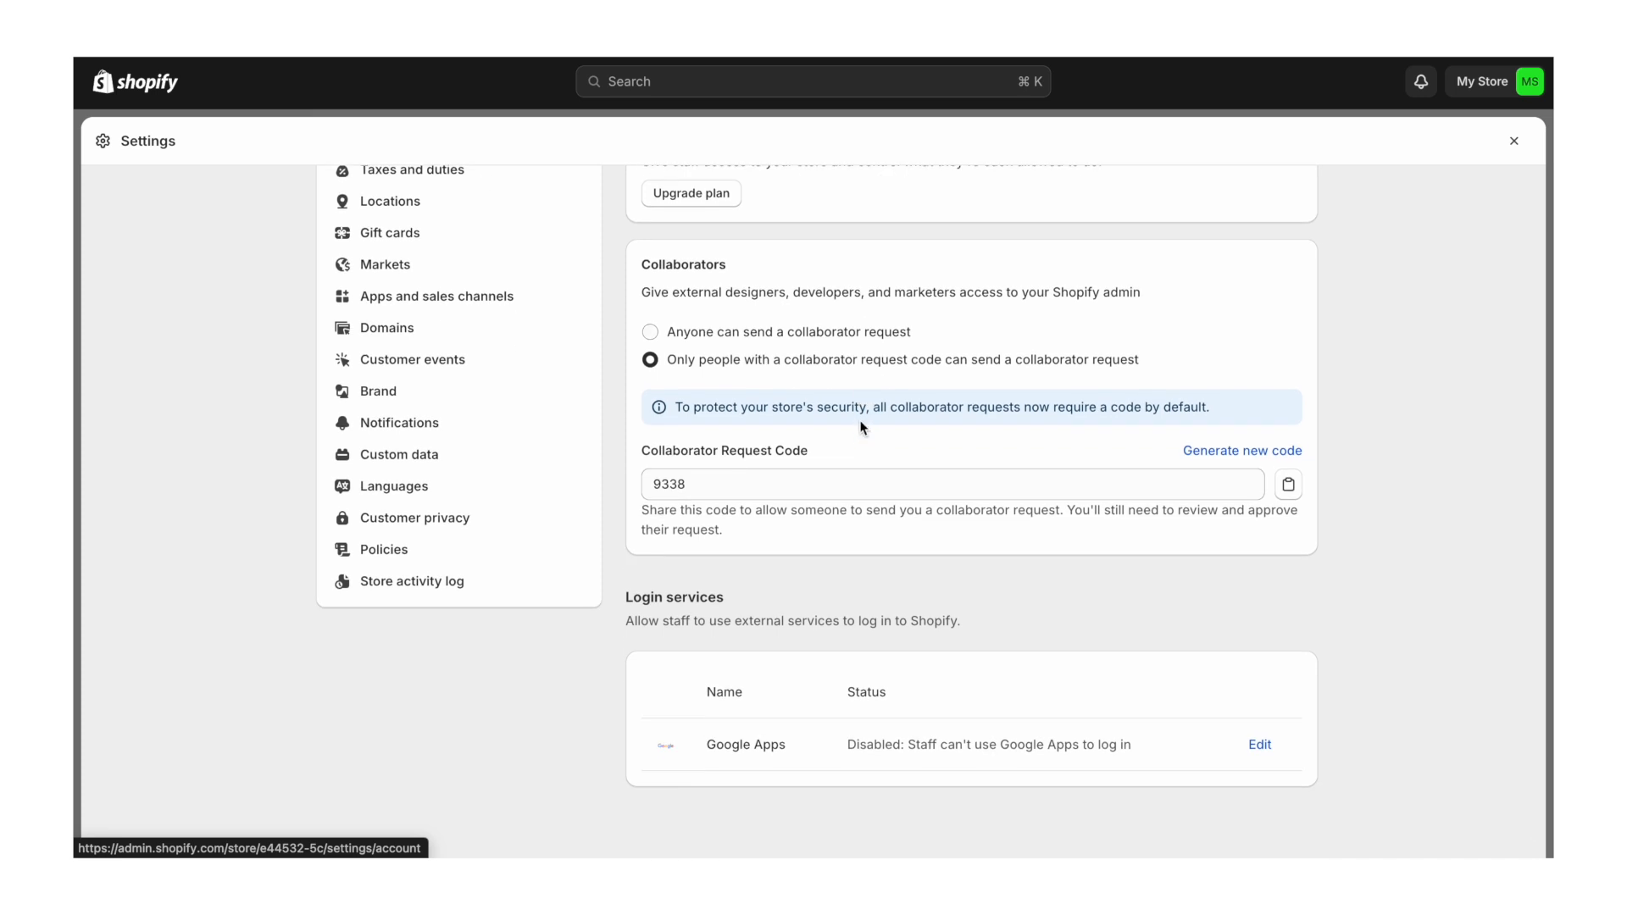
scroll(860, 424, "up", 4)
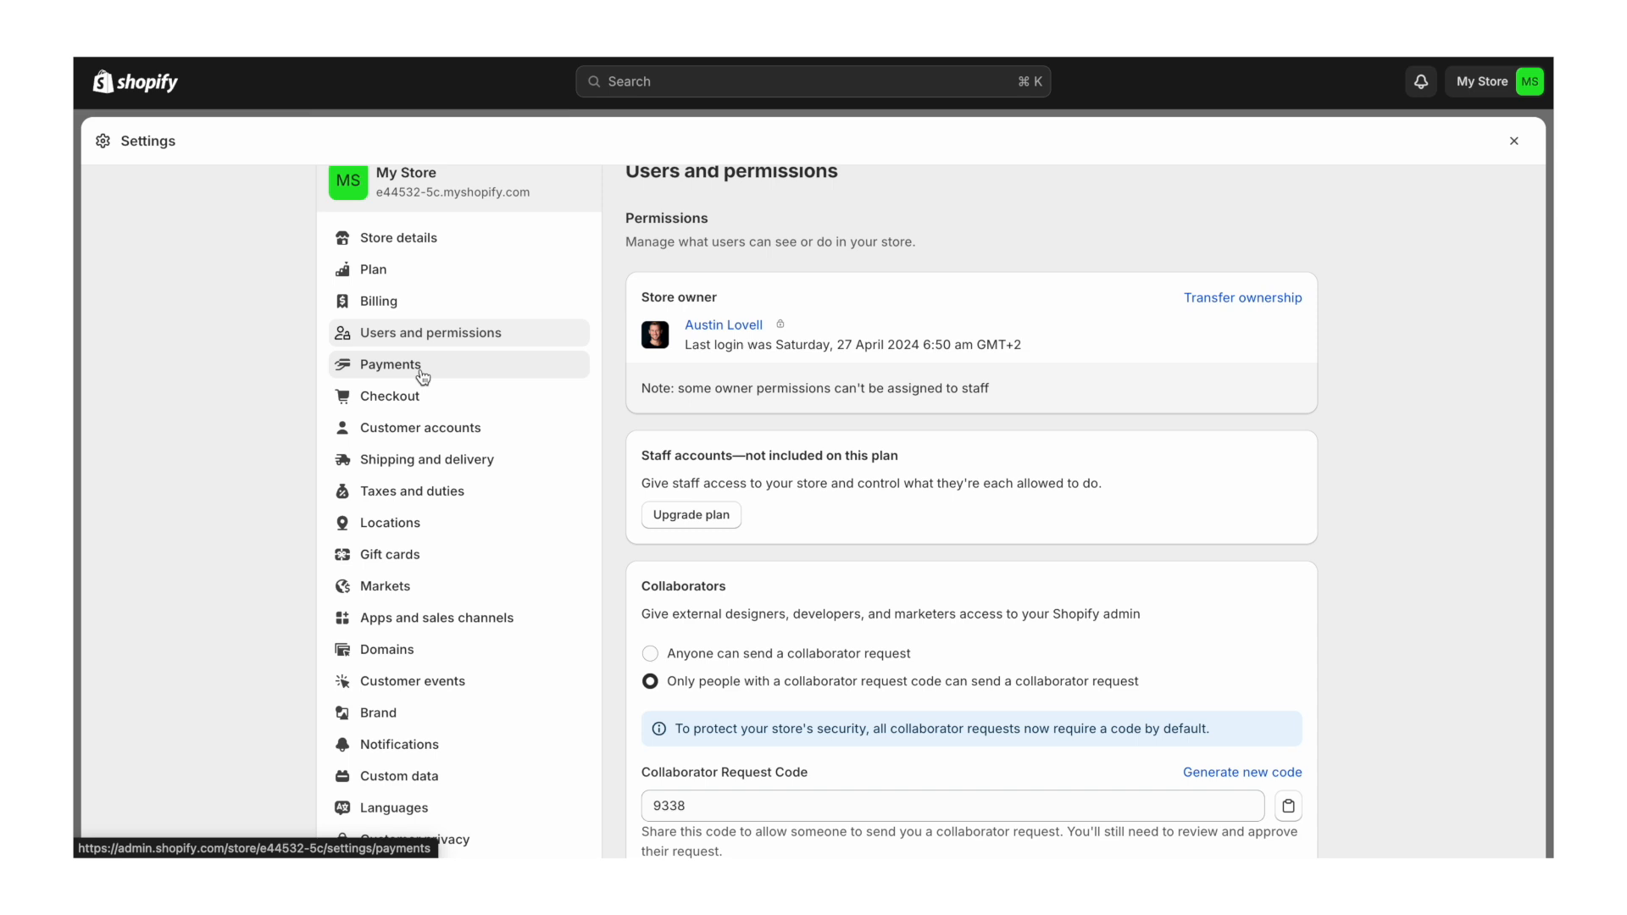
left_click(422, 376)
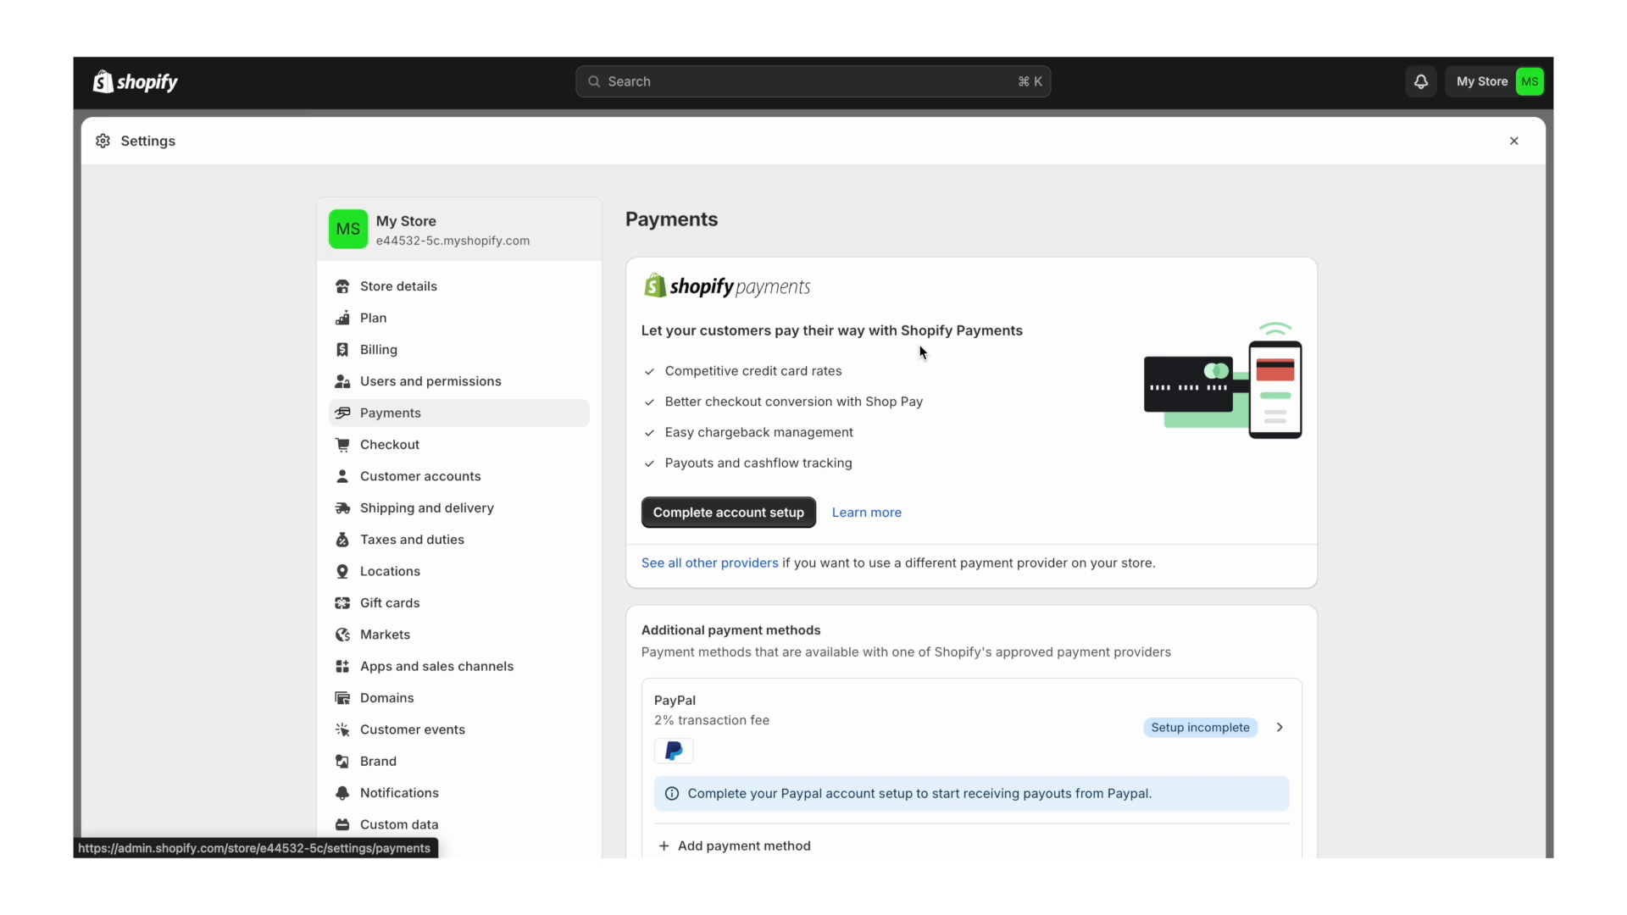
- Register the business as a Corporation in the Shopify Payments setup
left_click(716, 517)
left_click(563, 336)
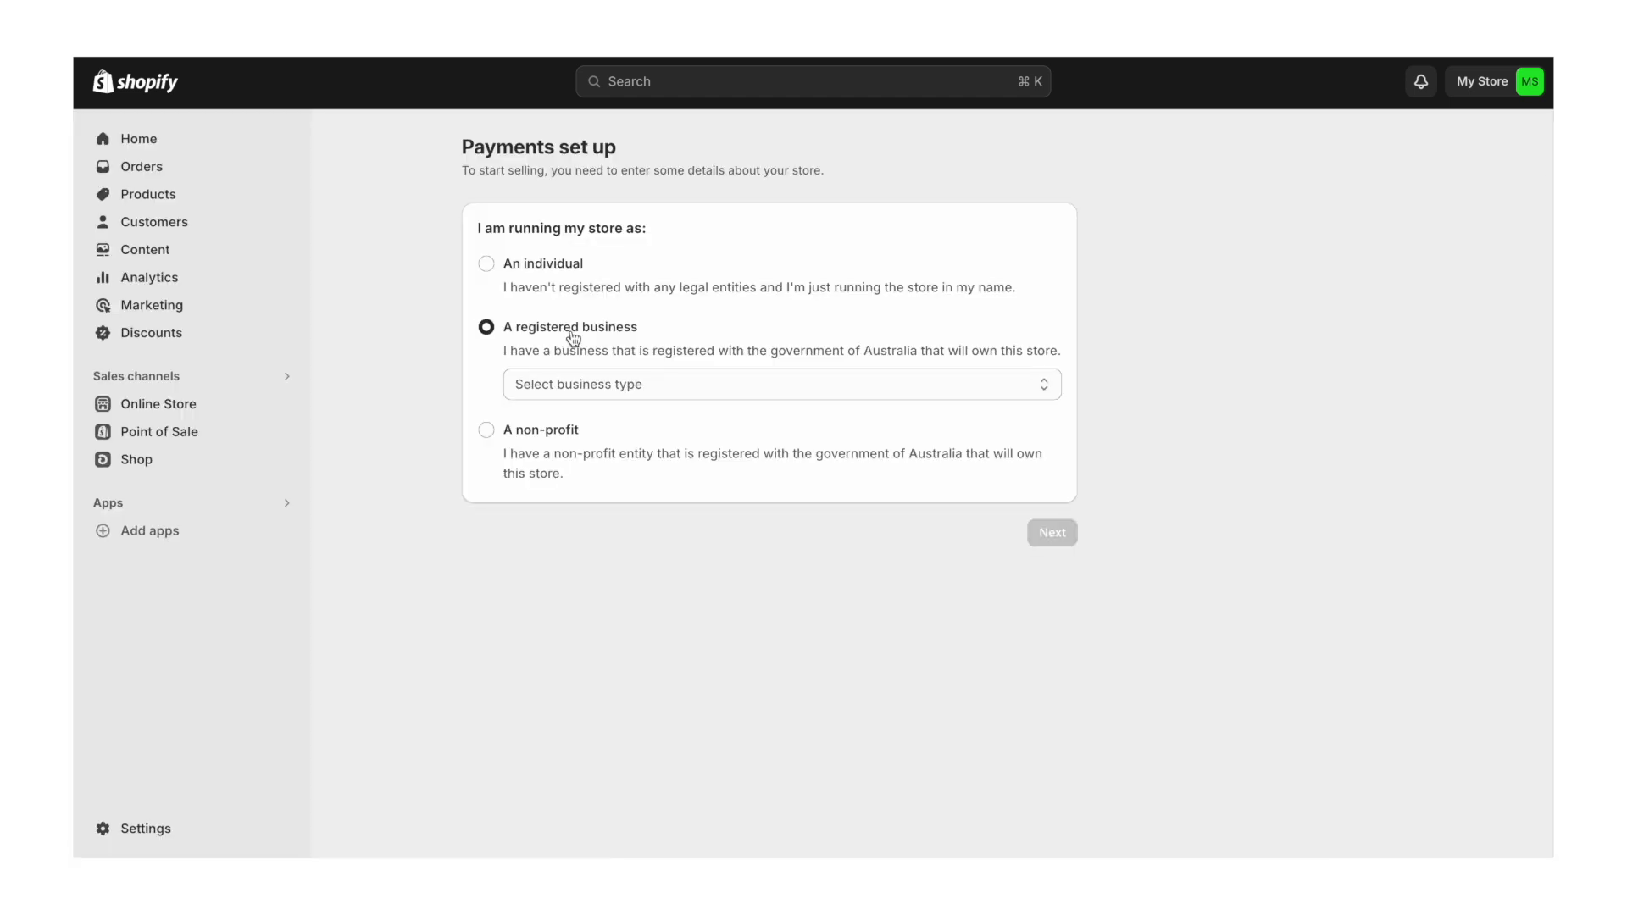
left_click(688, 385)
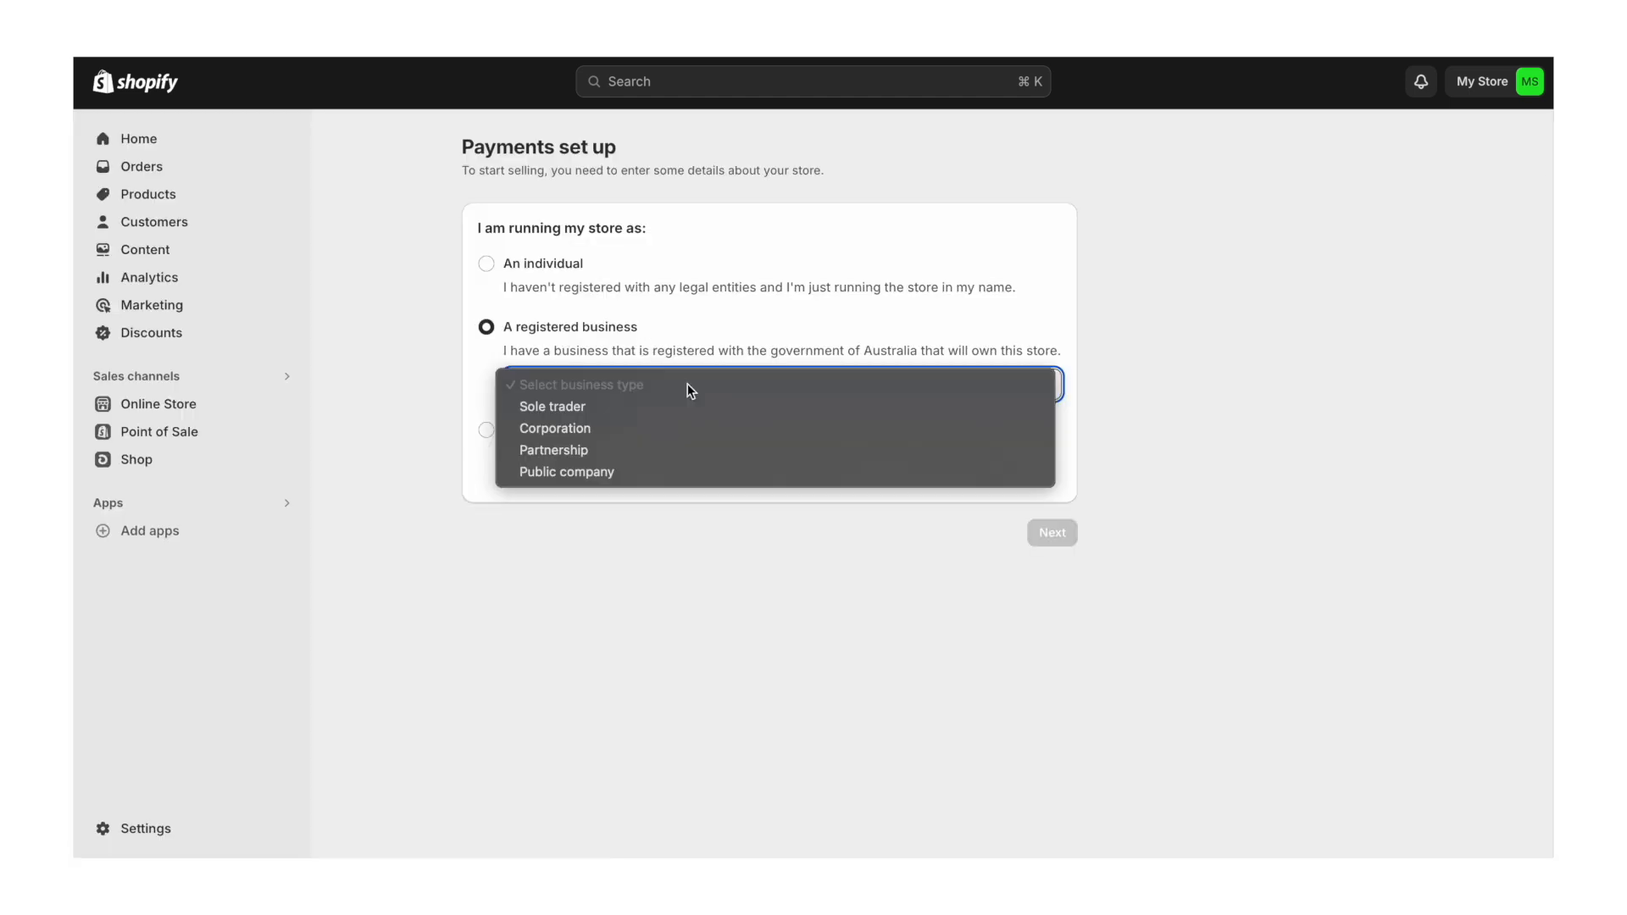
left_click(649, 428)
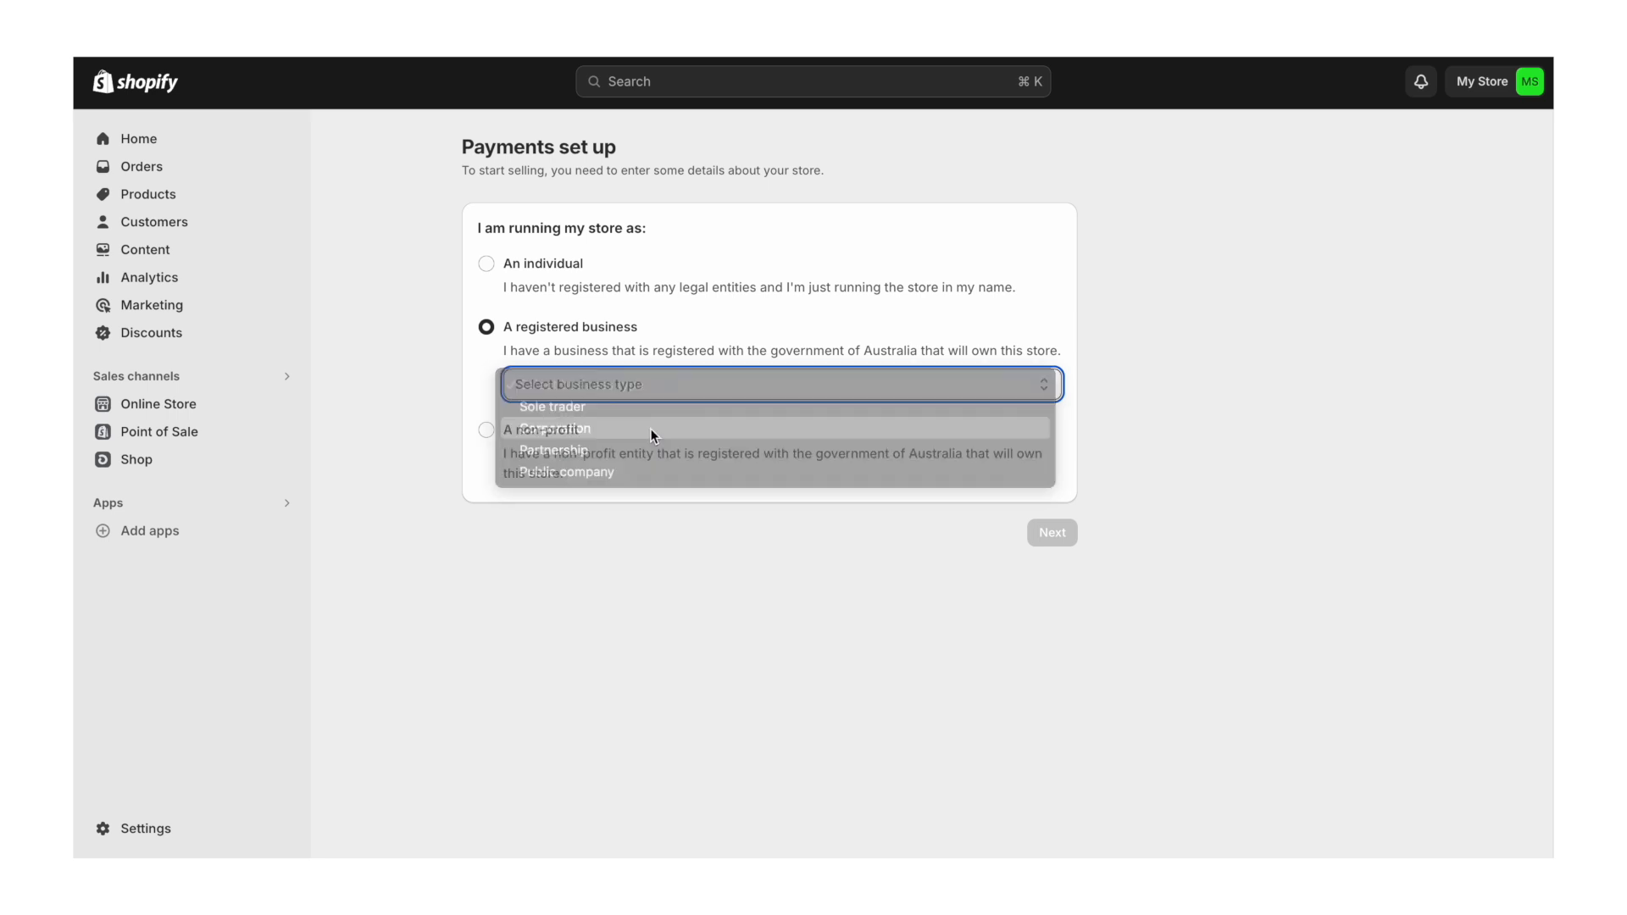
left_click(1043, 530)
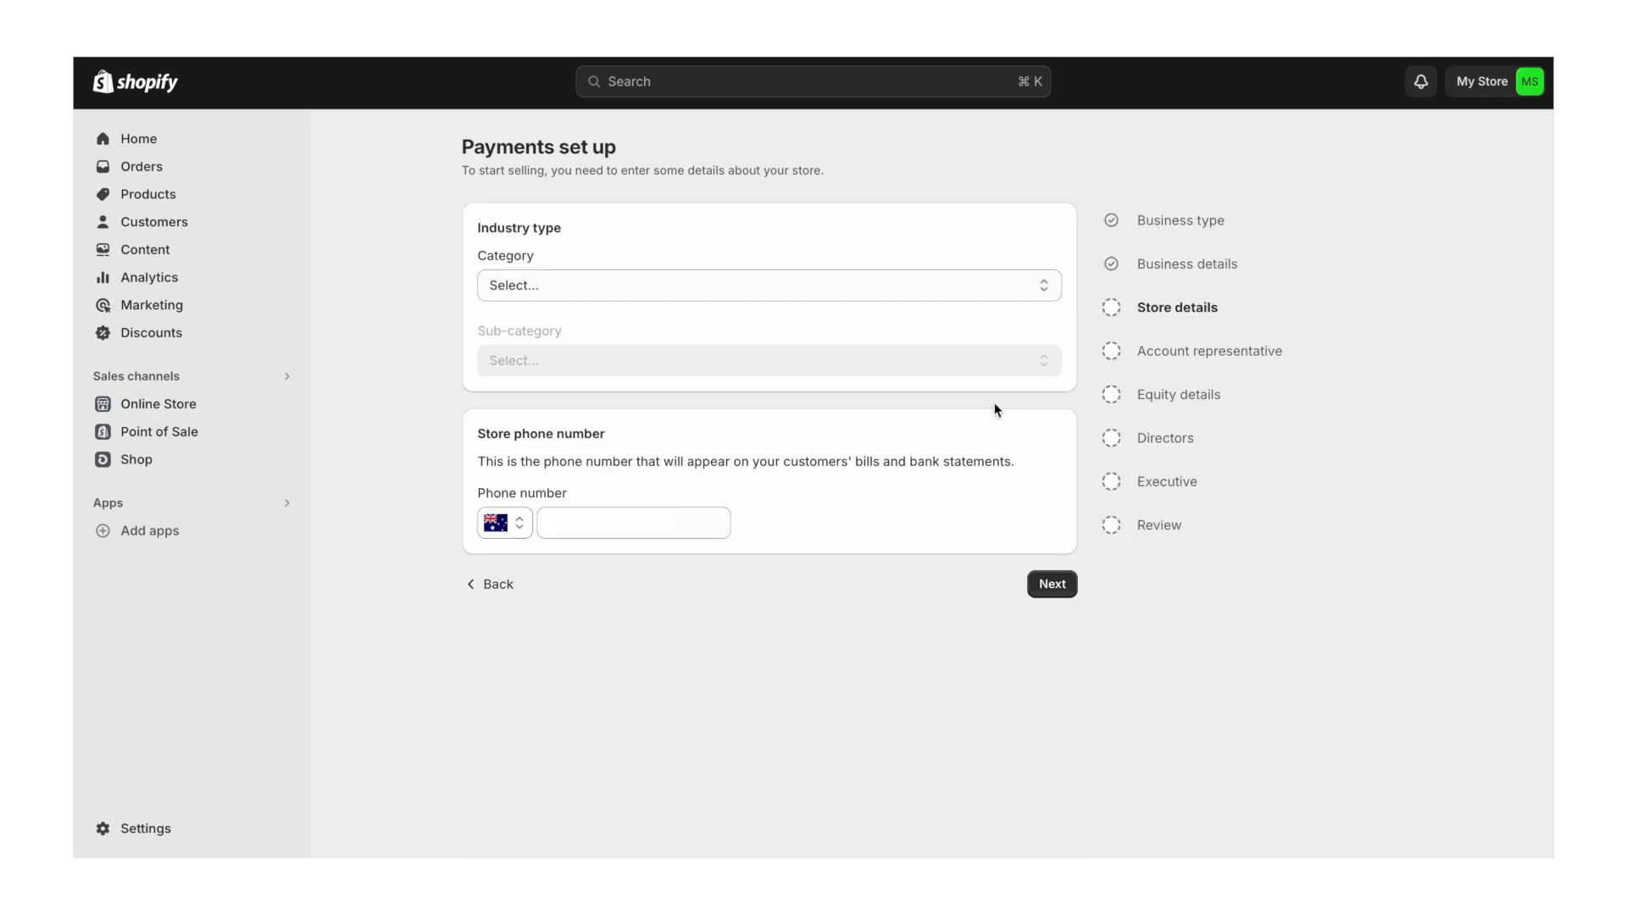
- Set the industry to Retail with the Home goods and furniture sub-category
left_click(689, 286)
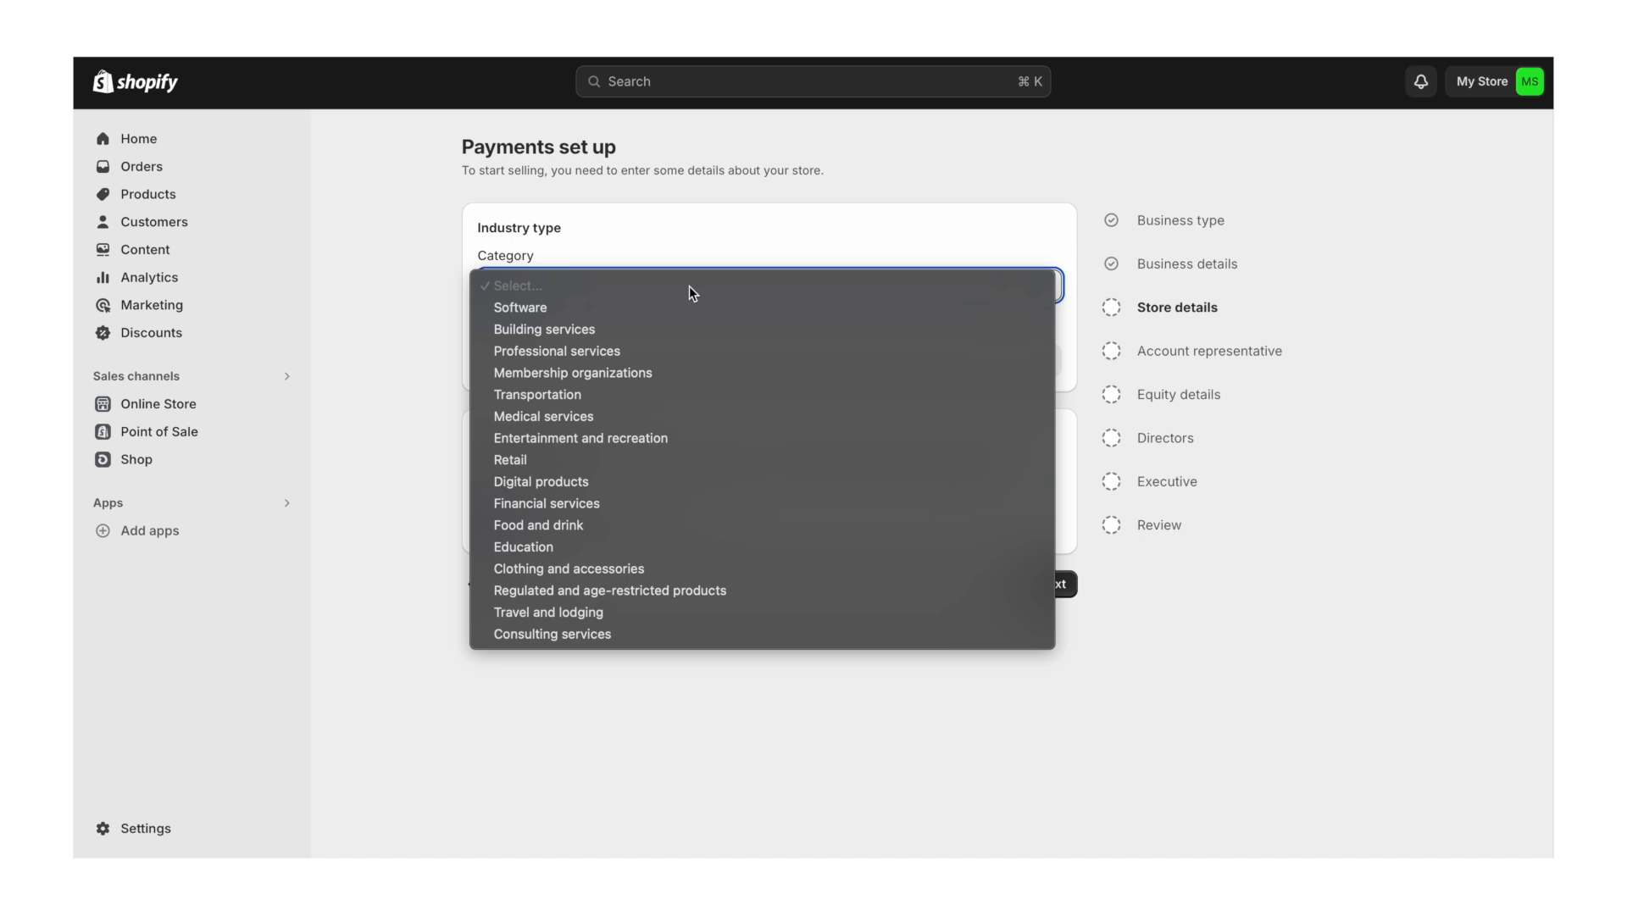
left_click(542, 460)
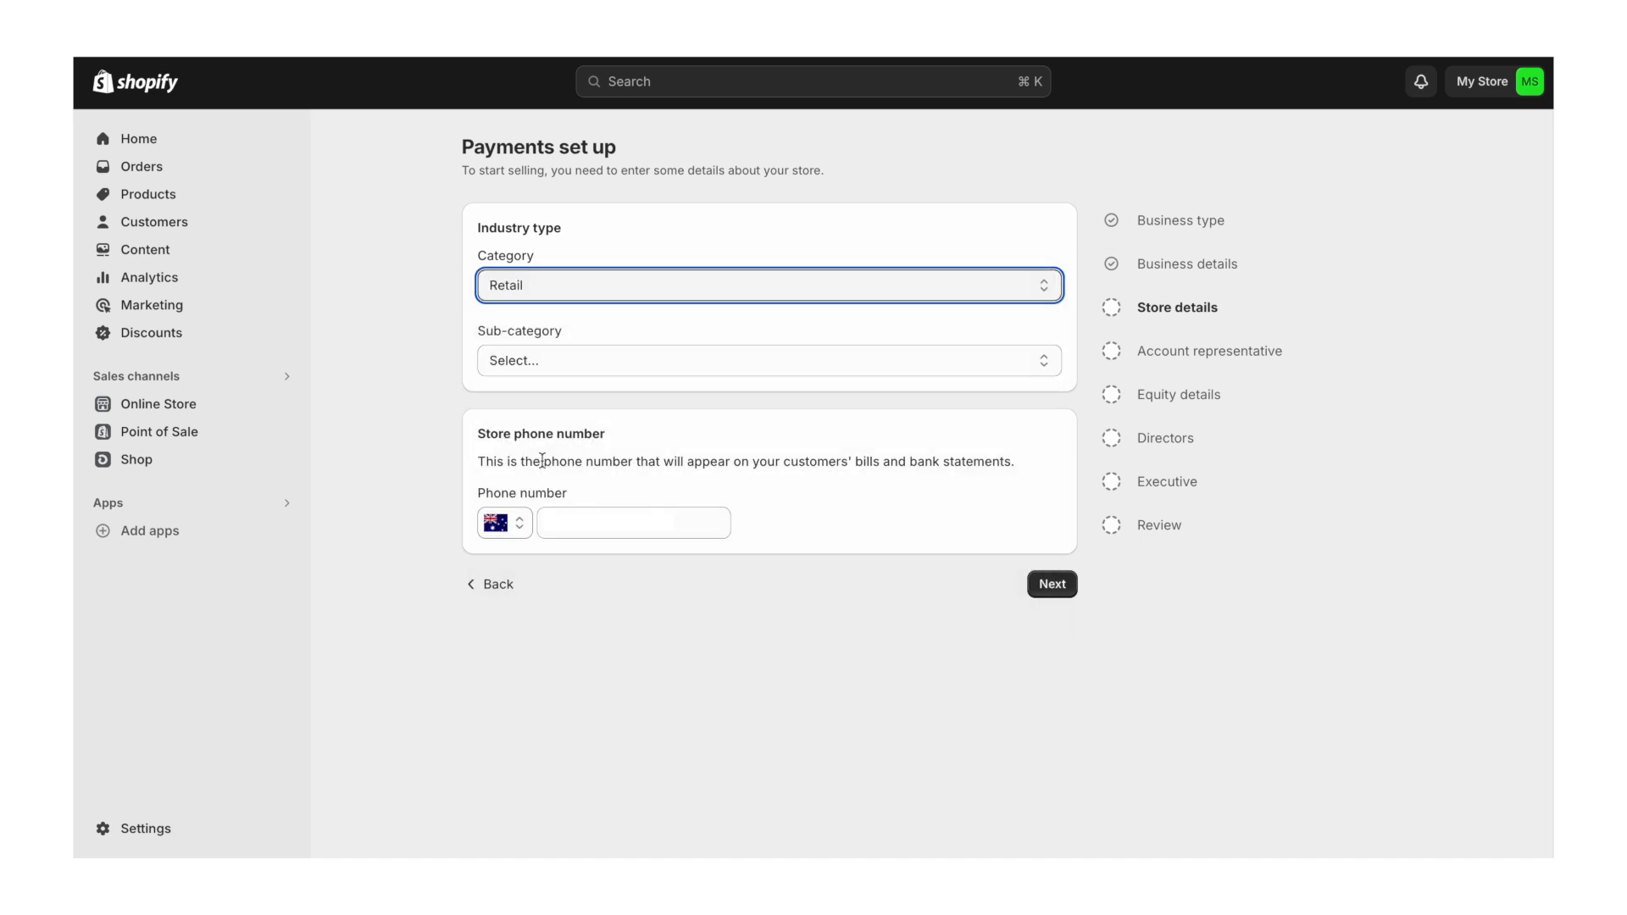
left_click(571, 358)
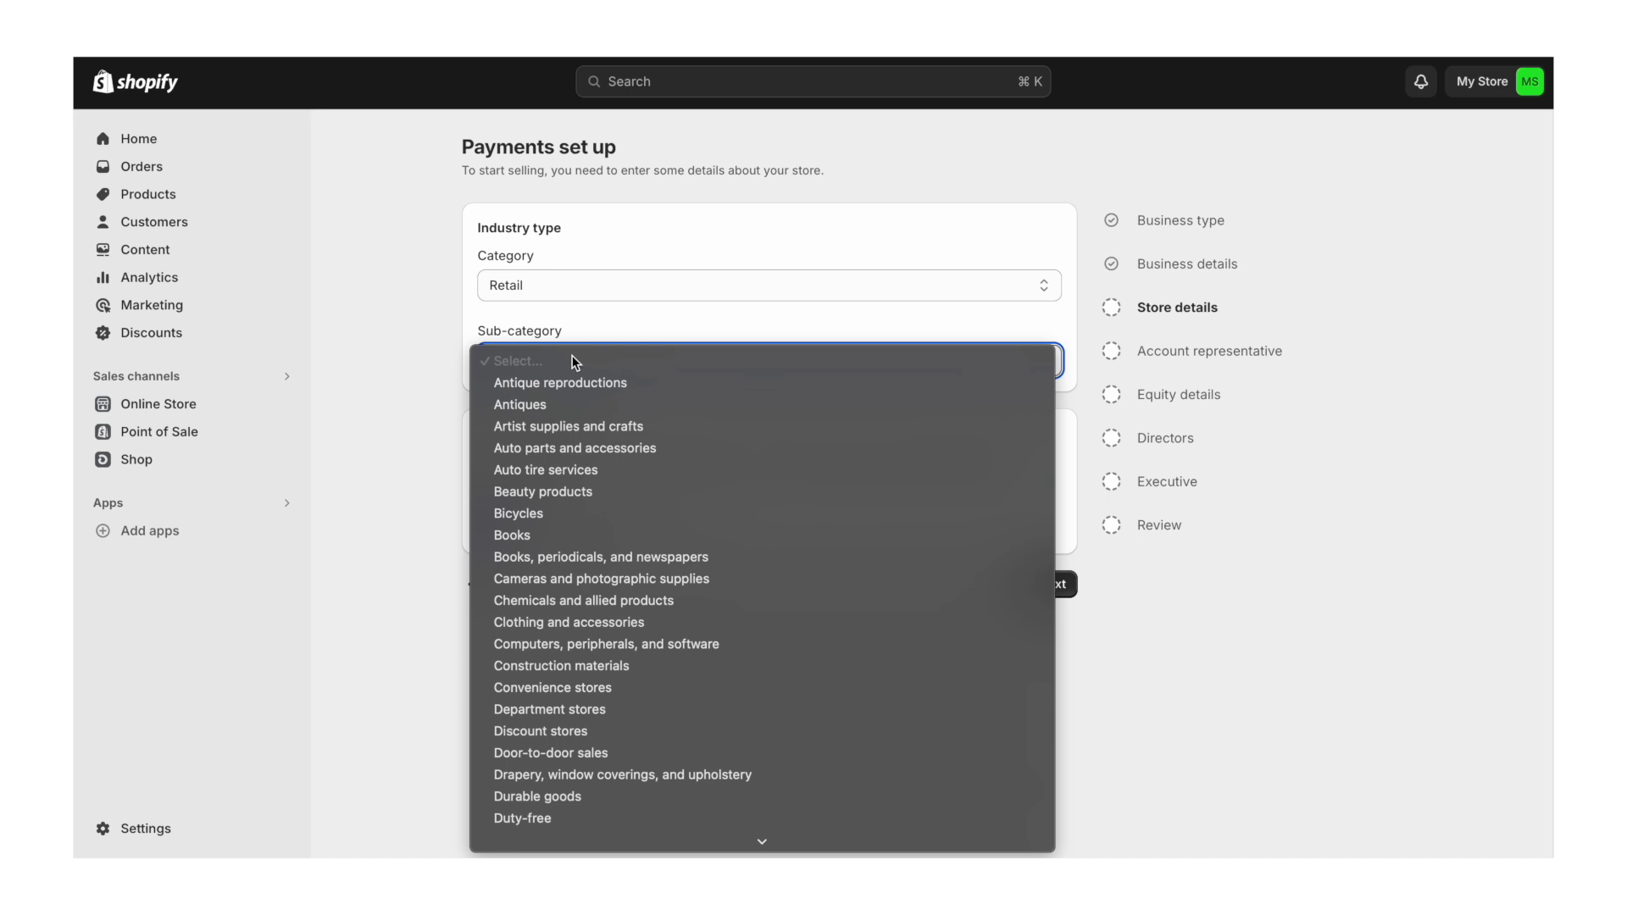
scroll(659, 292, "down", 15)
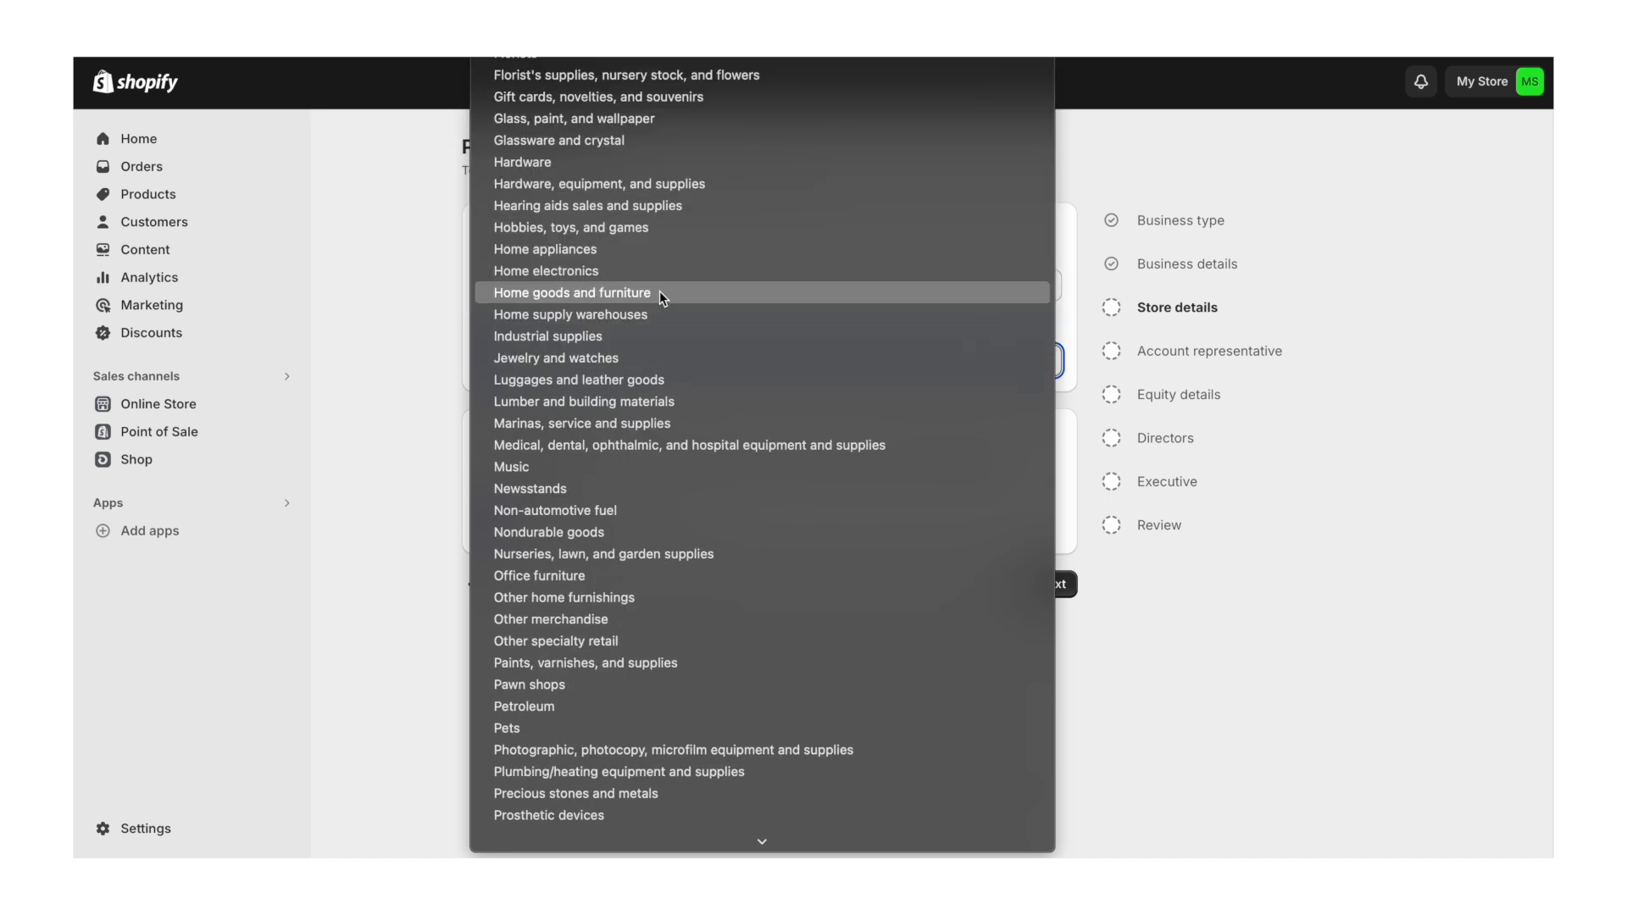
left_click(565, 294)
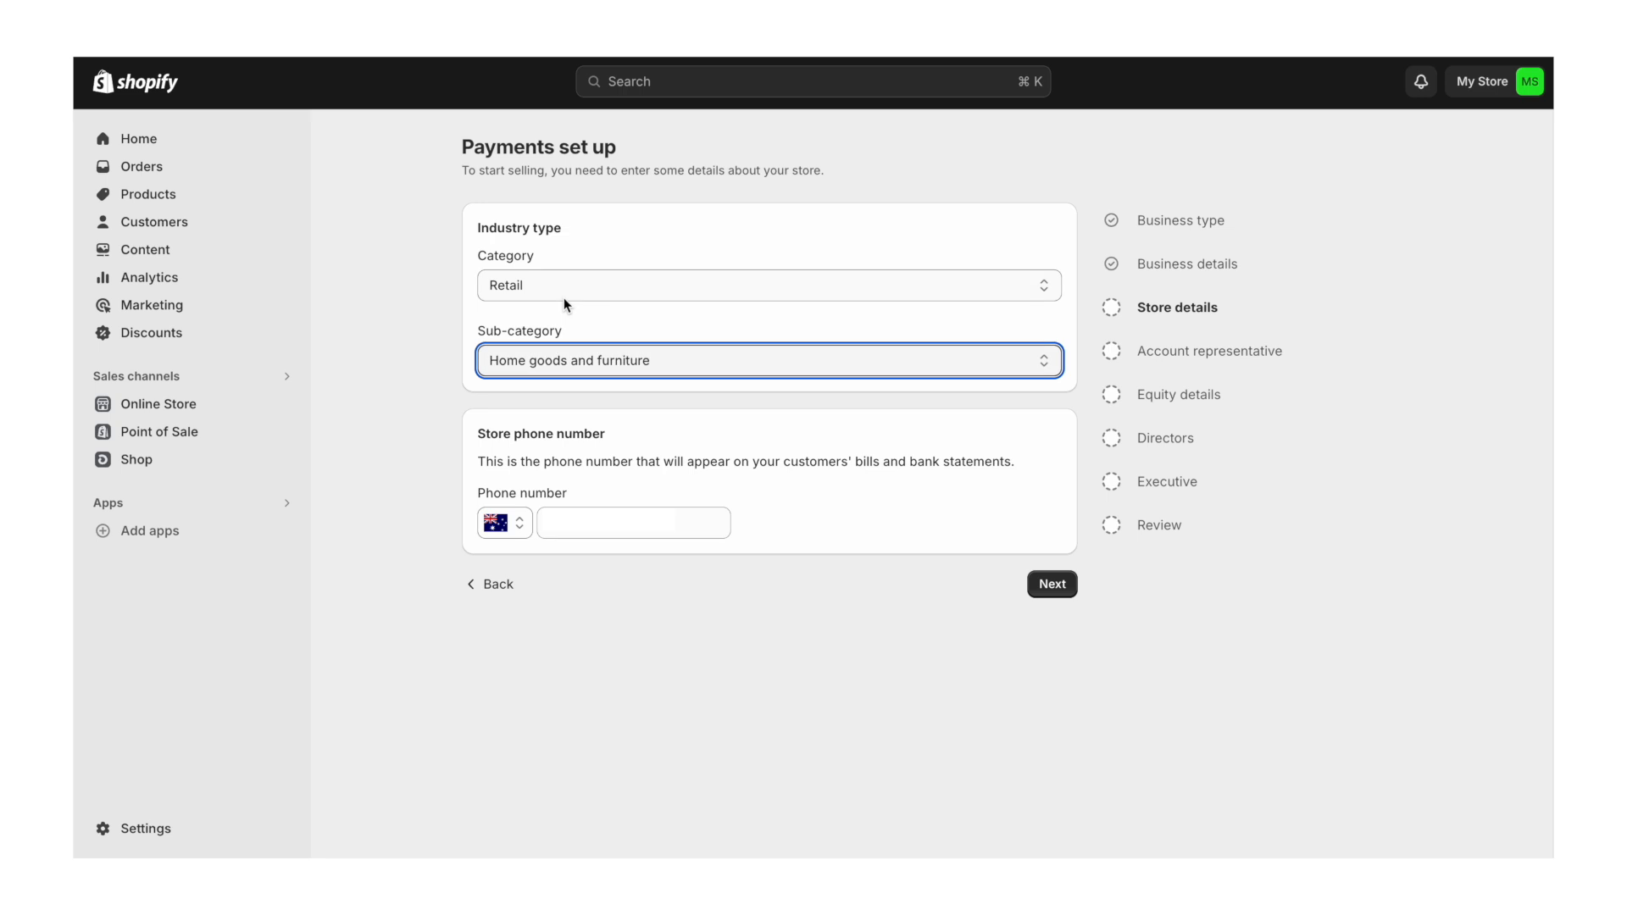
left_click(1052, 584)
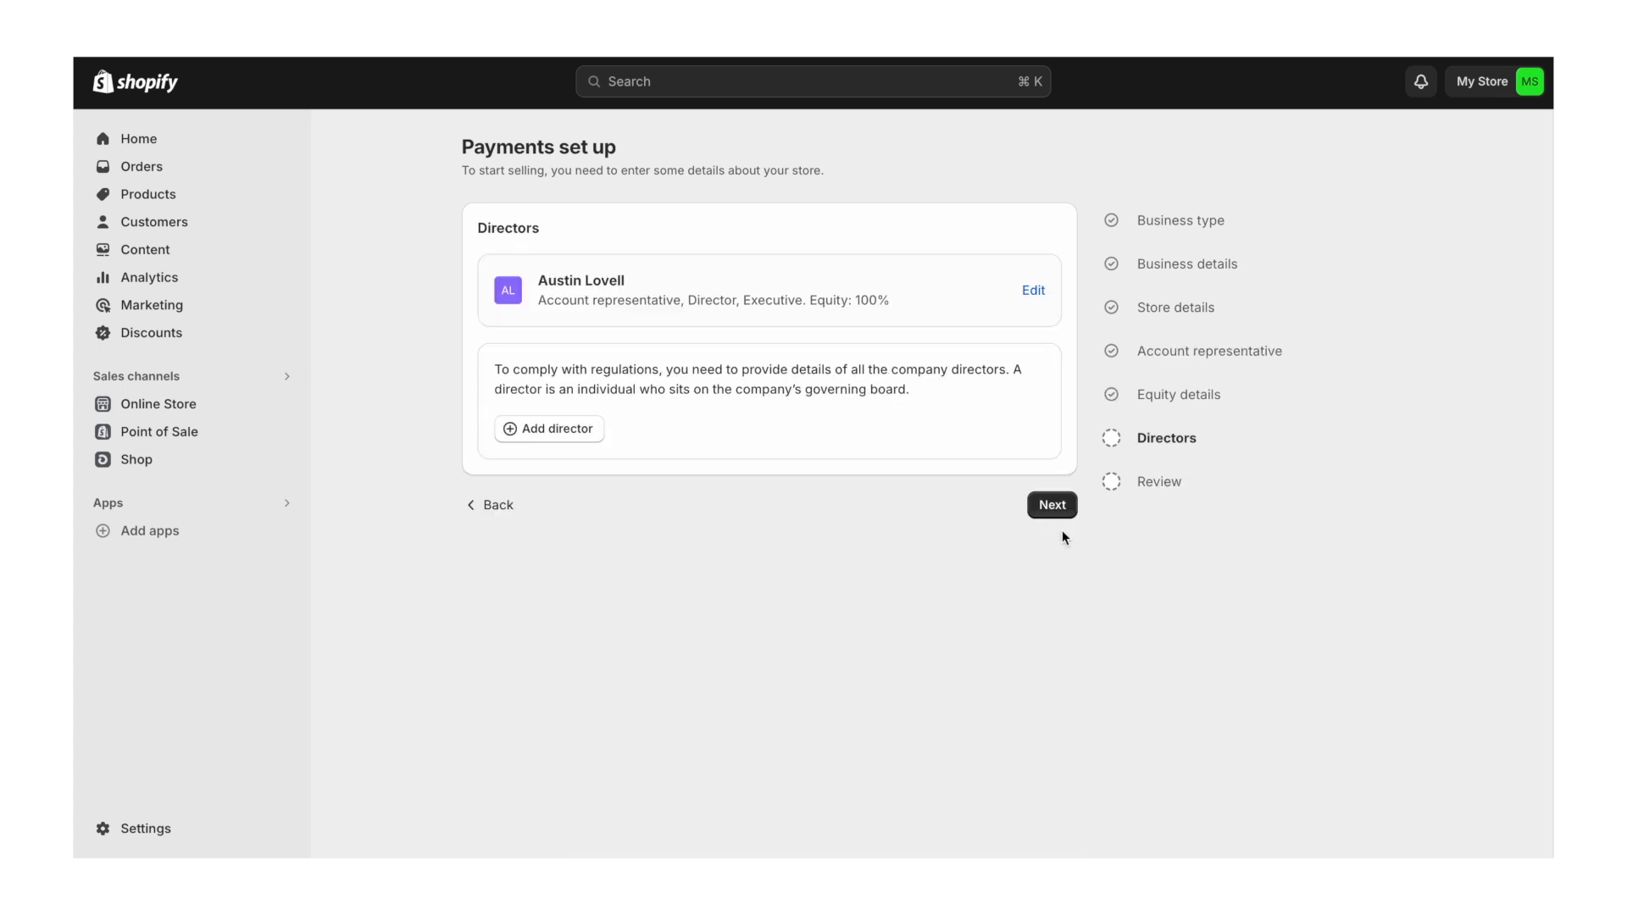
- Move on to the review step and finish the registration certificate upload
left_click(1055, 505)
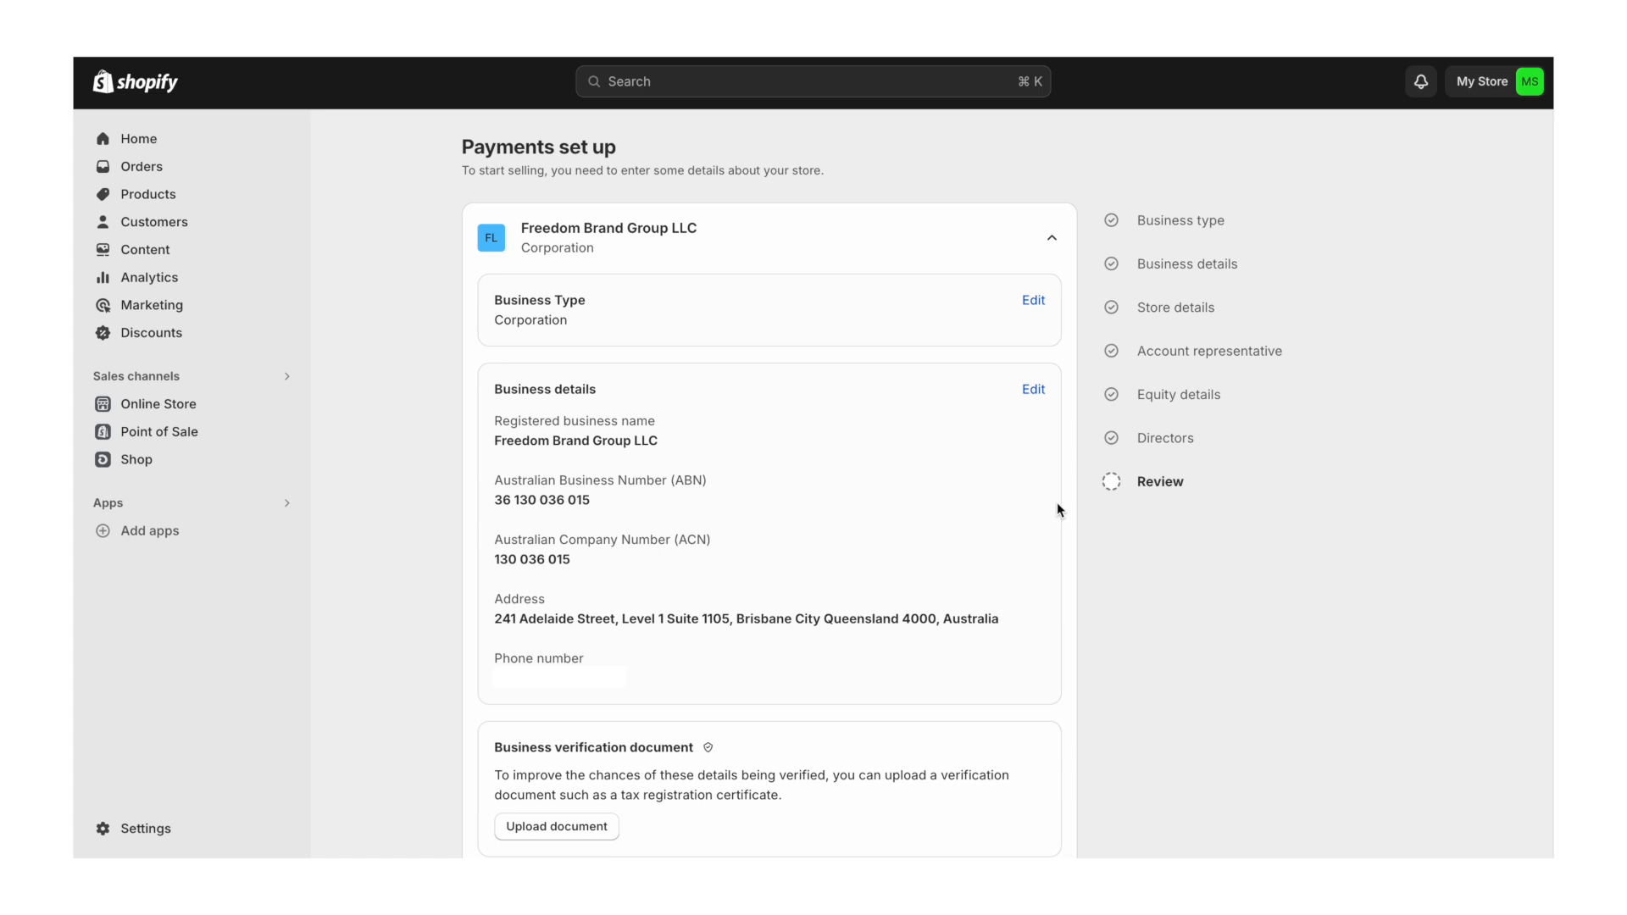
scroll(1058, 509, "down", 3)
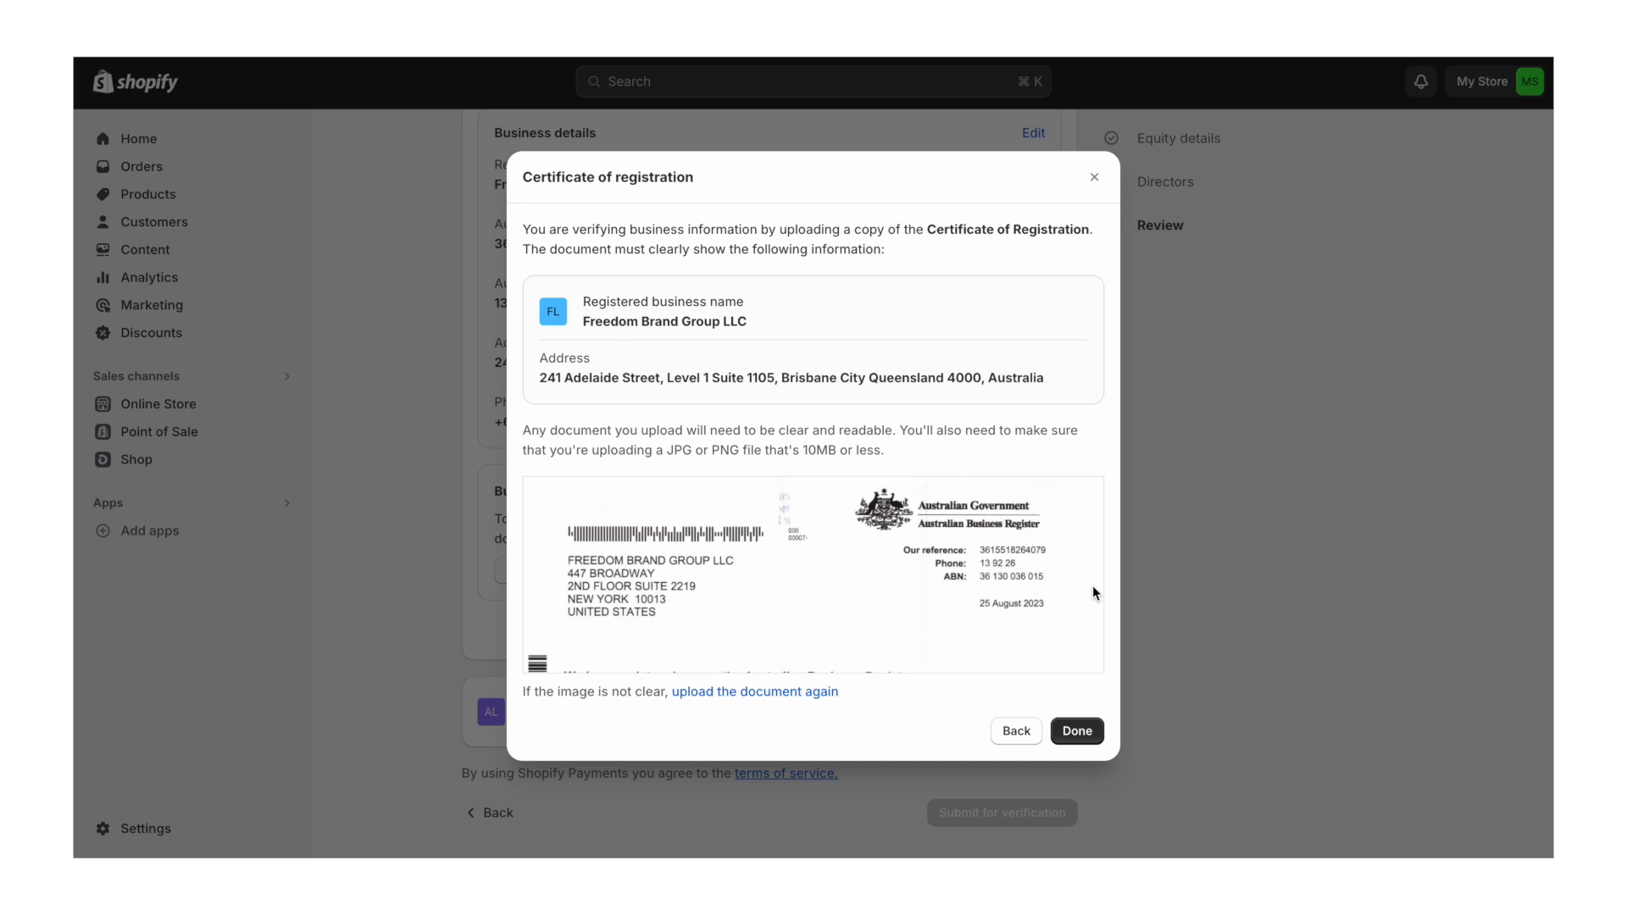
left_click(1080, 729)
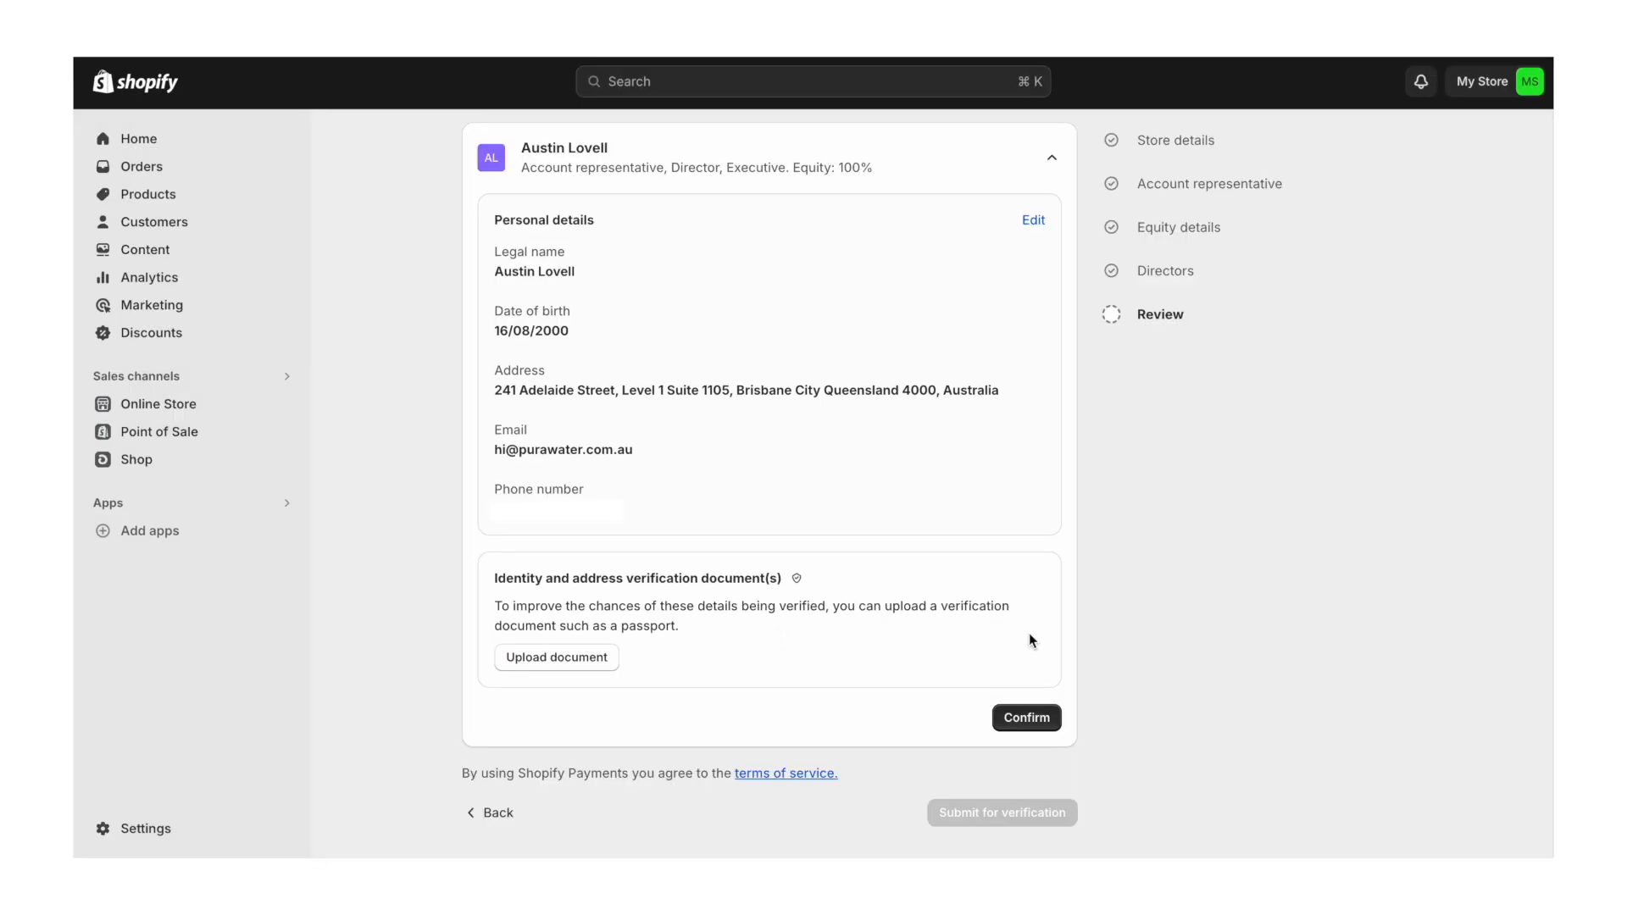
- Upload passport ID, confirm the representative's details, submit for verification, and begin adding a payout bank account
left_click(557, 657)
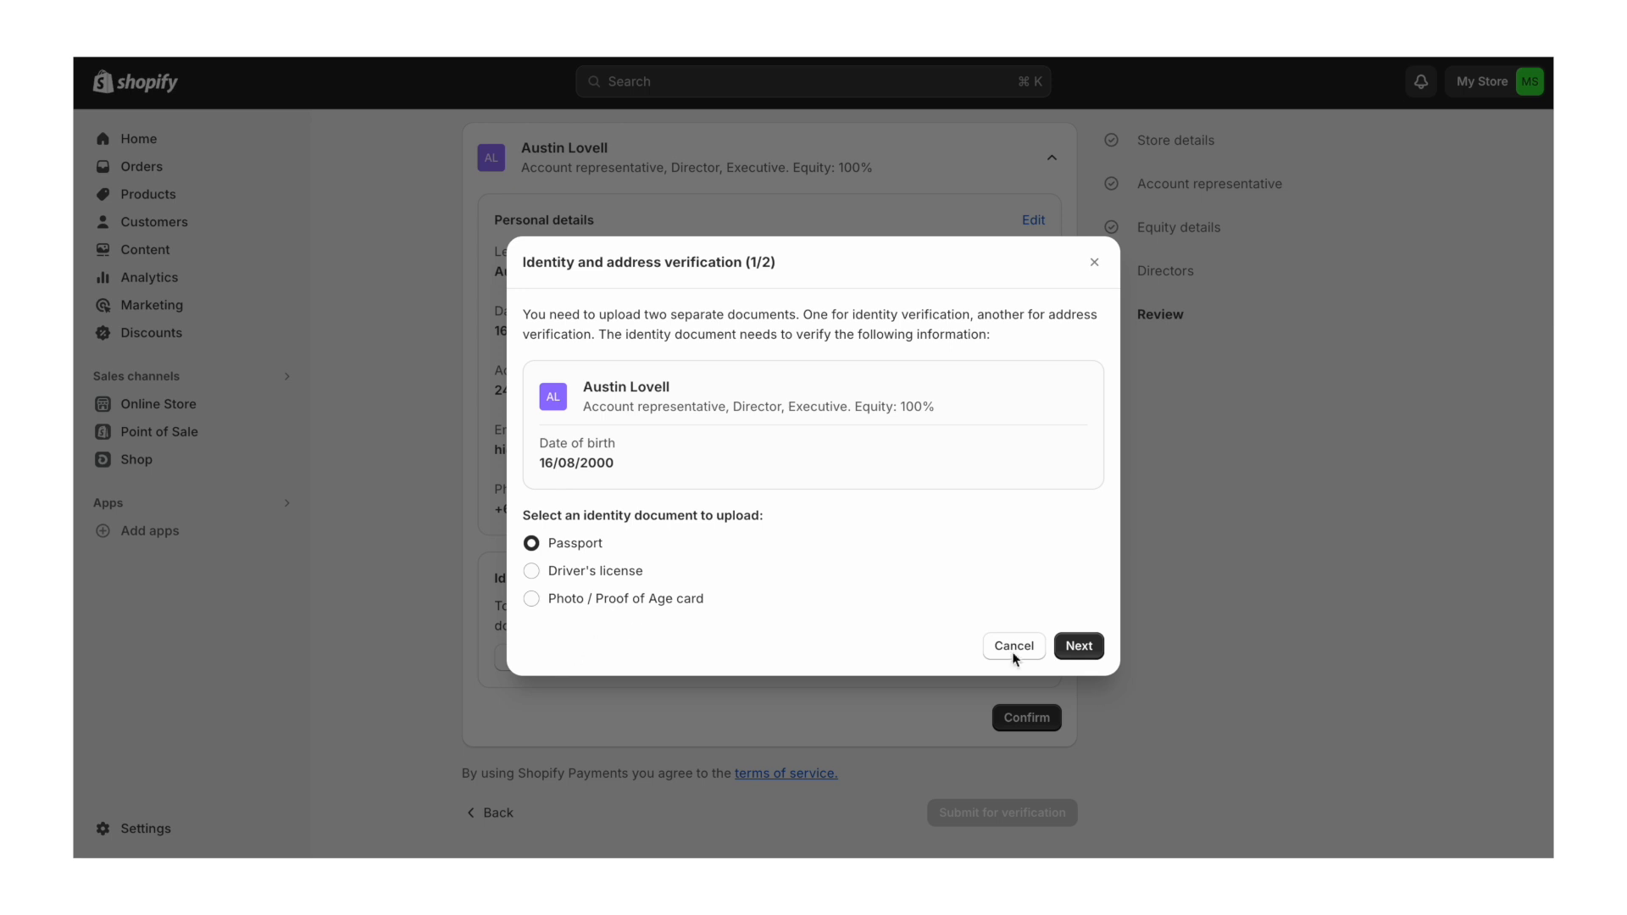
left_click(1079, 645)
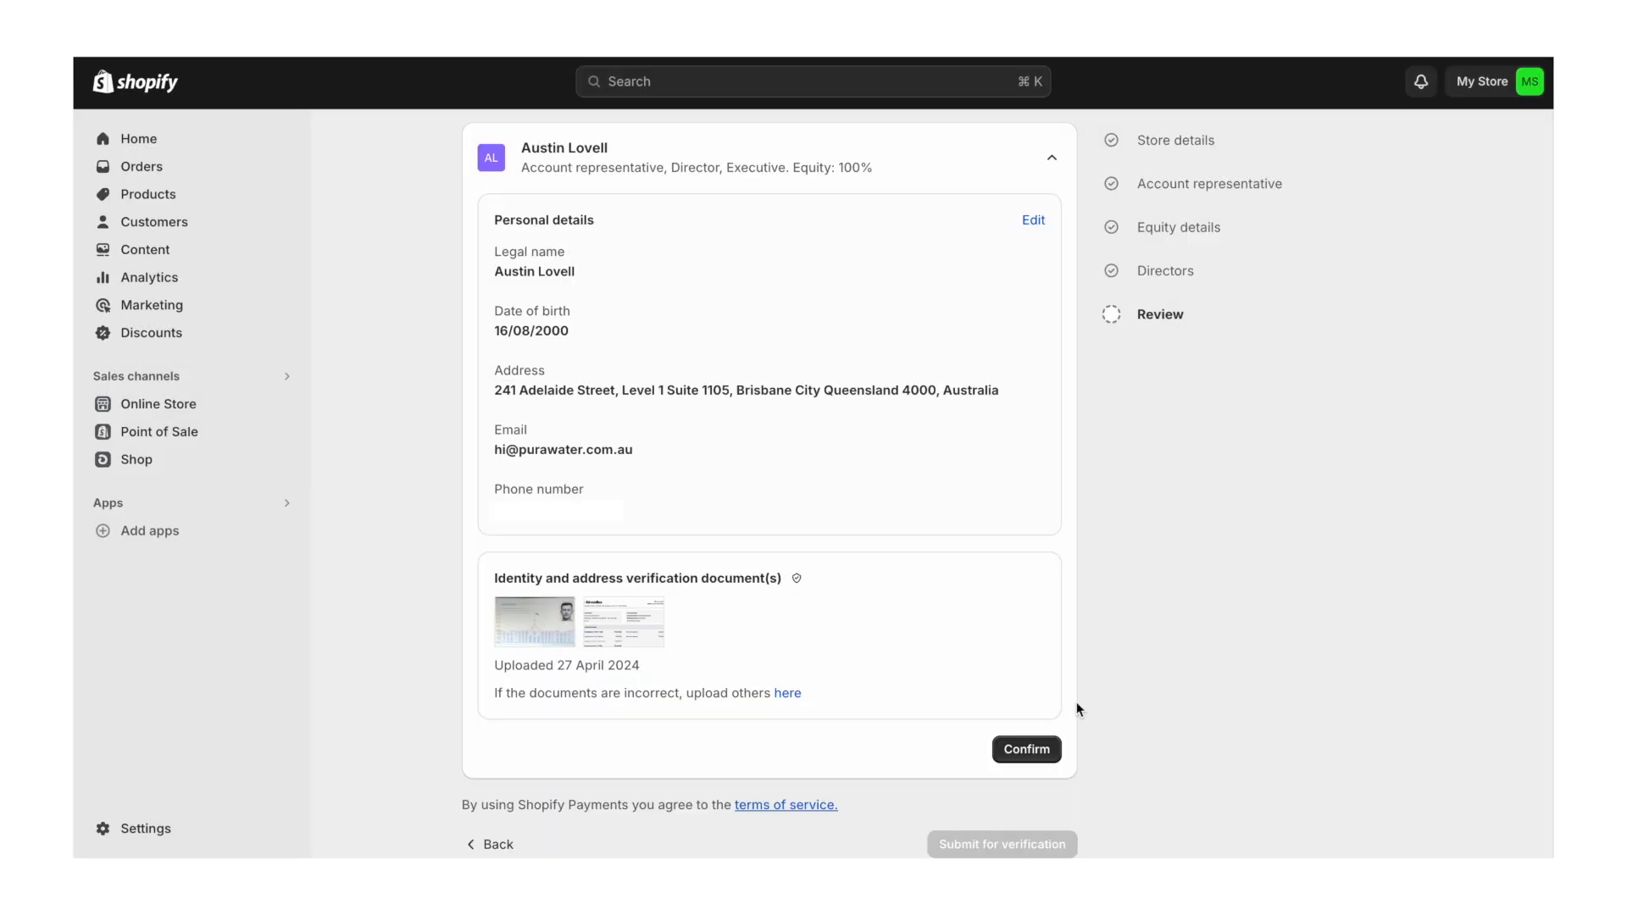
left_click(1039, 749)
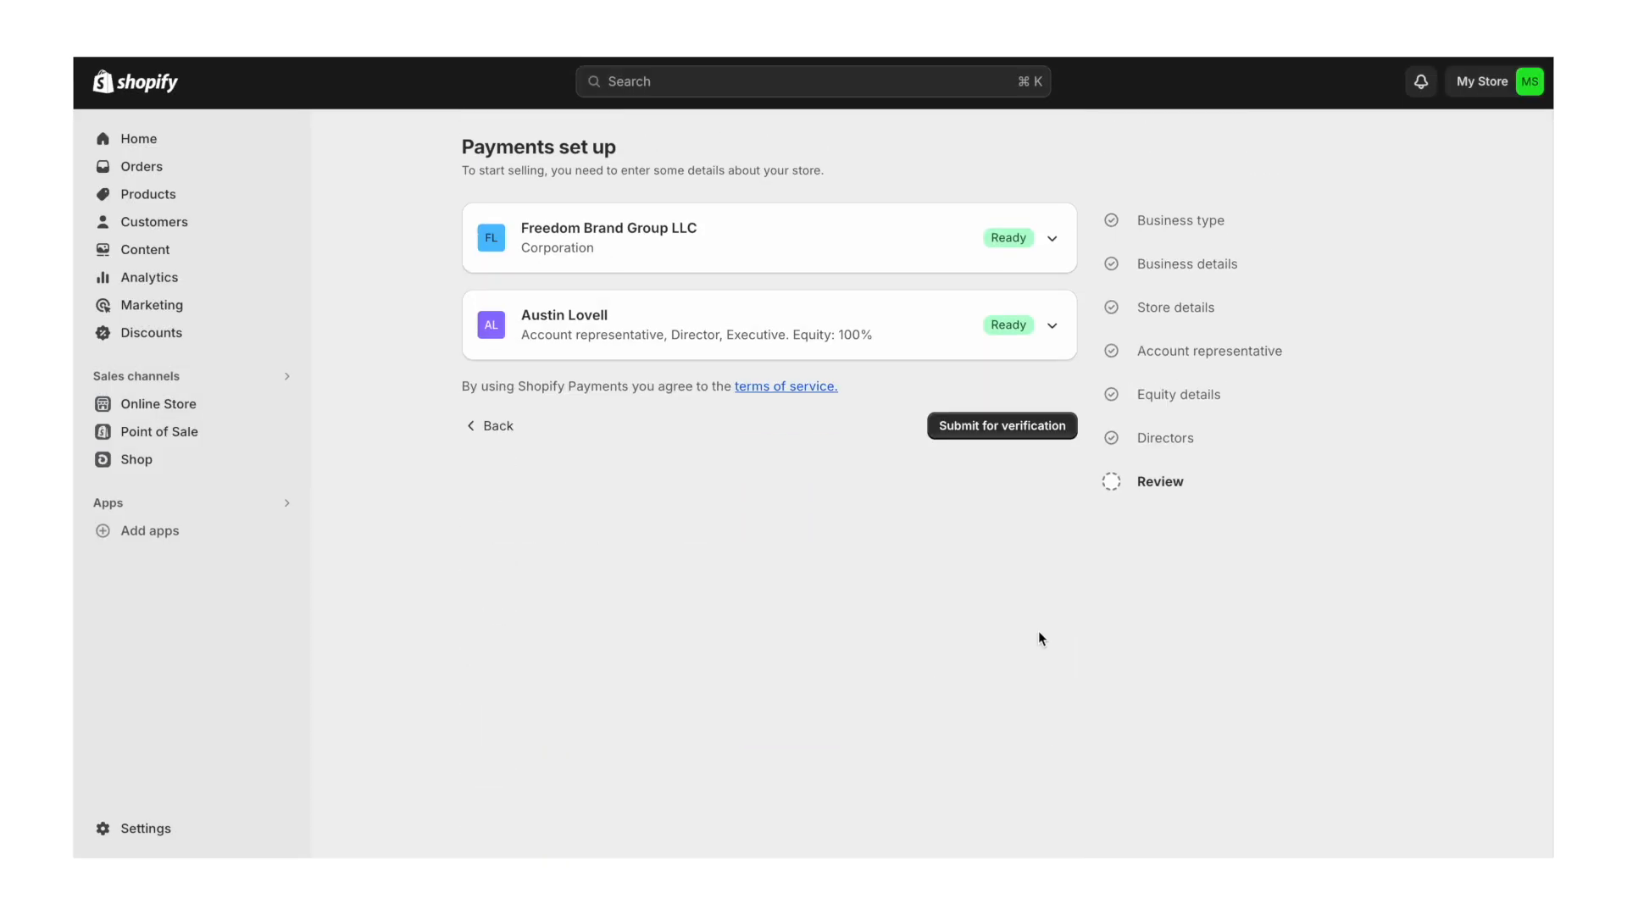
left_click(1014, 432)
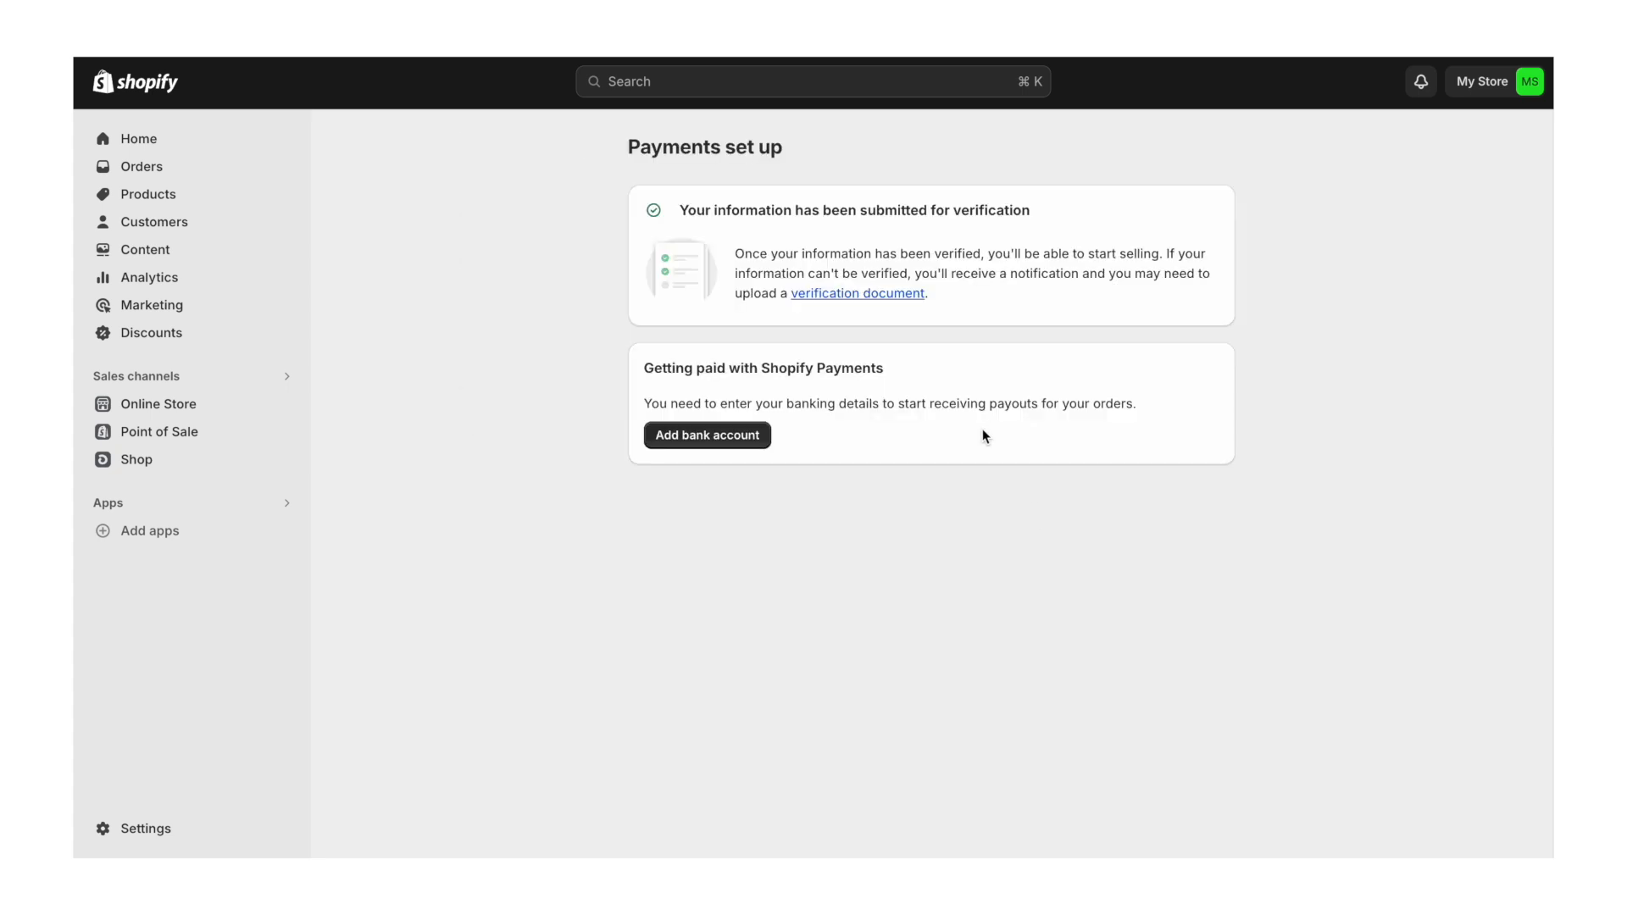
left_click(698, 442)
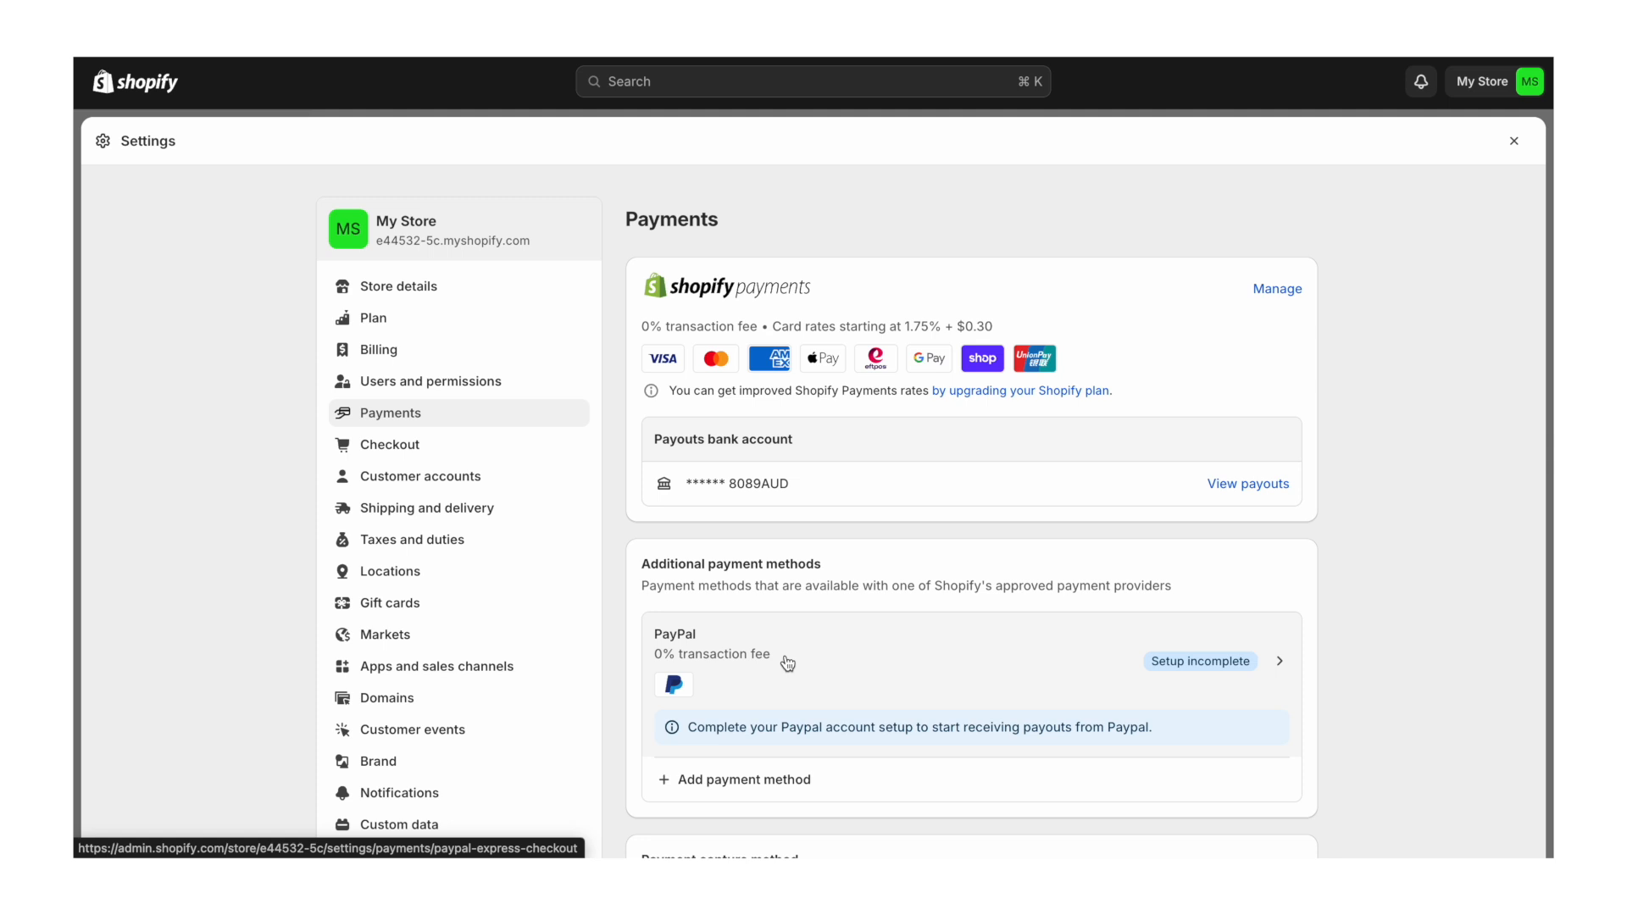
- Set checkout contact to email only, require first and last names, and make shipping phone optional
left_click(431, 449)
scroll(751, 472, "down", 3)
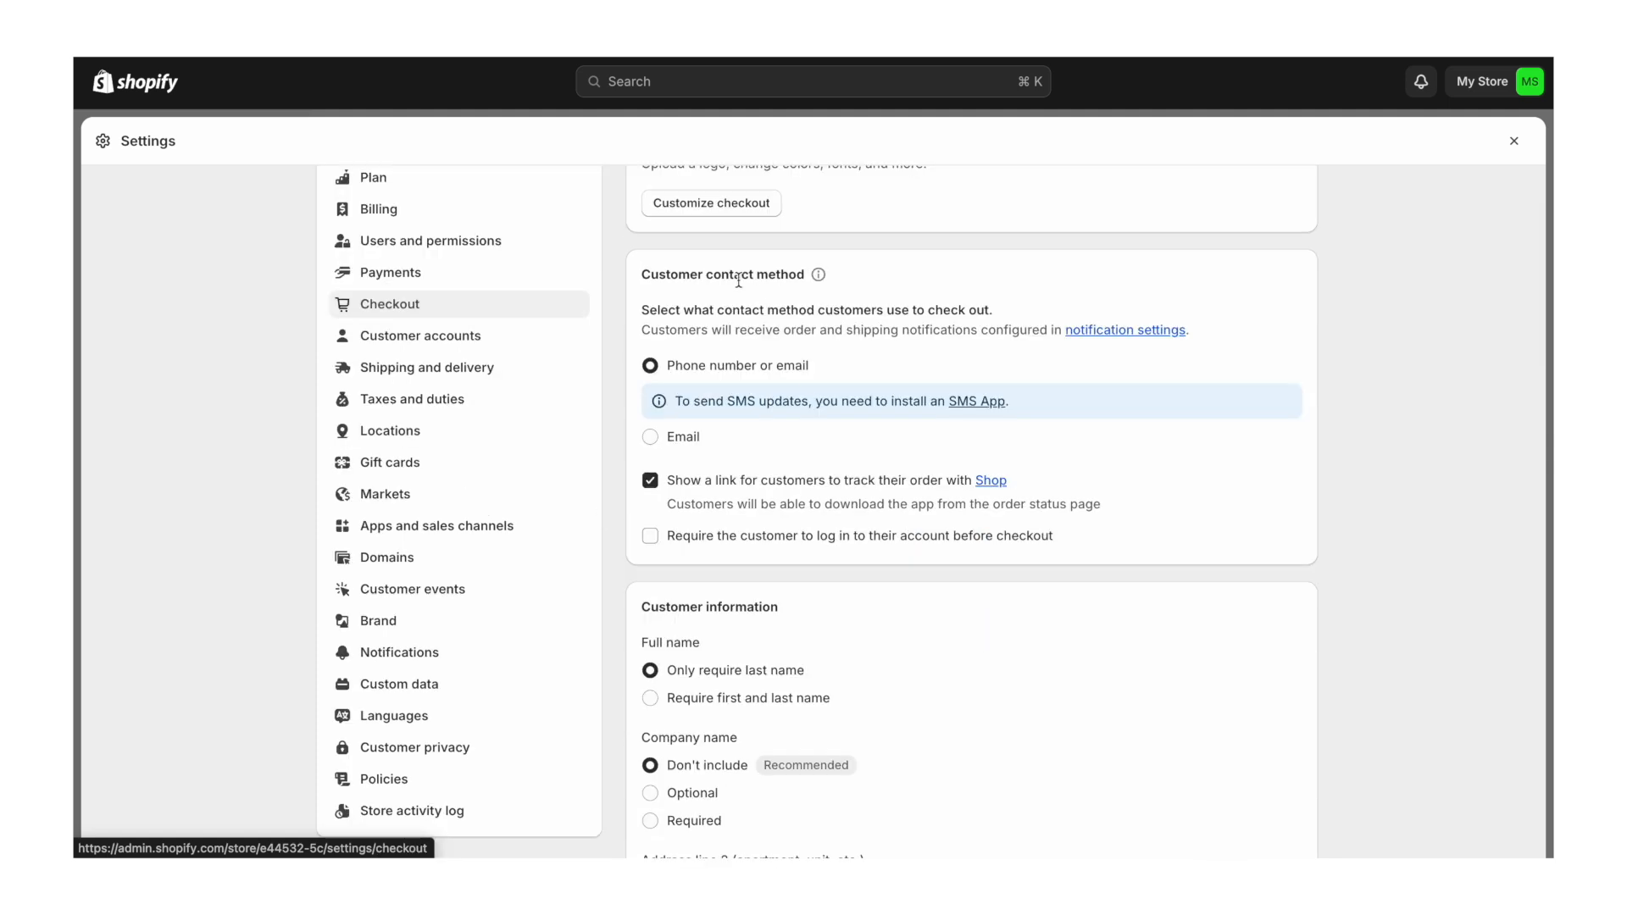
left_click(650, 437)
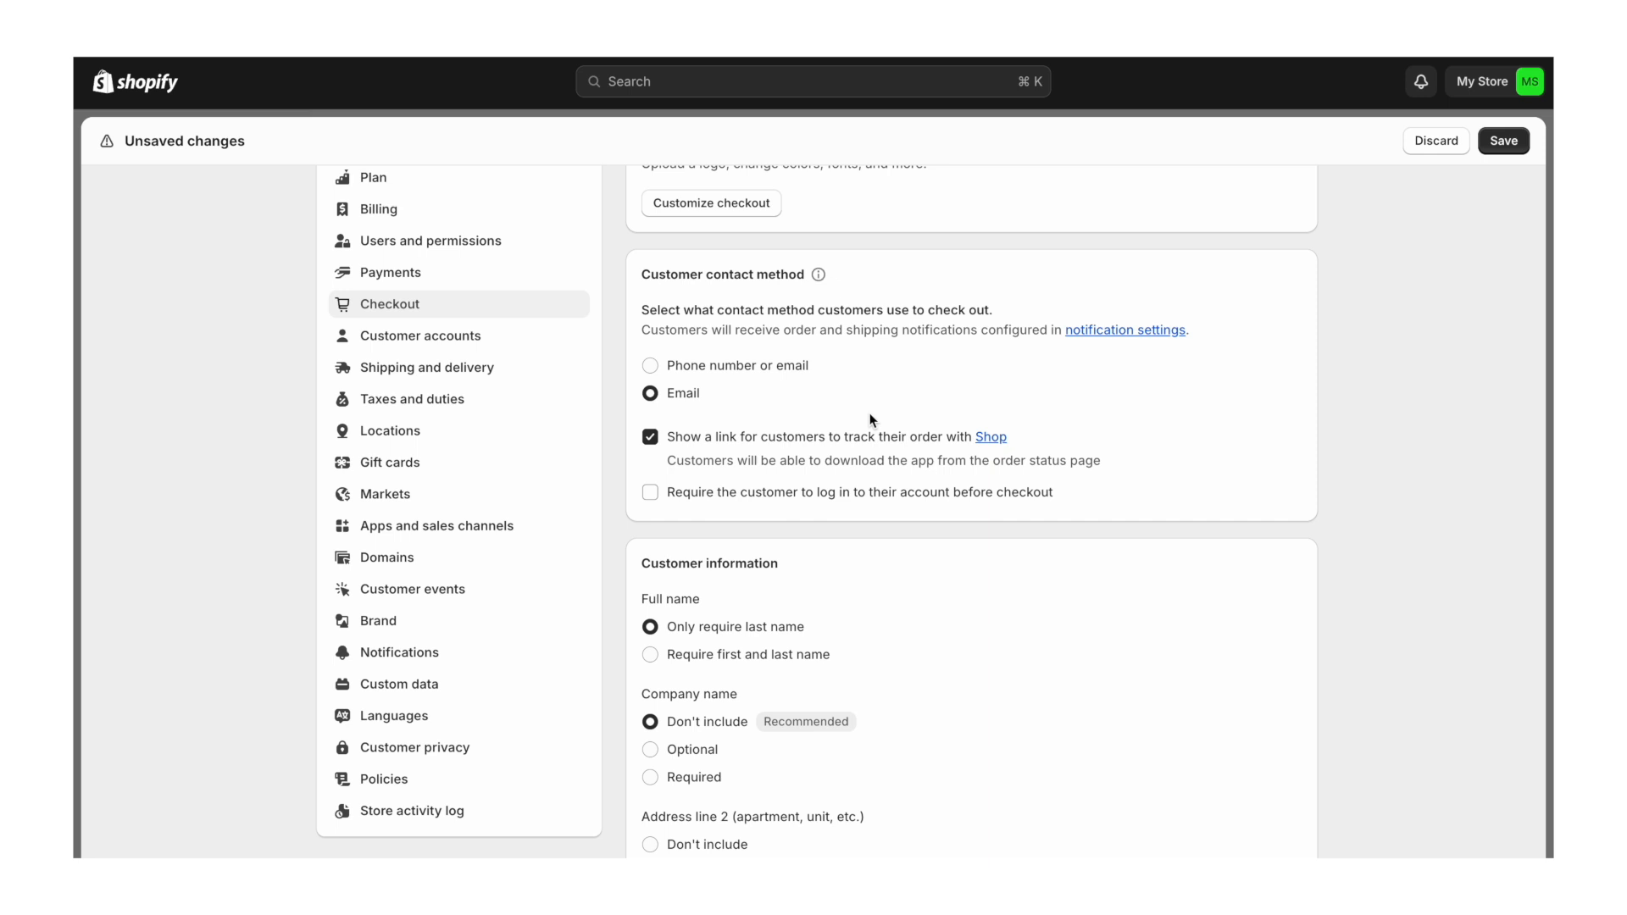
scroll(871, 419, "down", 4)
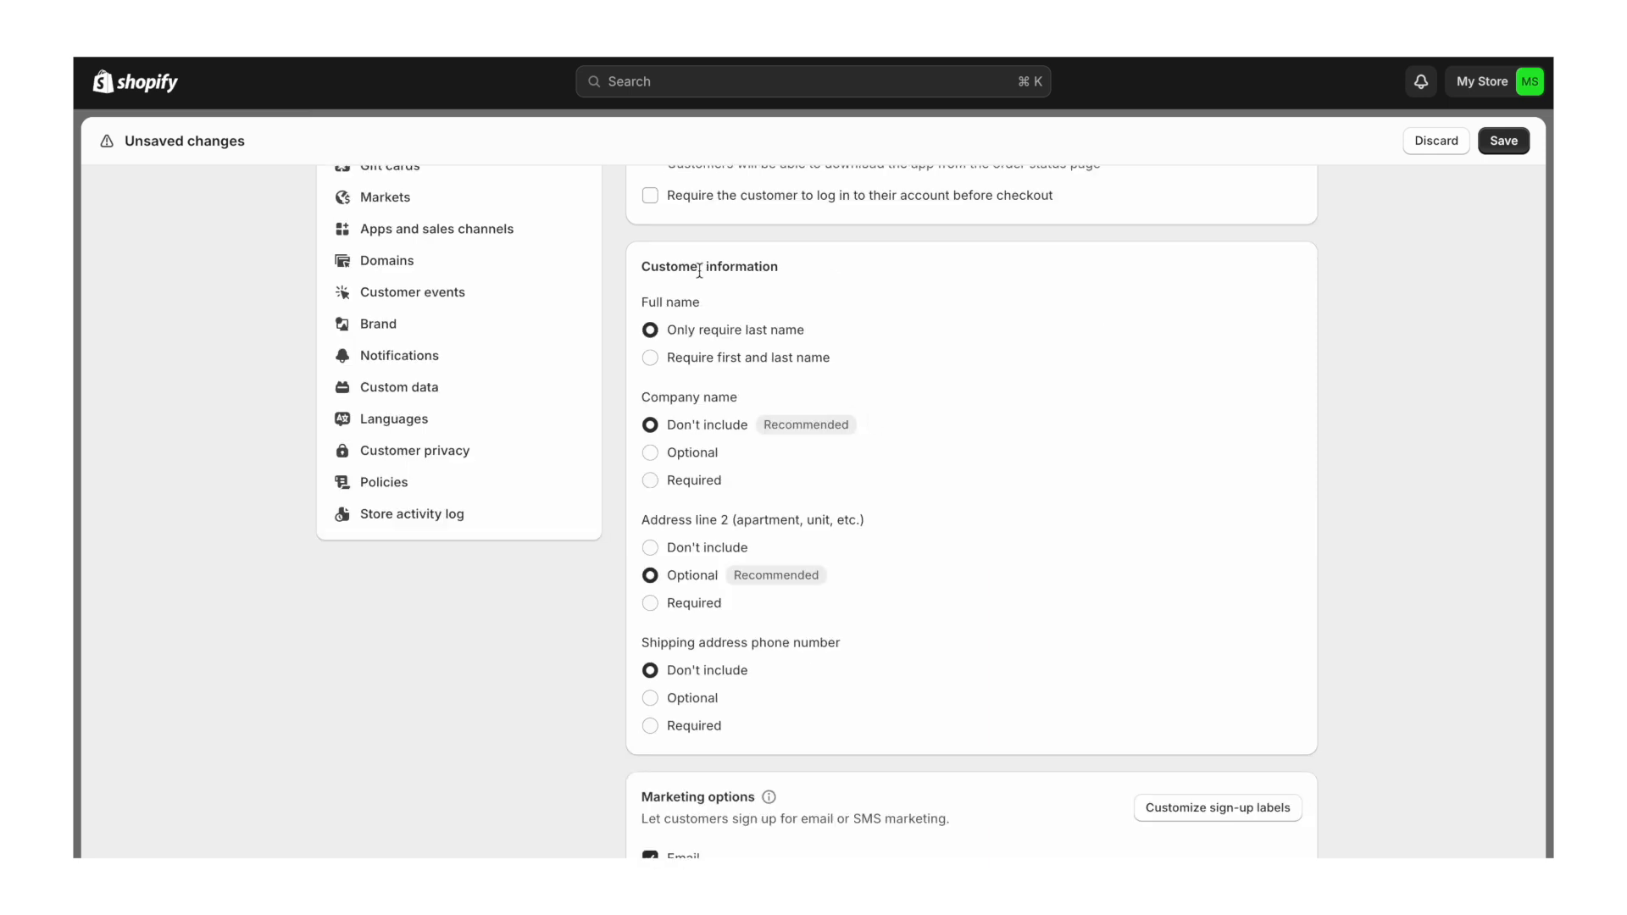
left_click(650, 359)
scroll(844, 354, "down", 3)
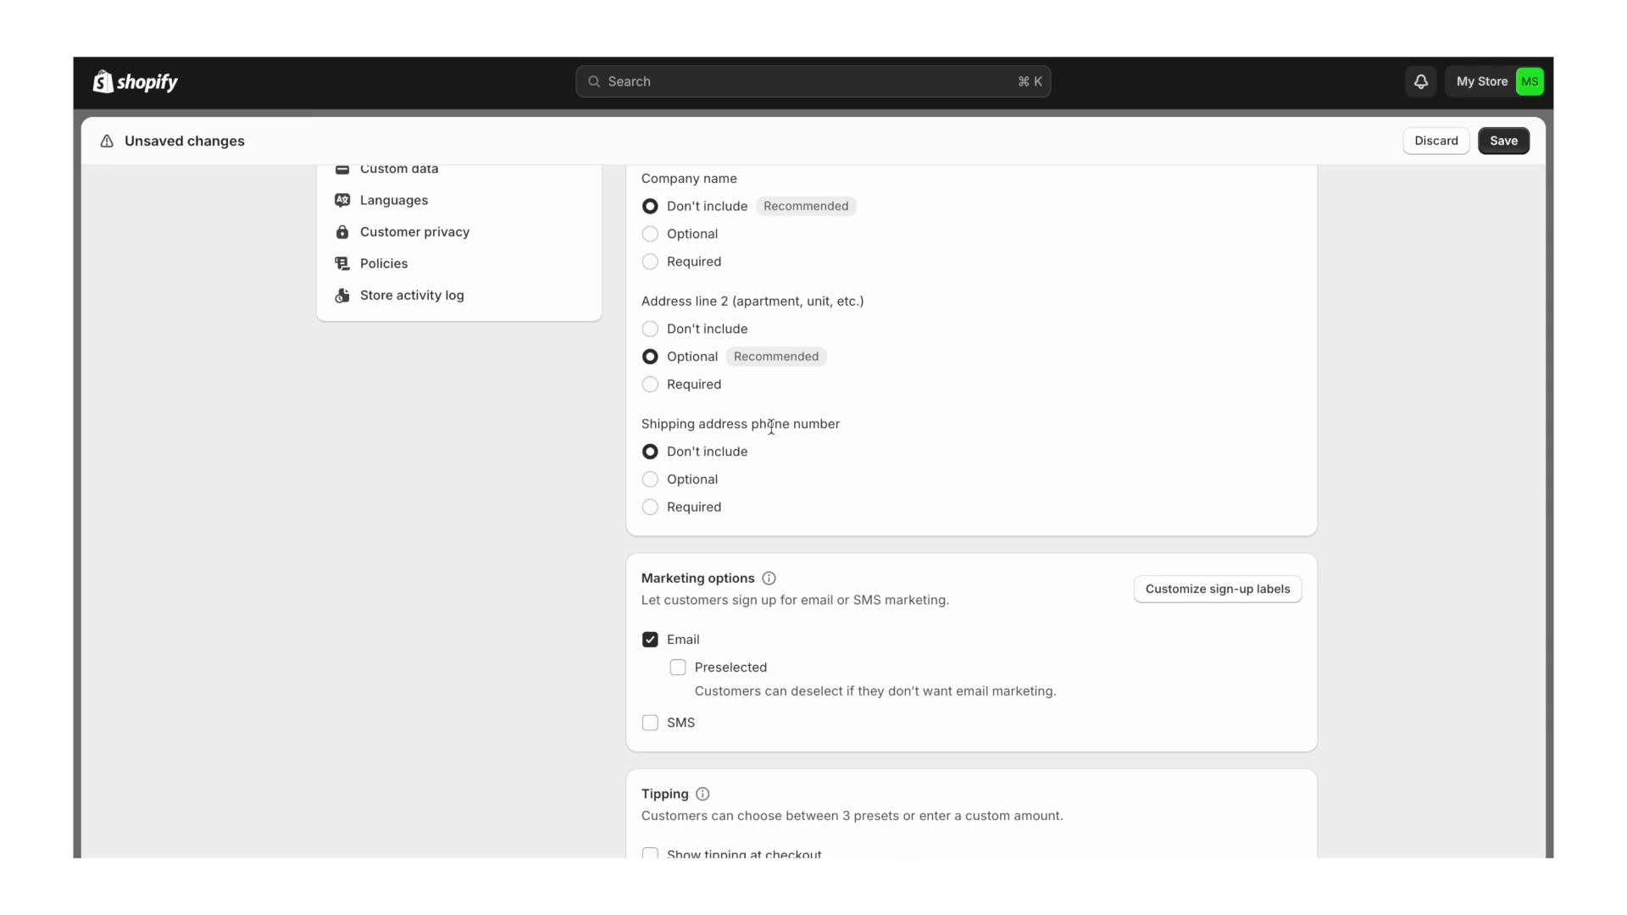
left_click(689, 483)
- Preselect email marketing sign-up, enable tipping options, and save the checkout settings
scroll(855, 330, "down", 4)
left_click(678, 373)
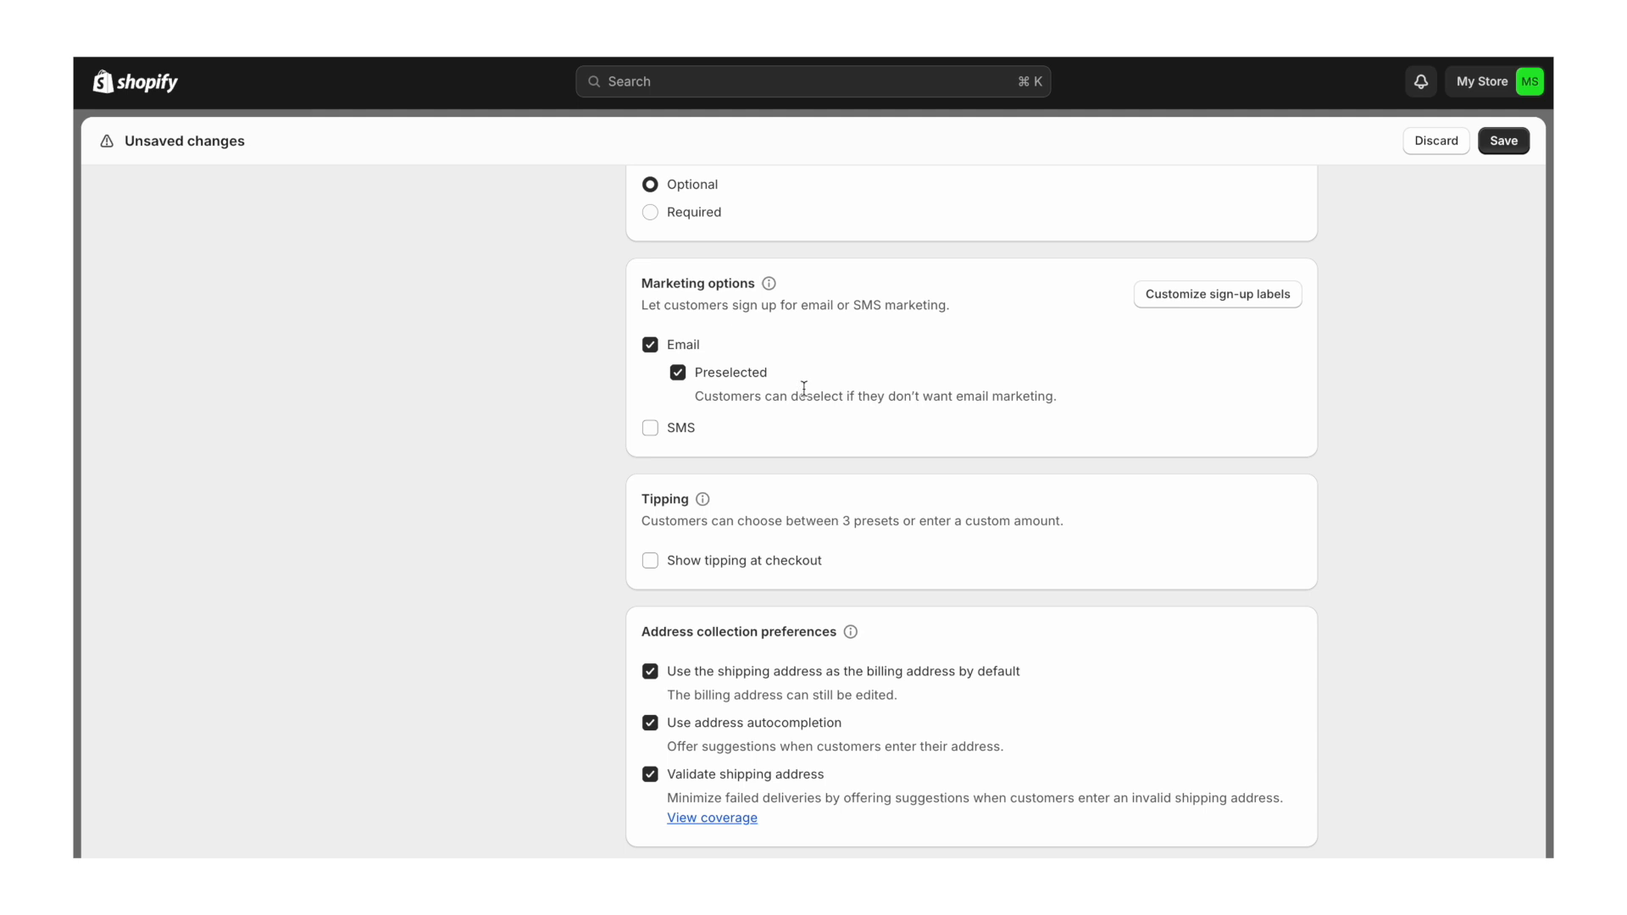
scroll(836, 458, "down", 1)
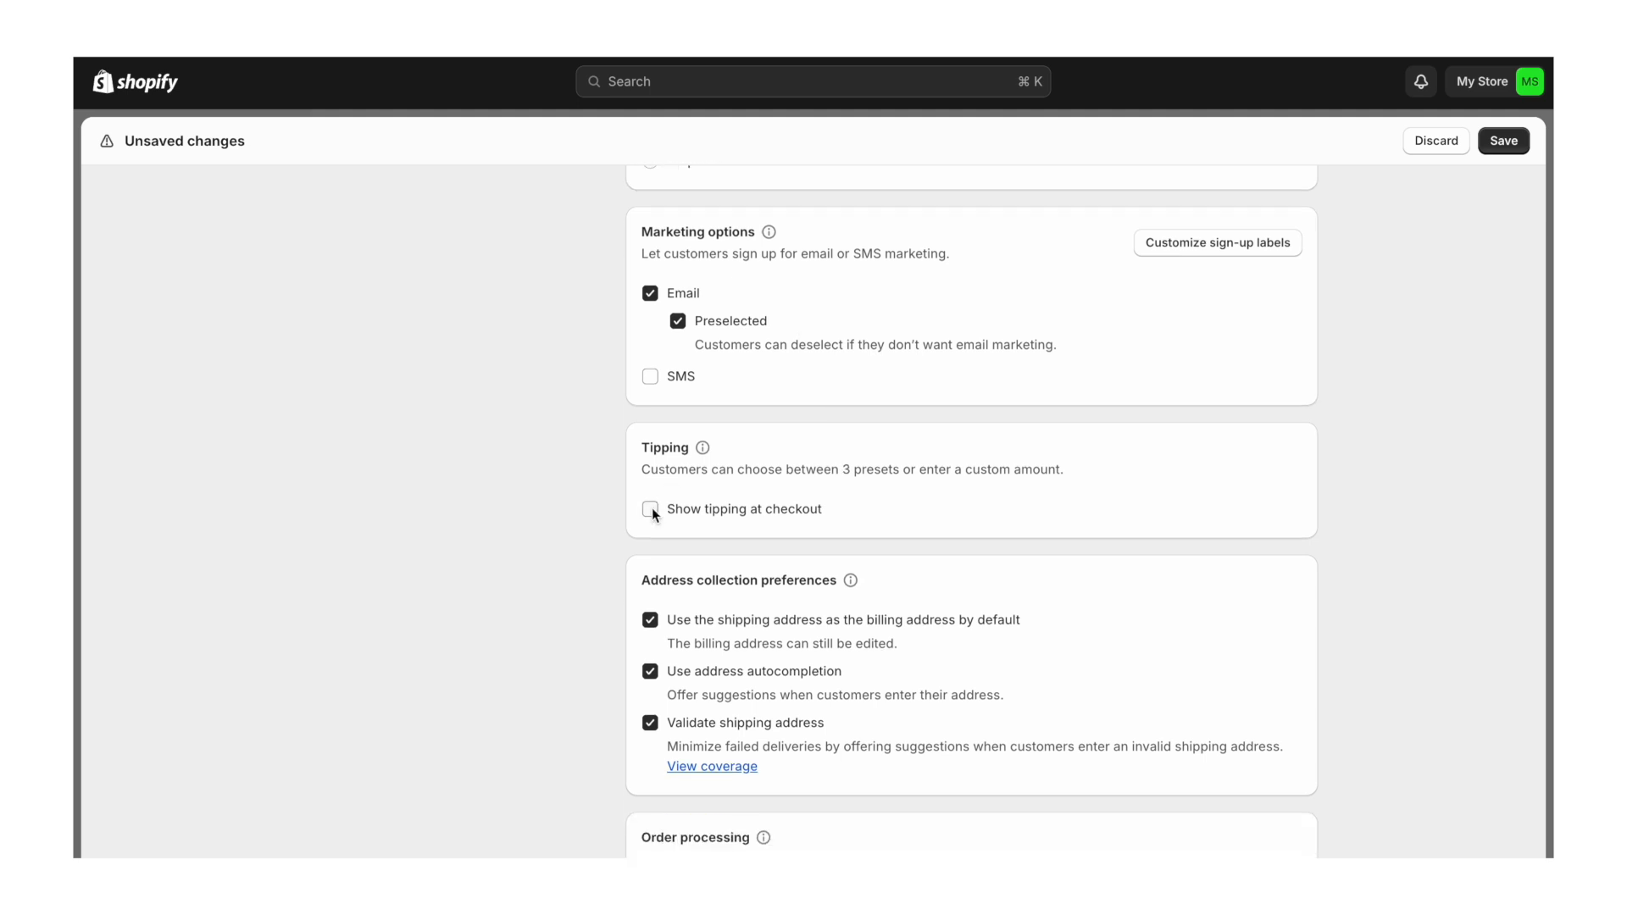
left_click(650, 509)
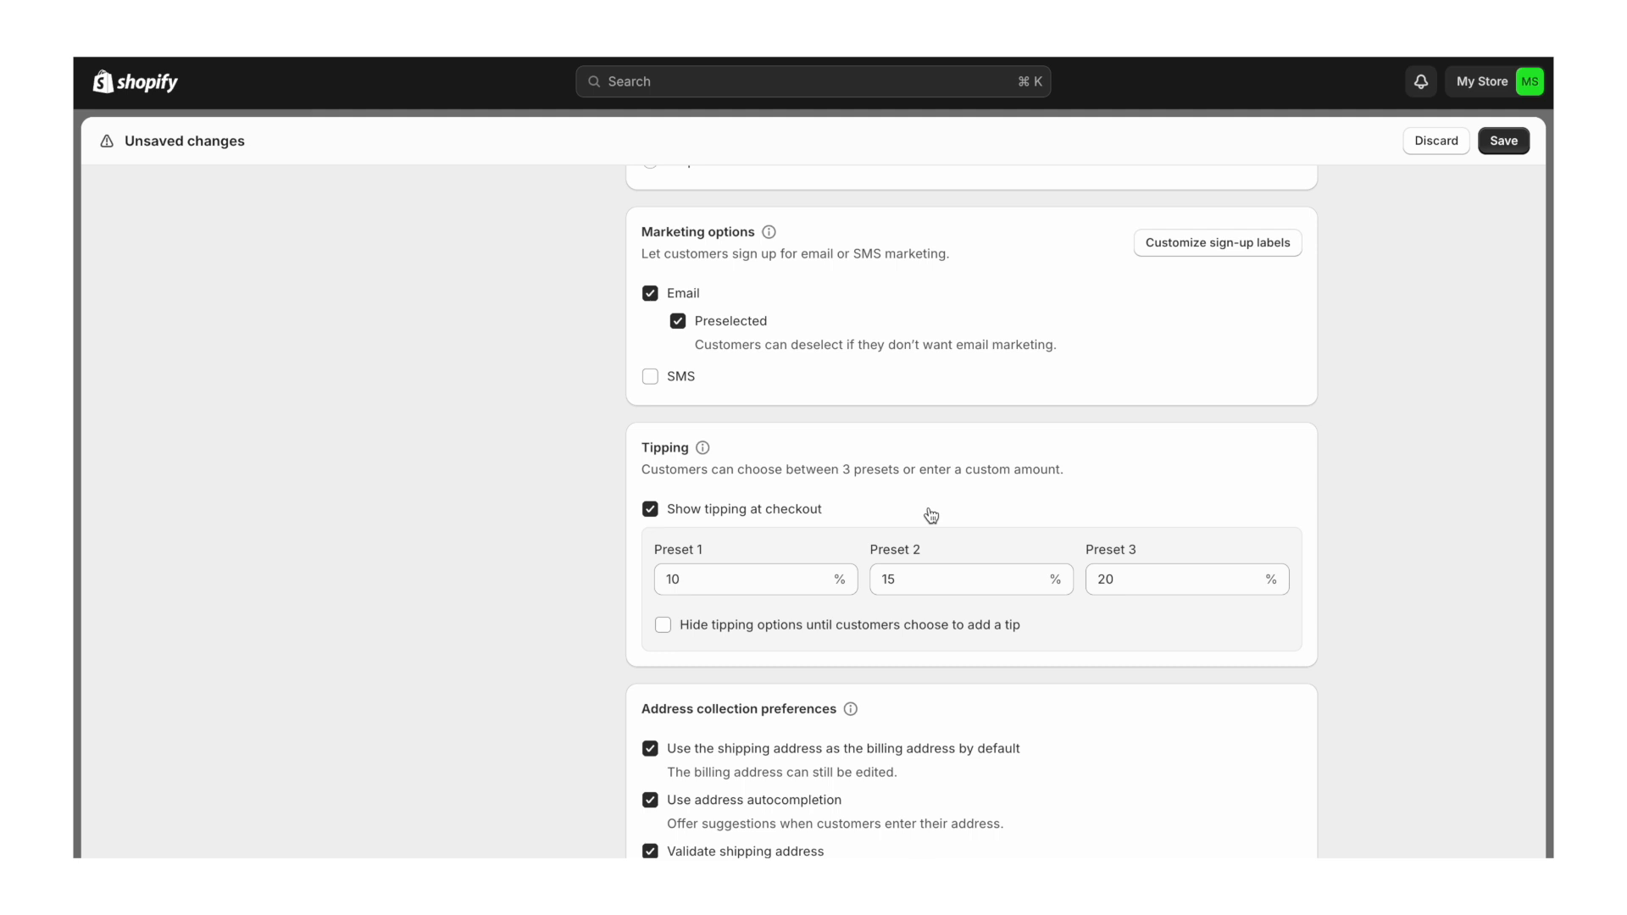
scroll(1122, 549, "down", 1)
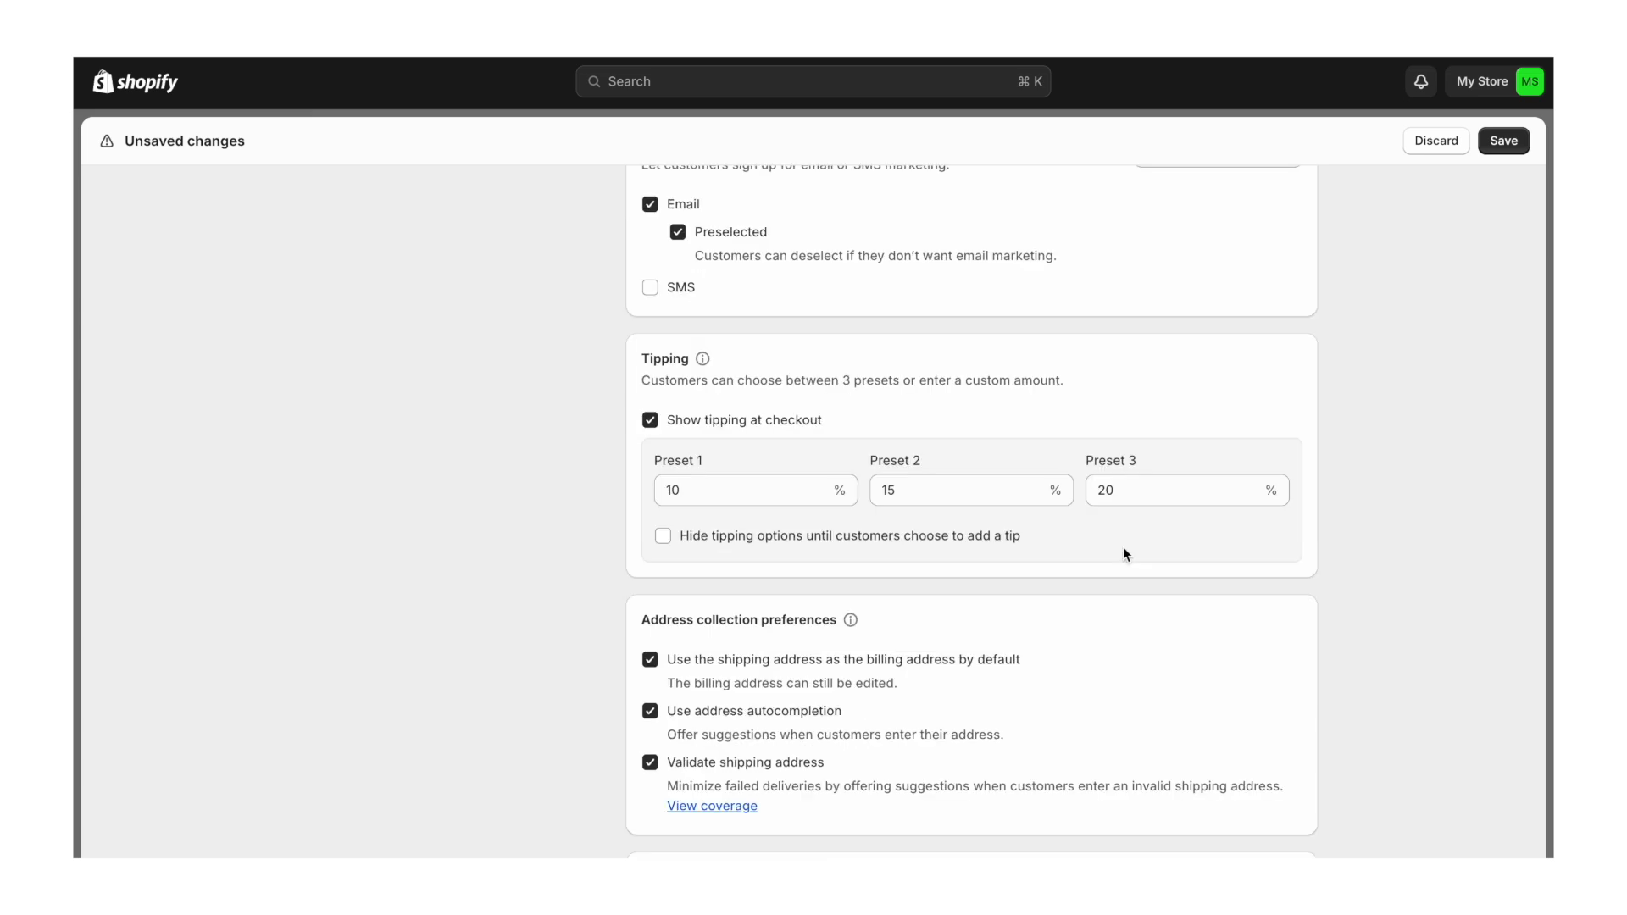
scroll(1121, 549, "down", 3)
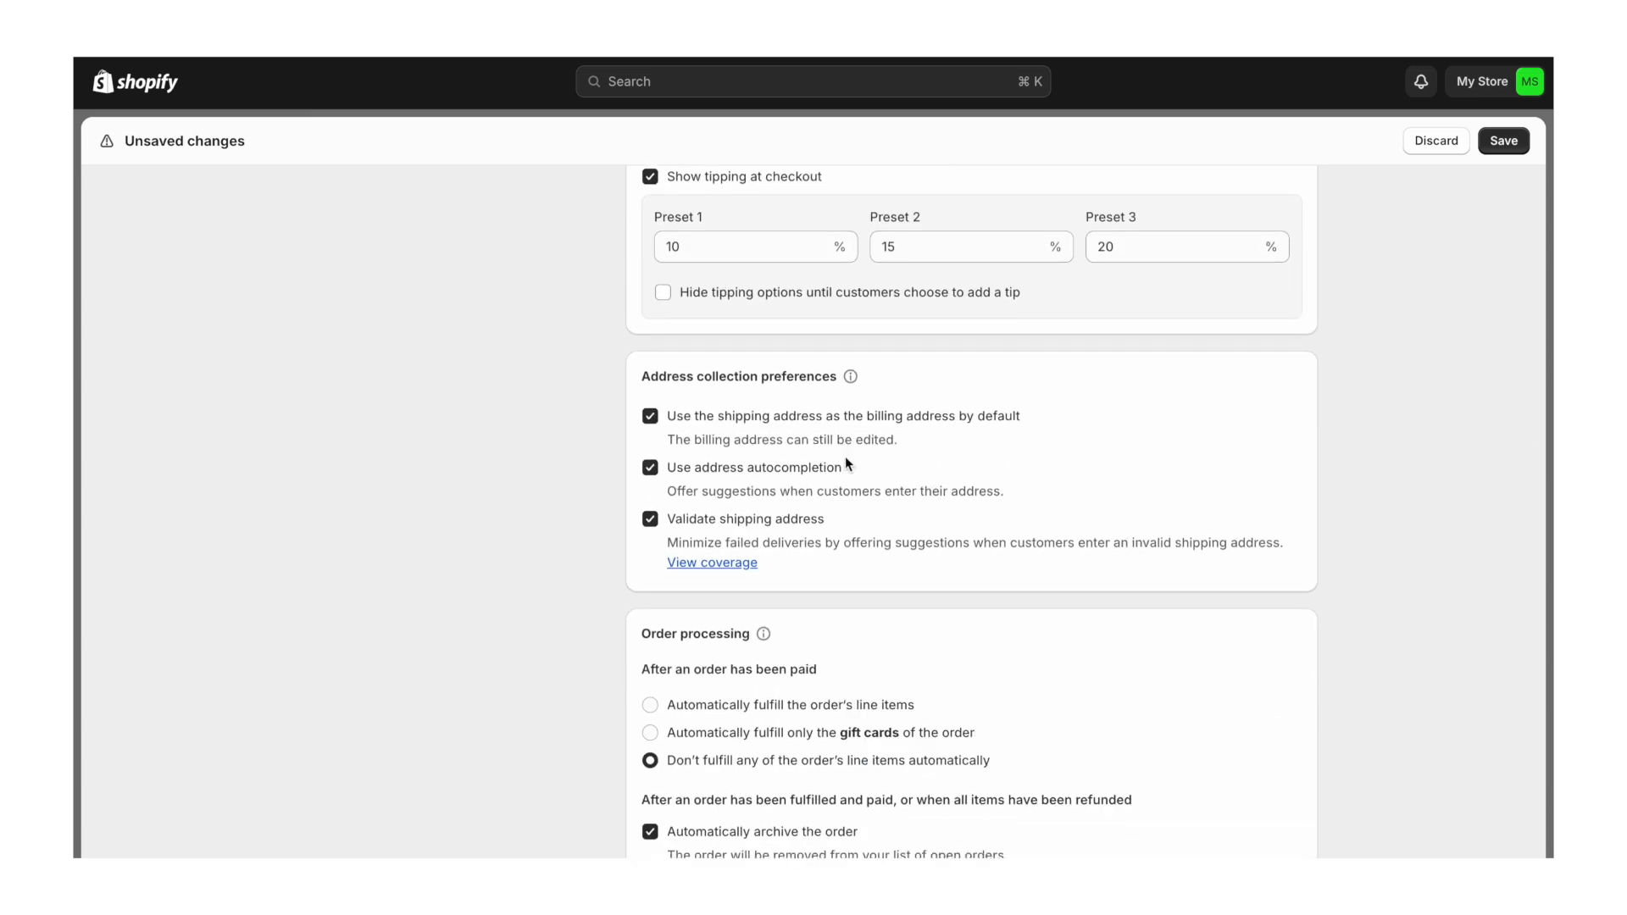
scroll(834, 539, "down", 5)
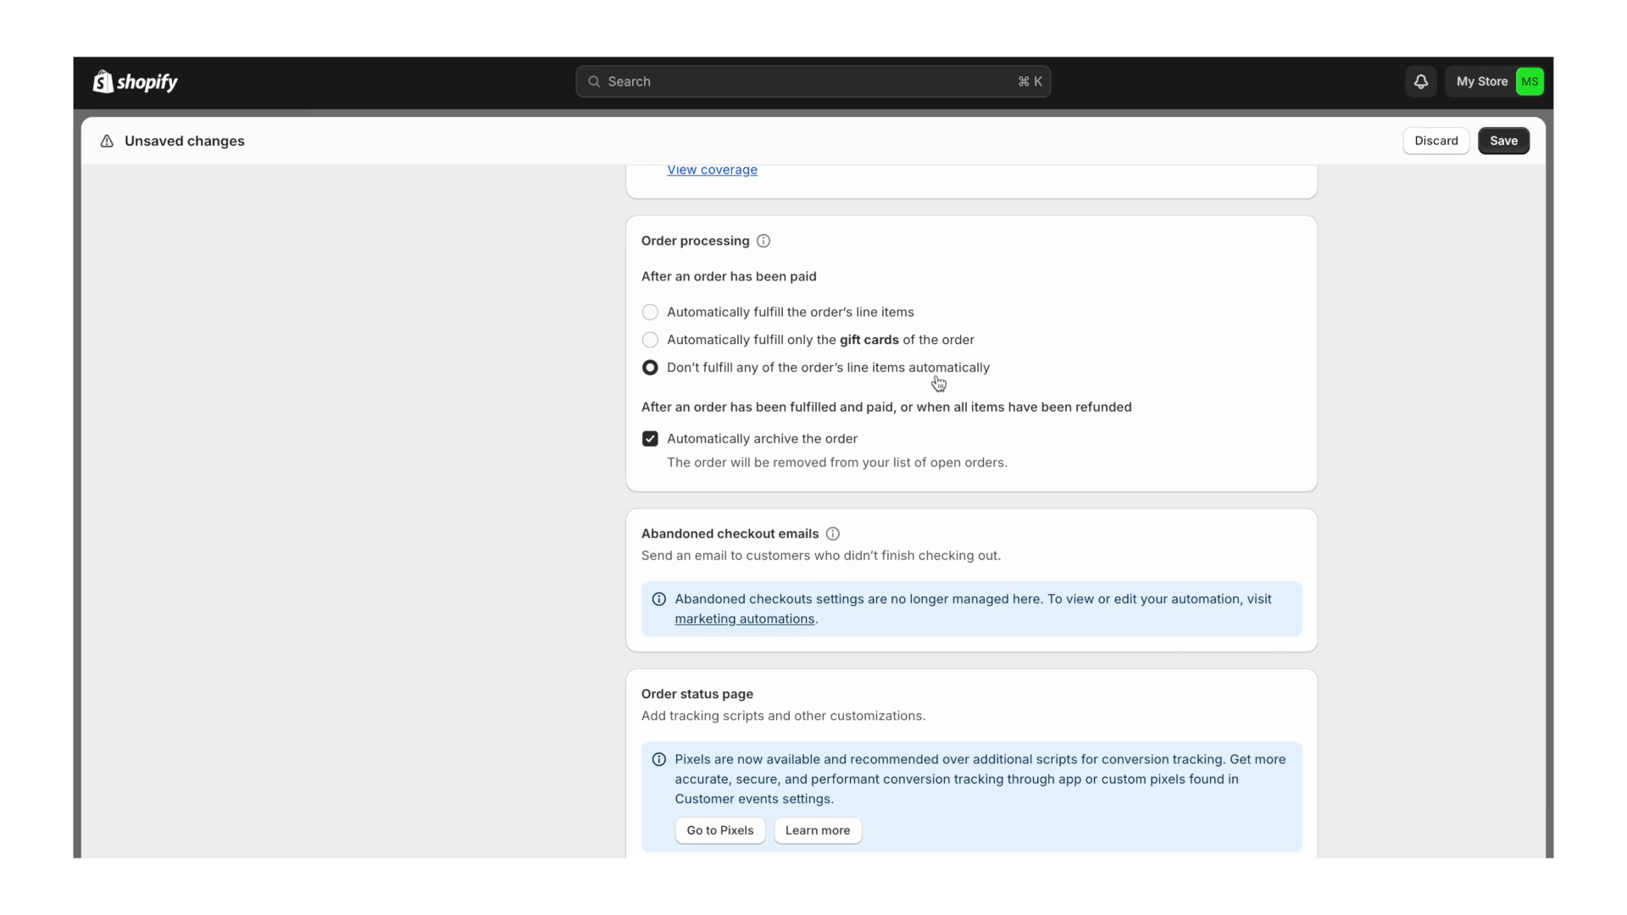
scroll(938, 383, "down", 1)
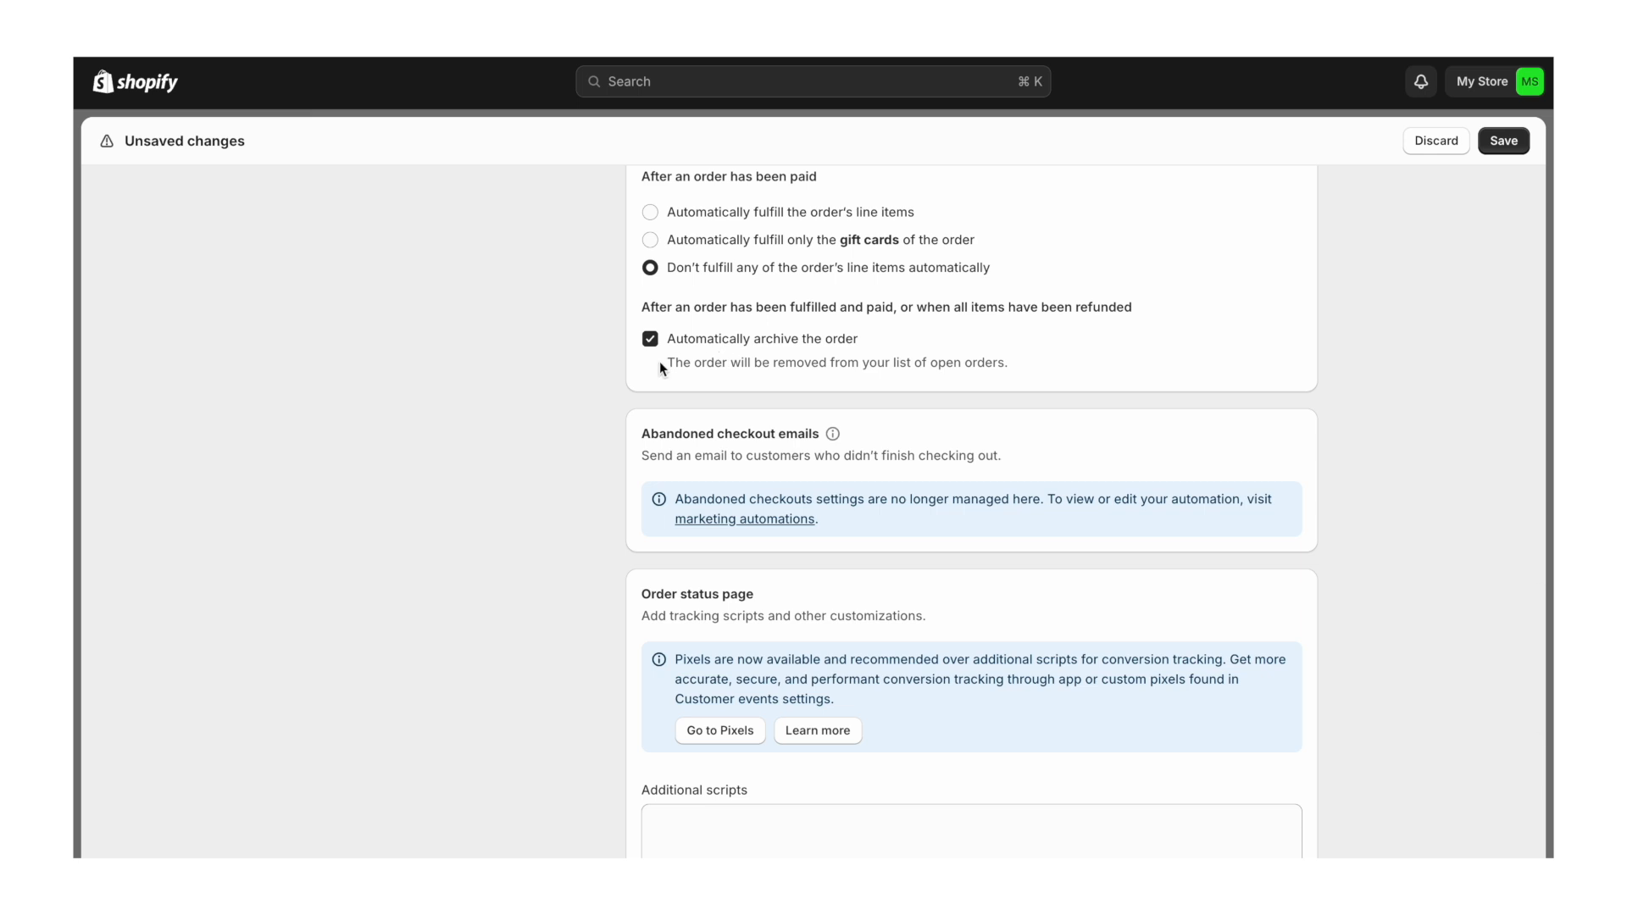
scroll(920, 452, "down", 5)
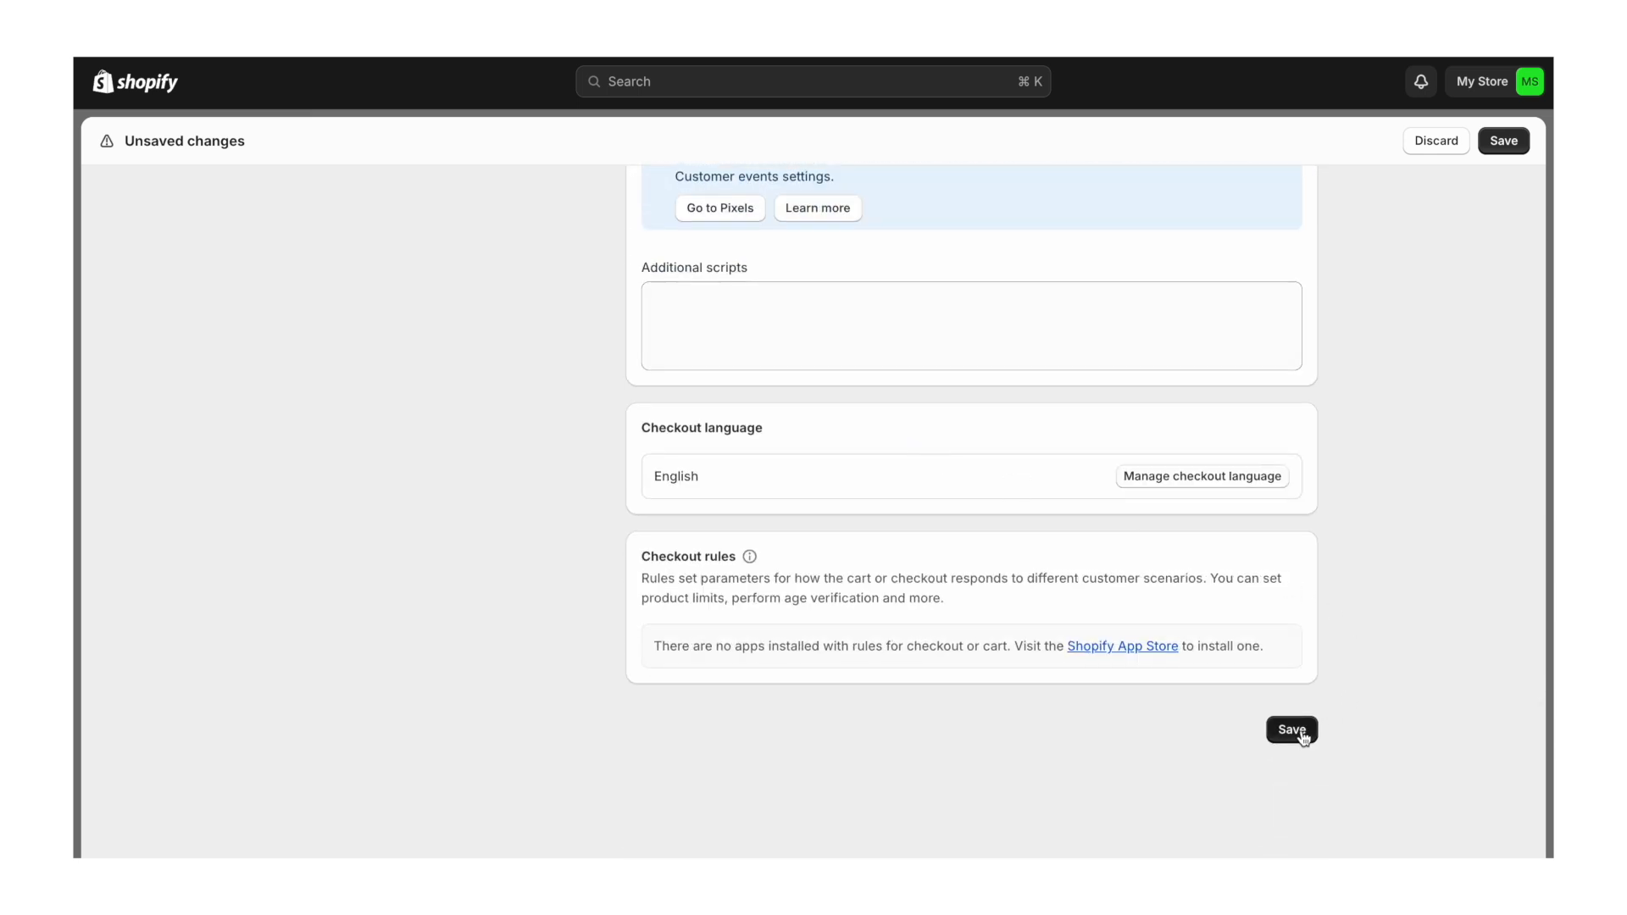
left_click(1291, 731)
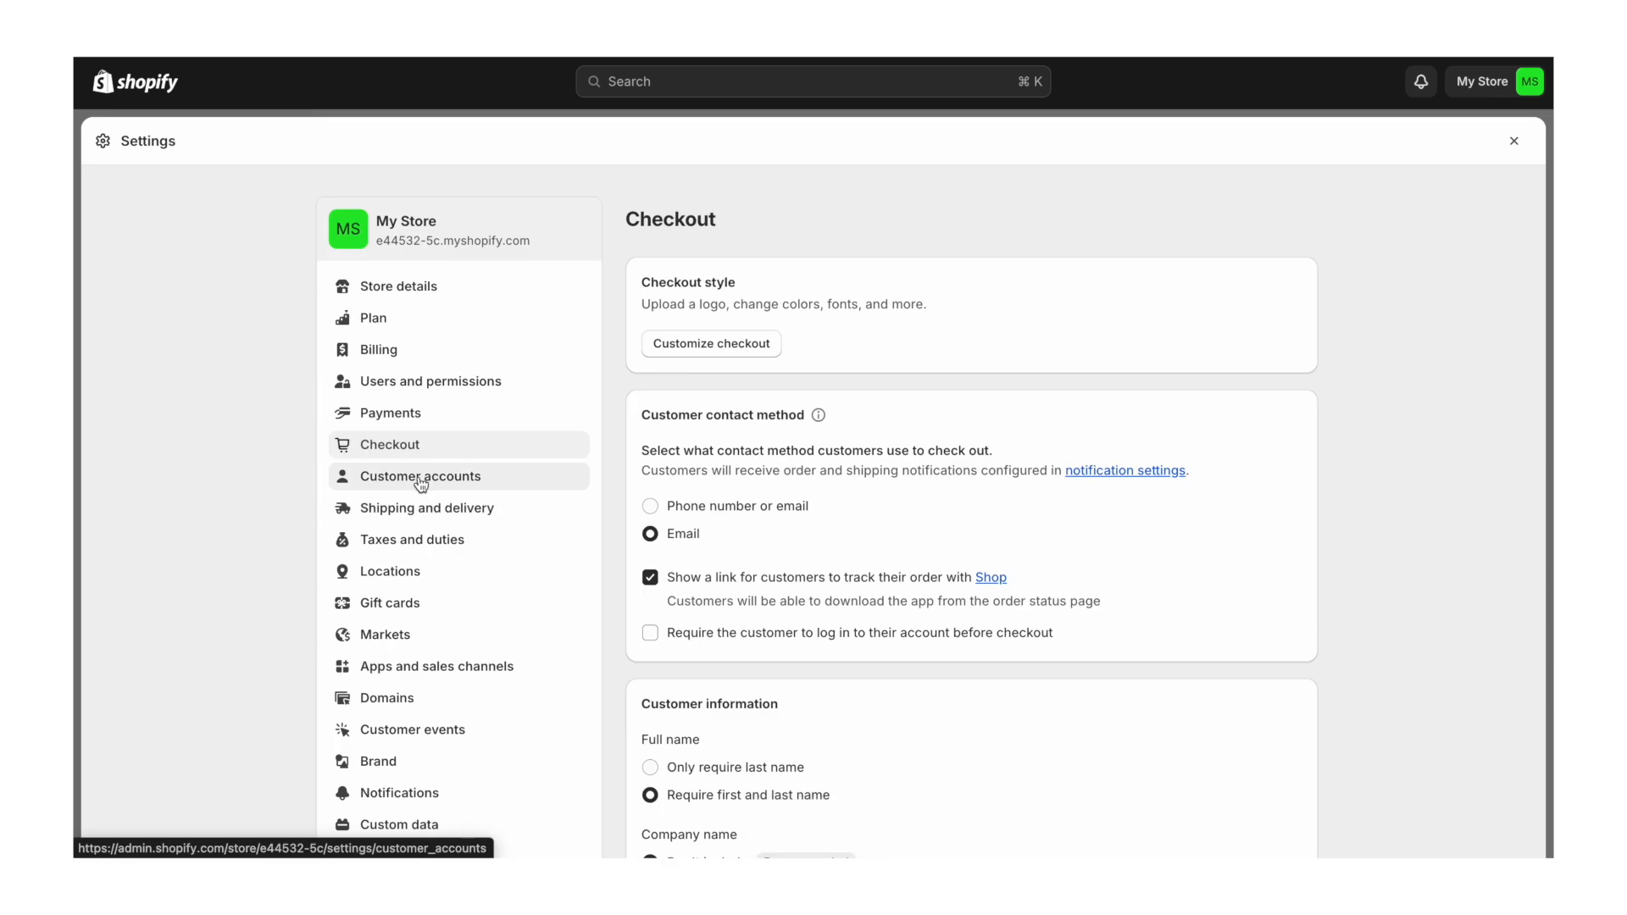
- Delete the International zone from the General shipping profile
left_click(423, 507)
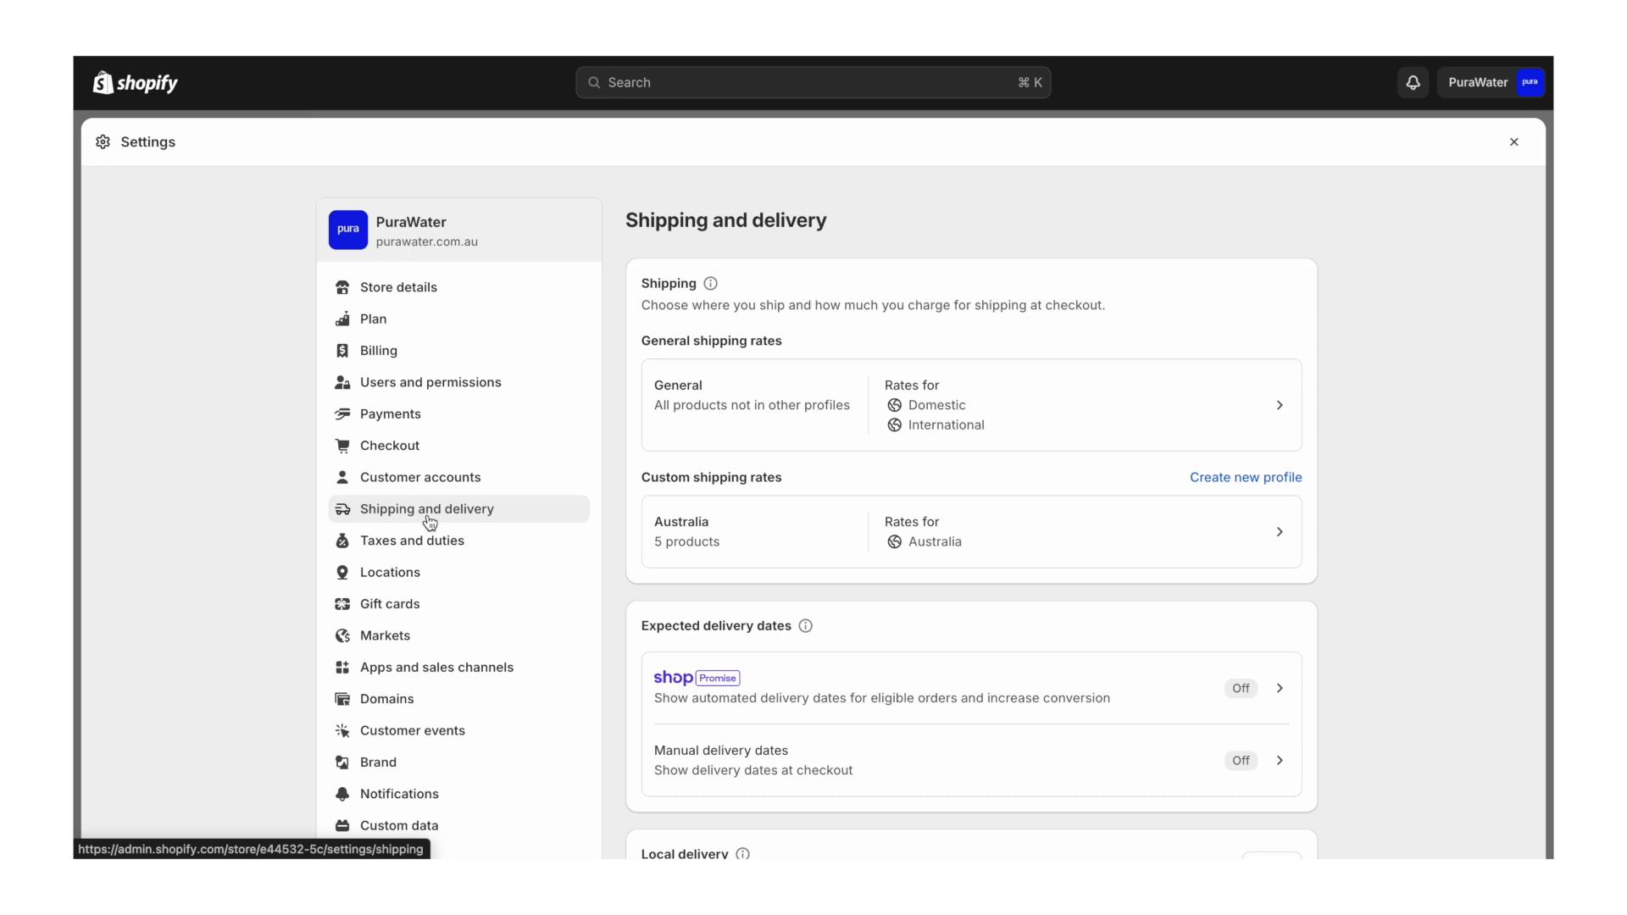
left_click(816, 400)
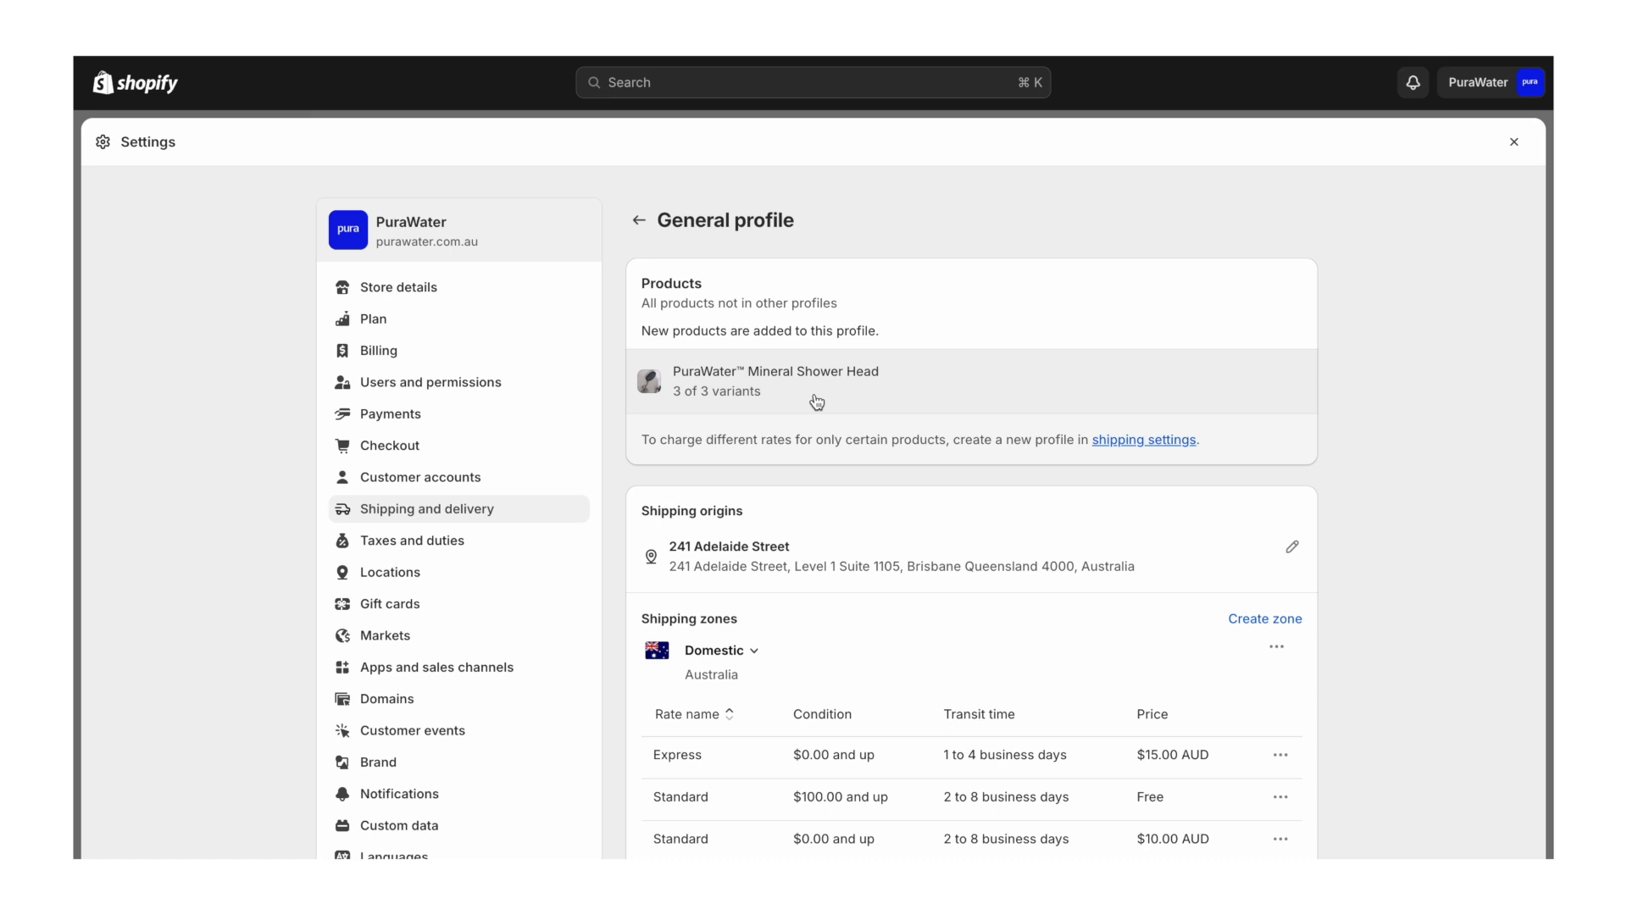
scroll(817, 400, "down", 4)
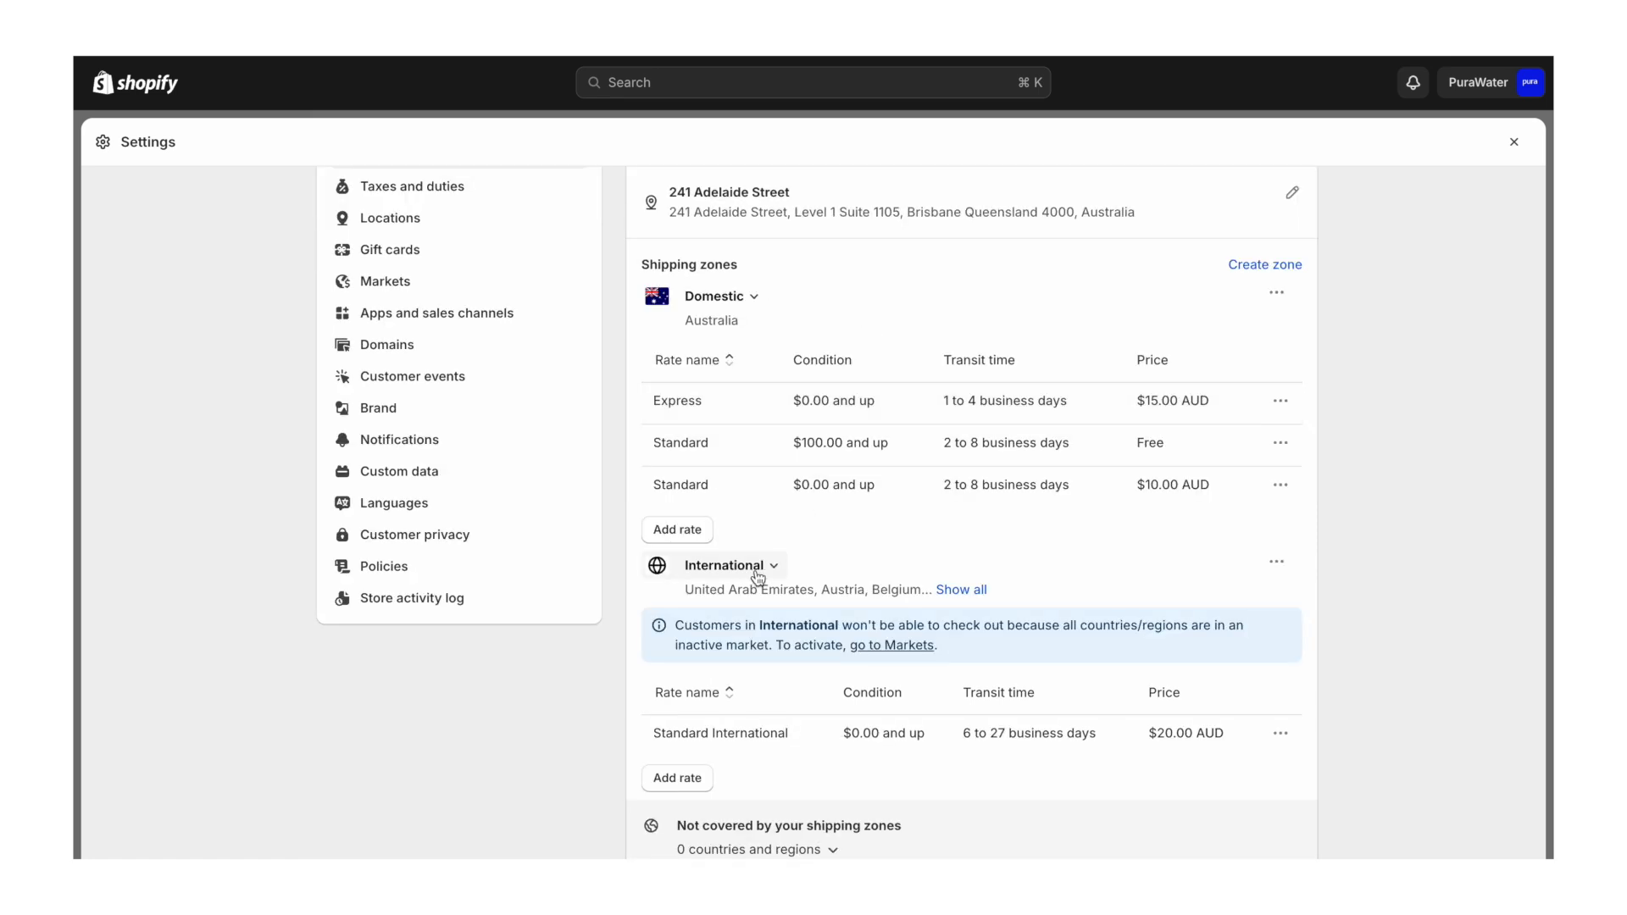
left_click(1280, 568)
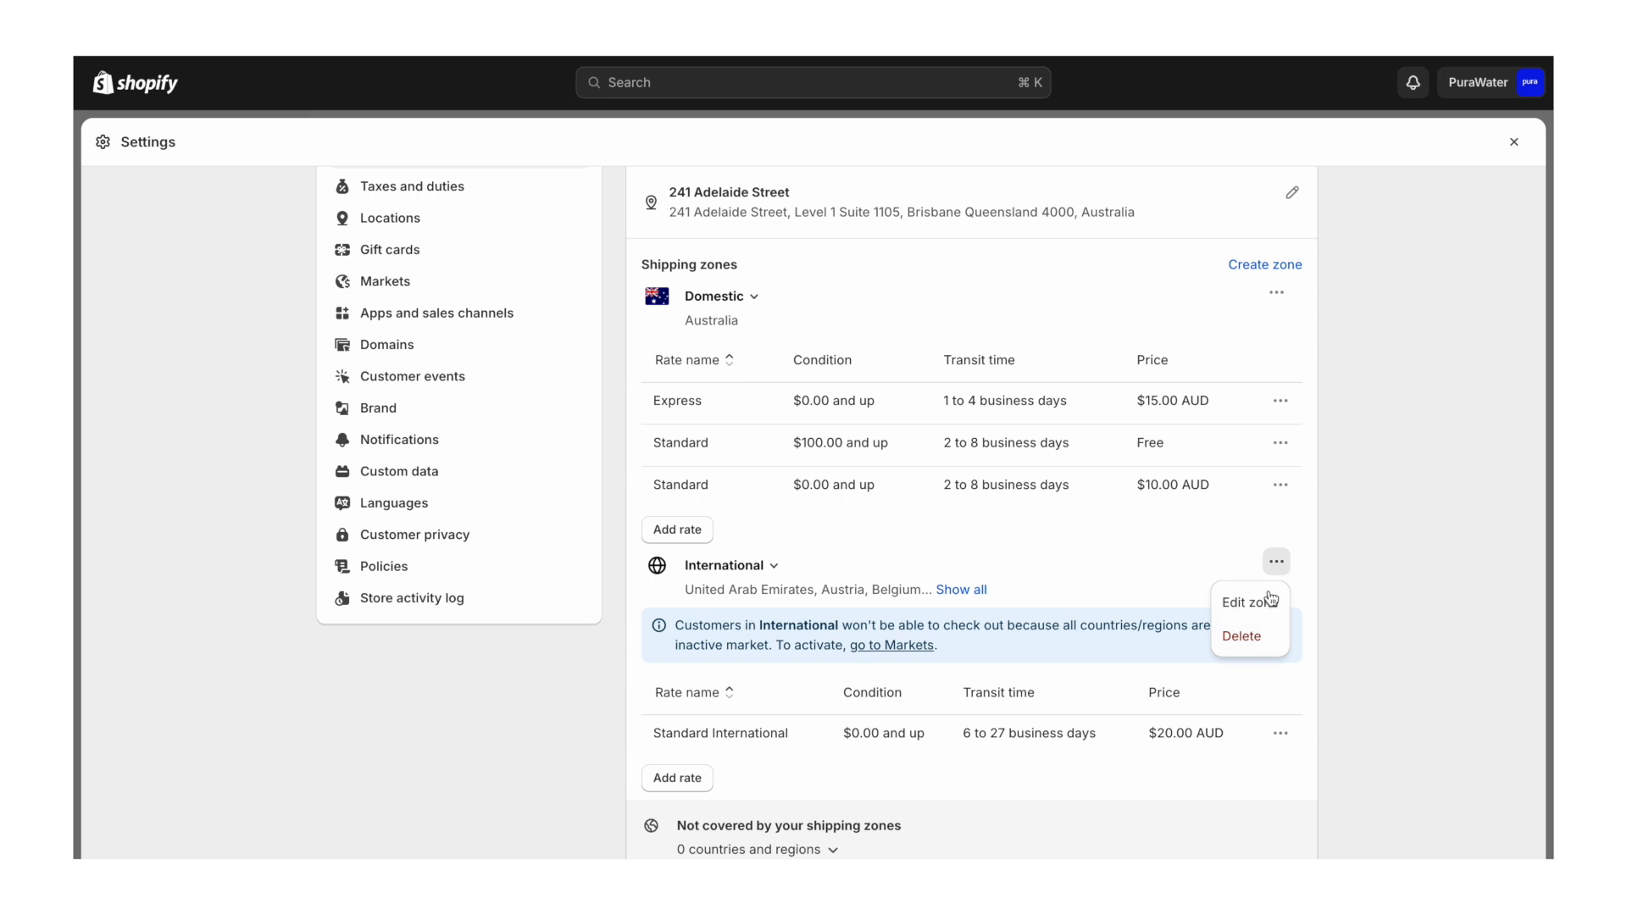
left_click(1240, 641)
scroll(1242, 646, "up", 1)
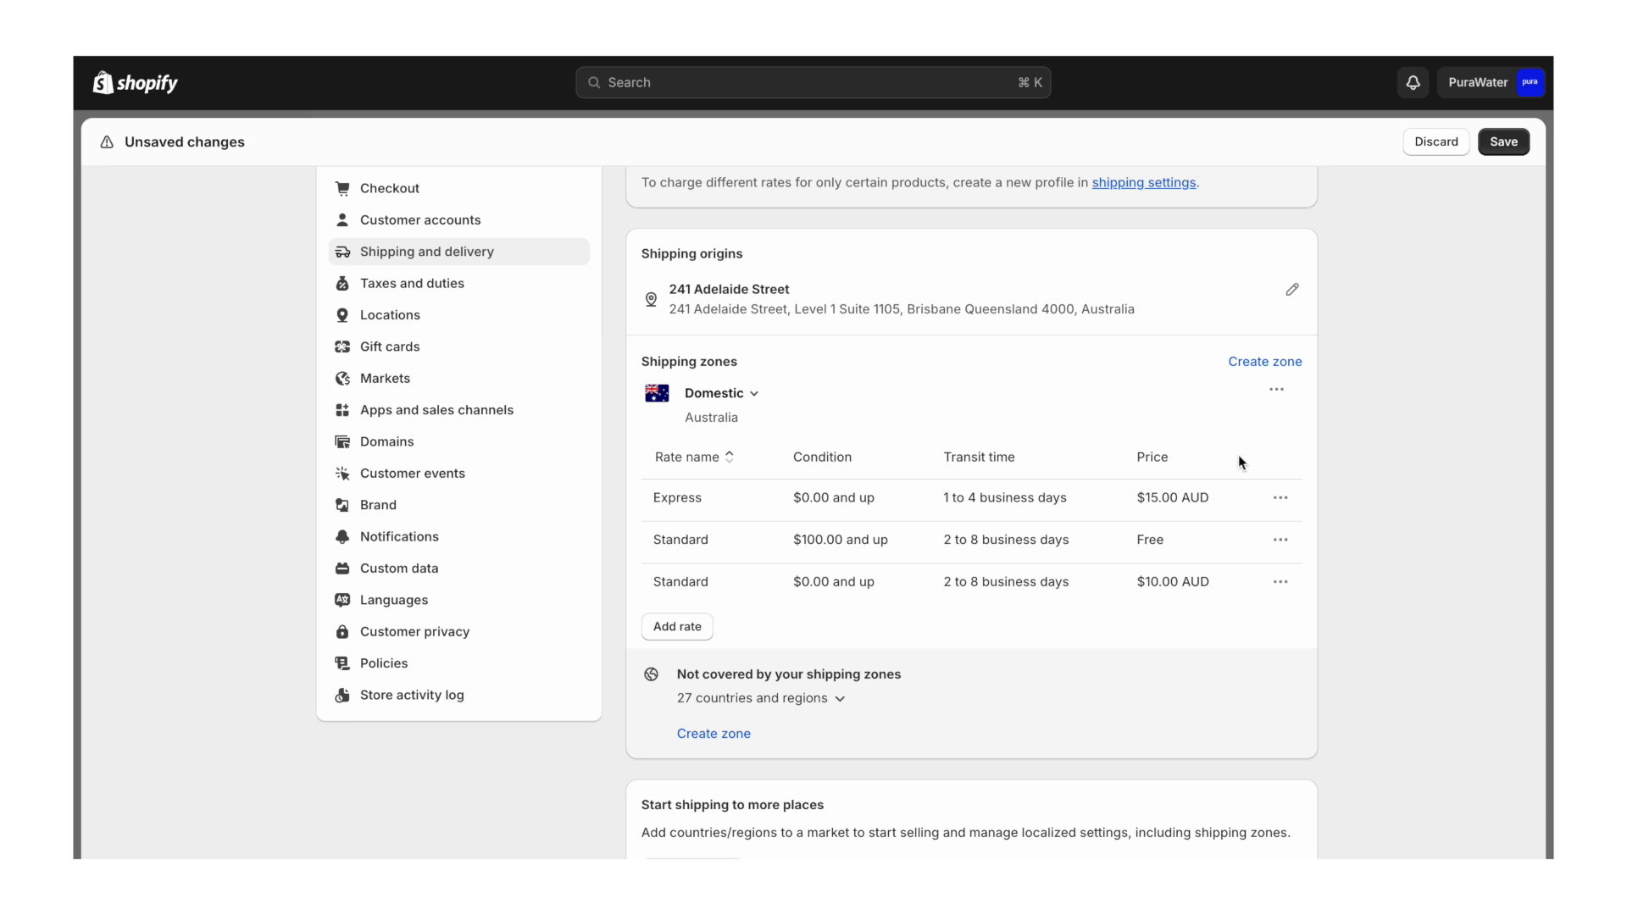
- Edit the Domestic zone and change its zone name to Australia
left_click(1280, 391)
left_click(1257, 427)
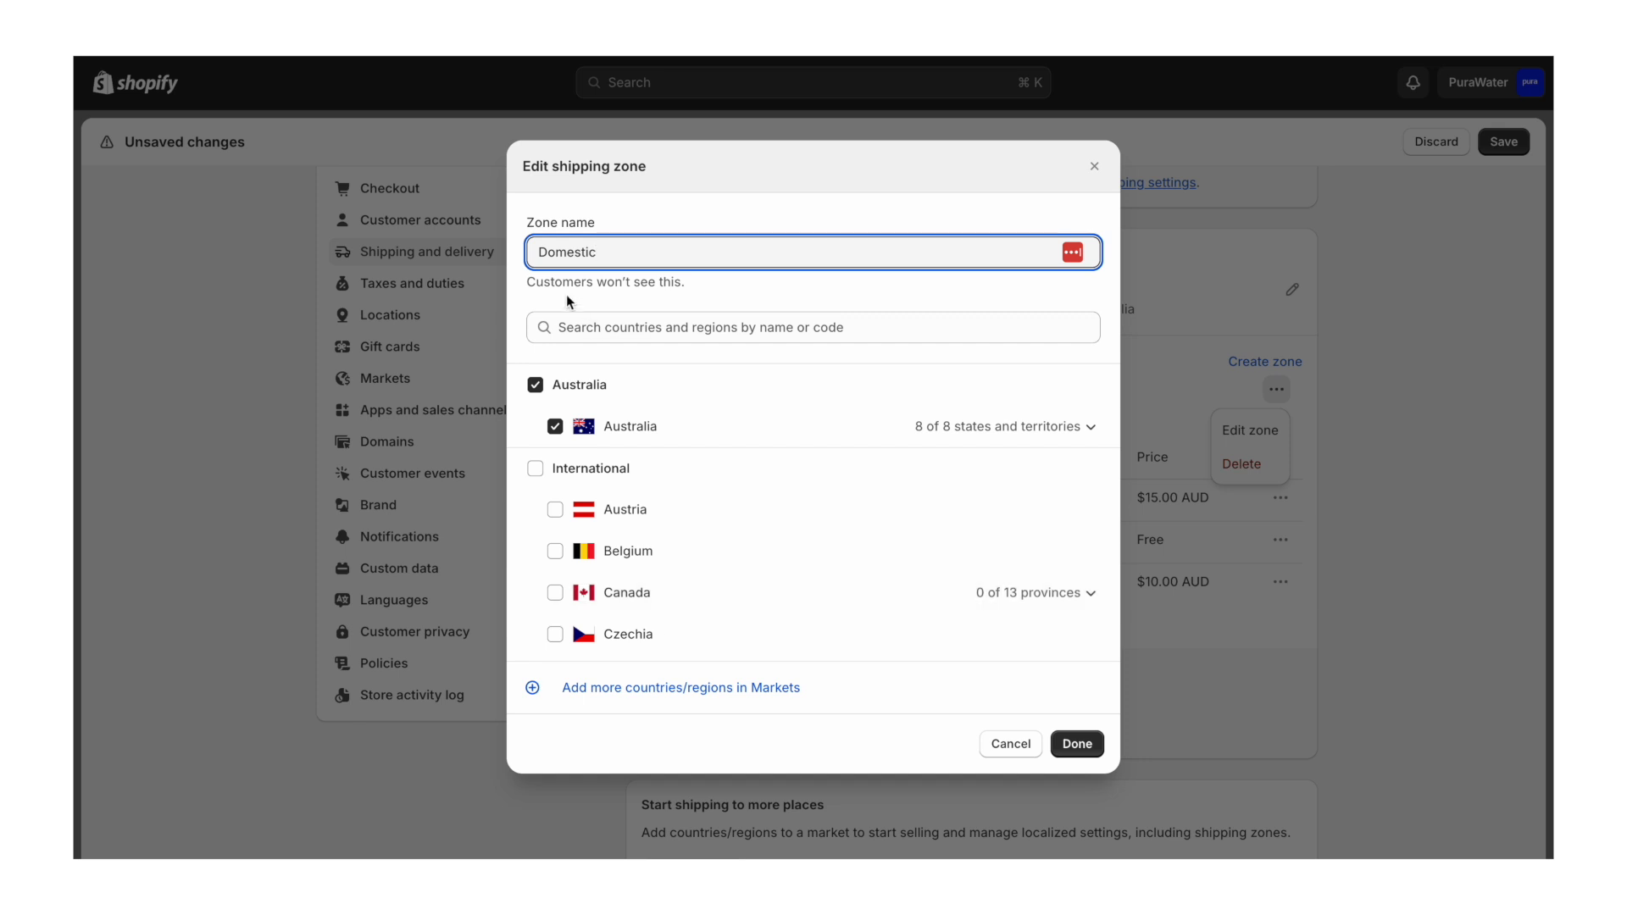
double_click(570, 253)
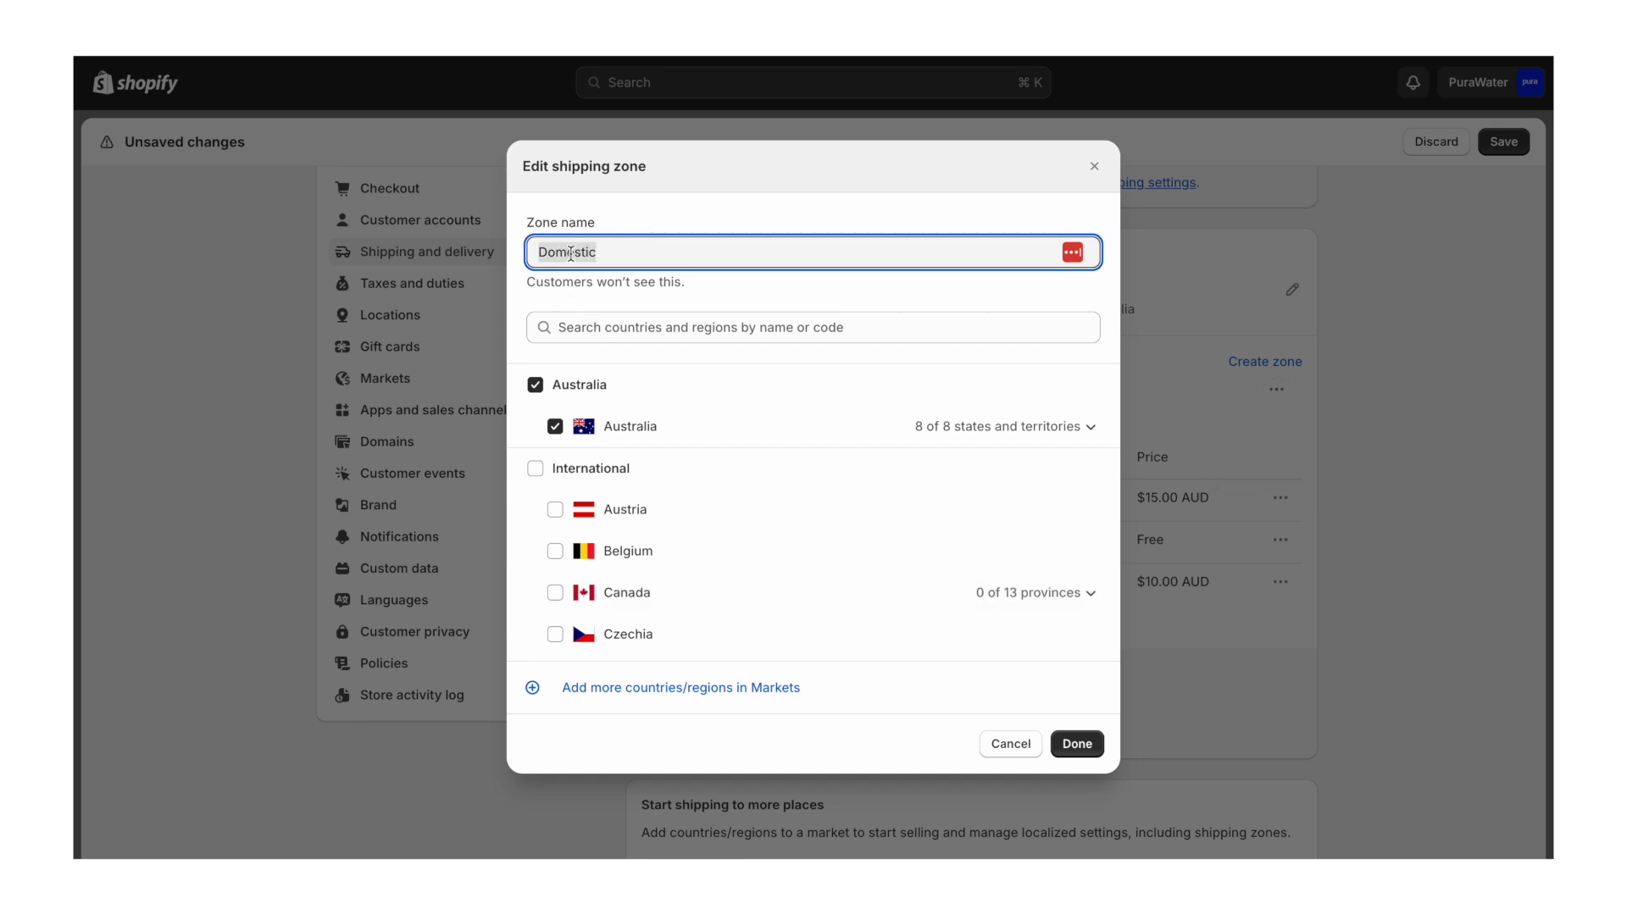
type("Australia")
left_click(1076, 742)
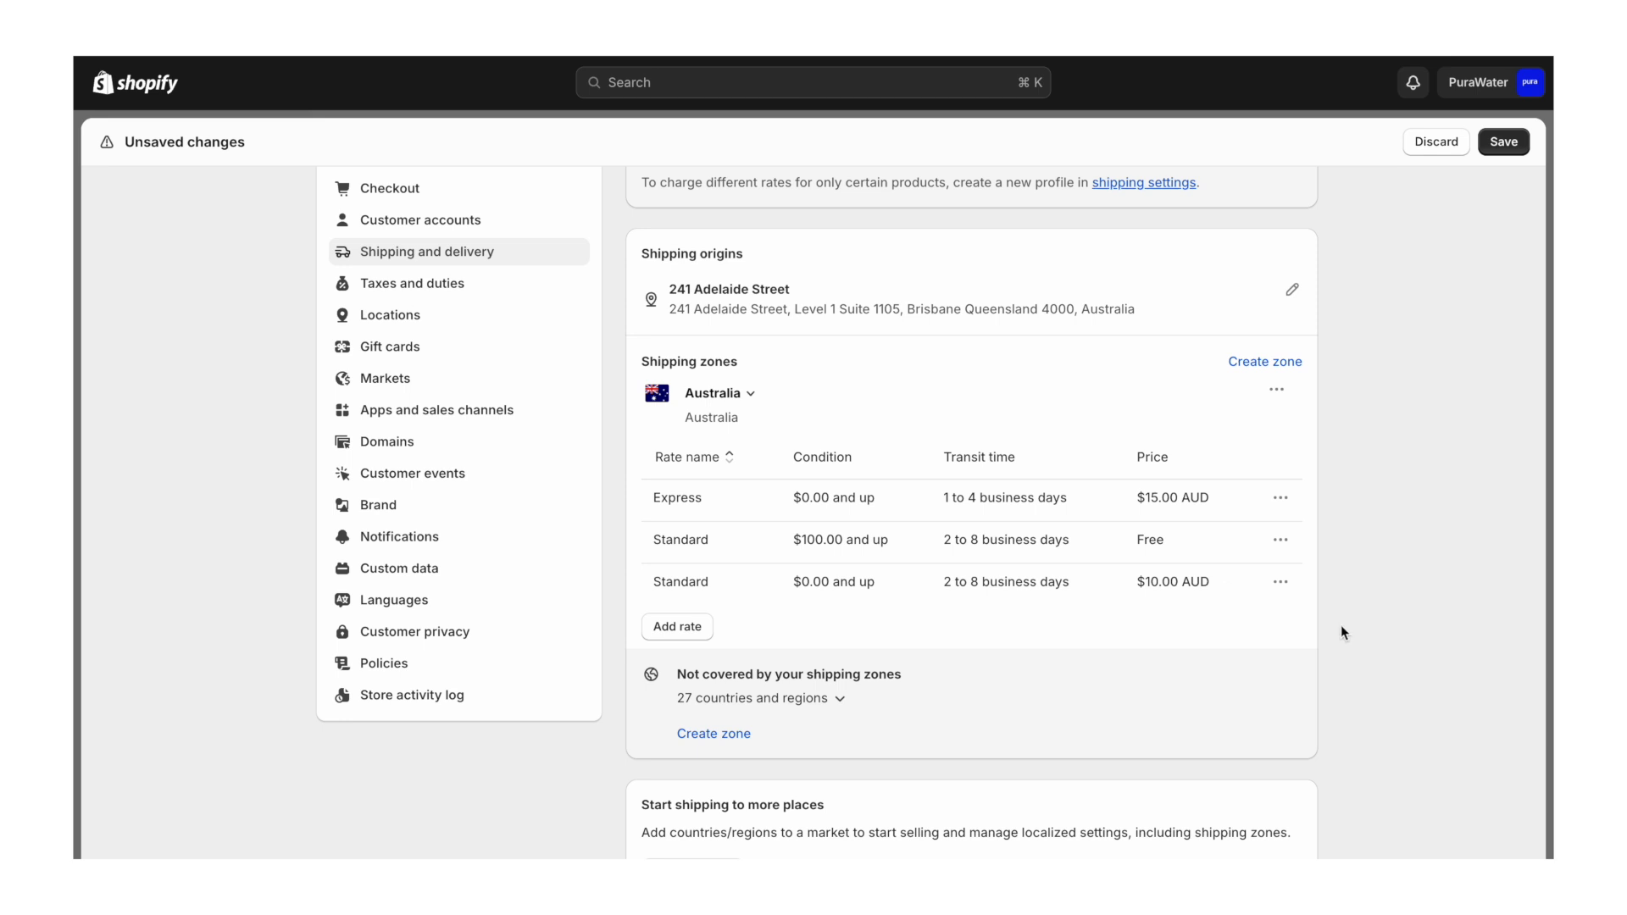
- Delete the Australia zone's two Standard rates and the Express rate
left_click(1281, 581)
left_click(1237, 656)
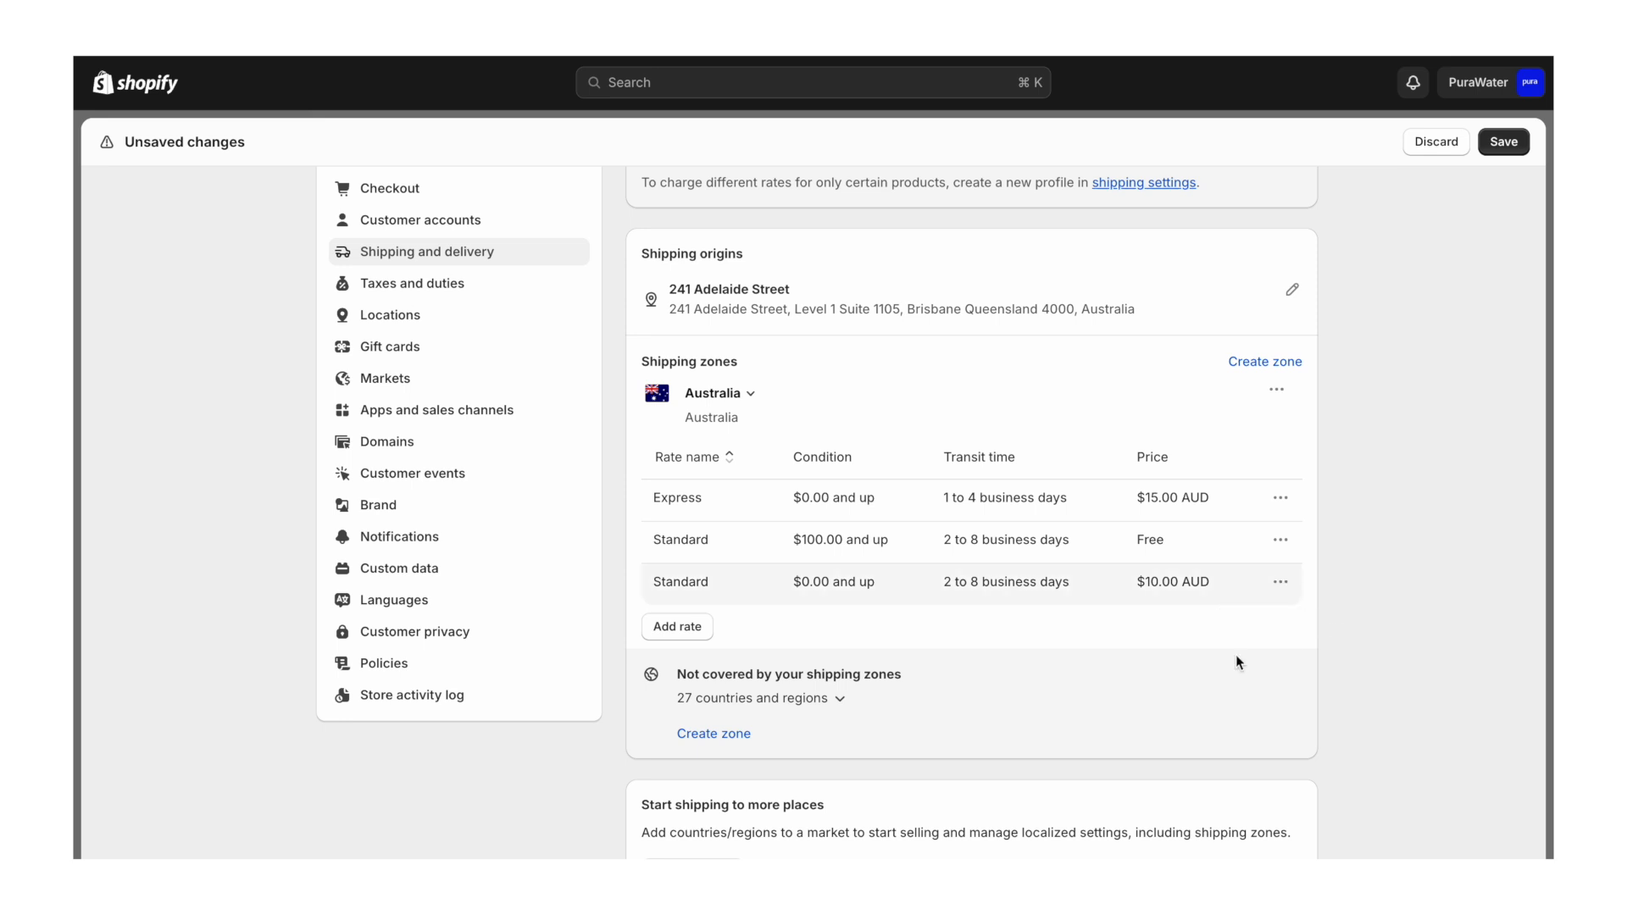
left_click(1281, 537)
left_click(1249, 612)
left_click(1282, 499)
left_click(1252, 571)
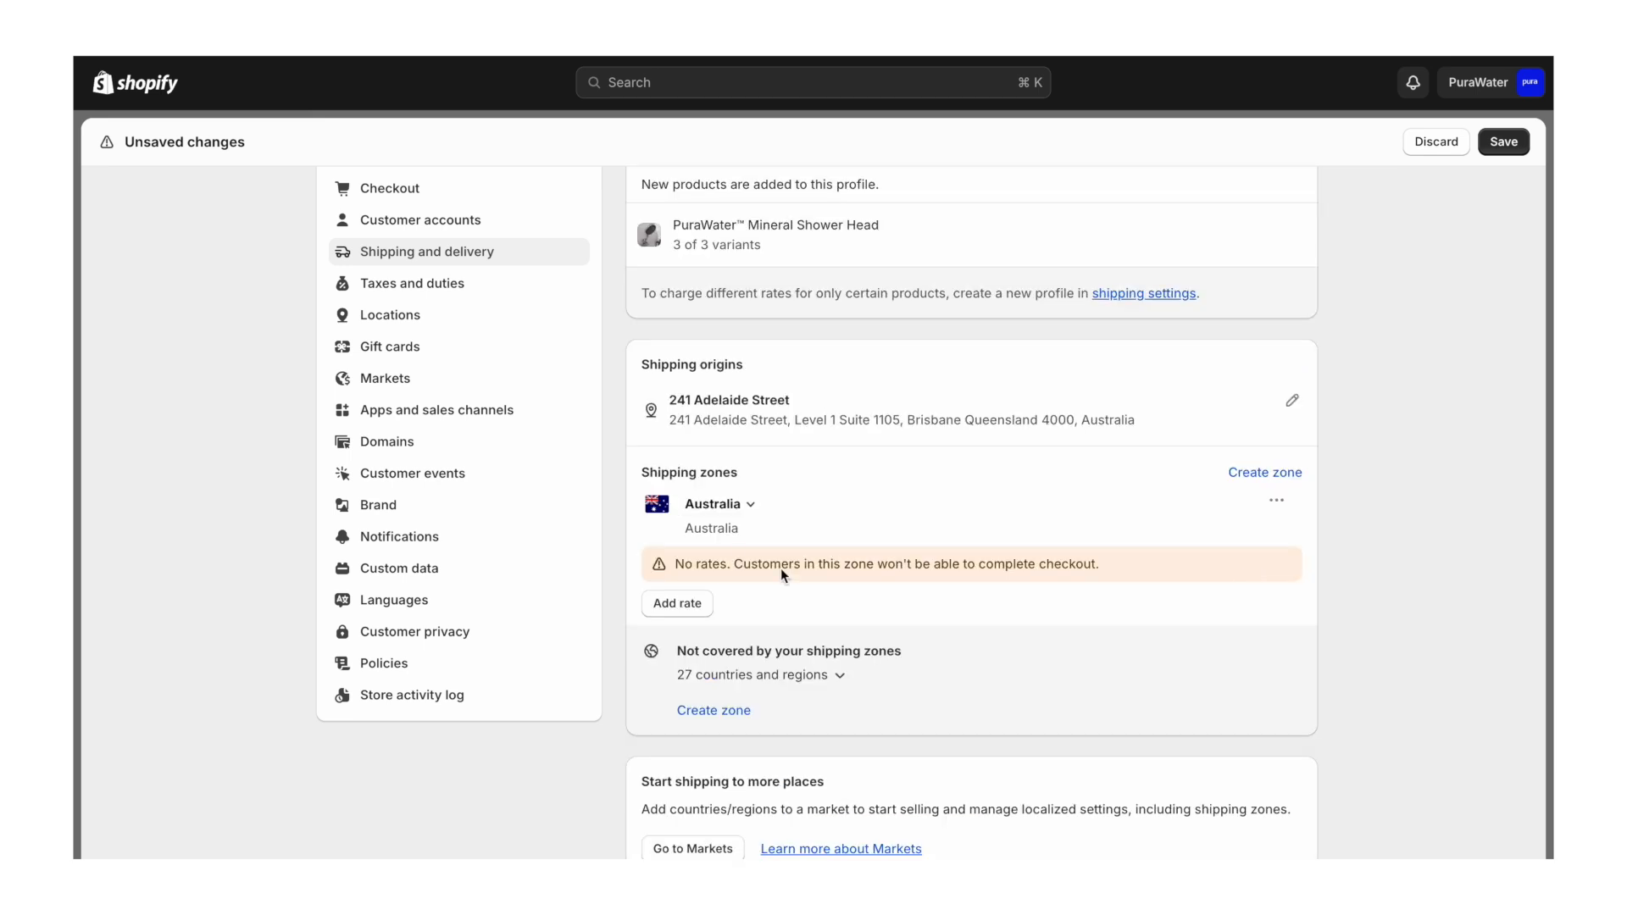
- Add a free custom rate named 'Free Priority Delivery (5-9 Days)' to the Australia zone
left_click(660, 607)
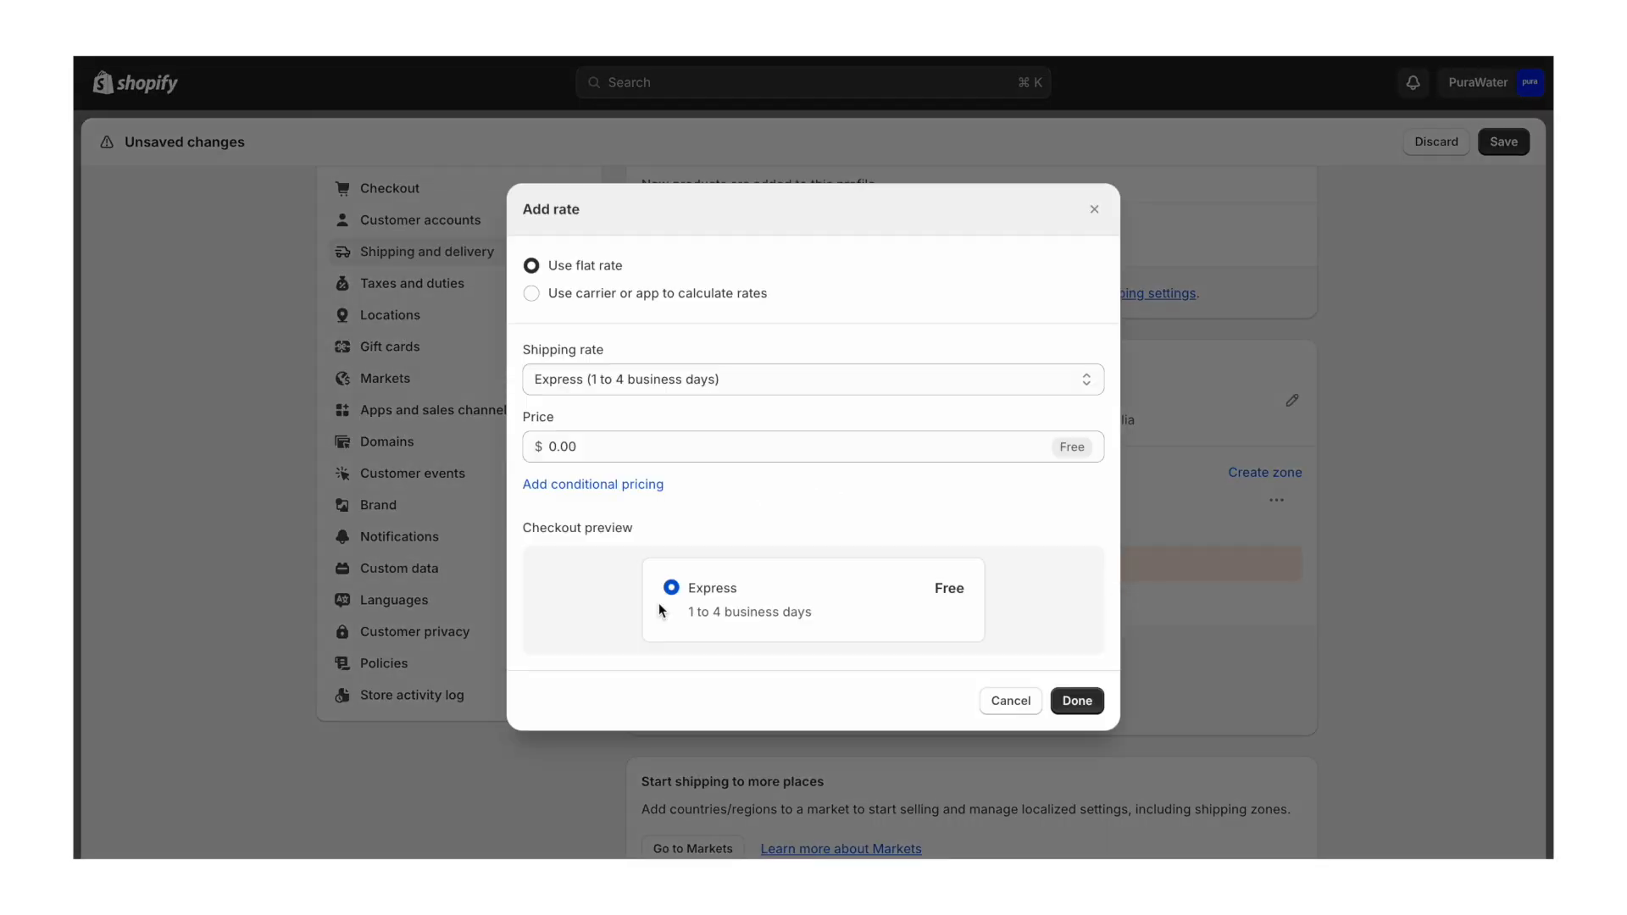
left_click(668, 372)
left_click(649, 422)
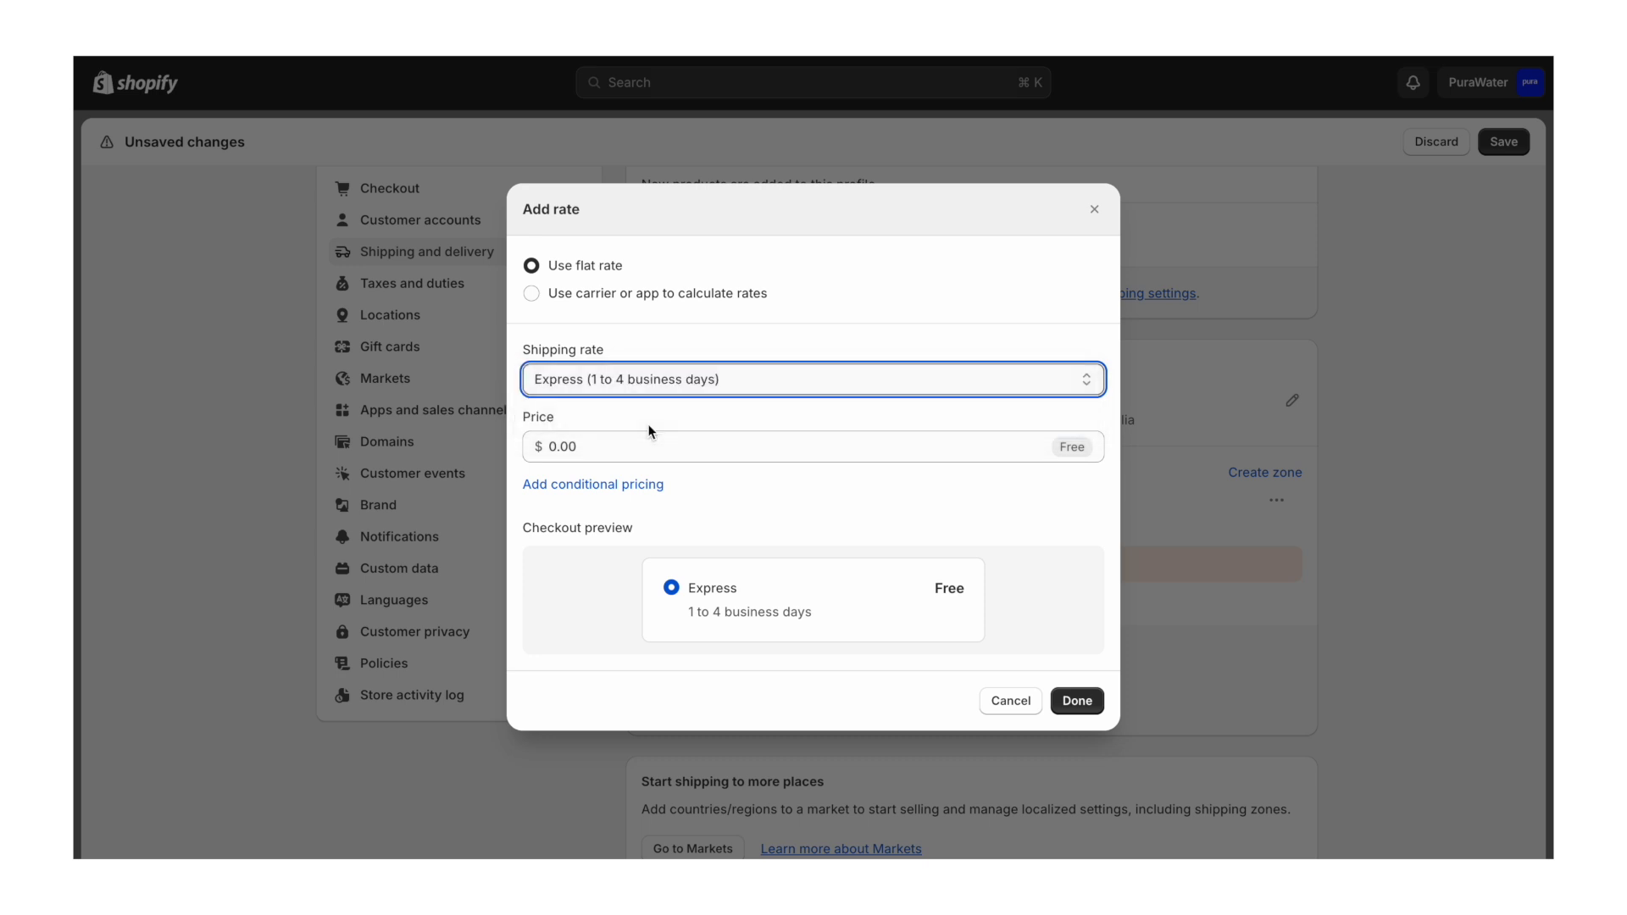
left_click(632, 387)
type("Free Priority Delivery (5-9 Days)")
left_click(722, 353)
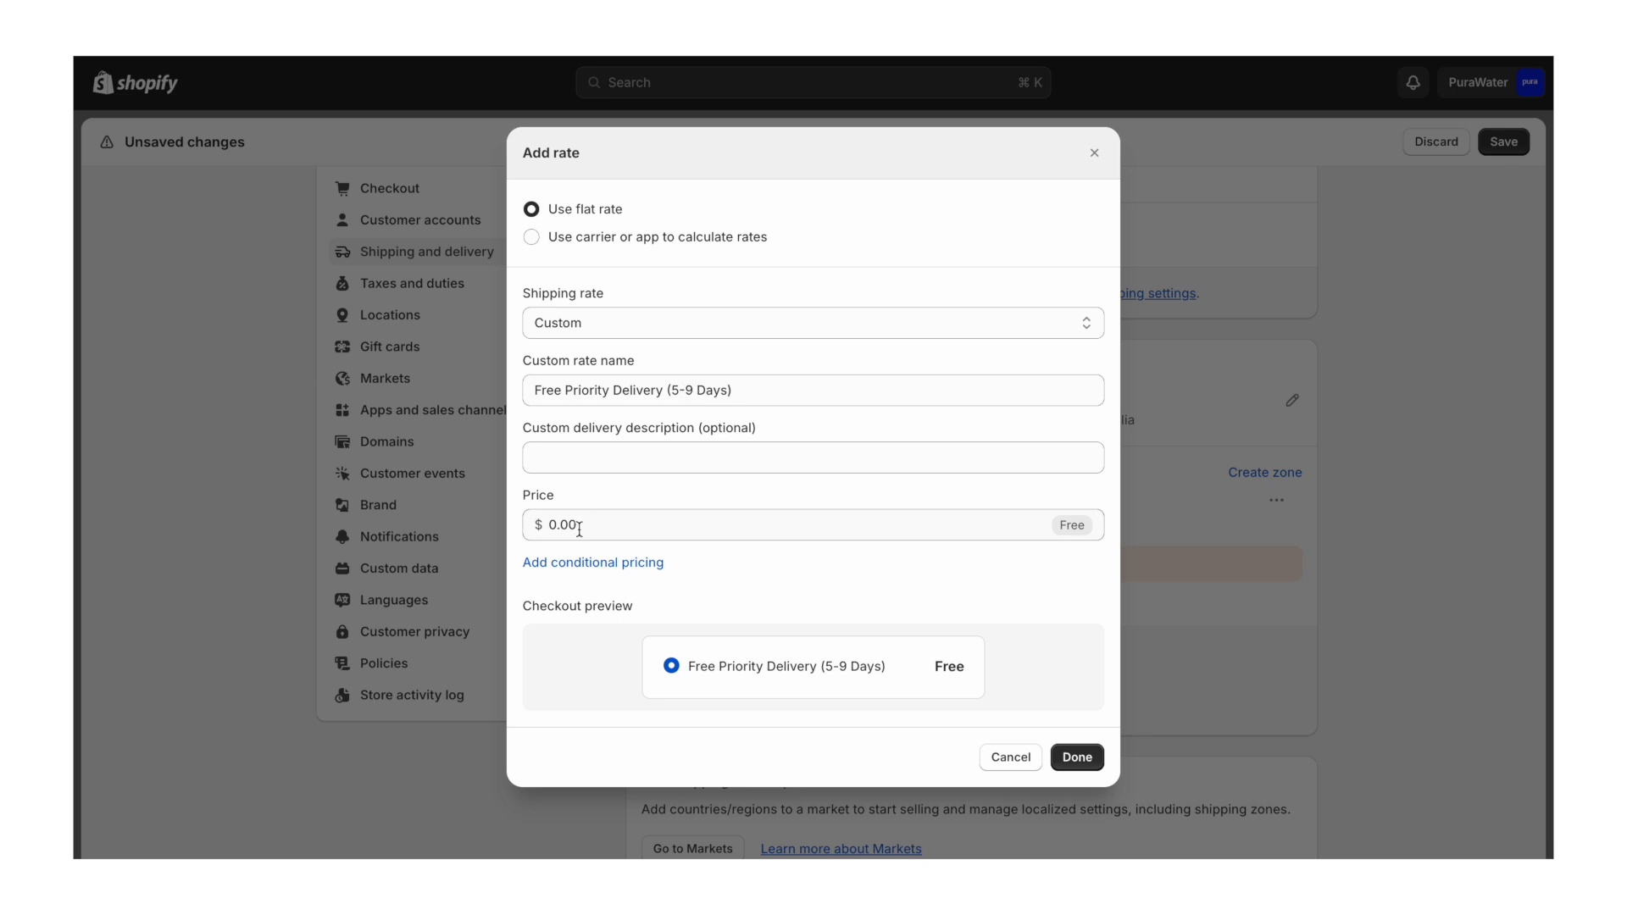
left_click(1076, 760)
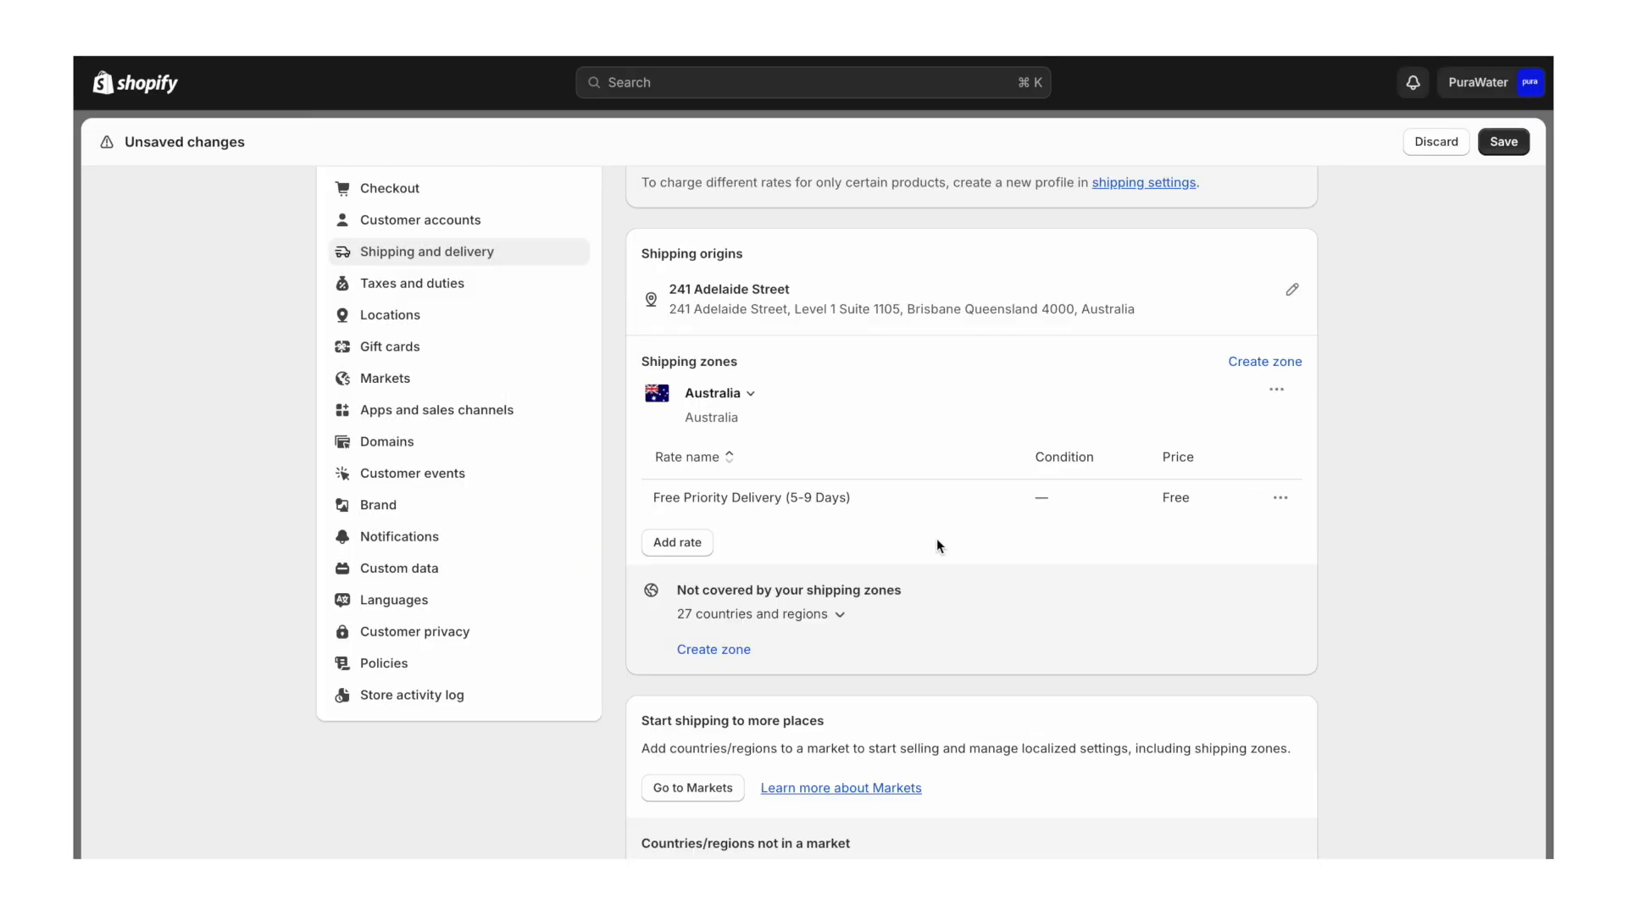
- Add a custom 'Premium Insured Delivery (5-9 Days)' rate priced at $2.95 to the Australia zone
left_click(684, 544)
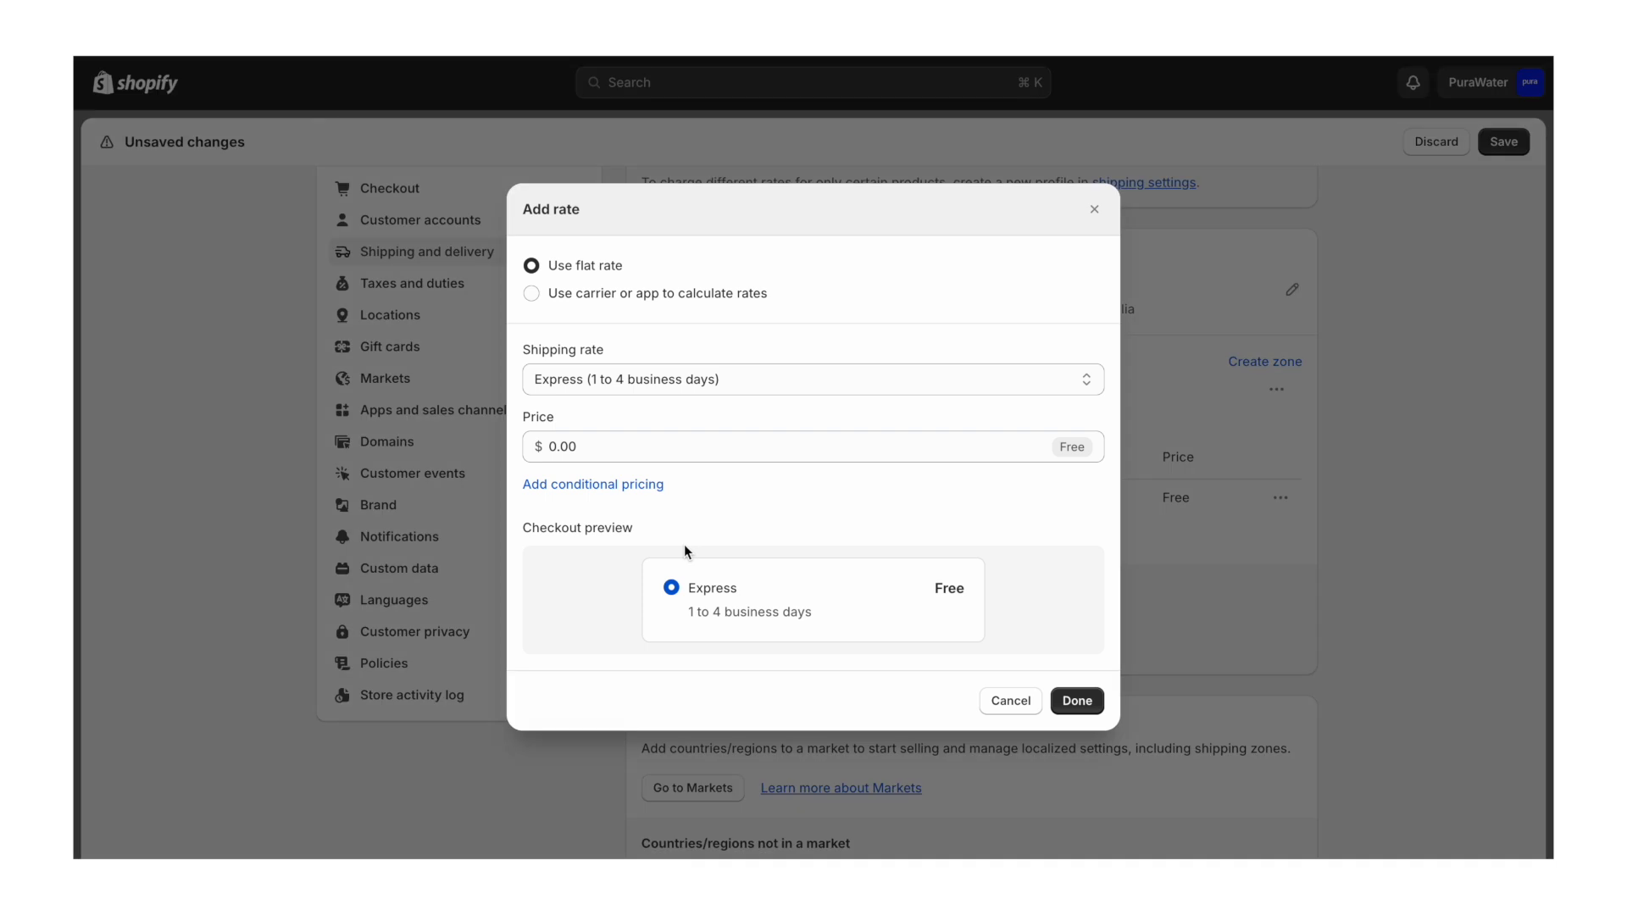
left_click(607, 373)
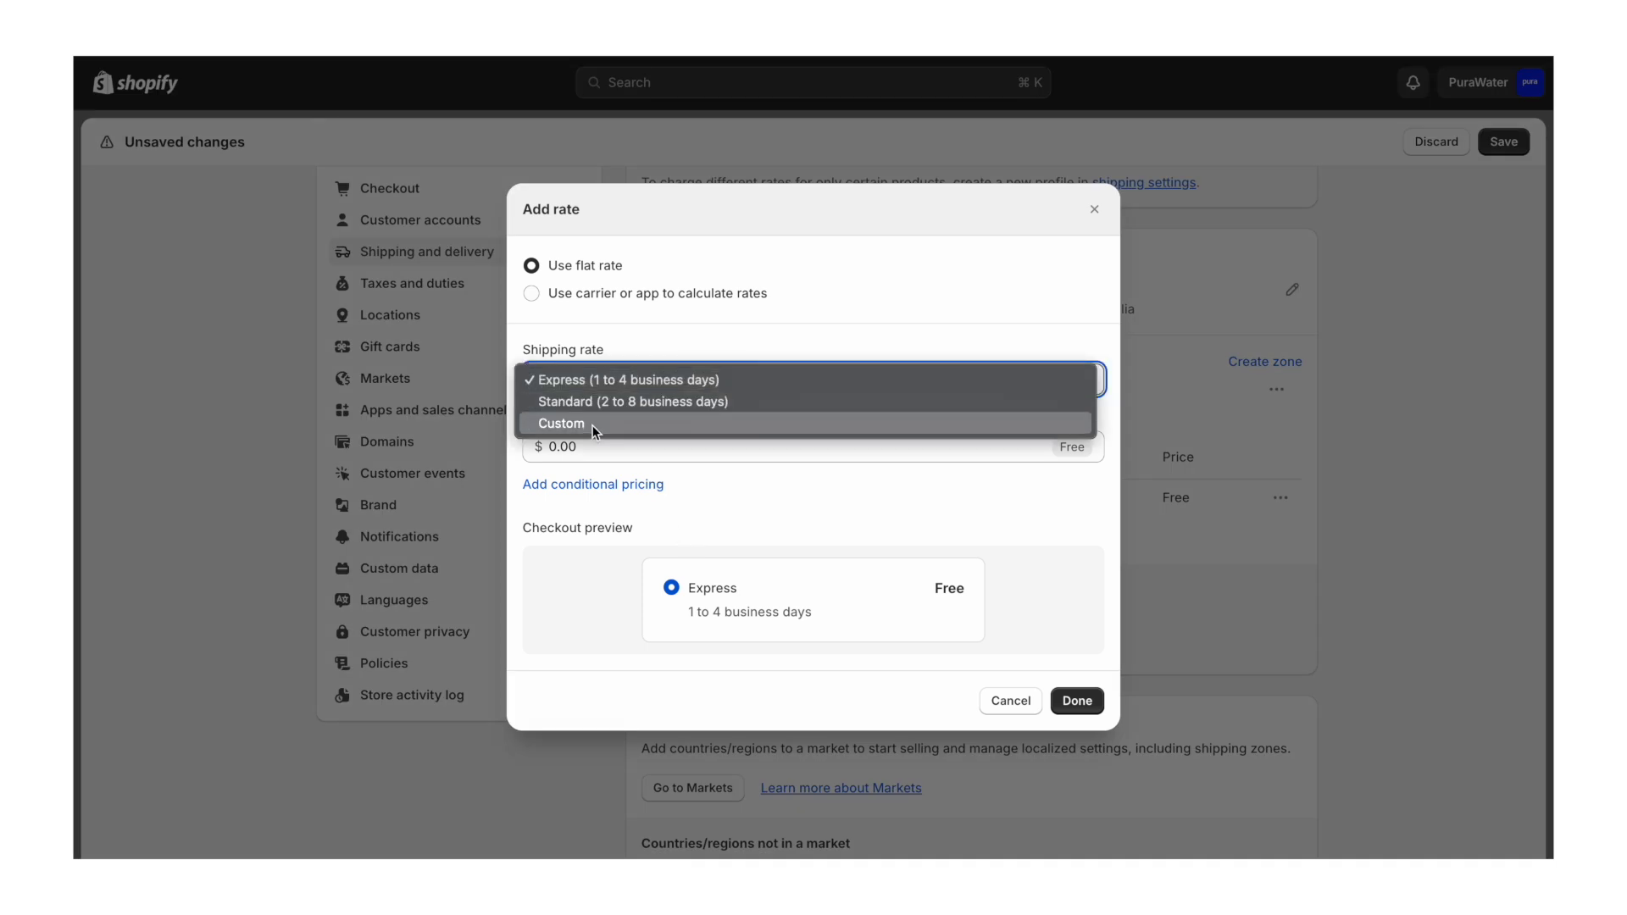
left_click(592, 425)
left_click(752, 392)
type("Premium Insured Delivery (5-9 Days)")
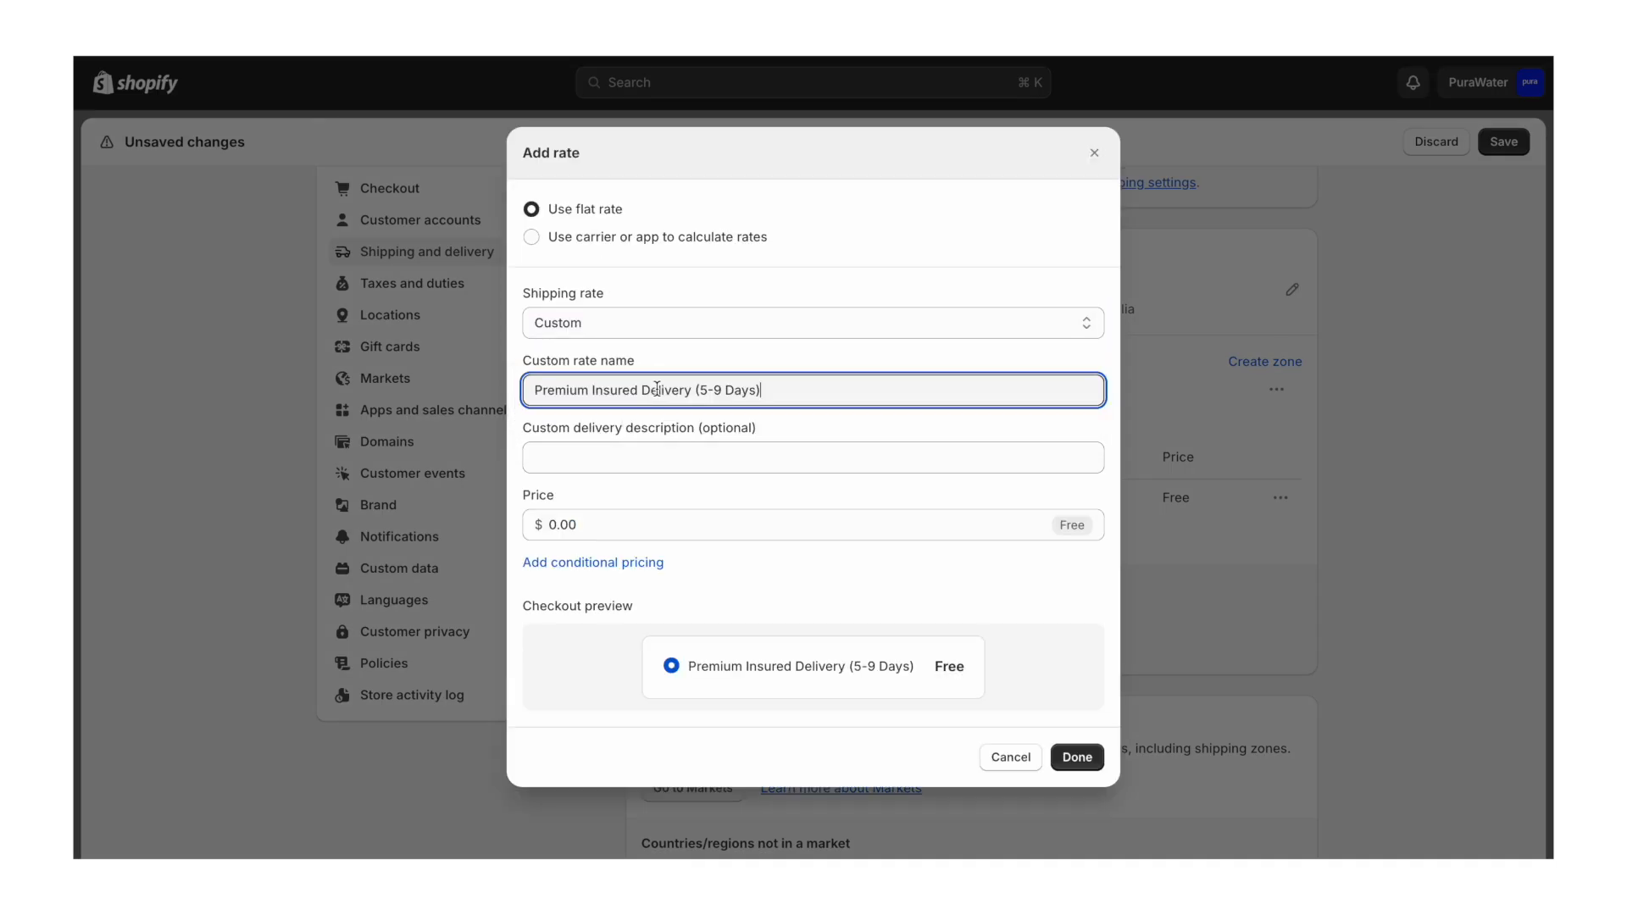
left_click(750, 365)
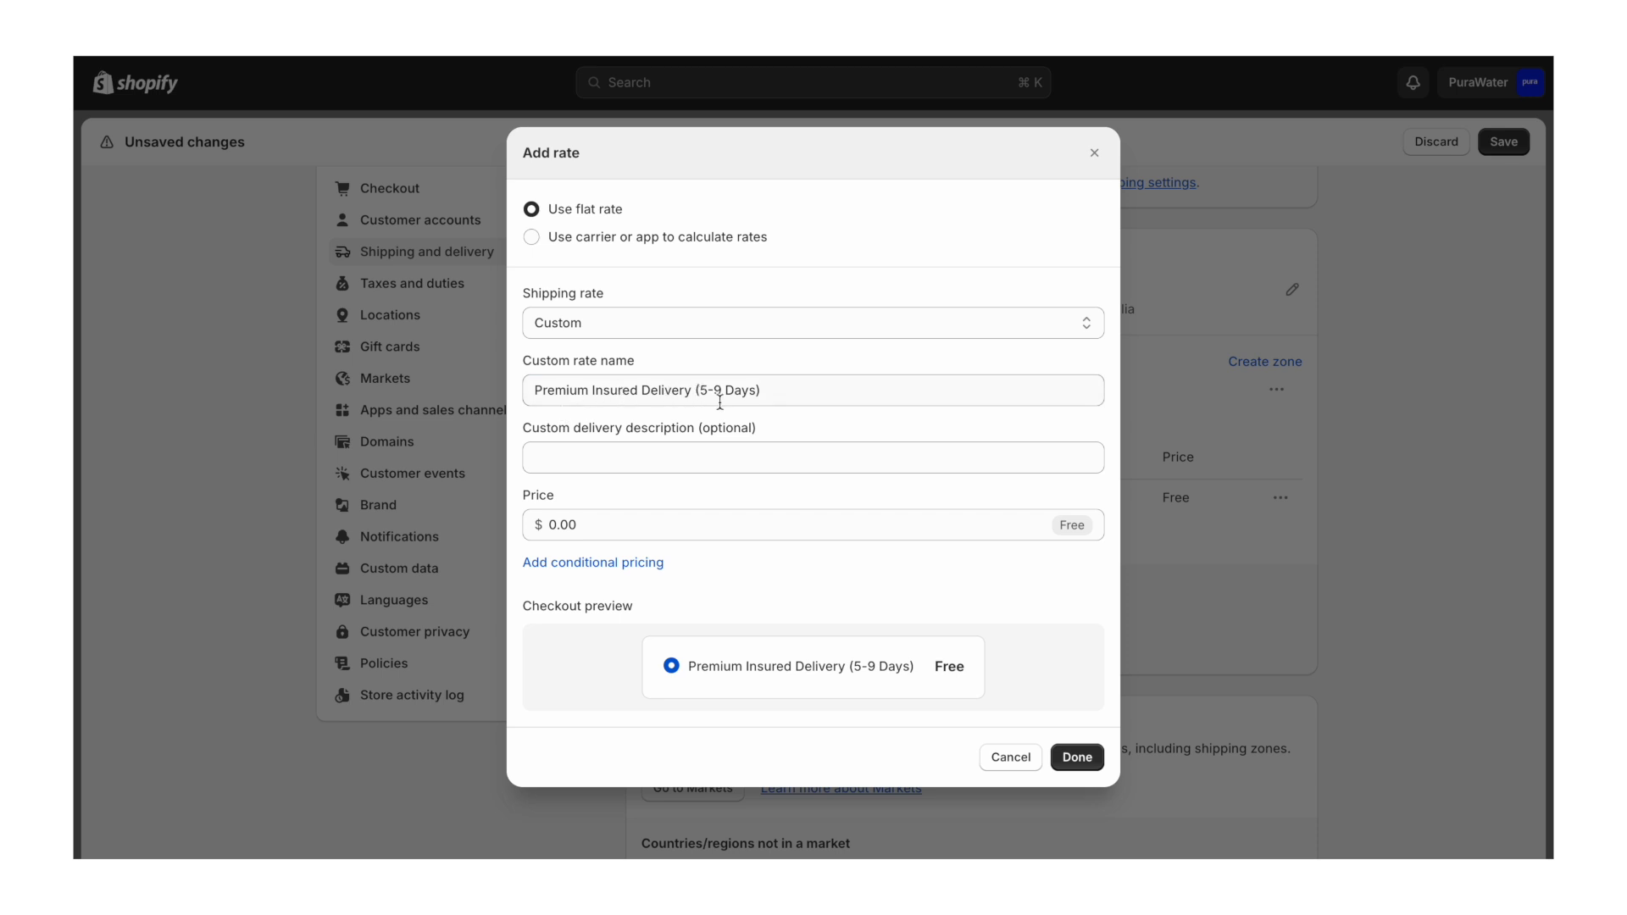
left_click(615, 527)
type("2.95")
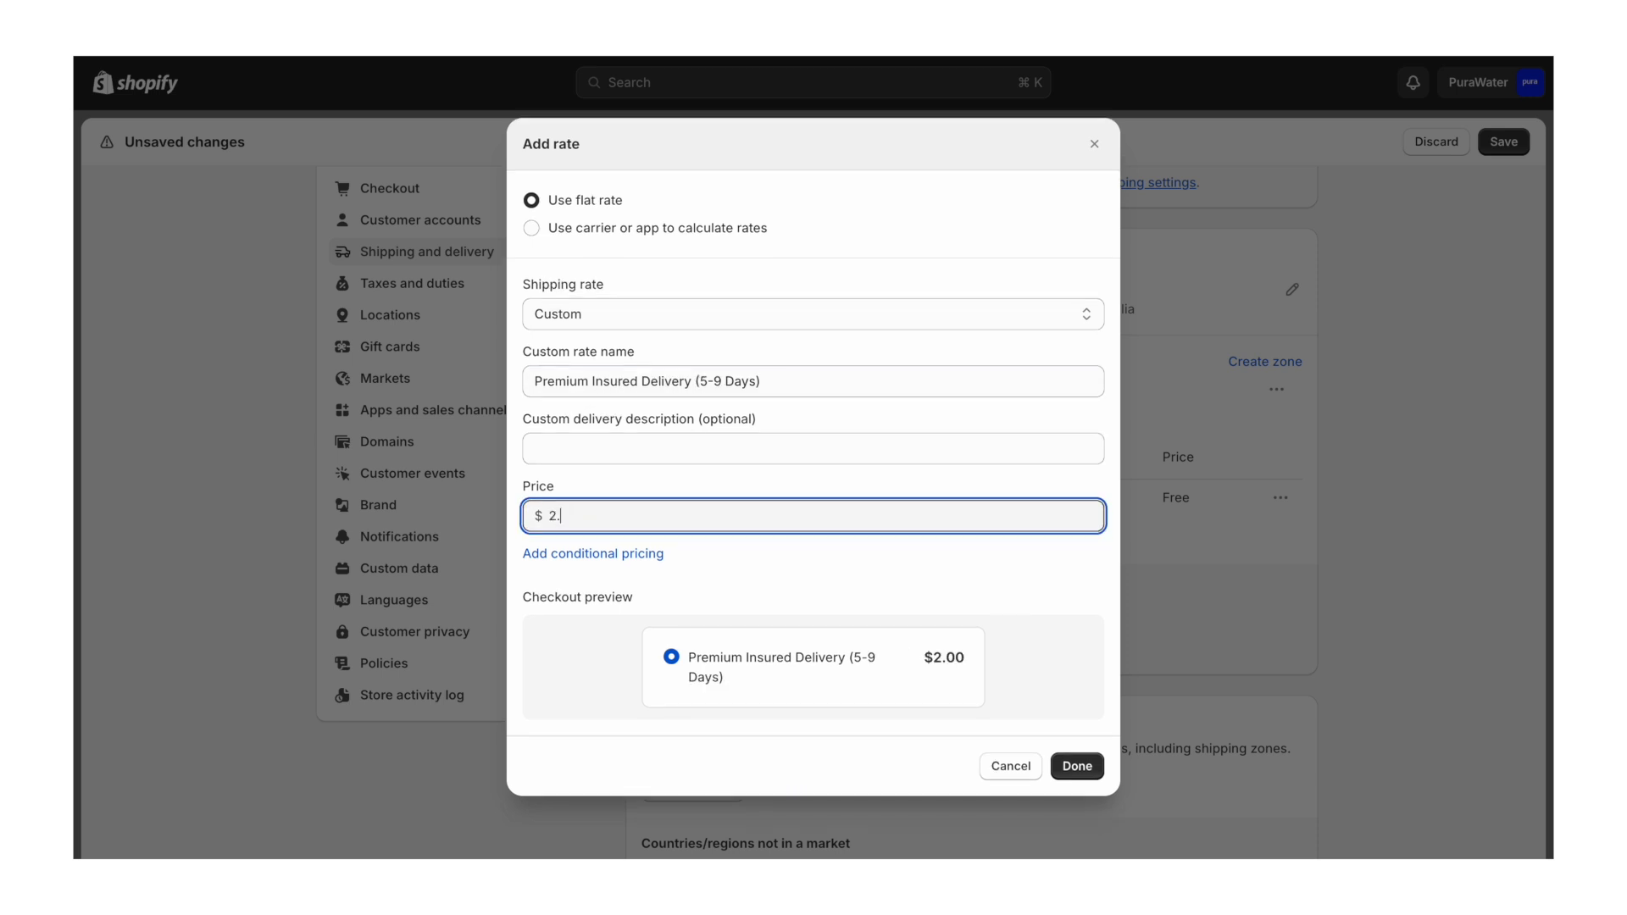
left_click(810, 480)
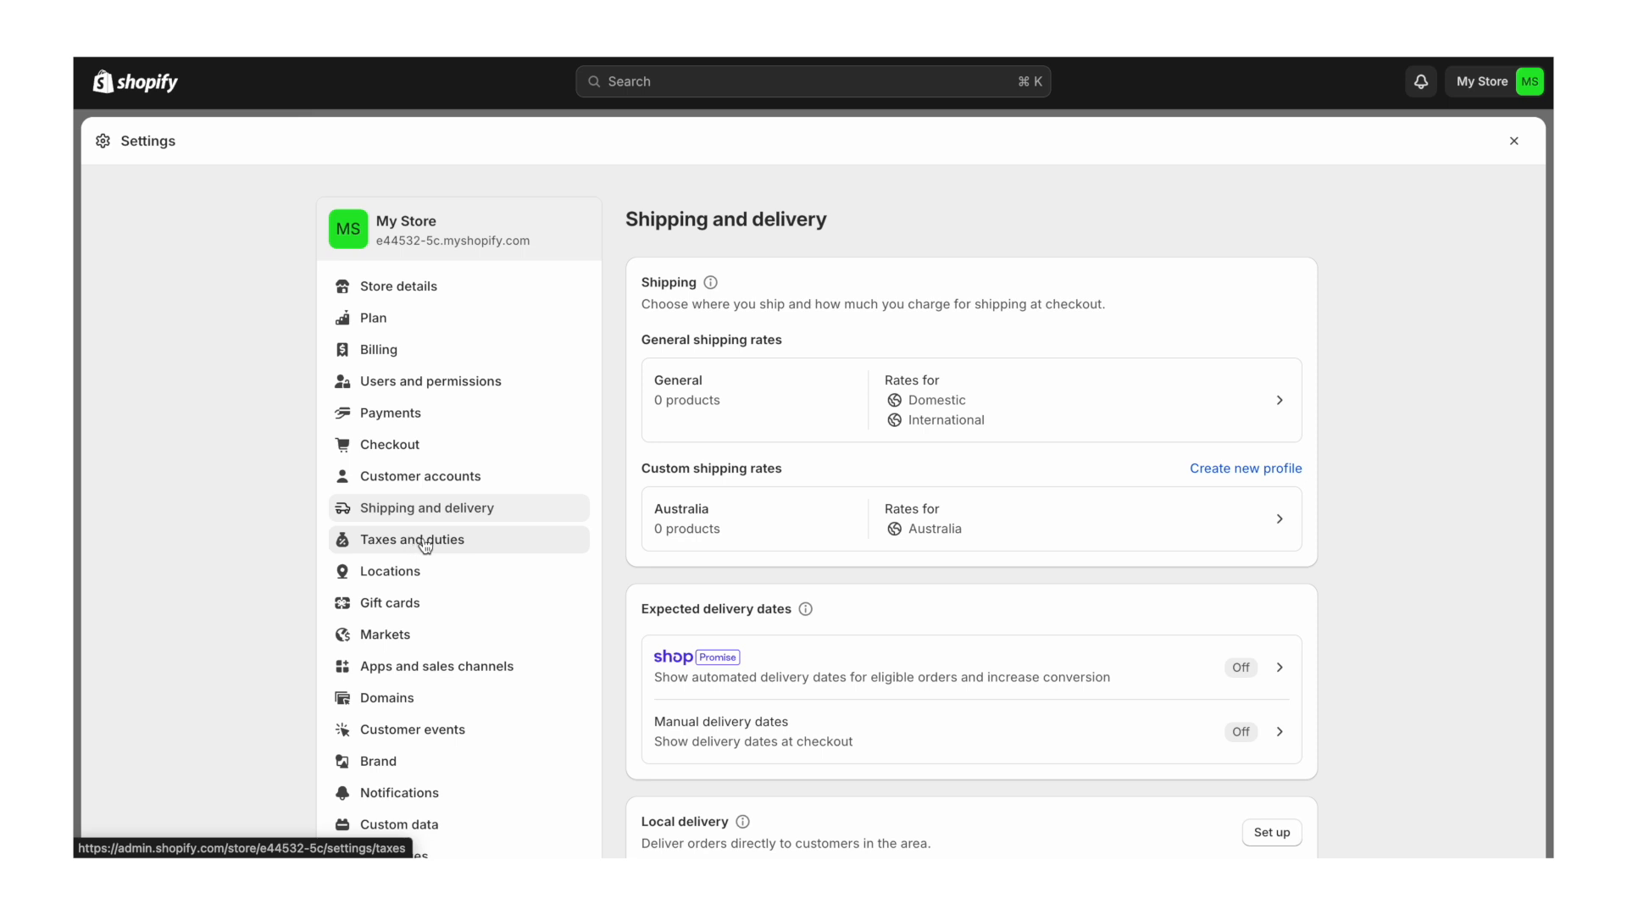
left_click(418, 575)
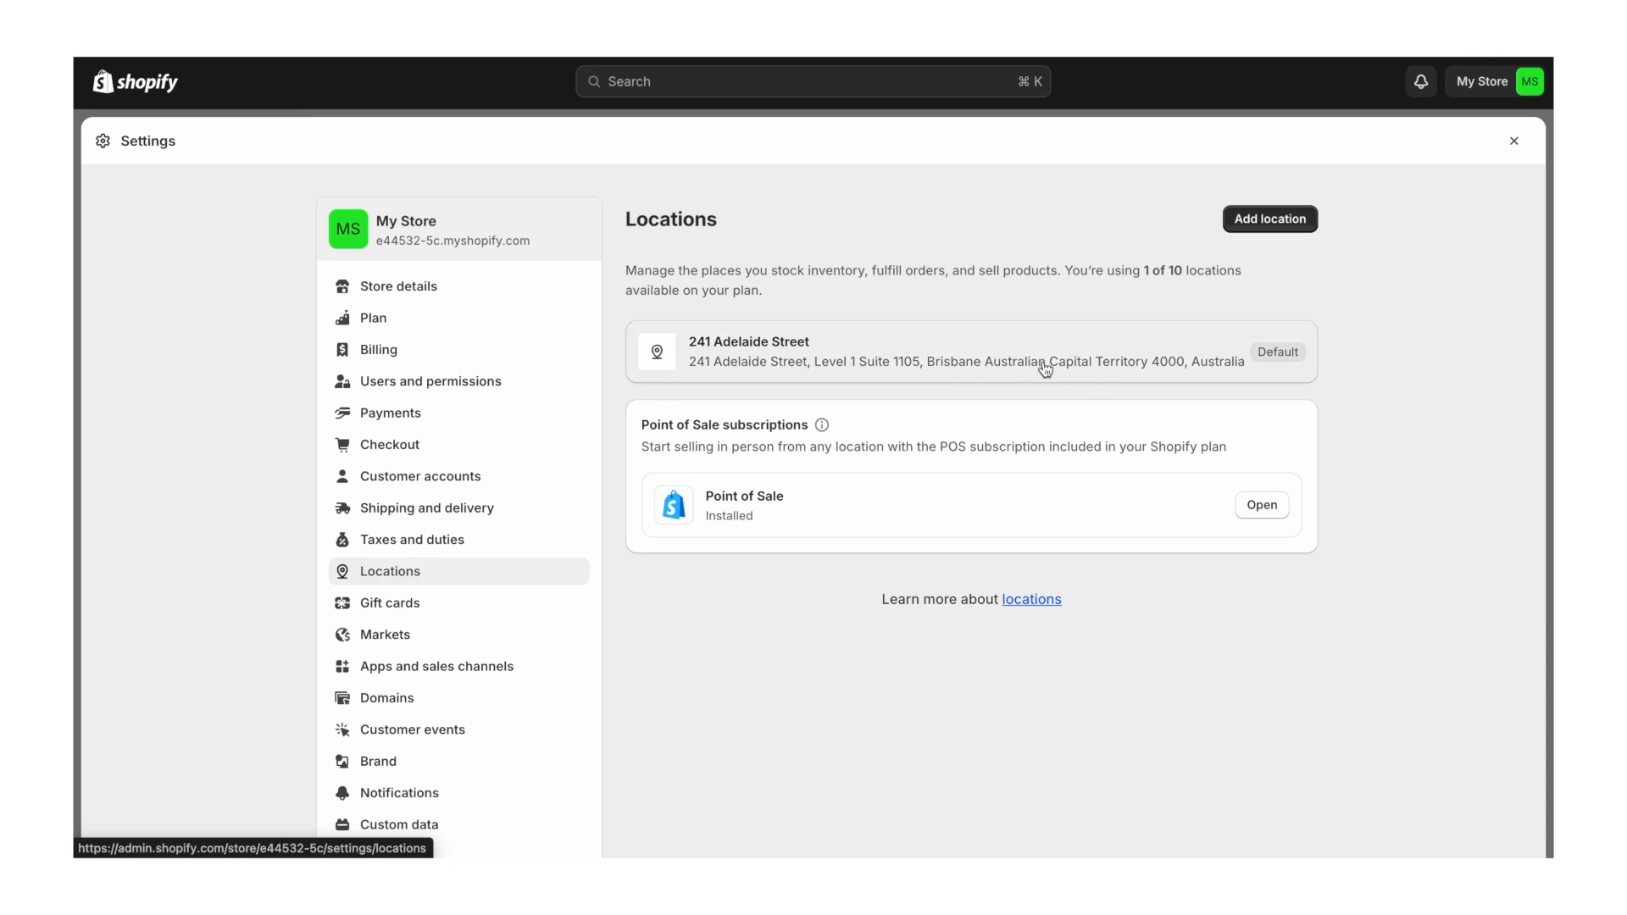
left_click(1086, 364)
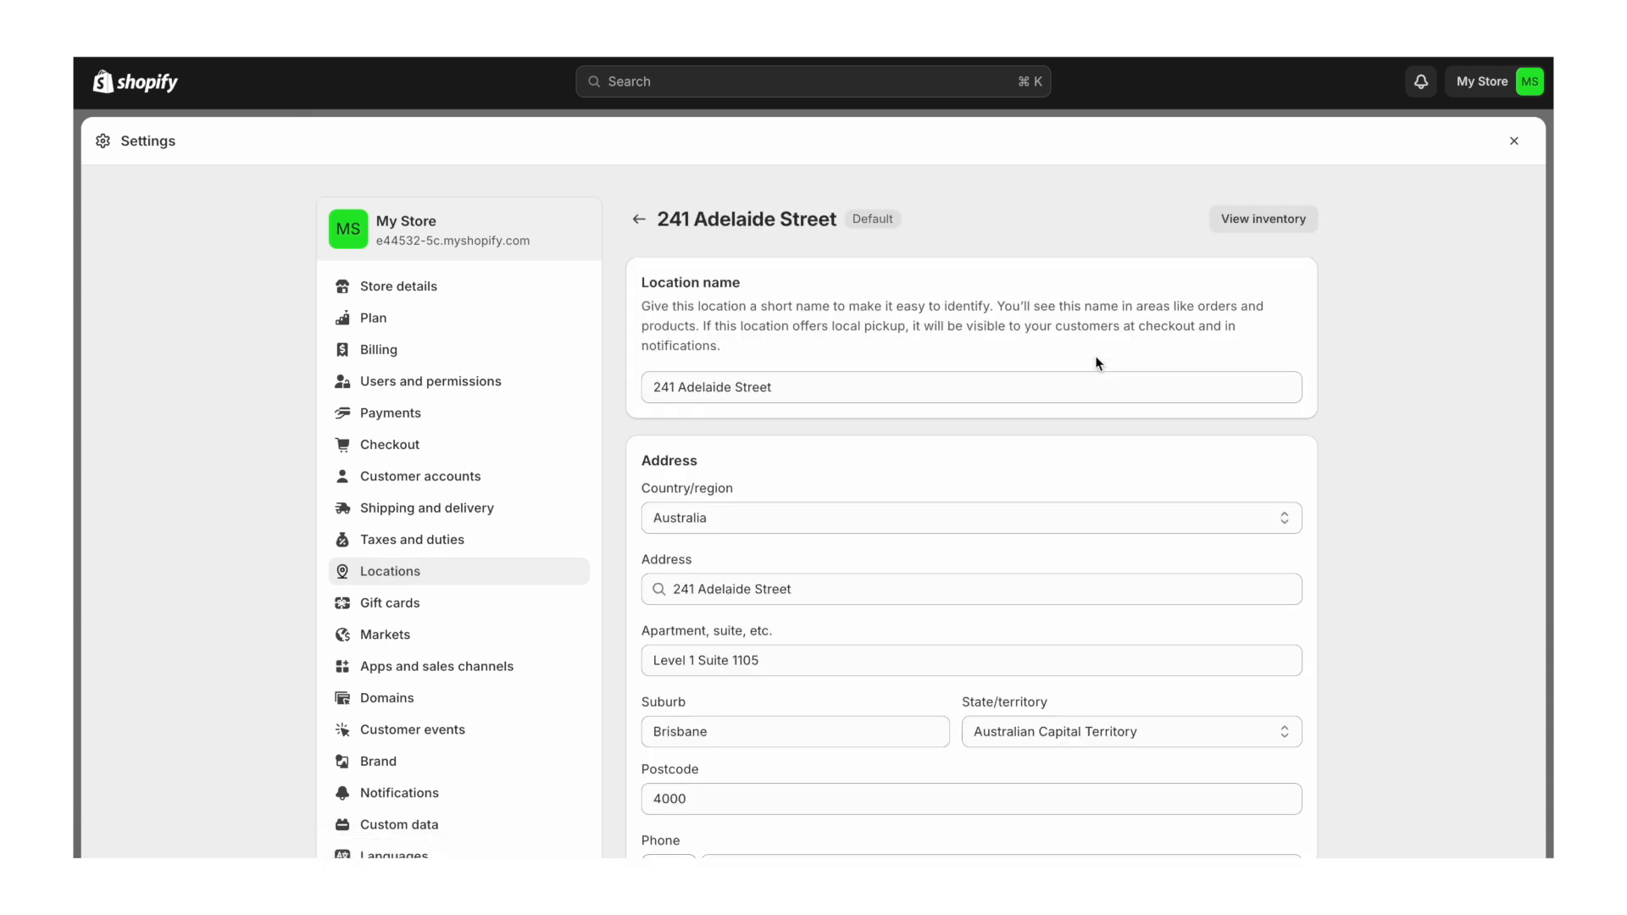
left_click(1093, 539)
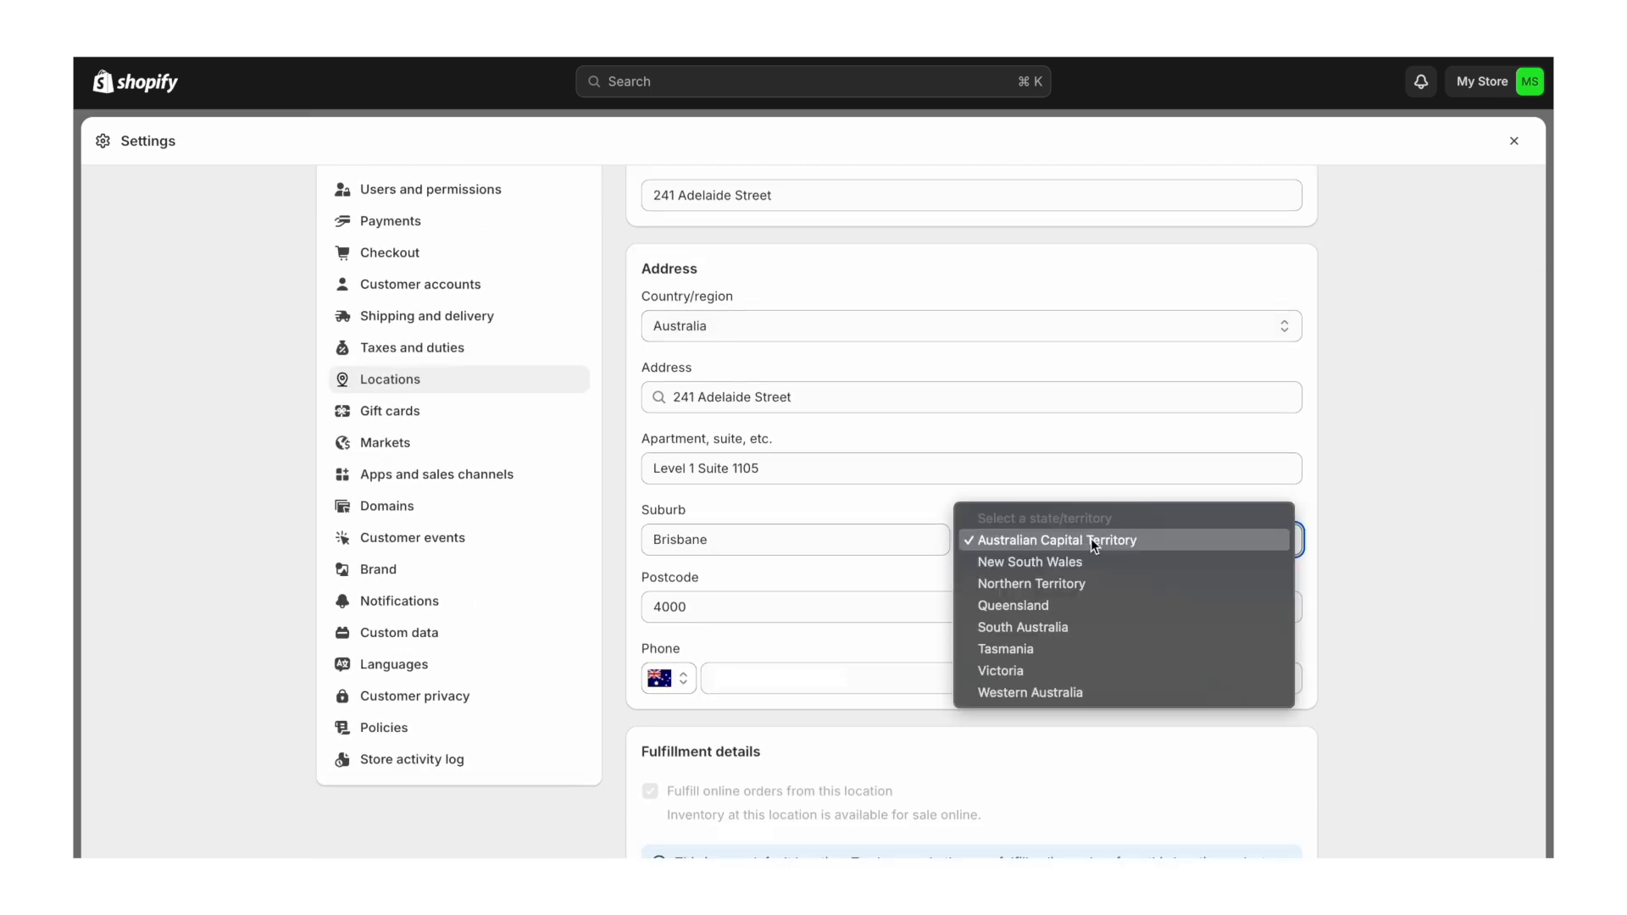
left_click(1056, 607)
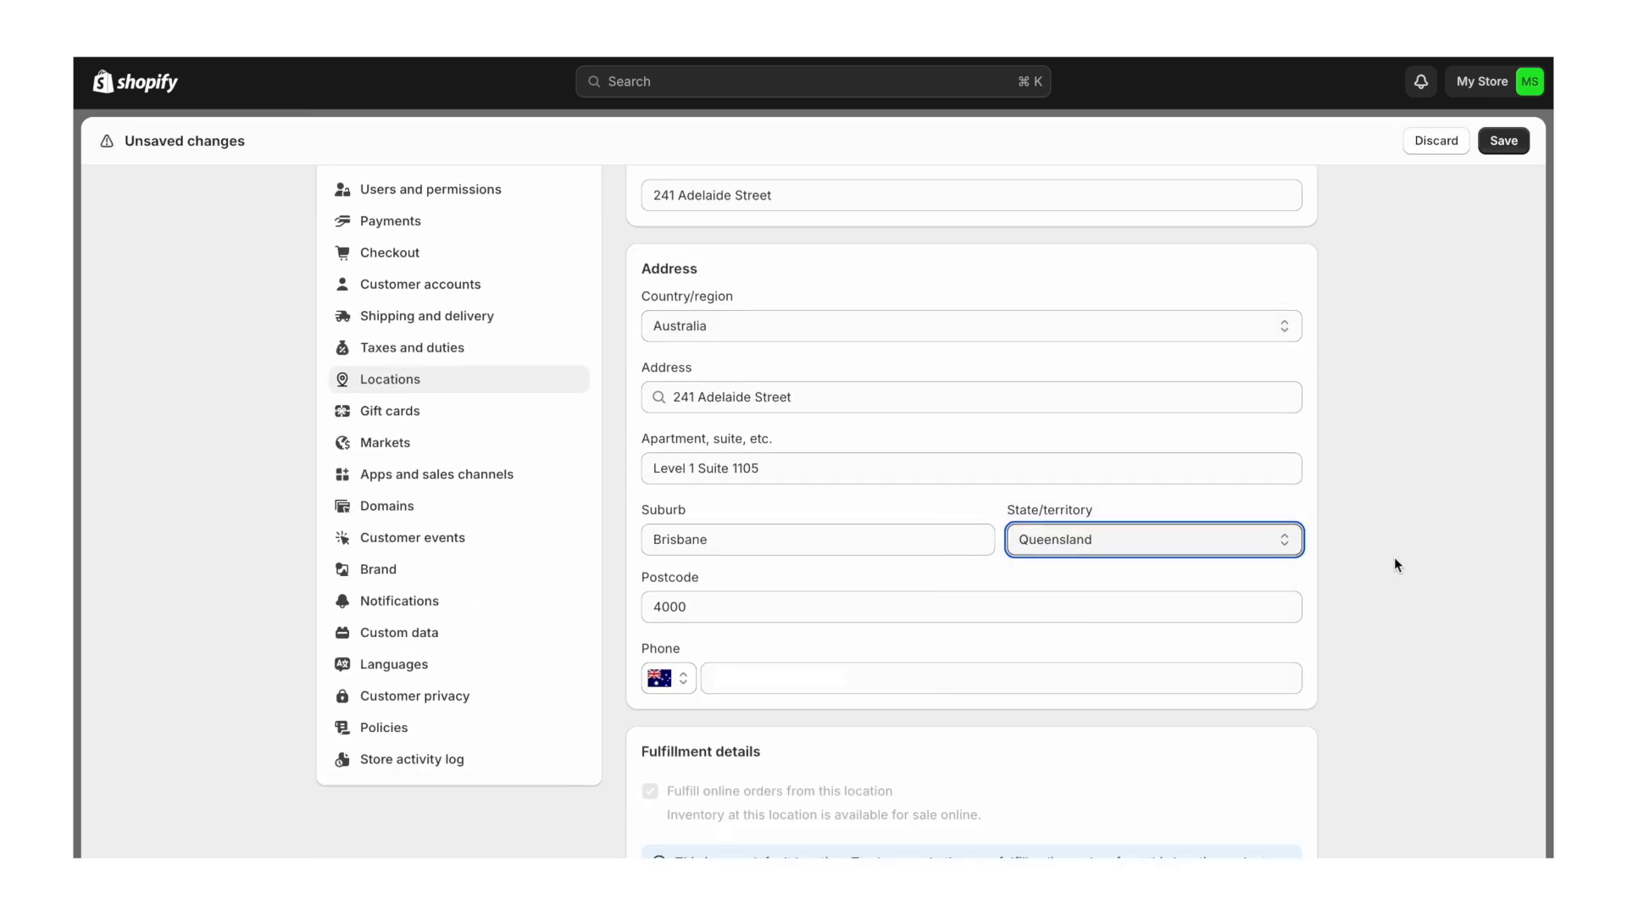
scroll(1394, 557, "down", 3)
left_click(1511, 148)
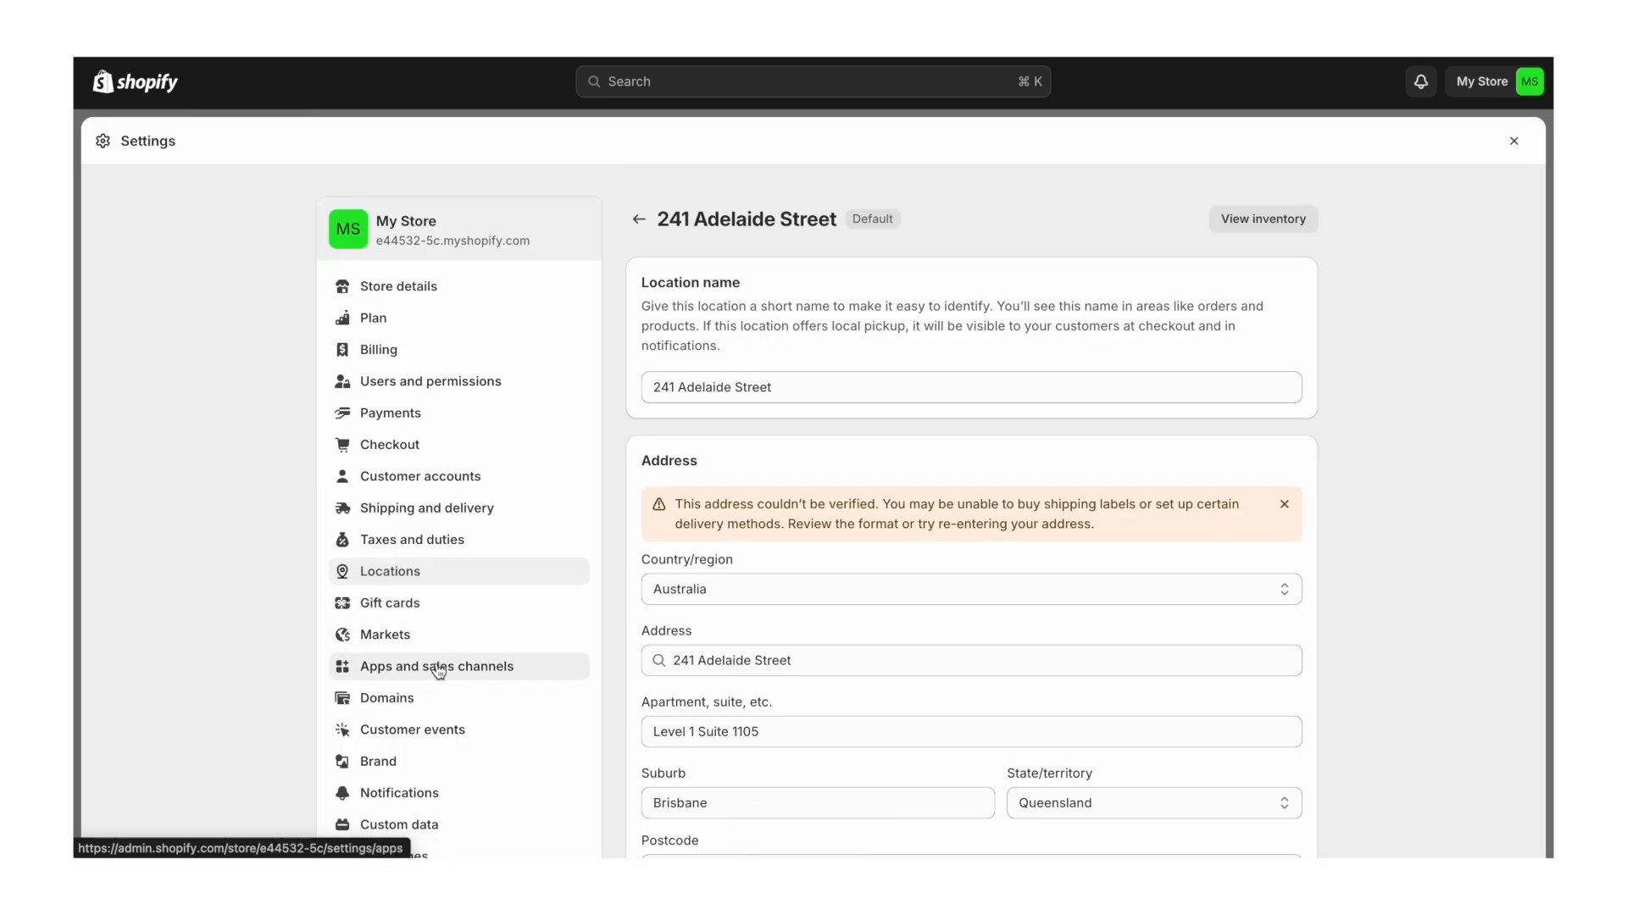
- Uninstall the Email app from the store's apps and sales channels
left_click(438, 671)
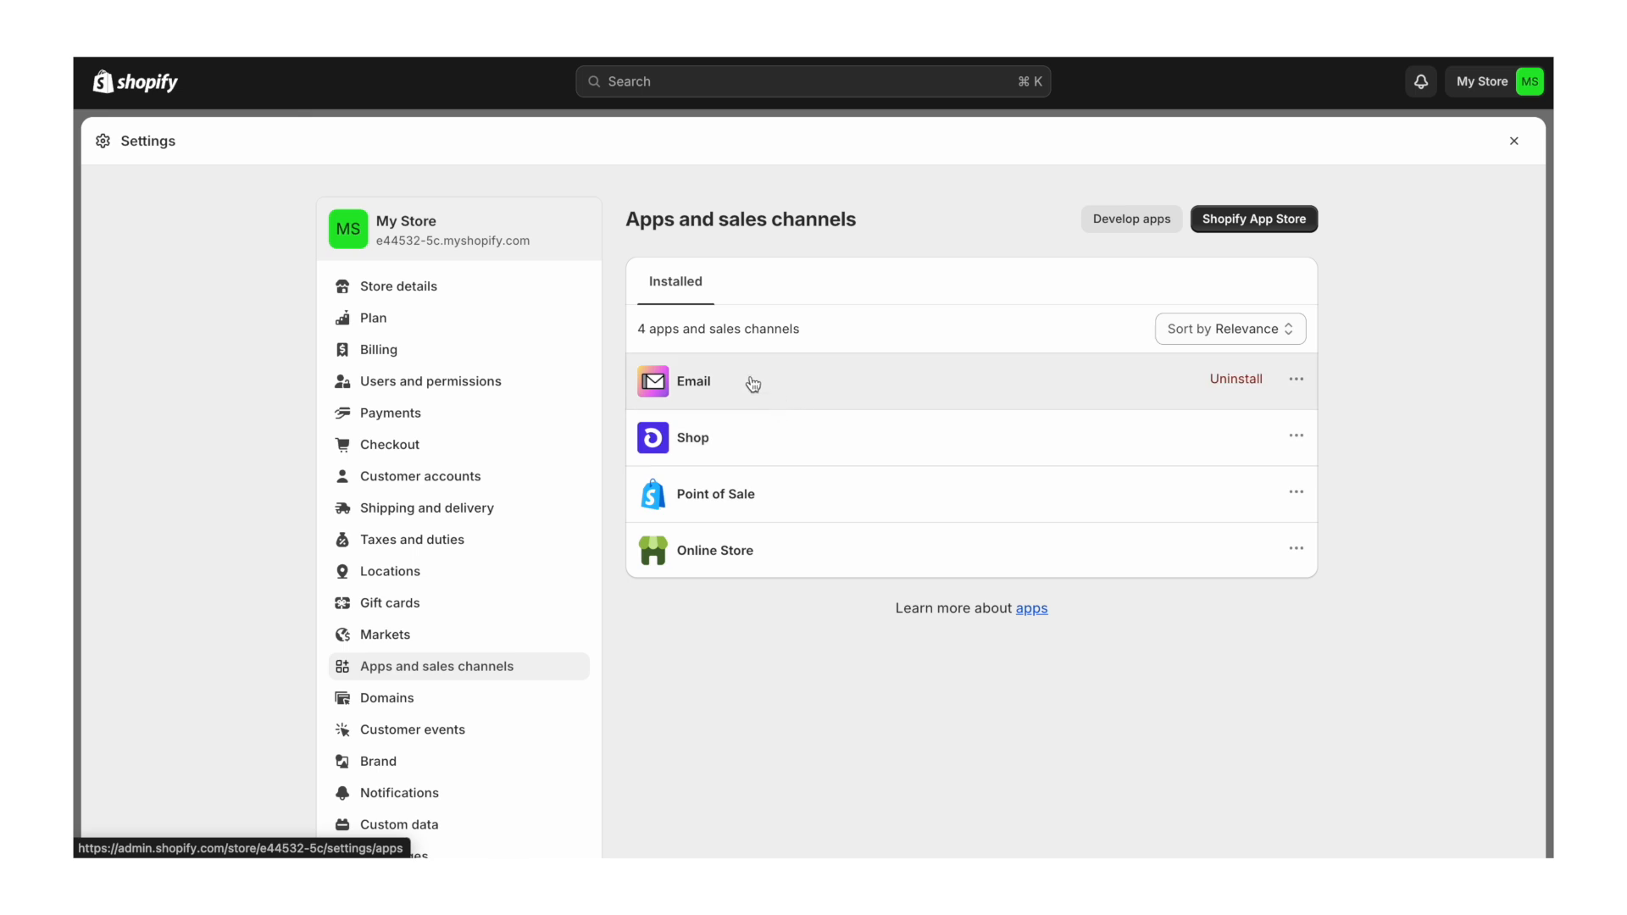
left_click(1234, 380)
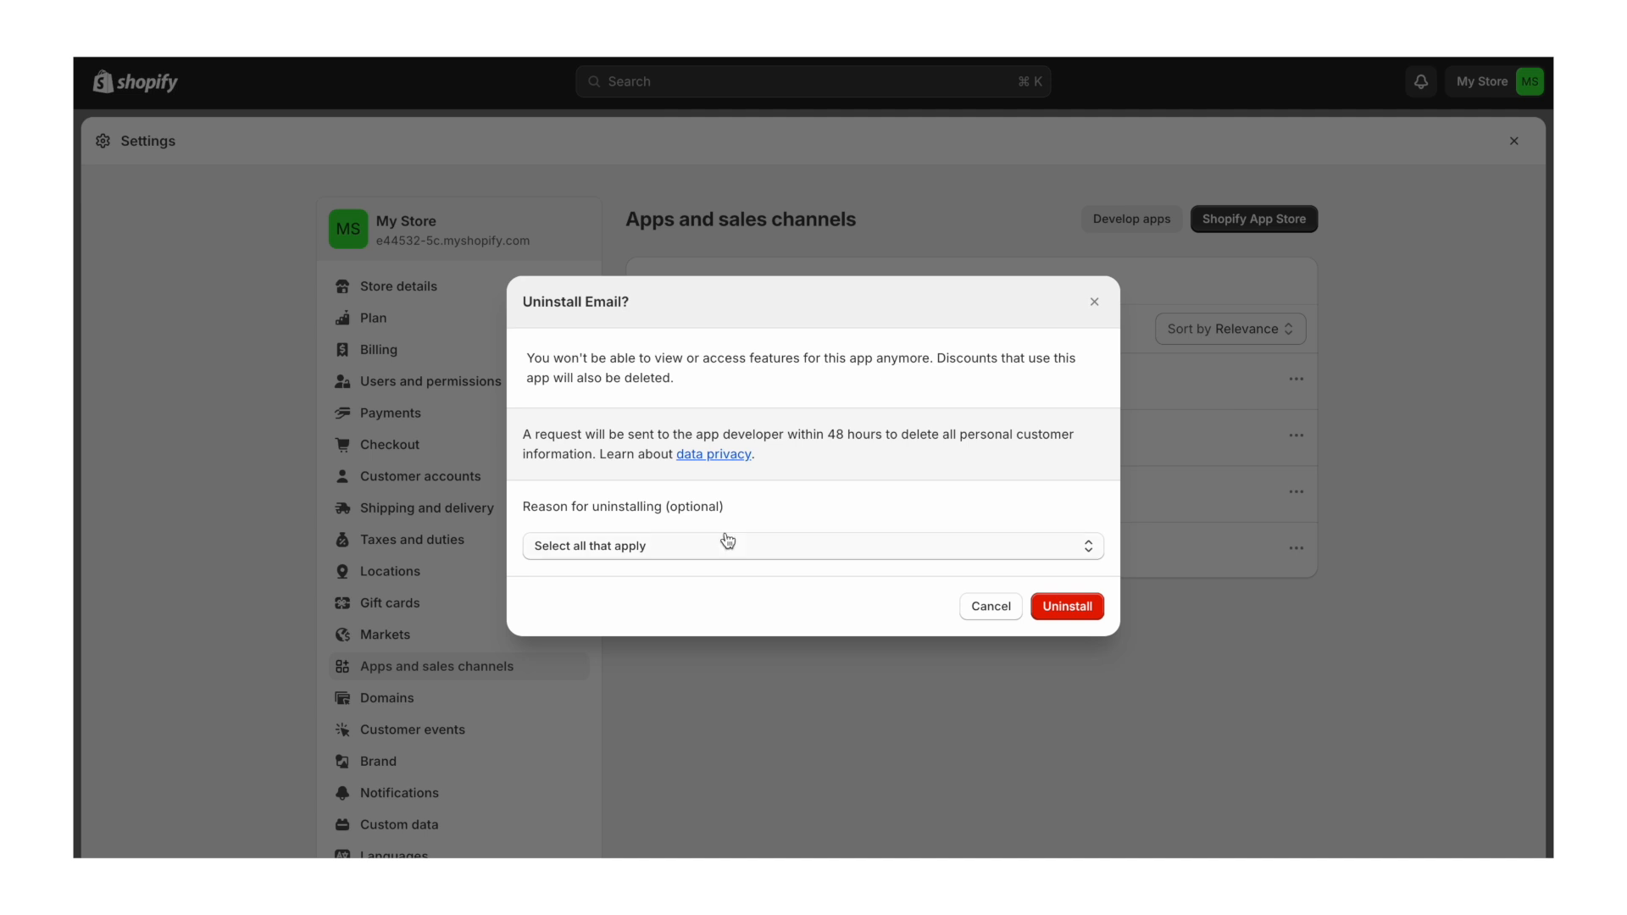
left_click(1082, 607)
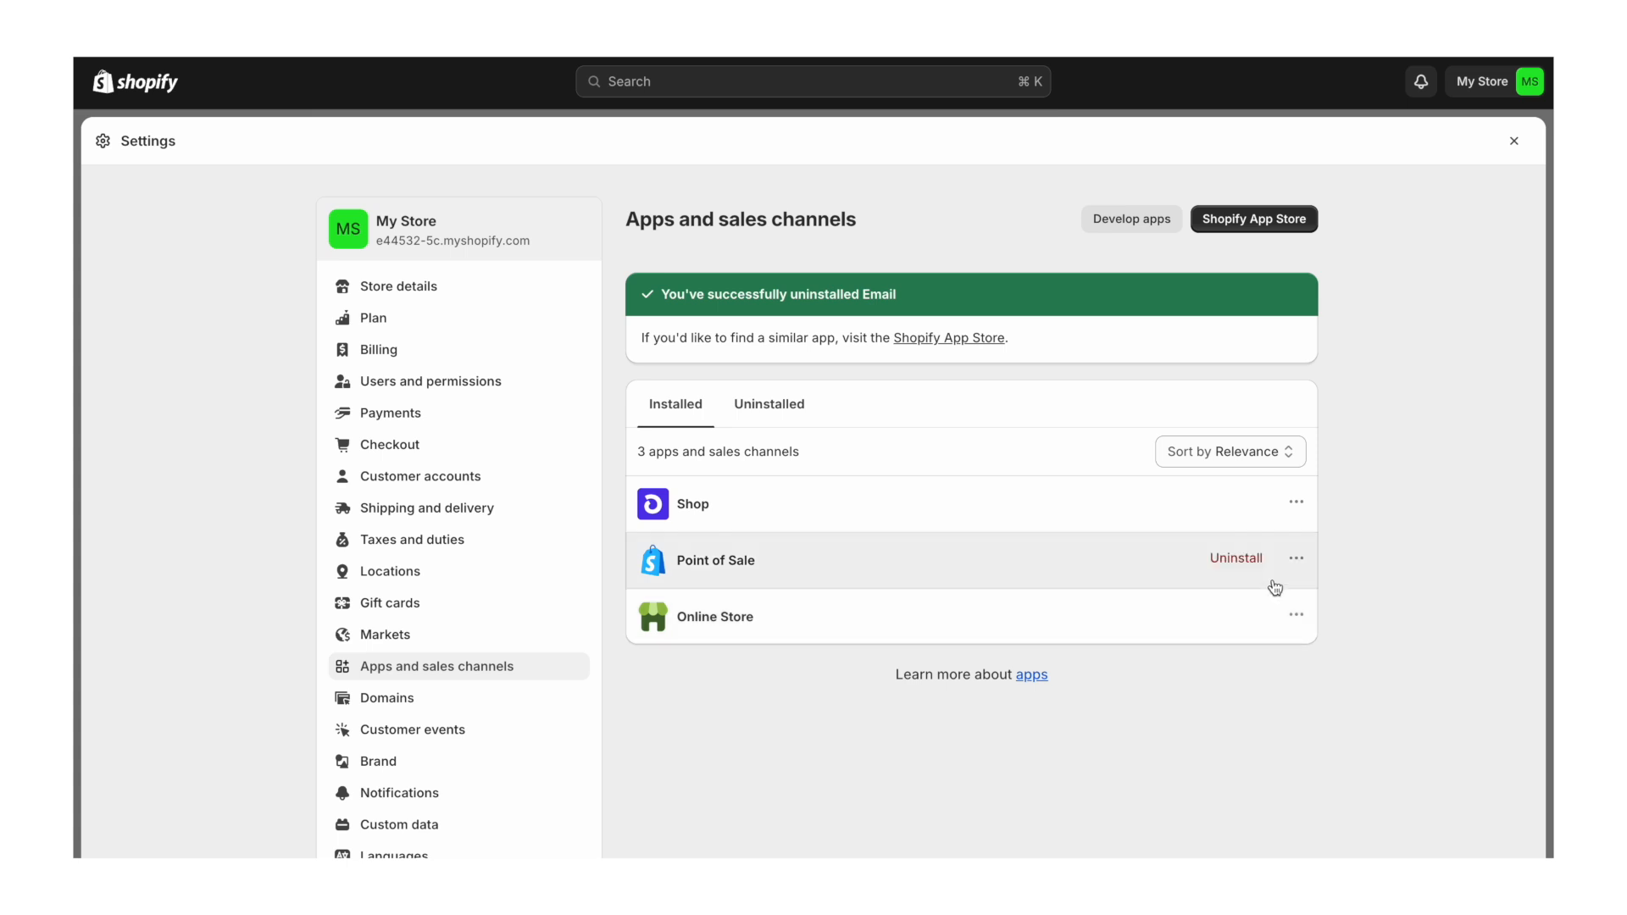
- Uninstall the Point of Sale channel, acknowledging the removal risks
left_click(1236, 559)
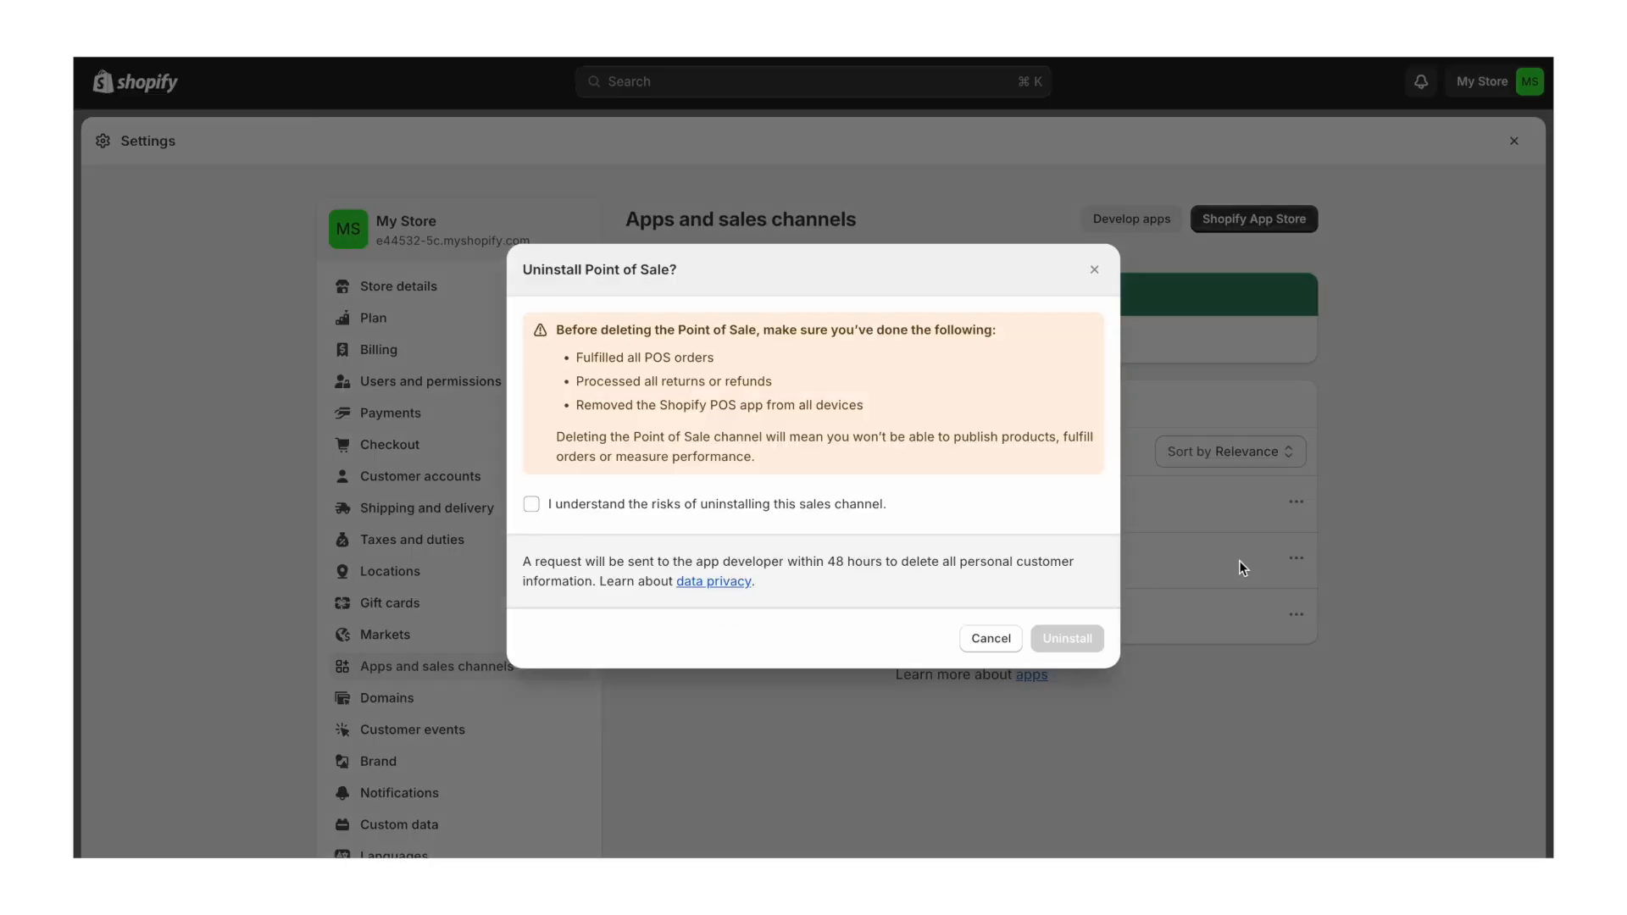
left_click(533, 506)
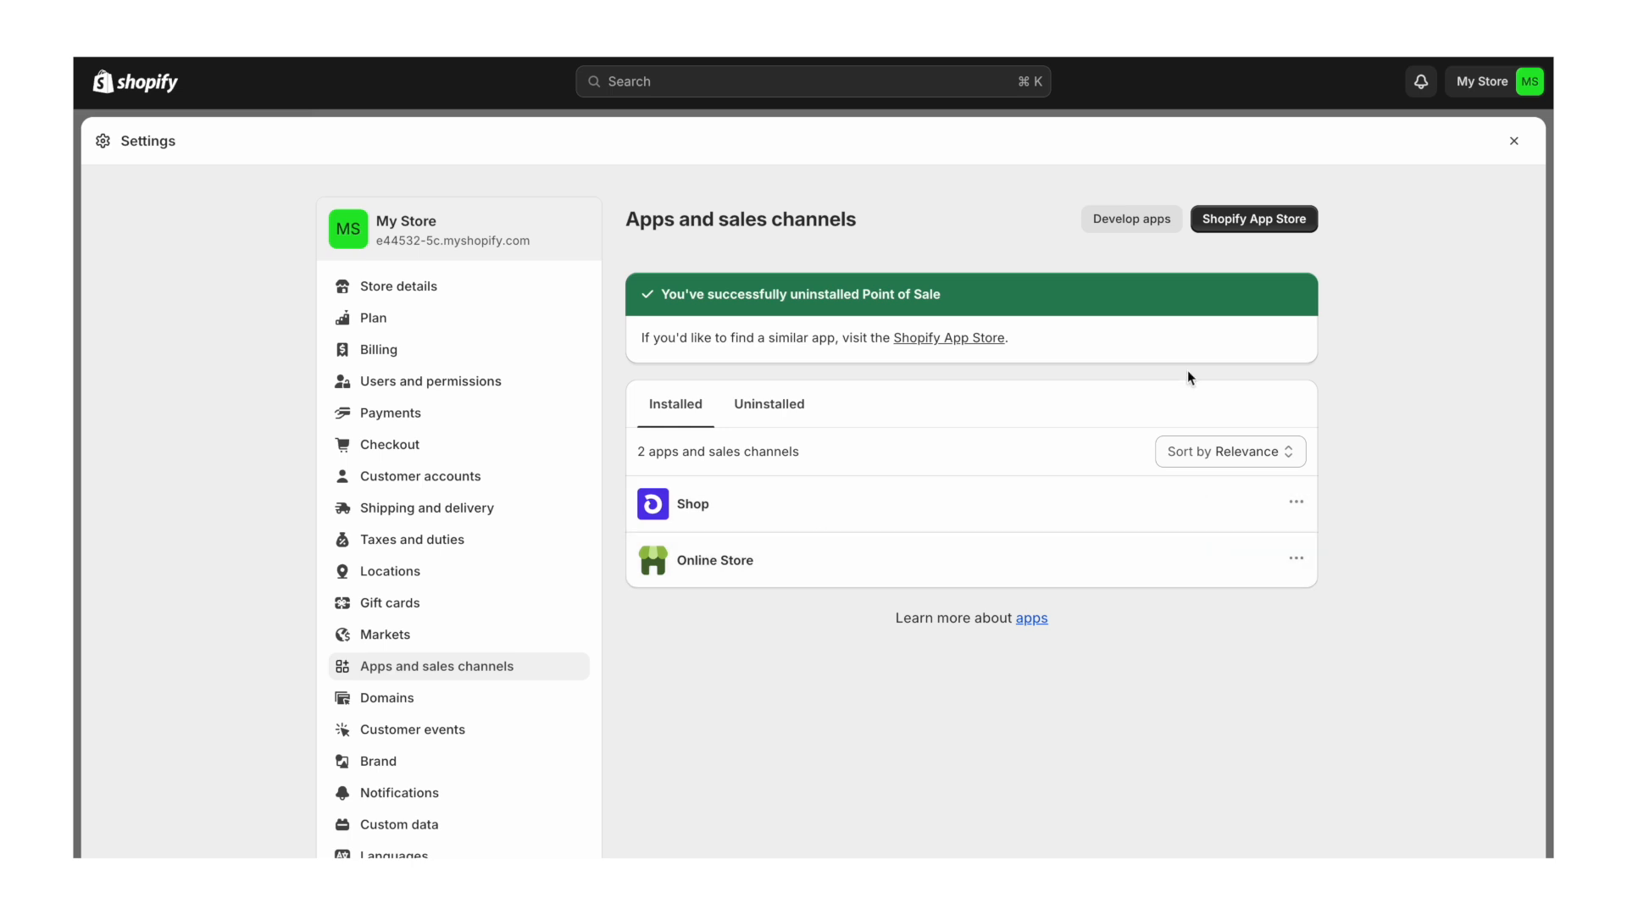
left_click(423, 710)
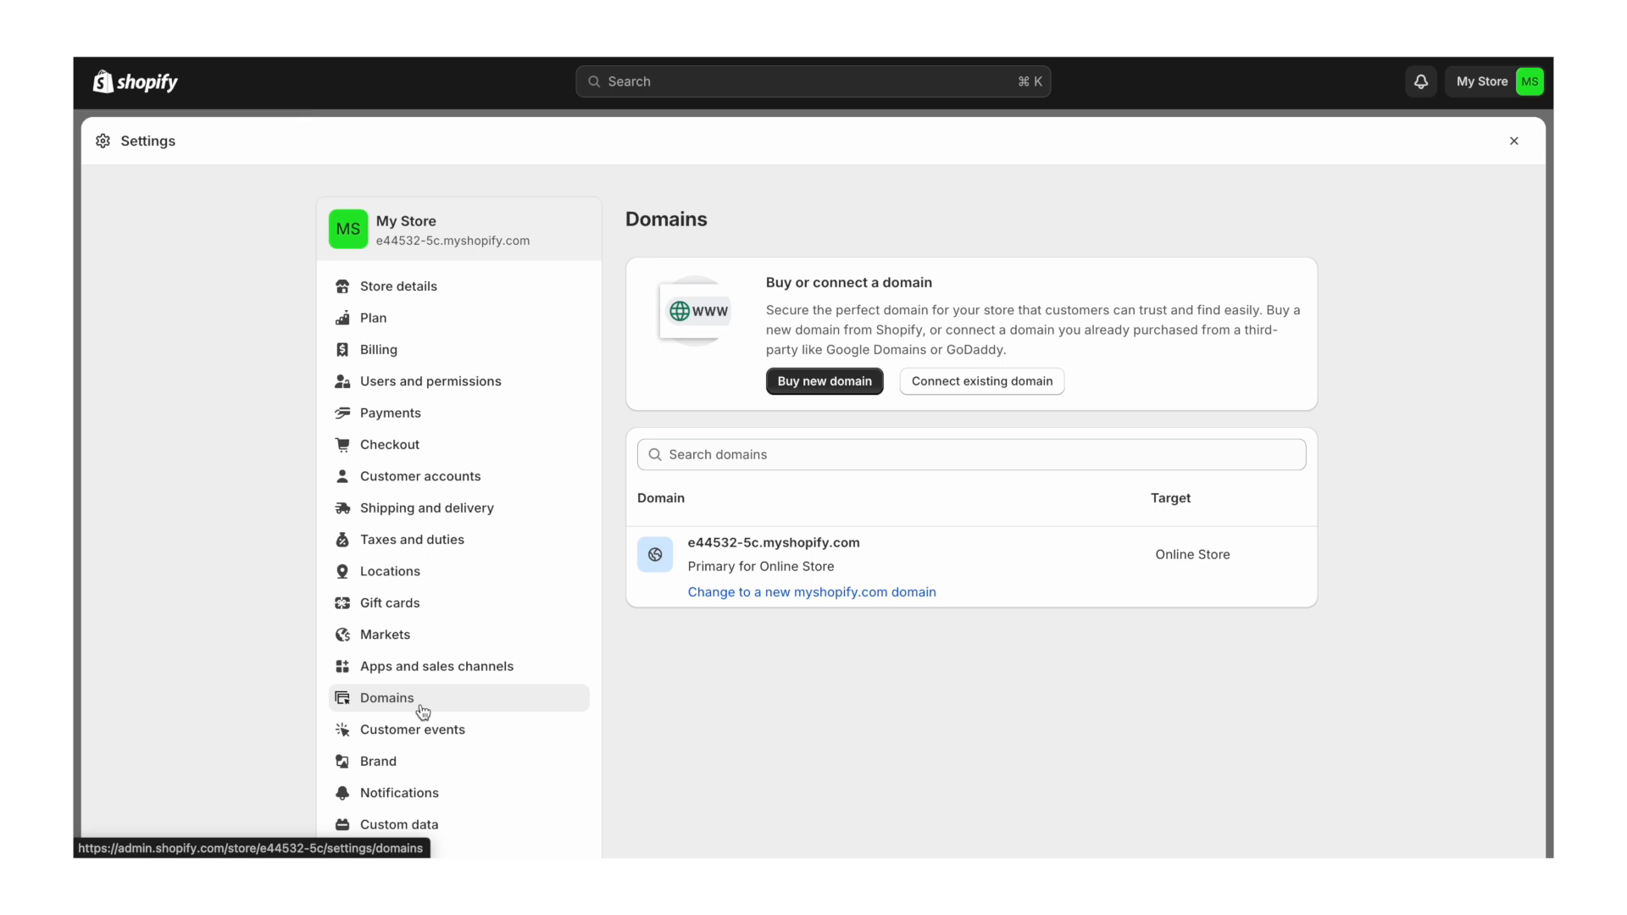
- Submit purawater.com.au as an existing domain to connect and open its provider setup instructions
left_click(998, 391)
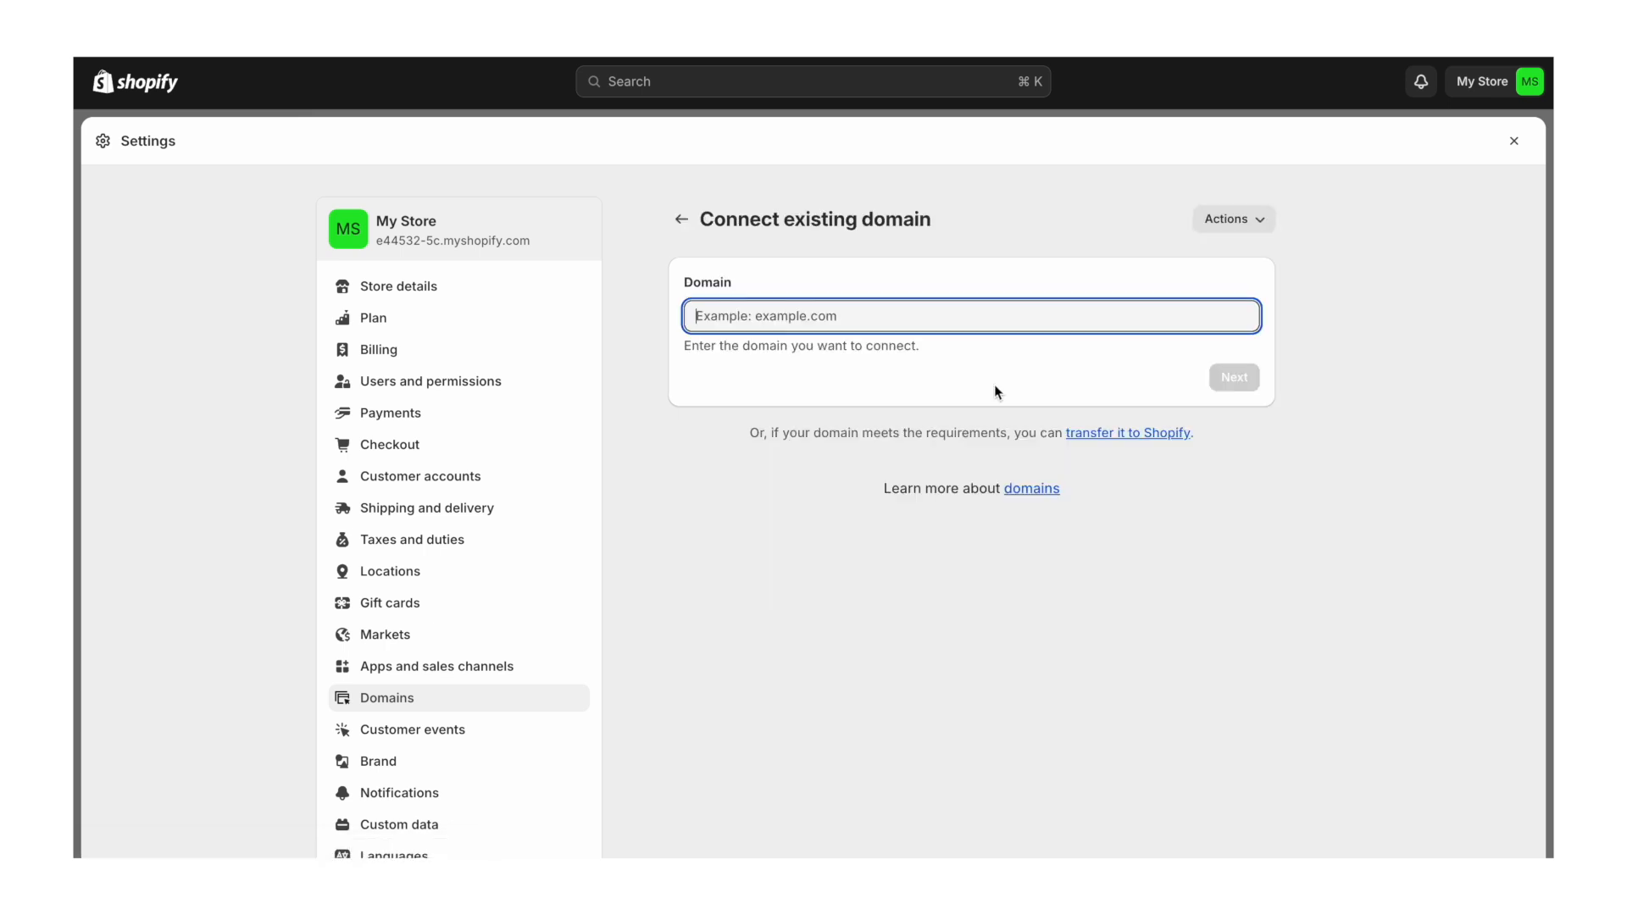
type("purawater.com.au")
key("Return")
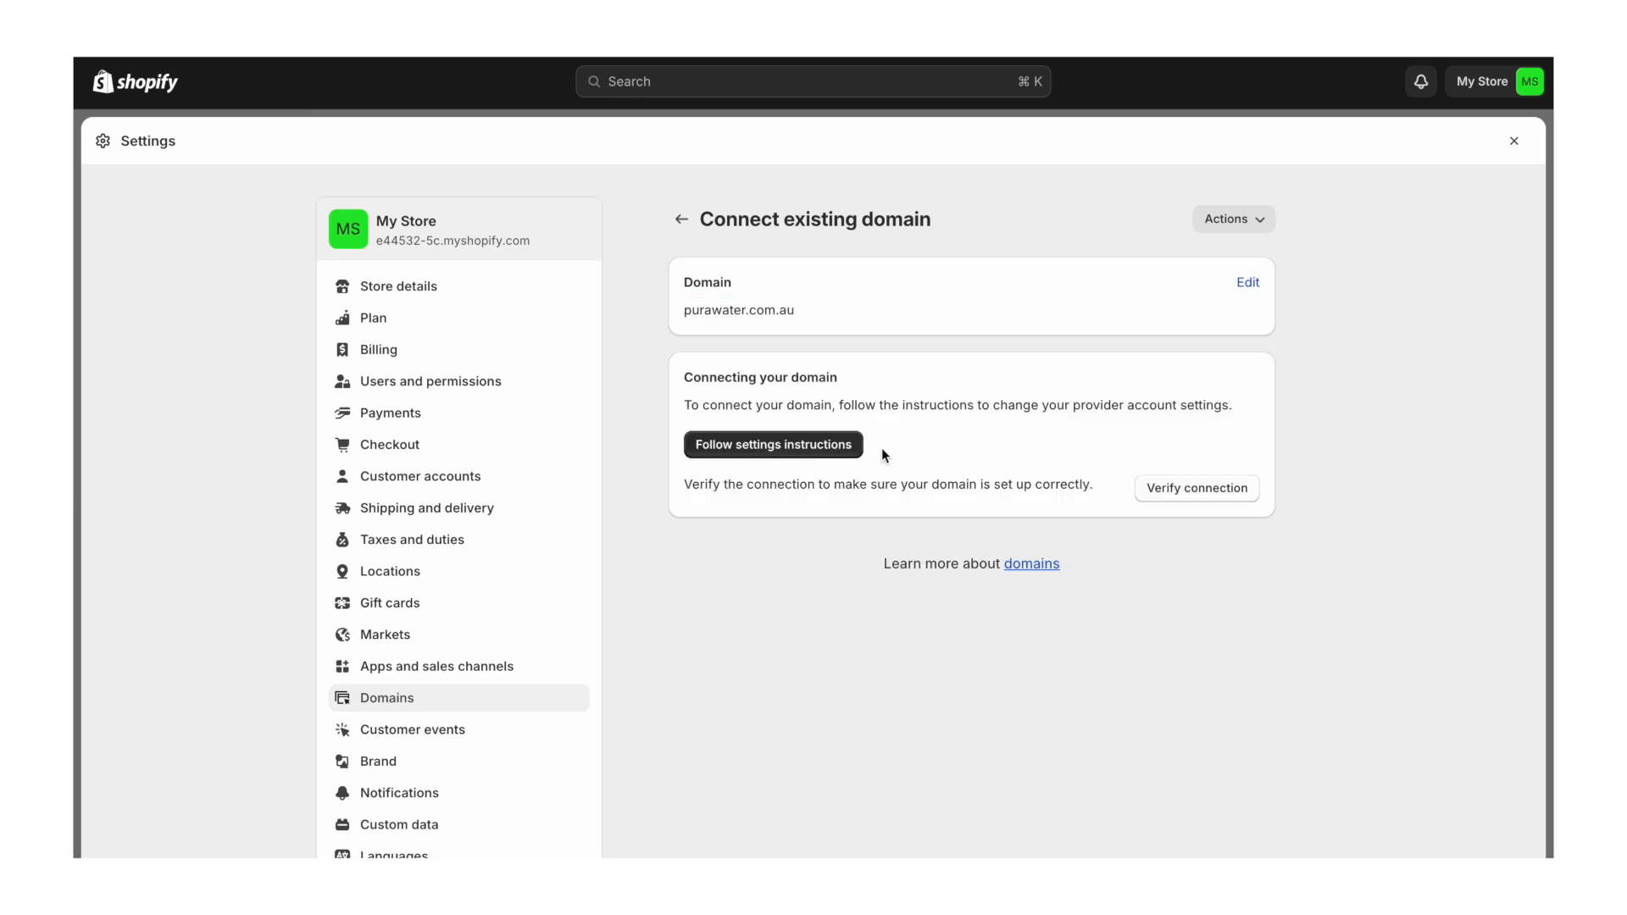
left_click(782, 449)
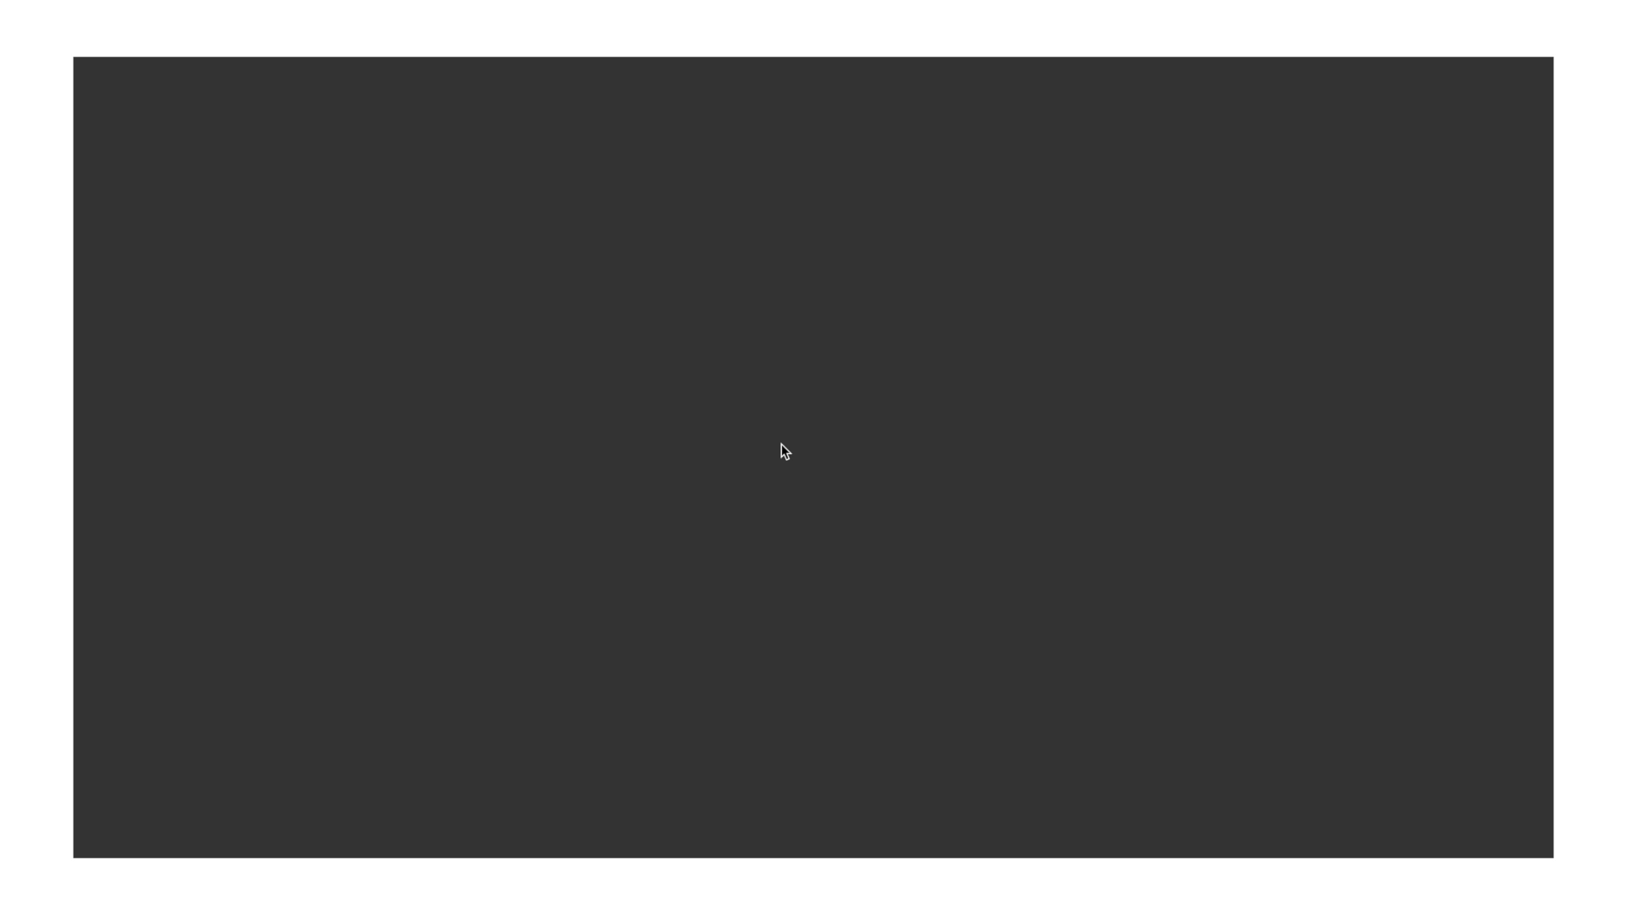
- Read the manual third-party domain guide's DNS steps, then go to the provider's domain list
scroll(775, 539, "down", 3)
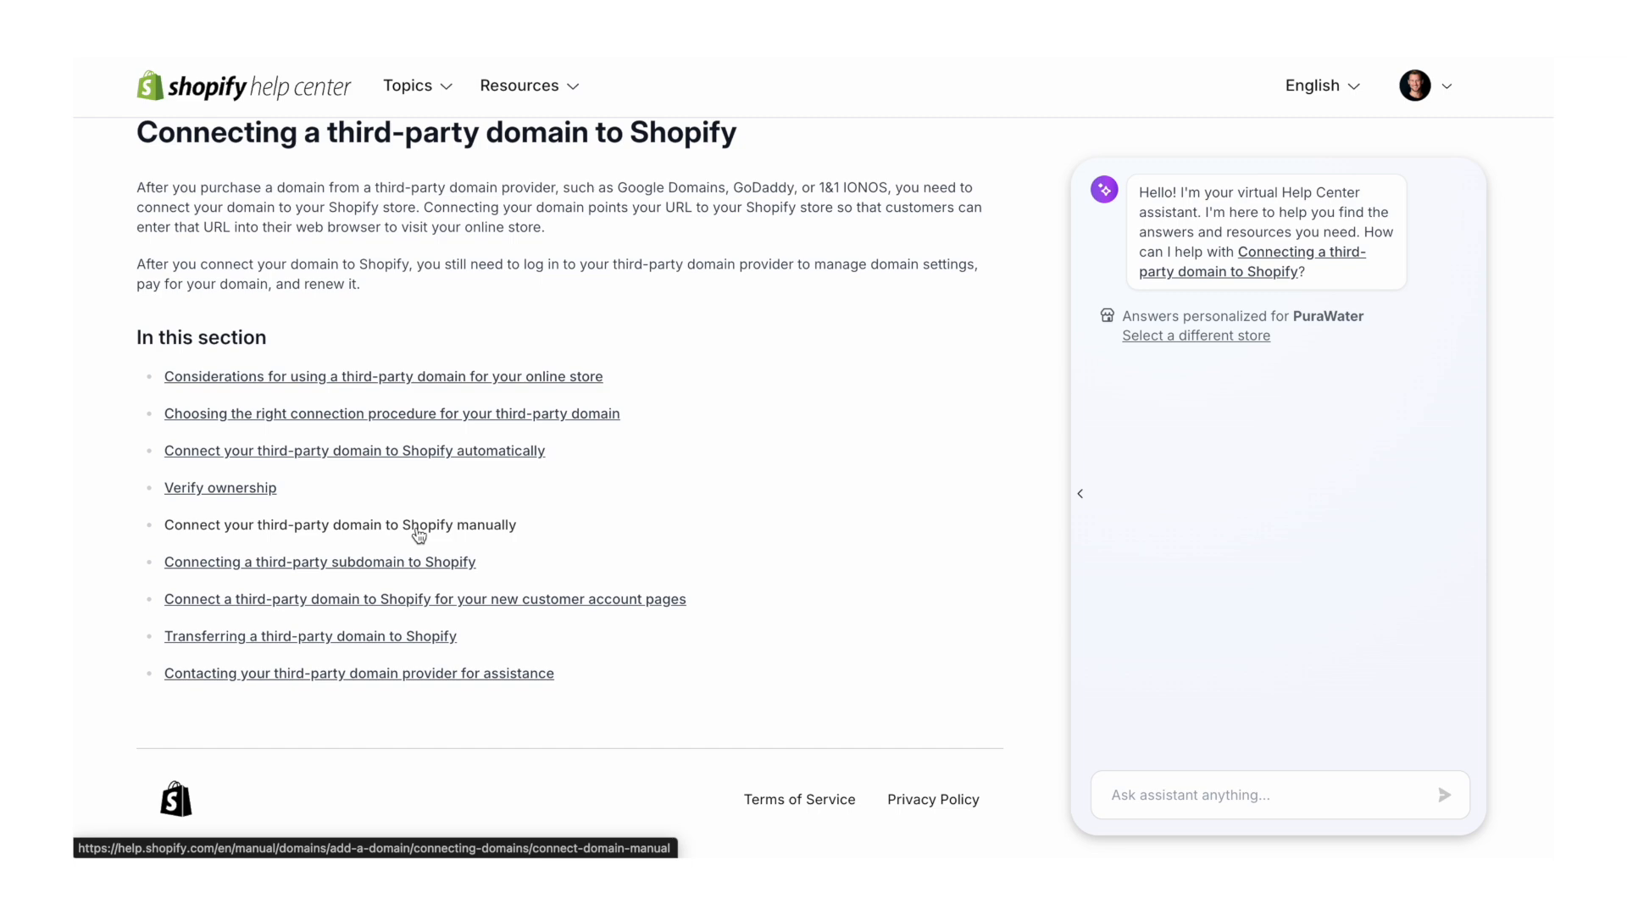
left_click(419, 534)
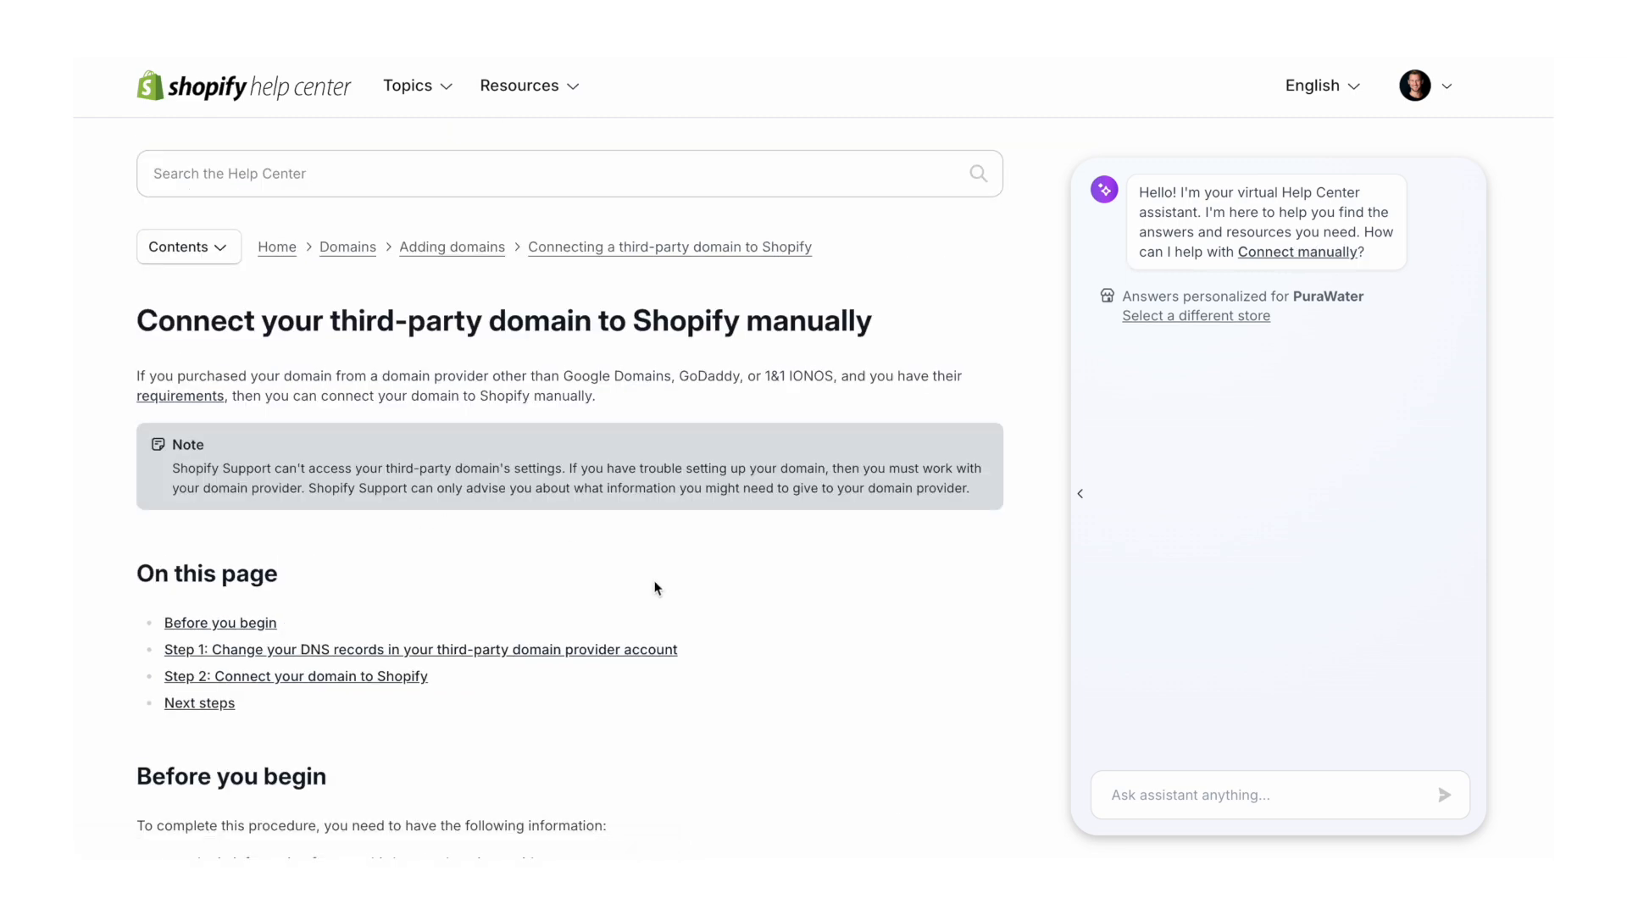
scroll(655, 587, "down", 6)
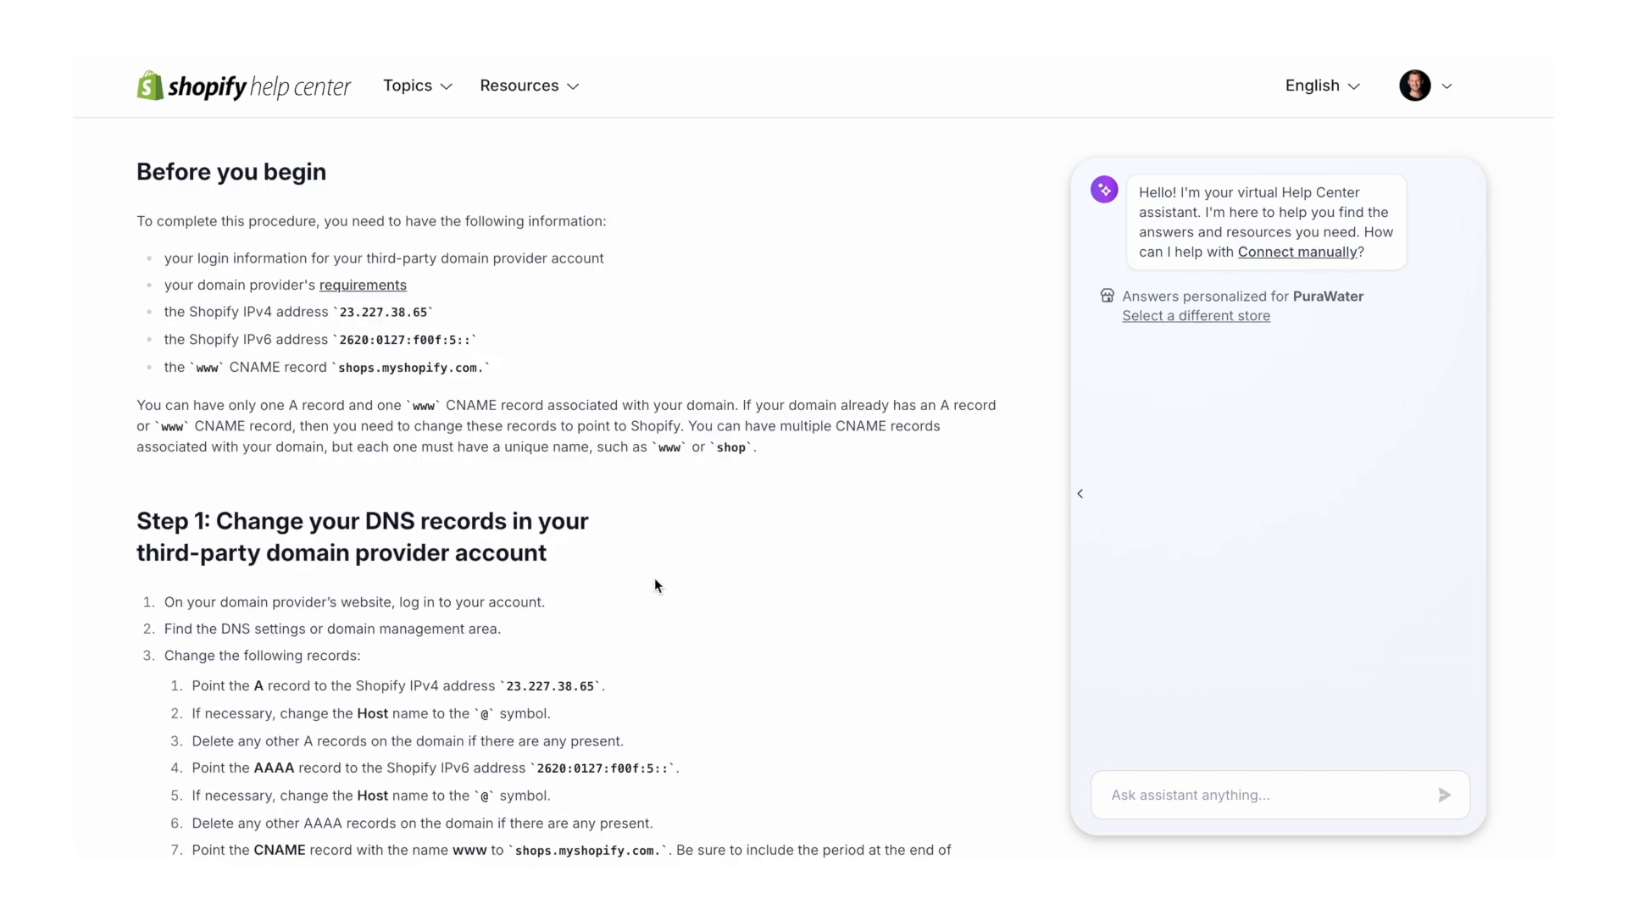
scroll(655, 585, "down", 4)
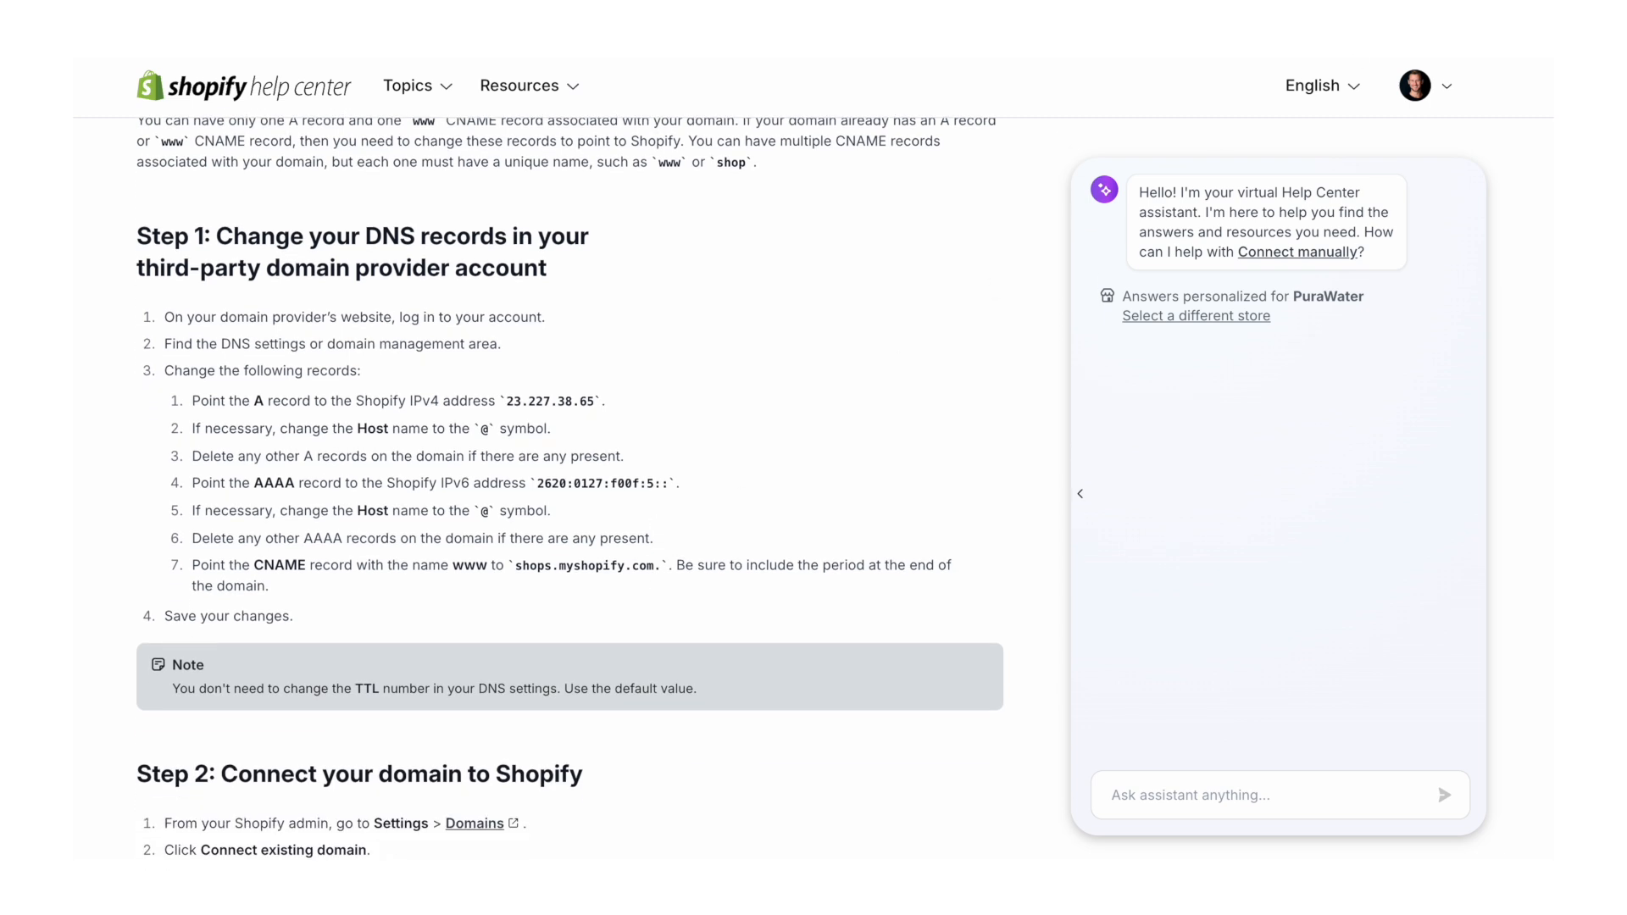
left_click(1361, 56)
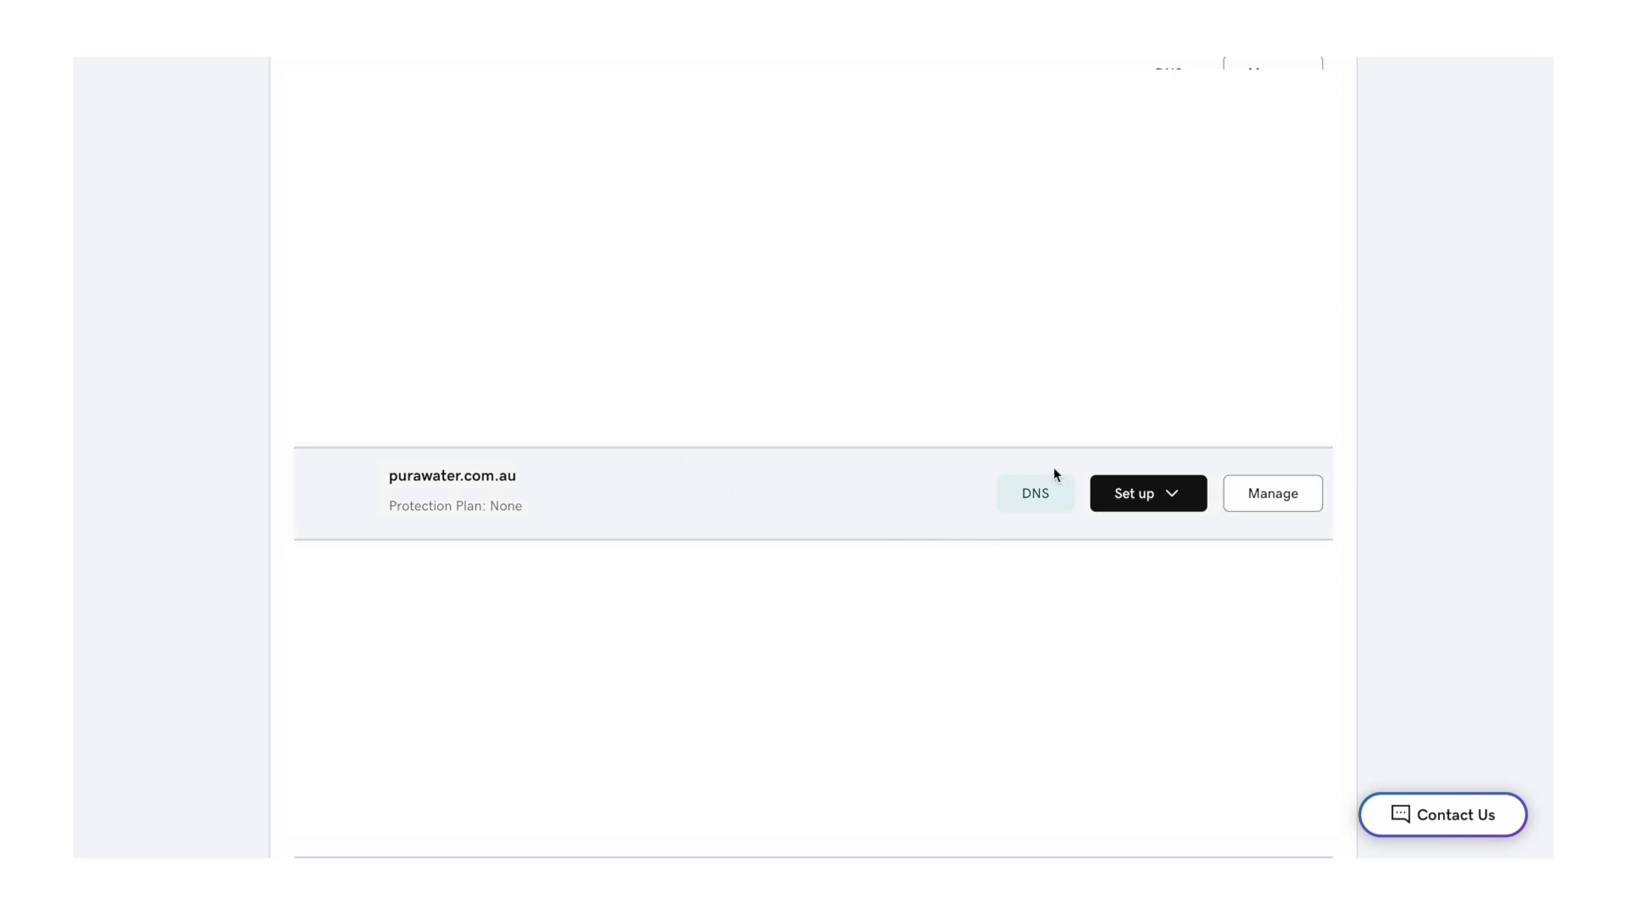
- Point the purawater.com.au @ A record to Shopify's 23.227.38.65 instead of Parked
left_click(1042, 497)
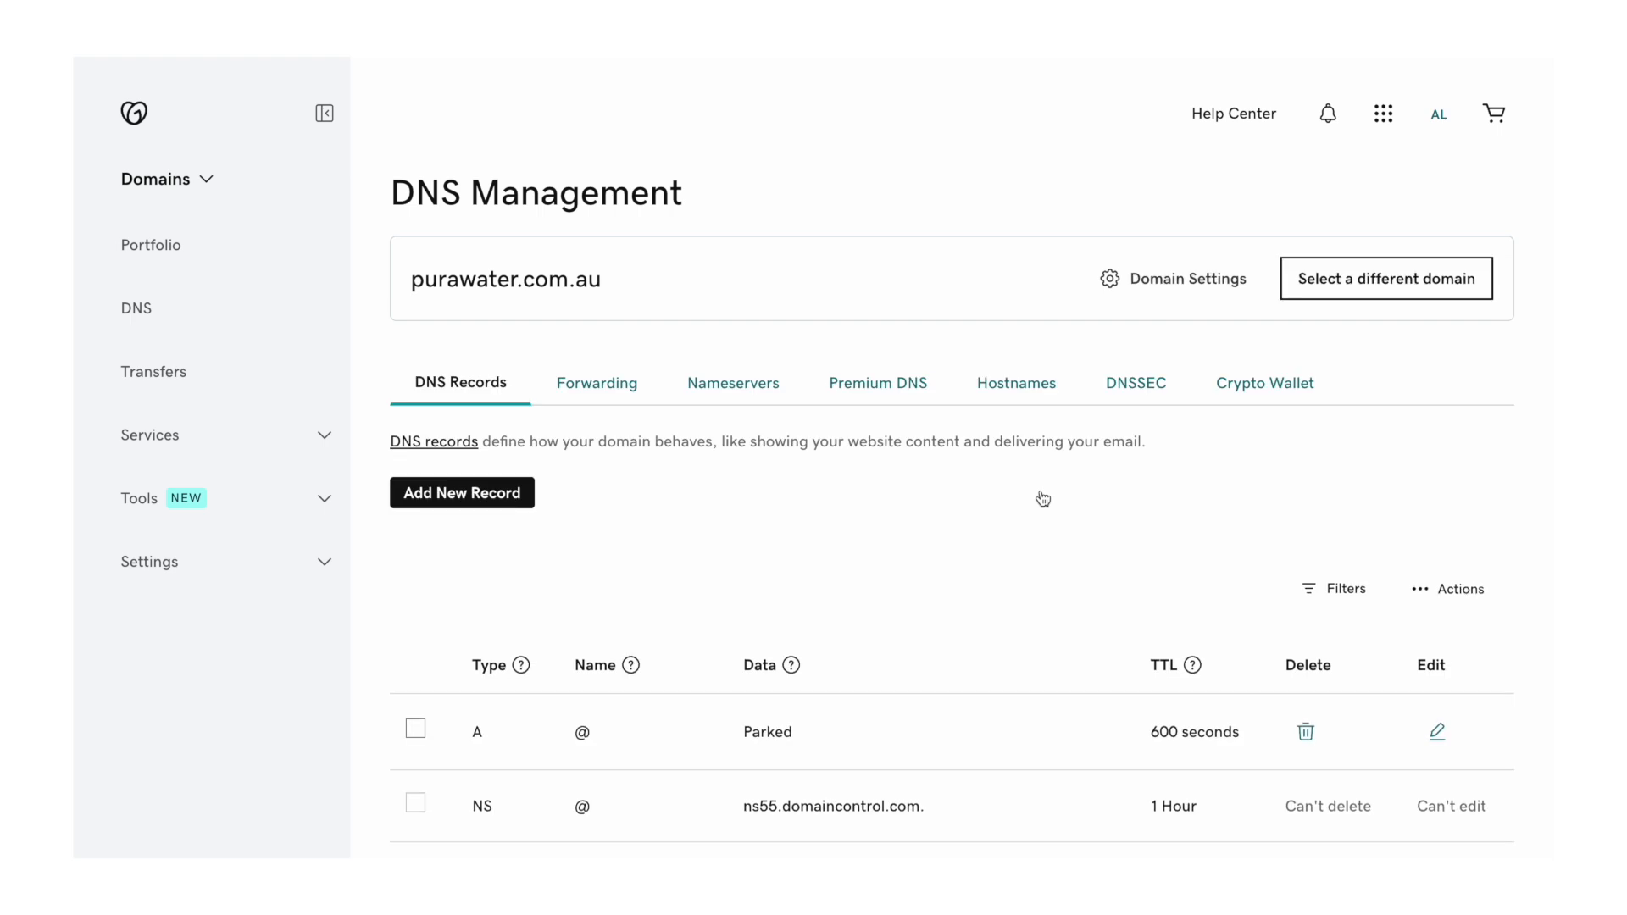
scroll(1042, 498, "down", 1)
scroll(1041, 492, "down", 4)
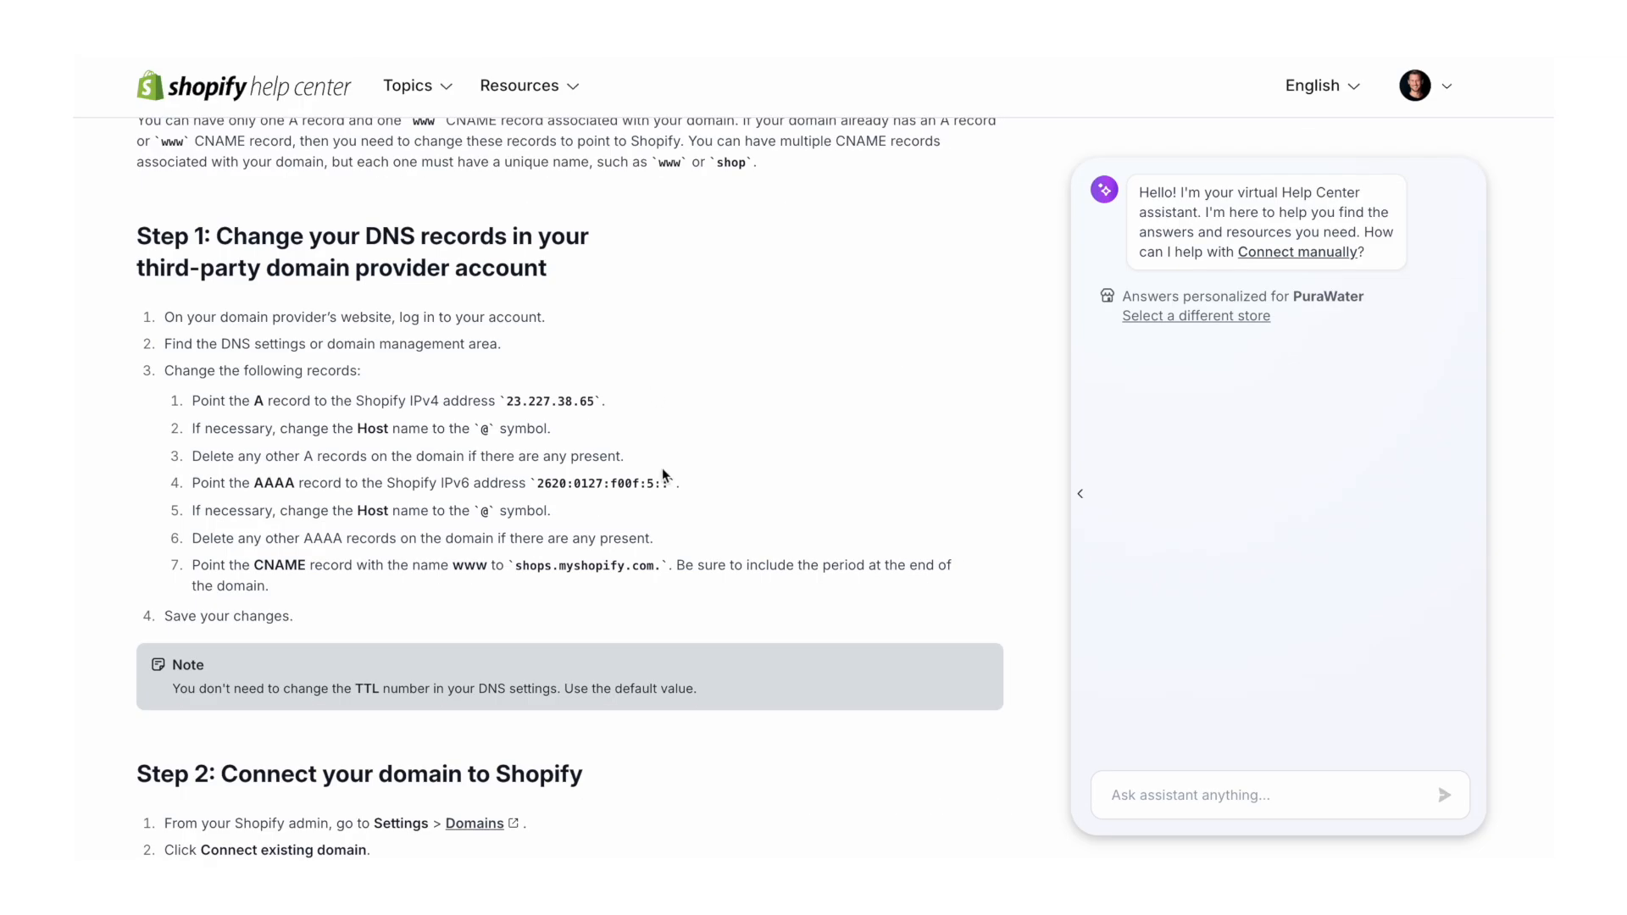
left_click_drag(596, 400, 511, 398)
key("ctrl+c")
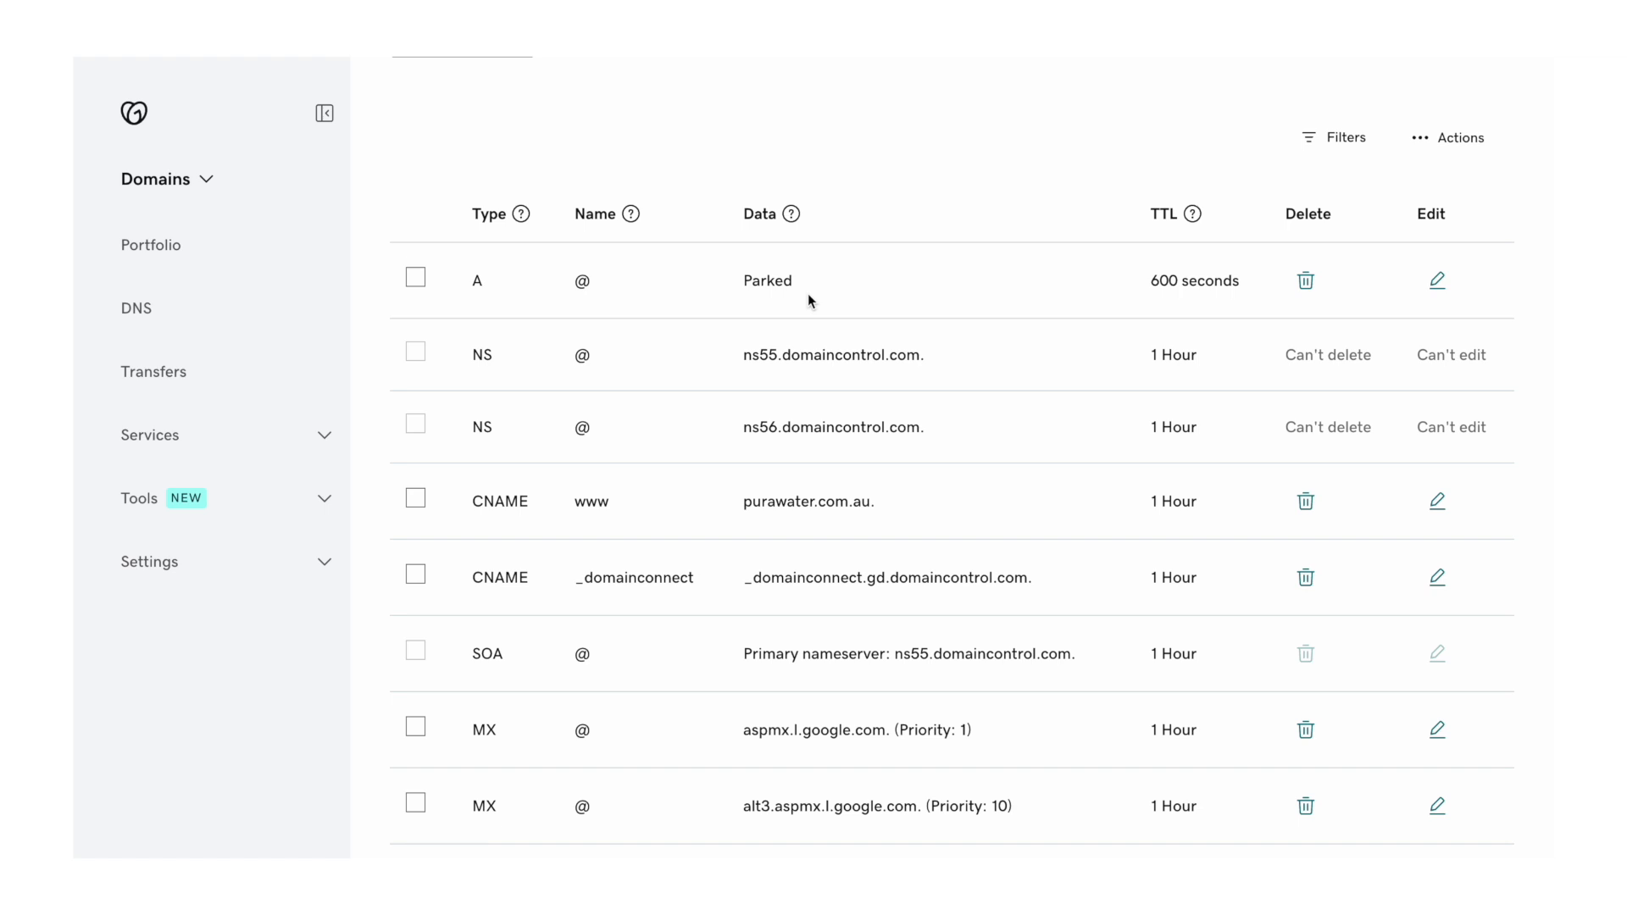
left_click(1441, 285)
double_click(1014, 360)
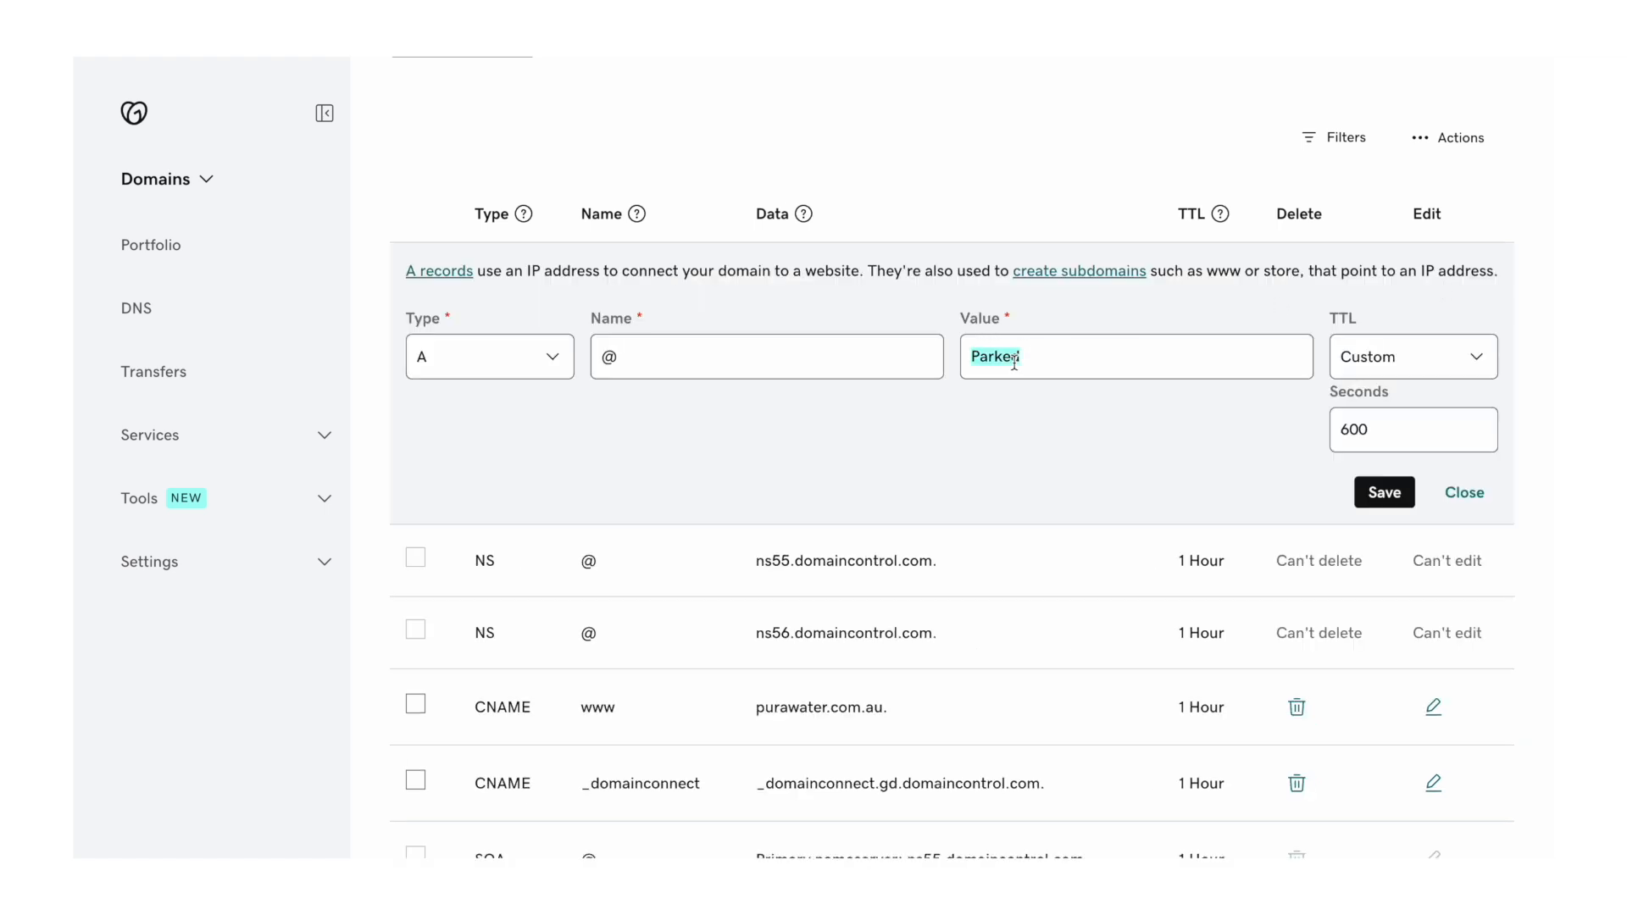
key("ctrl+v")
left_click(1382, 494)
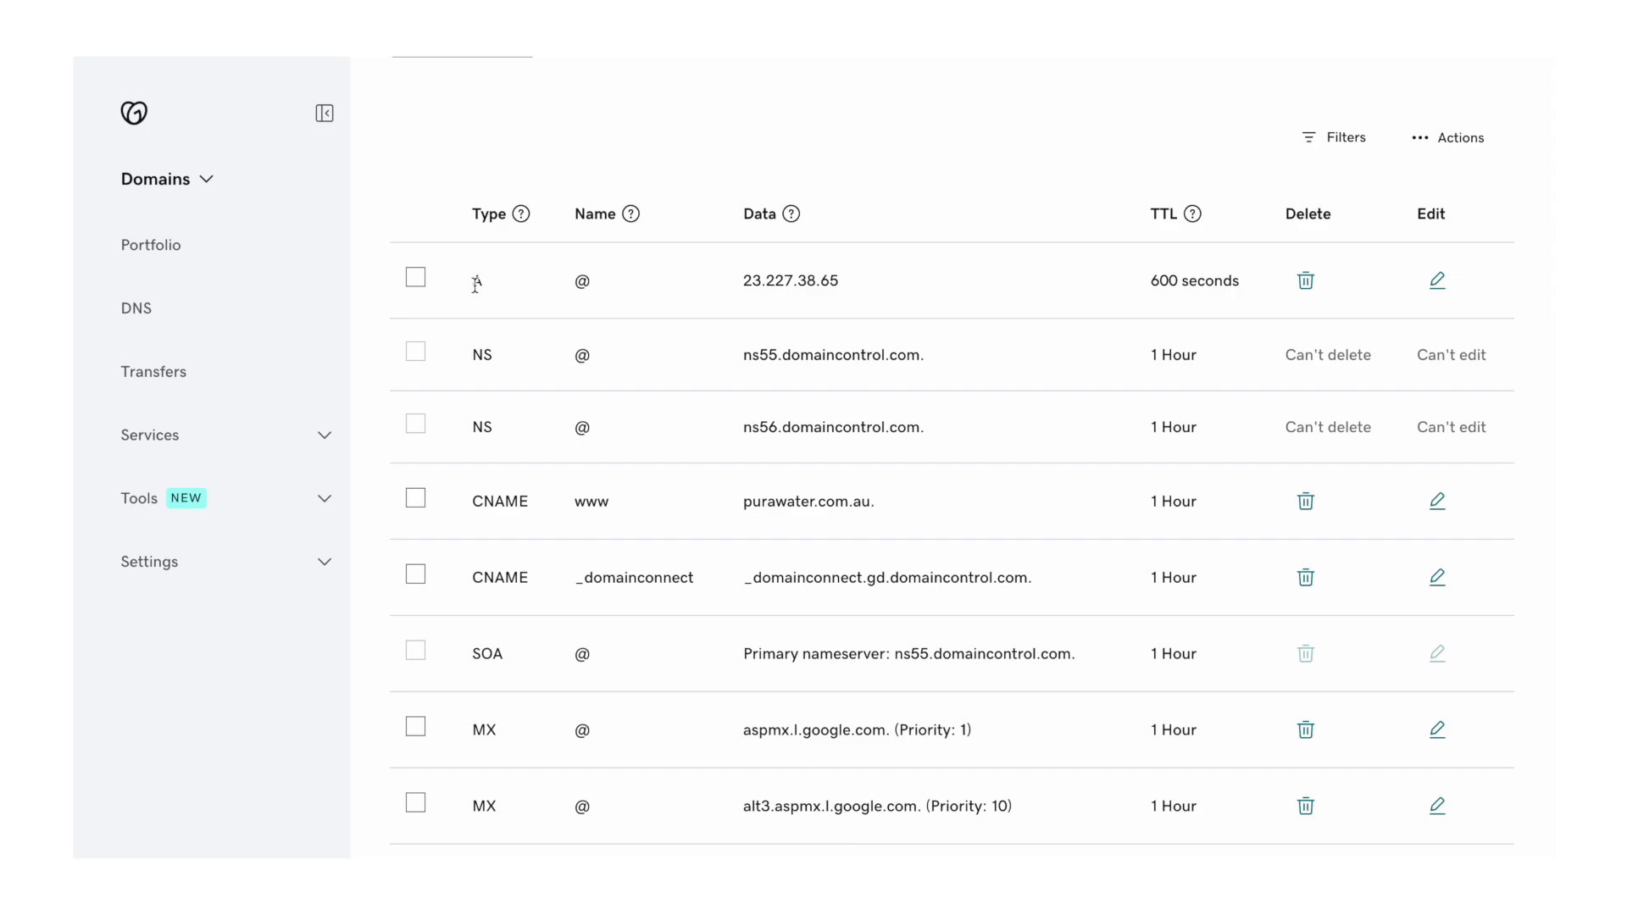
- Copy Shopify's IPv6 address from the help guide
scroll(503, 391, "down", 2)
scroll(502, 386, "down", 2)
scroll(501, 386, "up", 4)
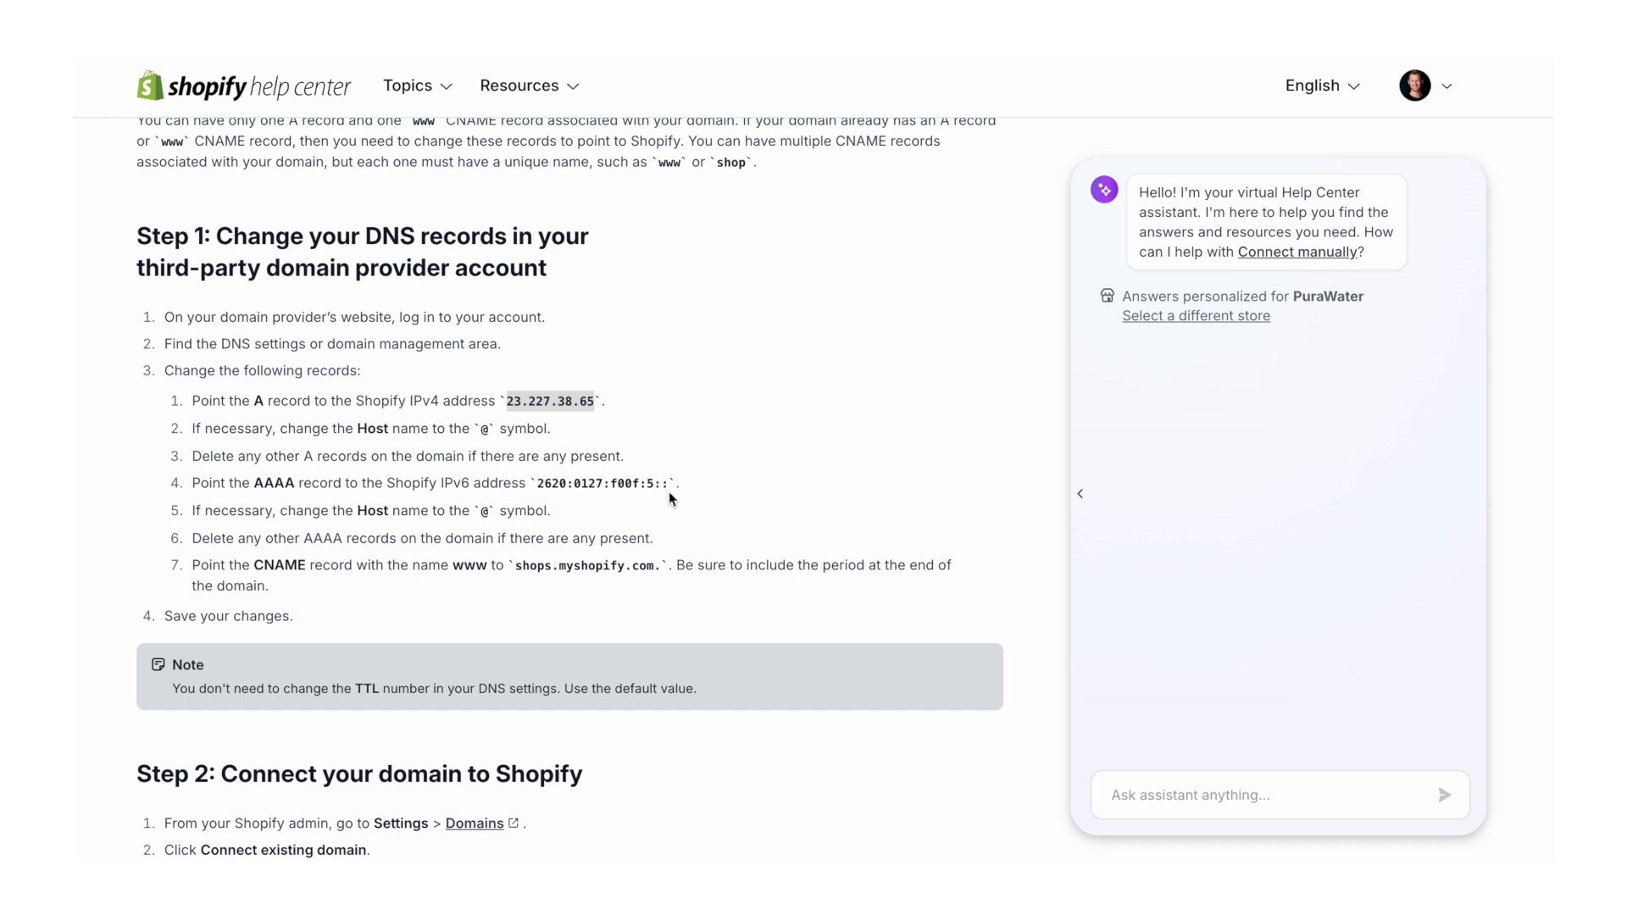
left_click_drag(669, 484, 537, 485)
key("ctrl+c")
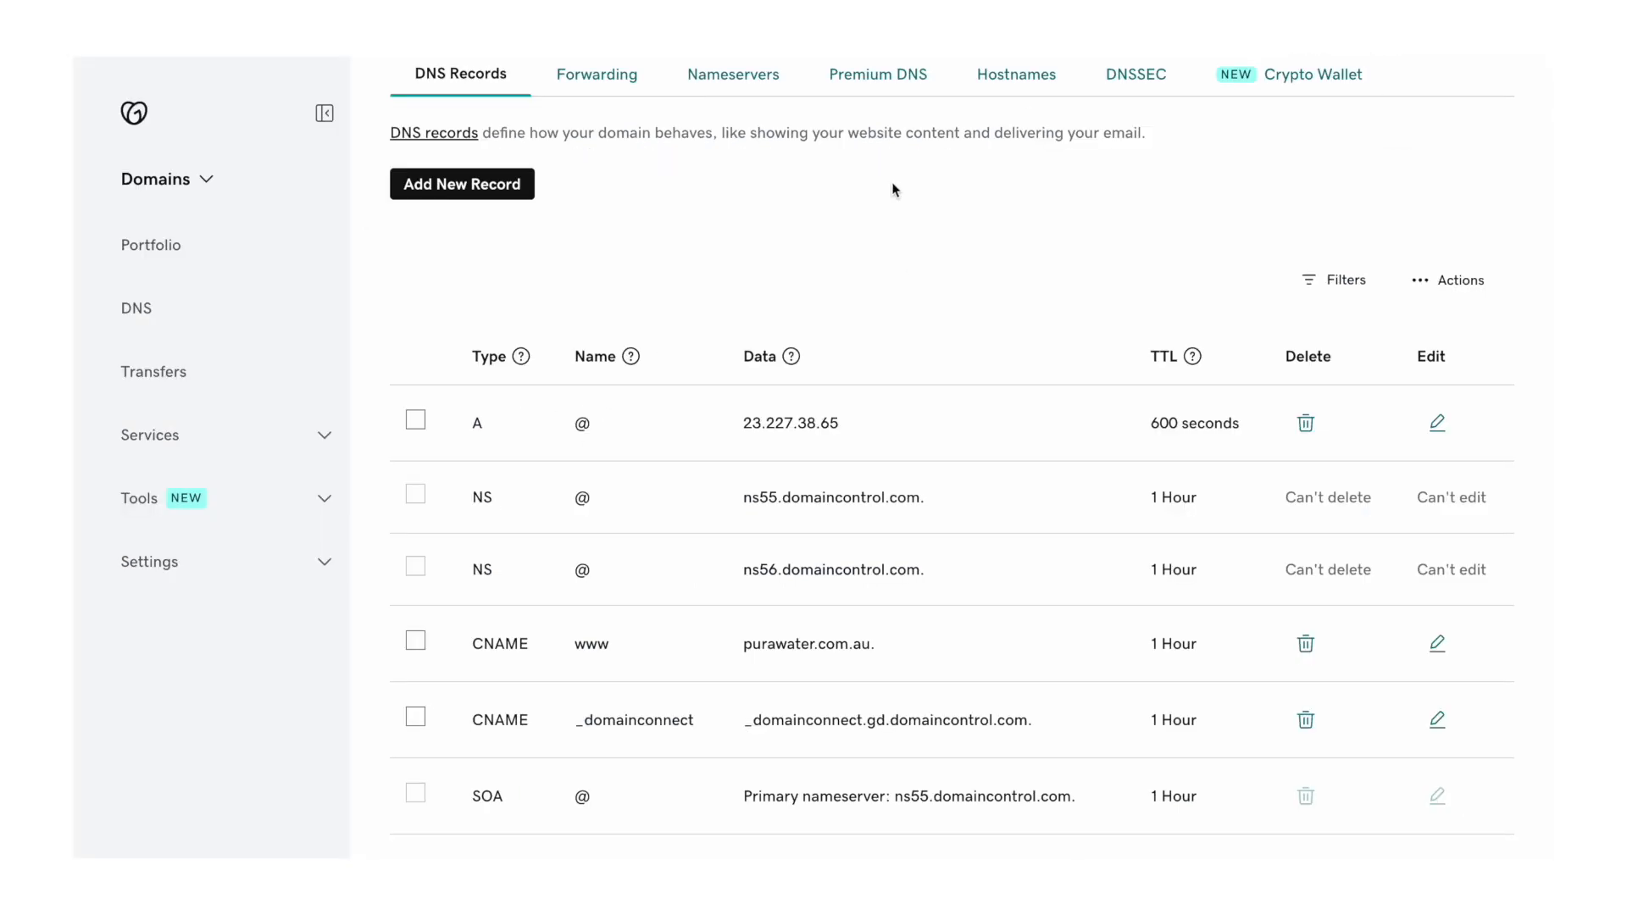
- Add an AAAA record named @ pointing to 2620:0127:f00f:5::
left_click(463, 183)
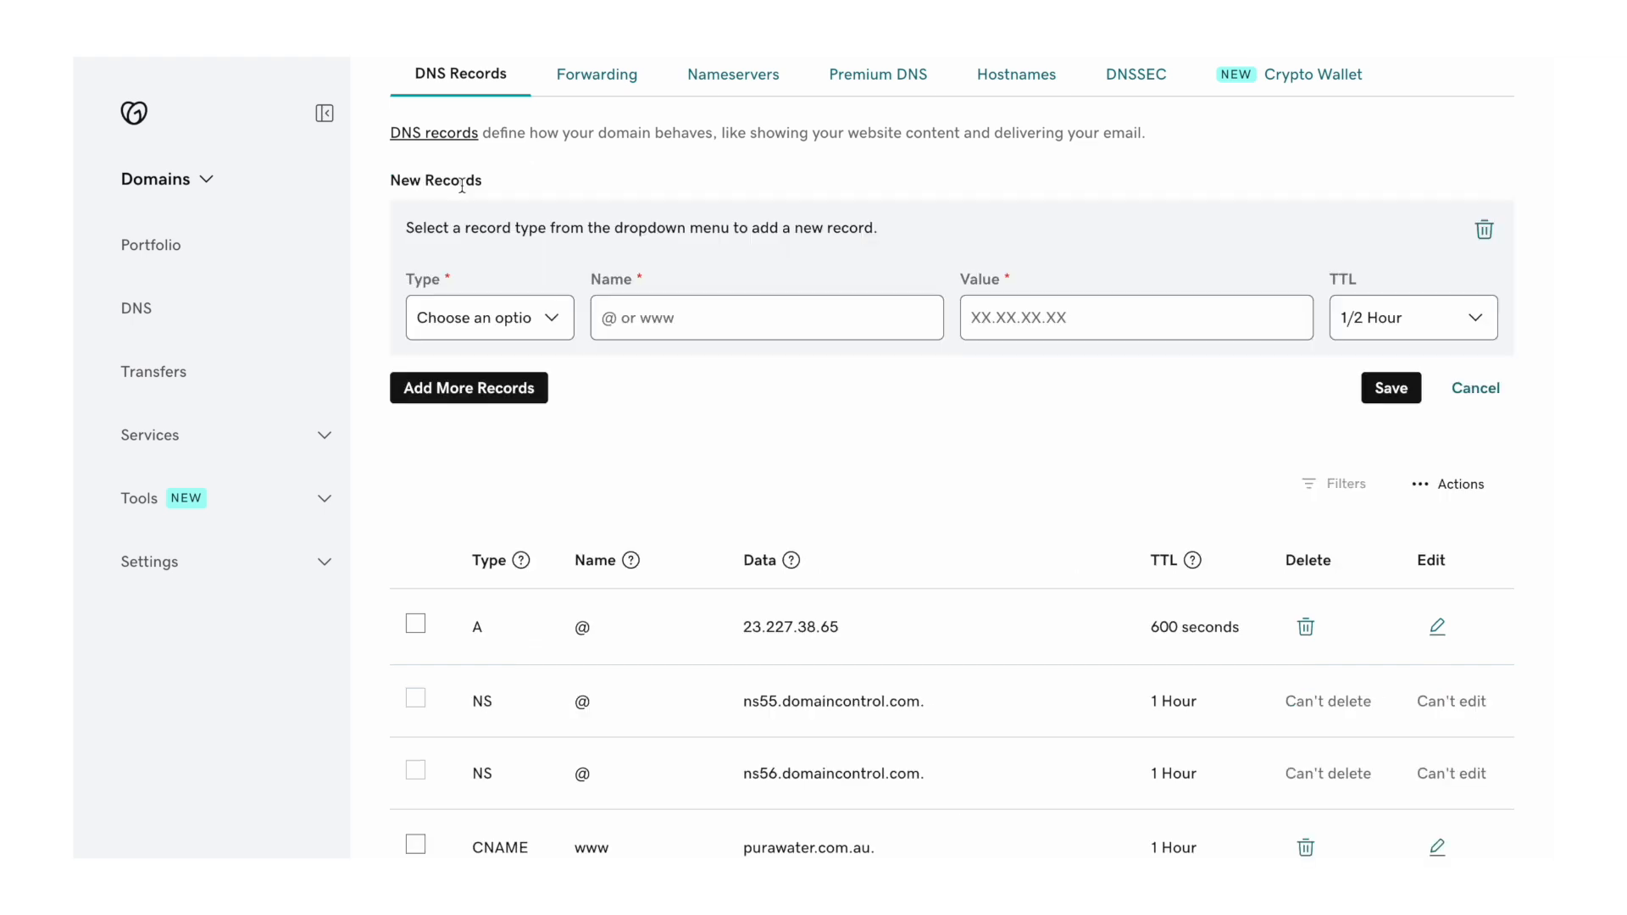
left_click(475, 318)
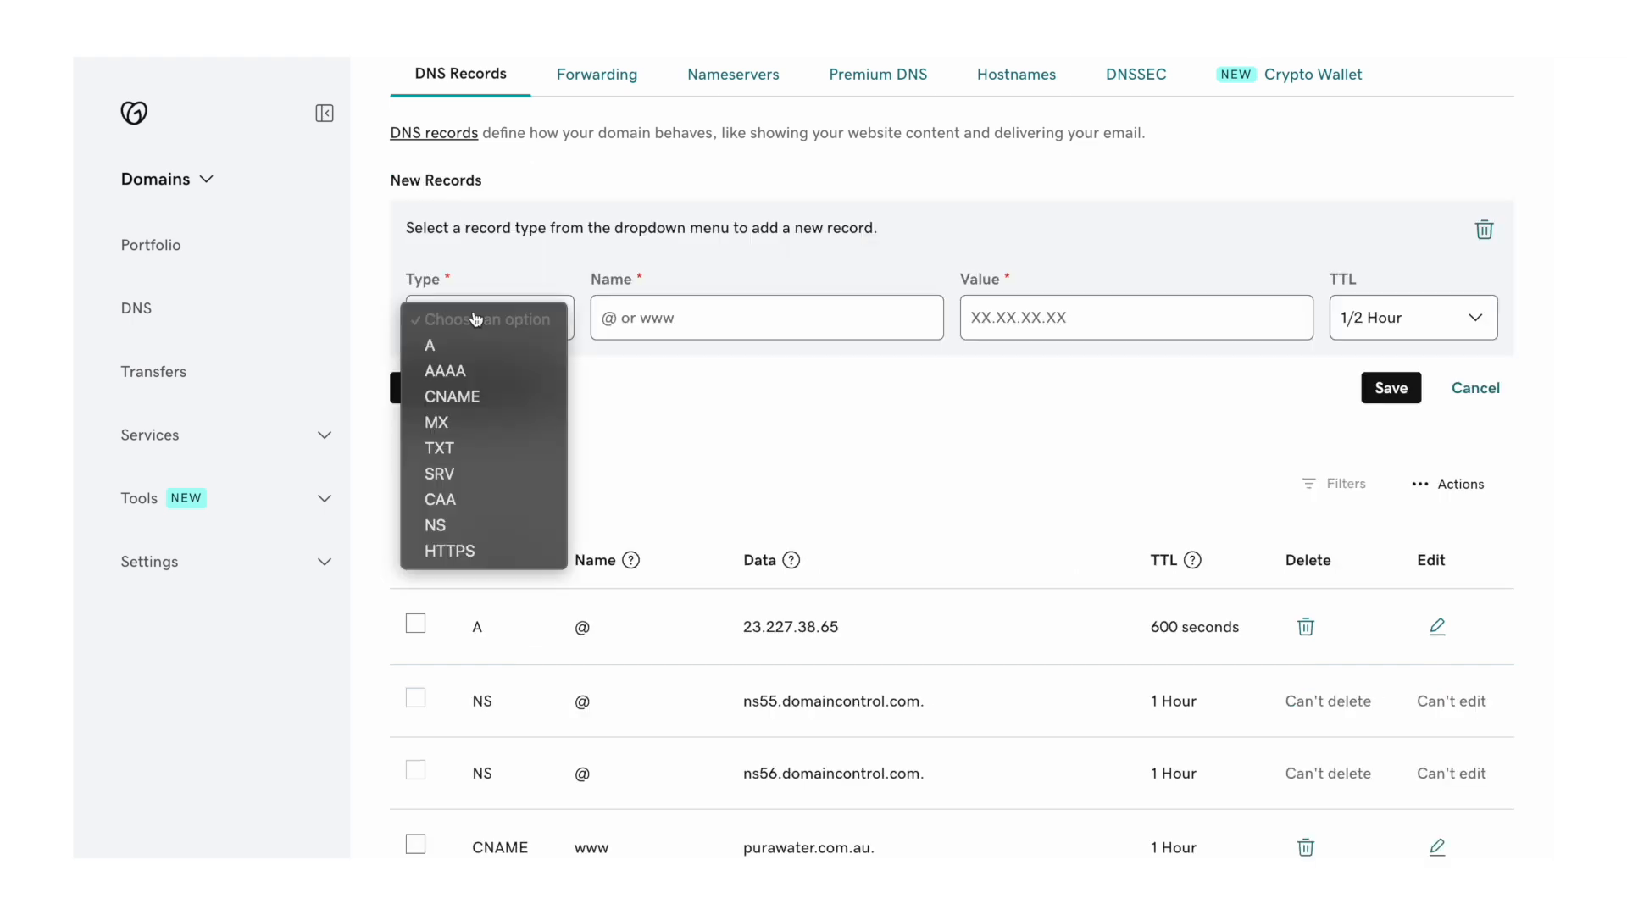
left_click(483, 374)
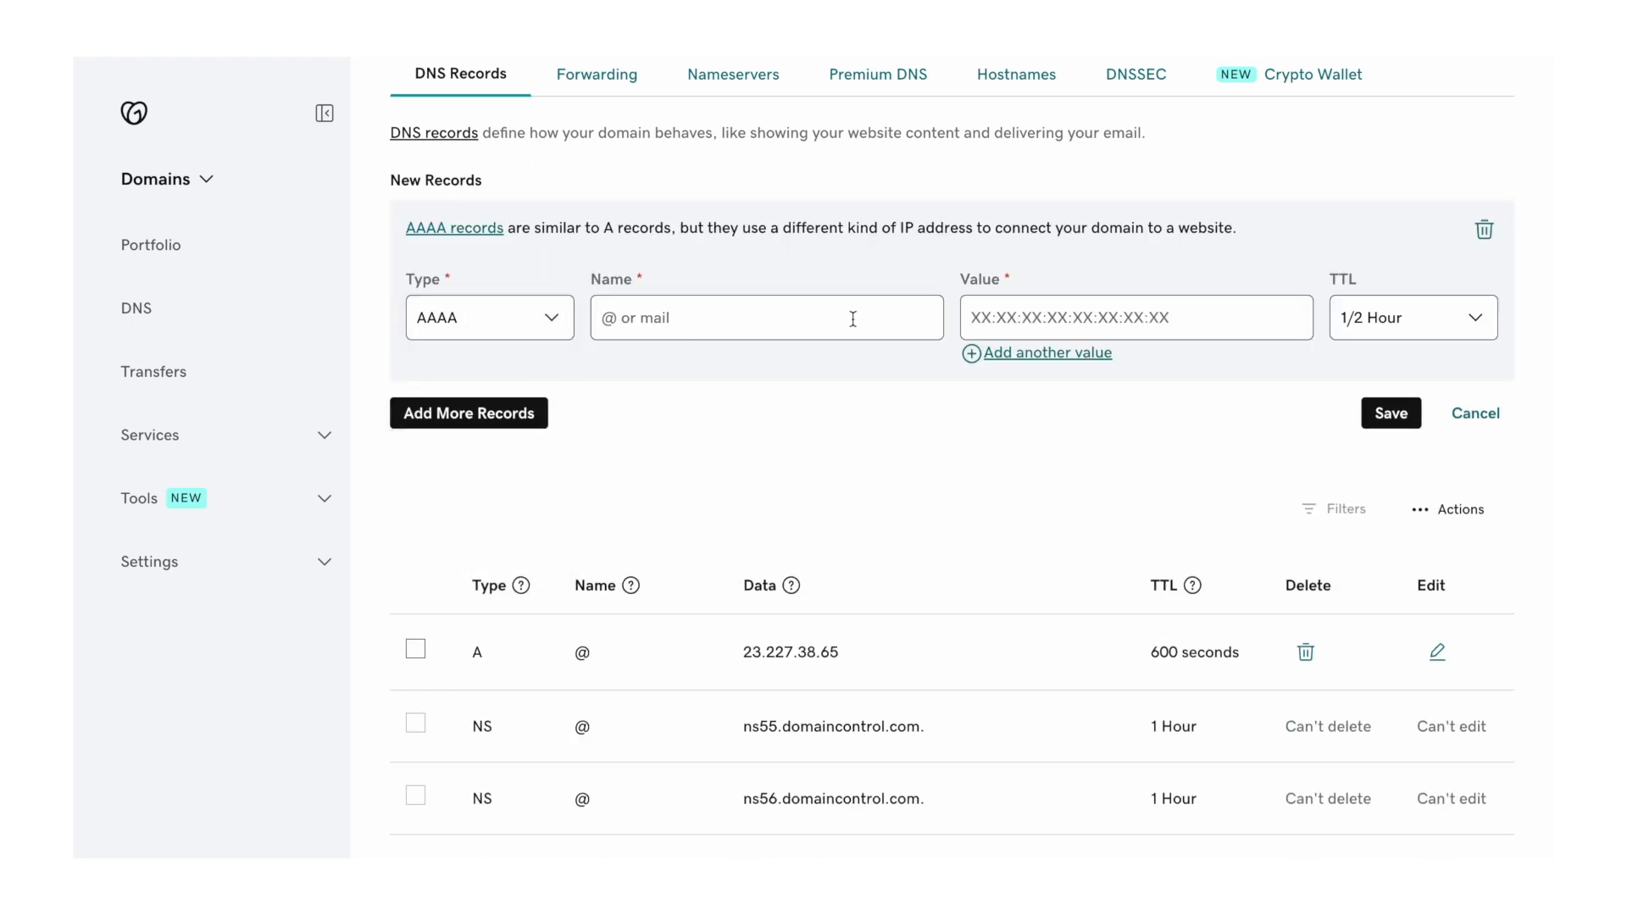
left_click(1013, 314)
key("ctrl+v")
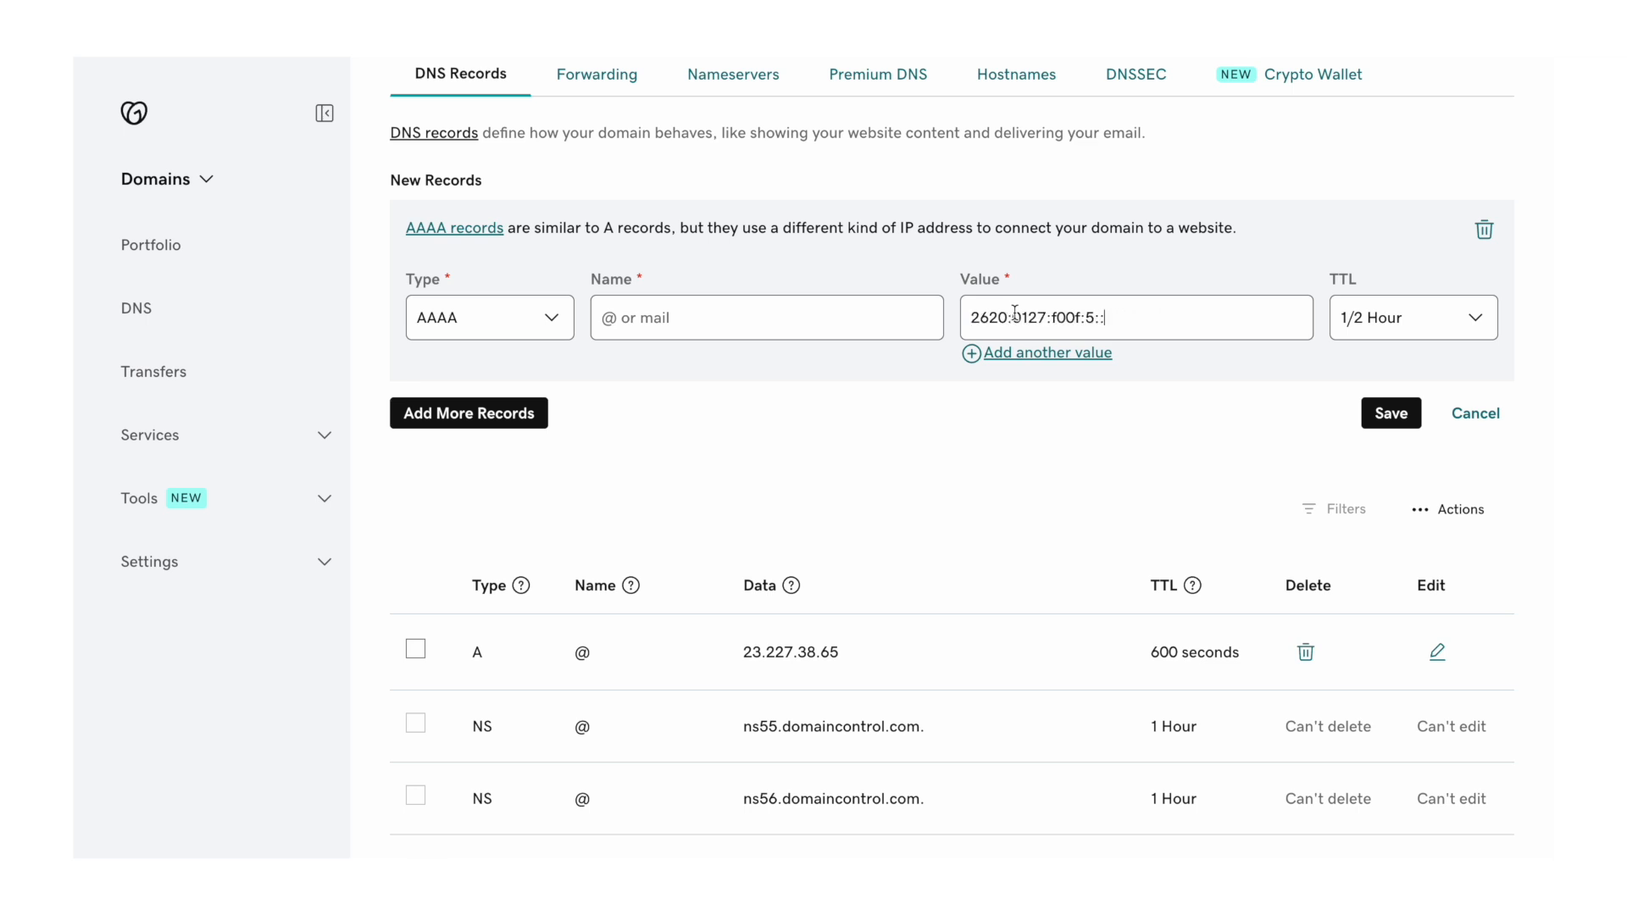
left_click(834, 320)
type("@")
left_click(1392, 414)
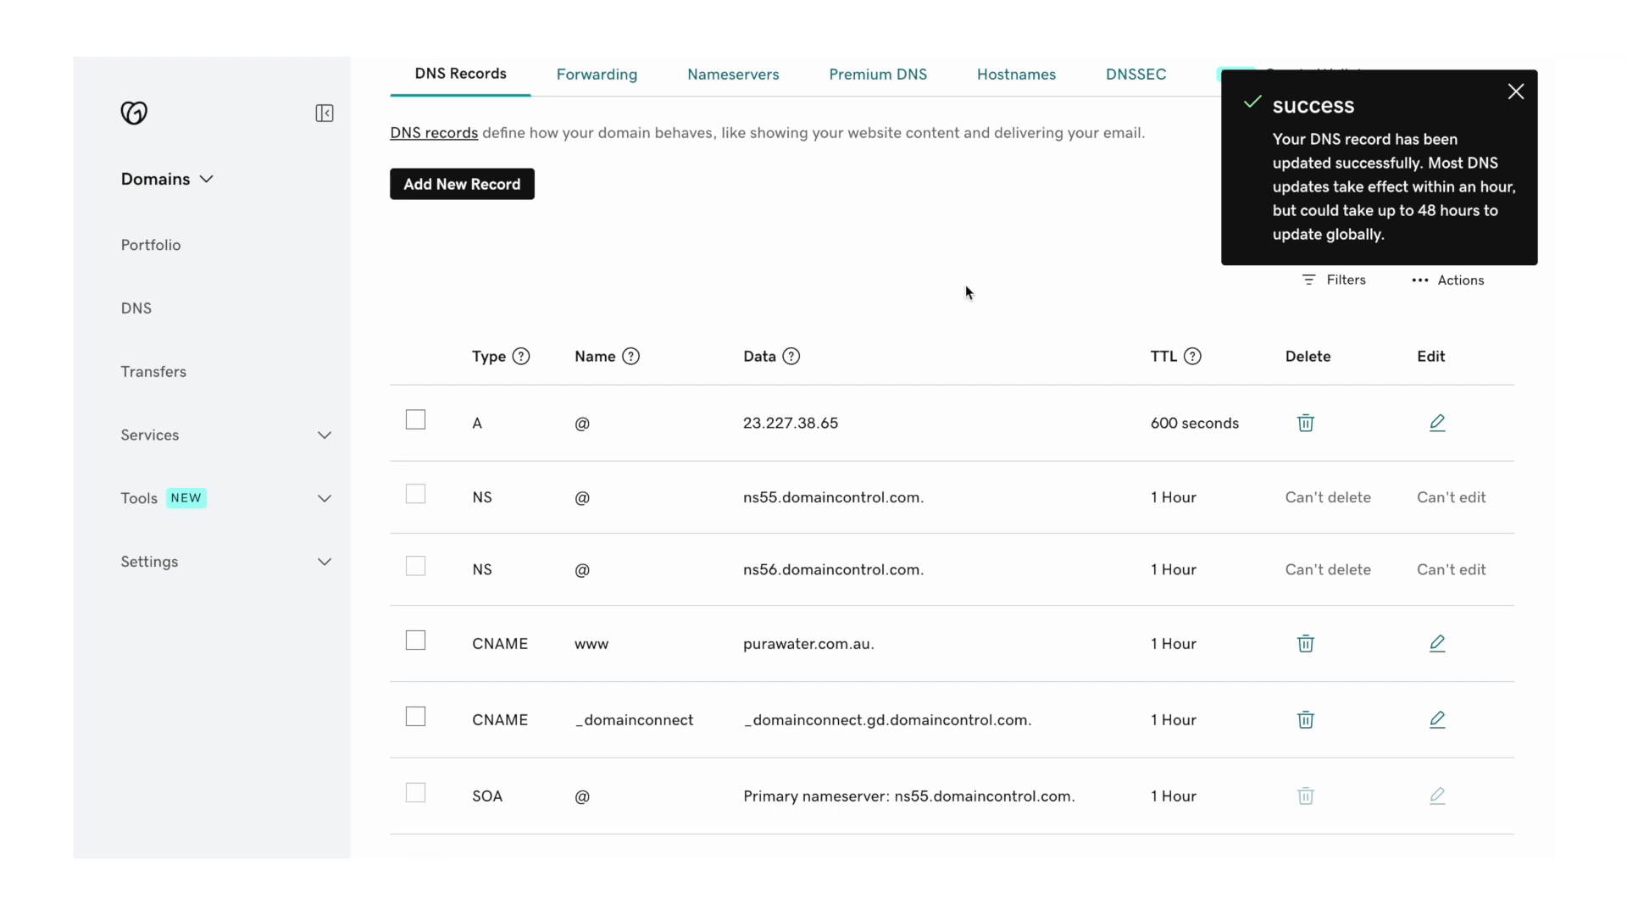
- Change the www CNAME record's value to shops.myshopify.com
key("ctrl+Tab")
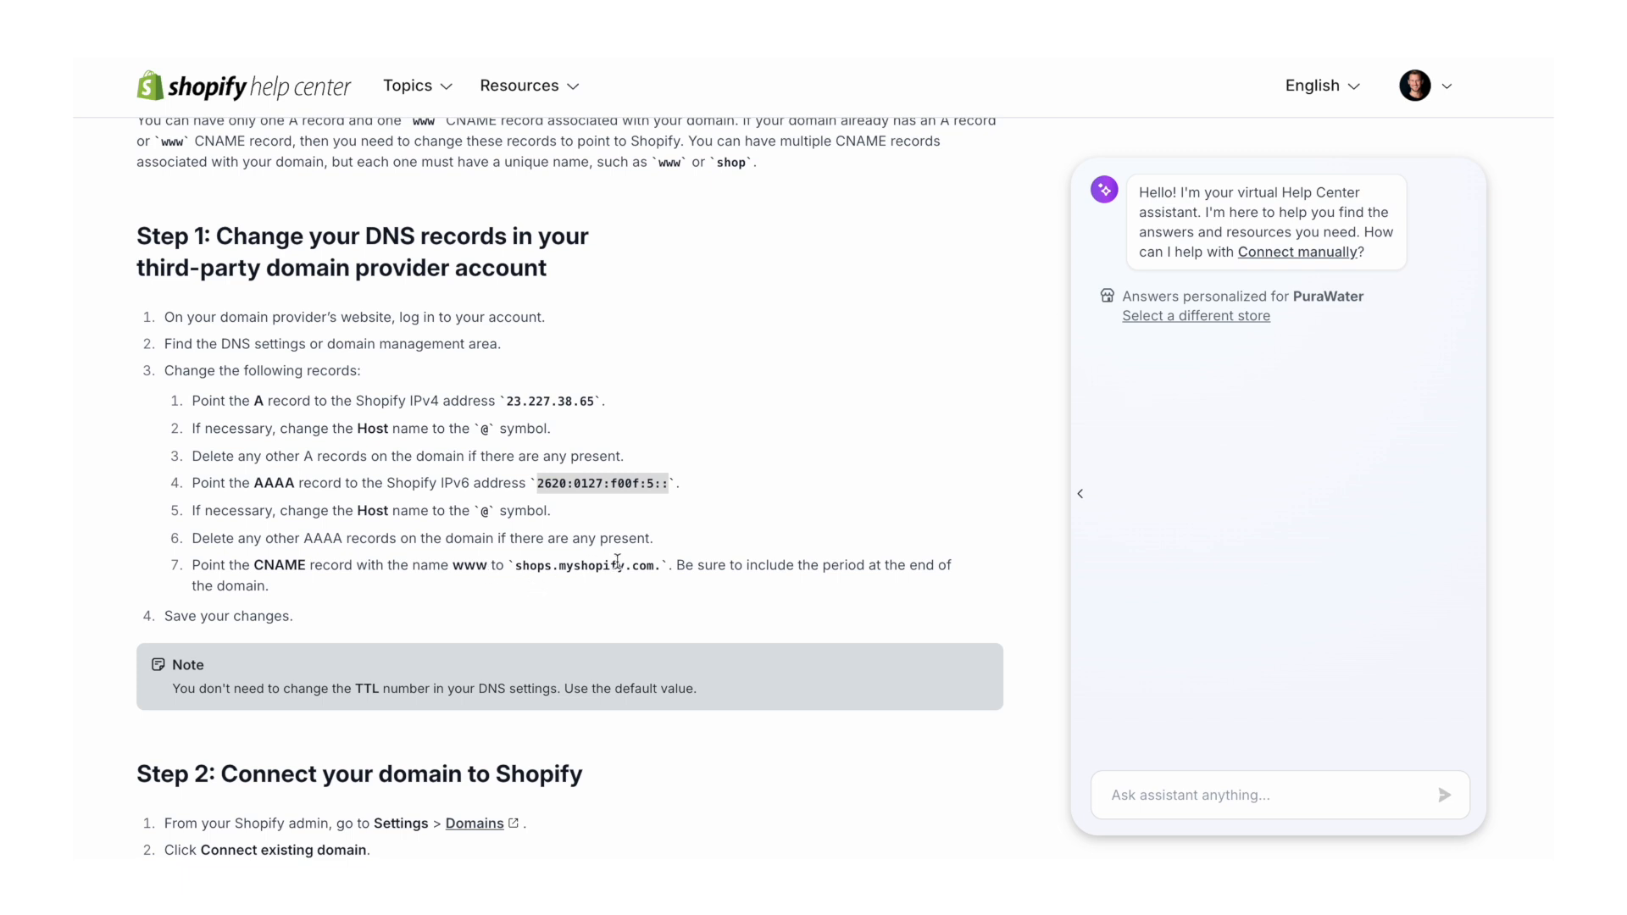
left_click_drag(660, 569, 517, 571)
key("ctrl+c")
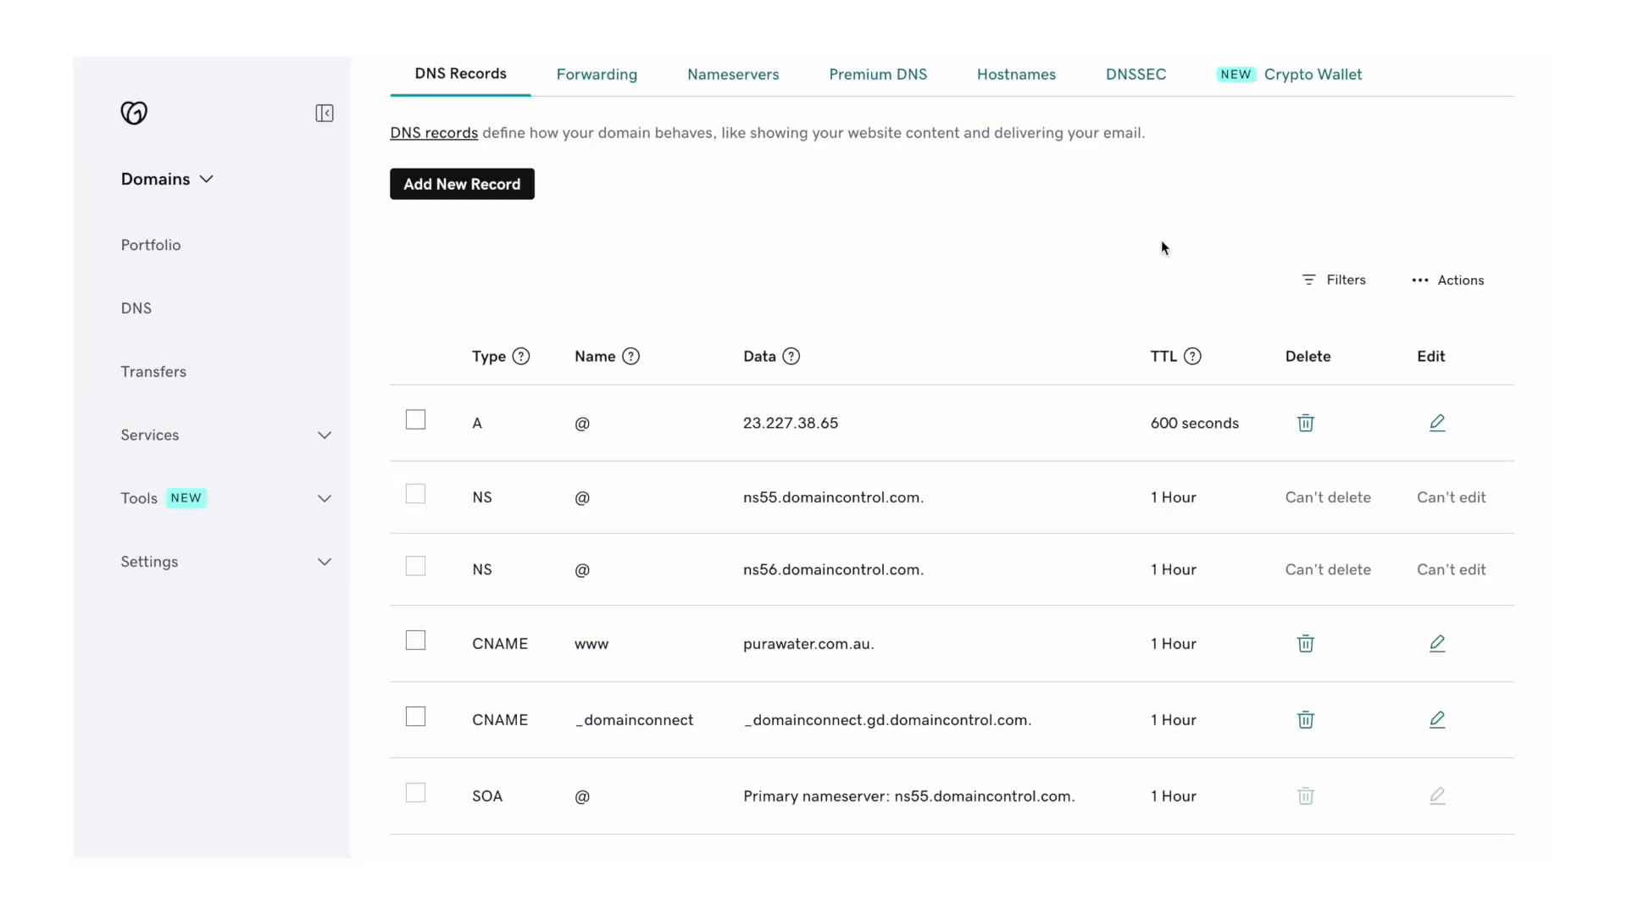
scroll(1076, 385, "down", 3)
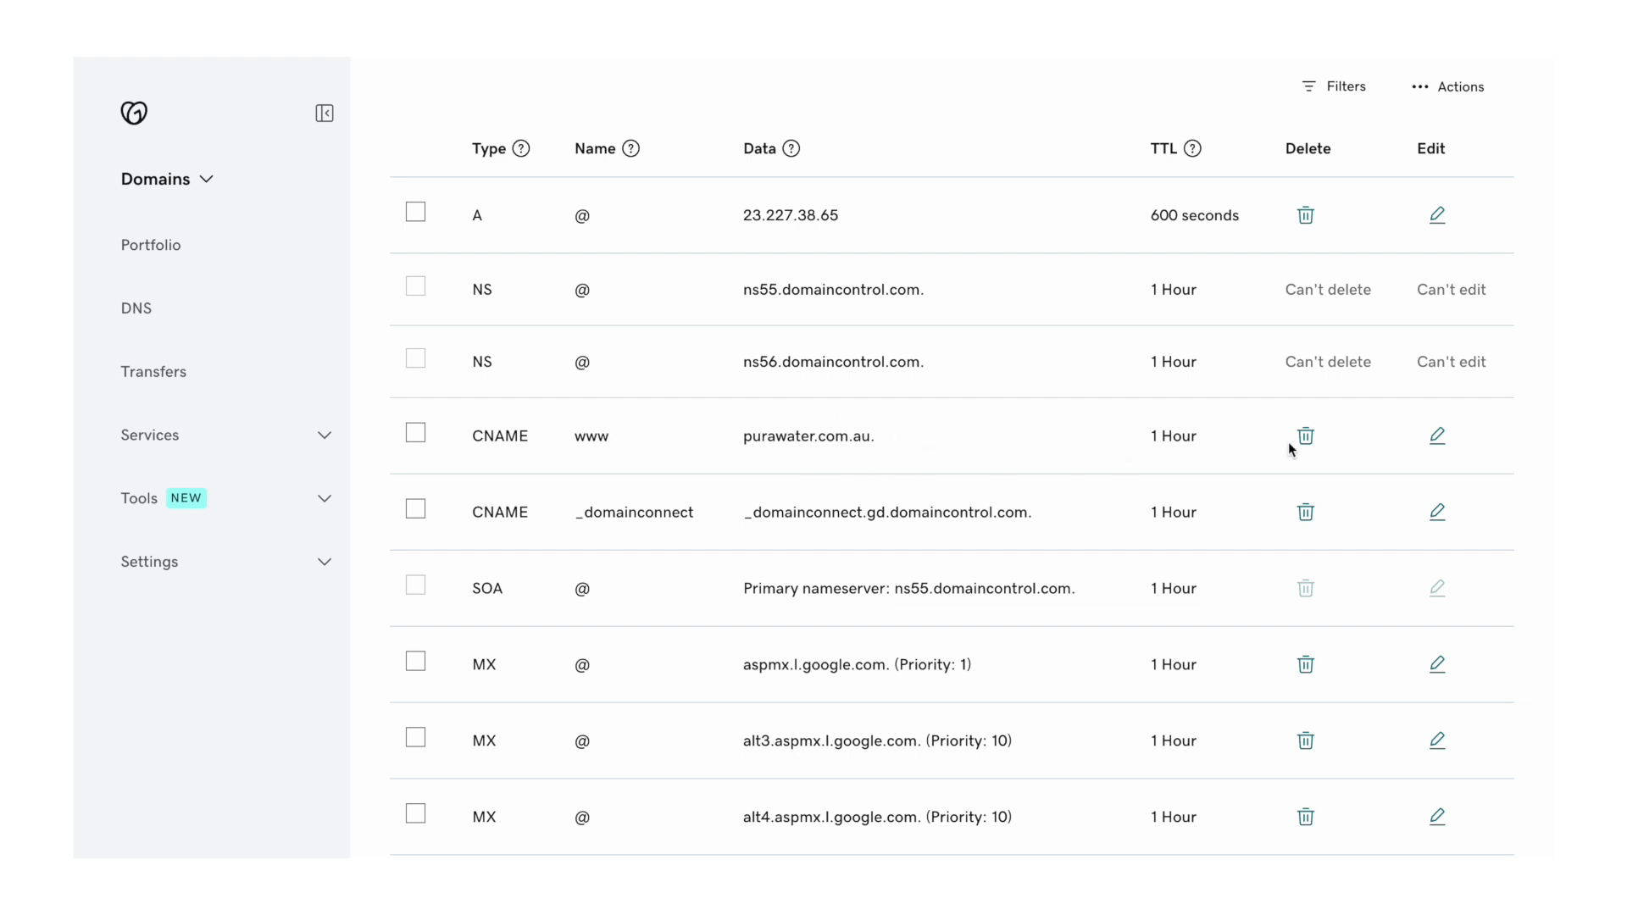
left_click(1437, 436)
triple_click(1037, 512)
key("ctrl+v")
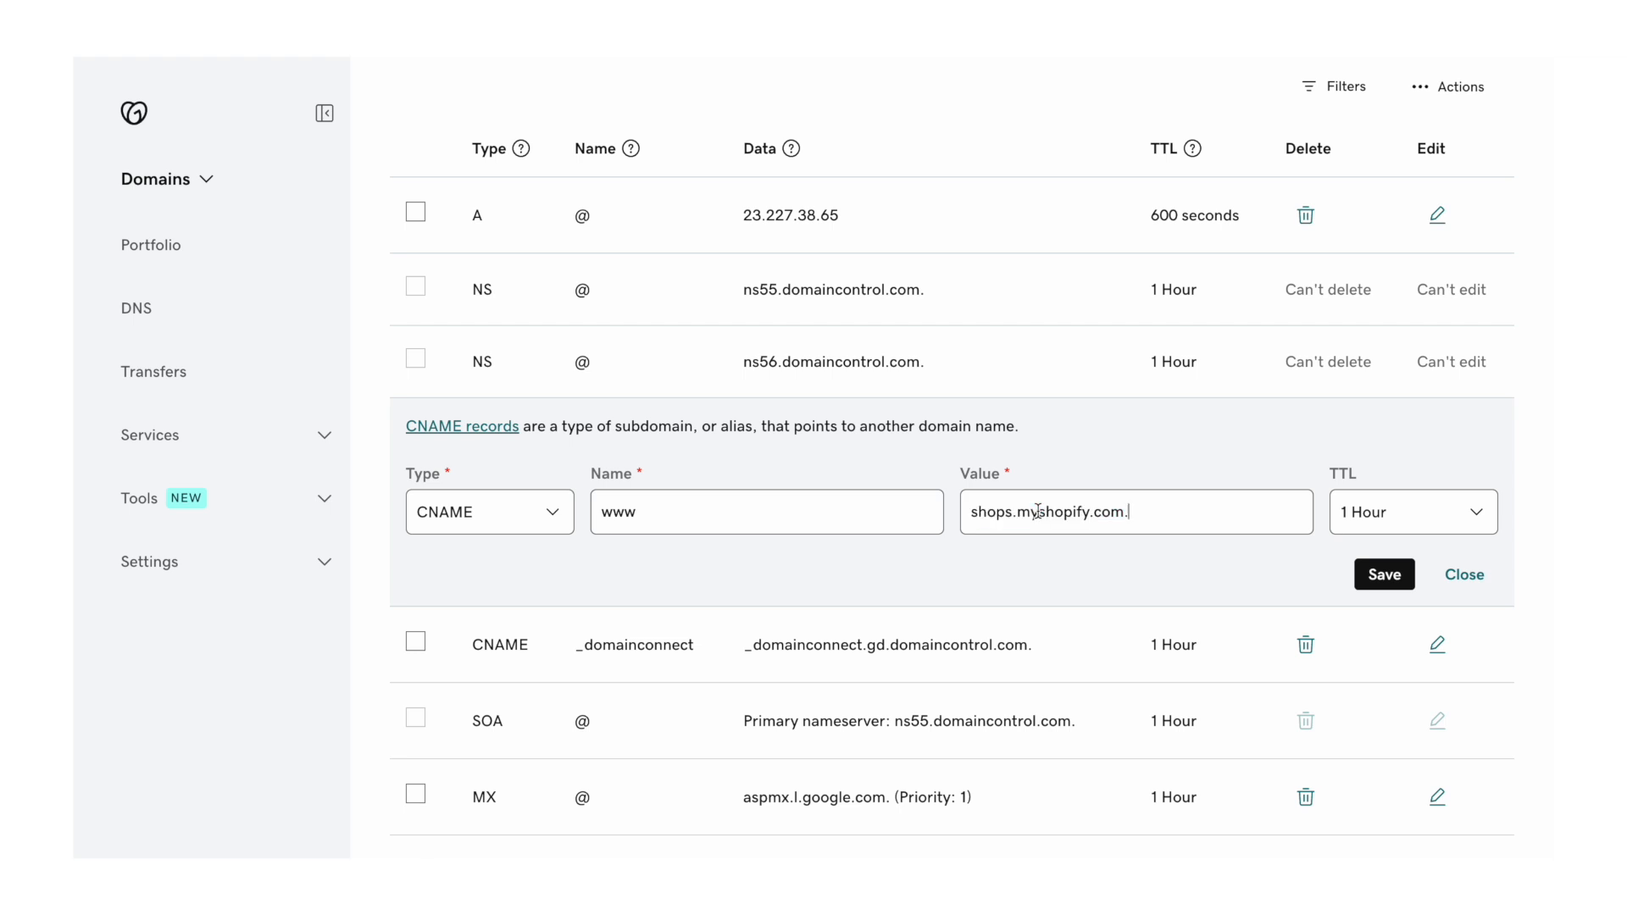
left_click(1373, 580)
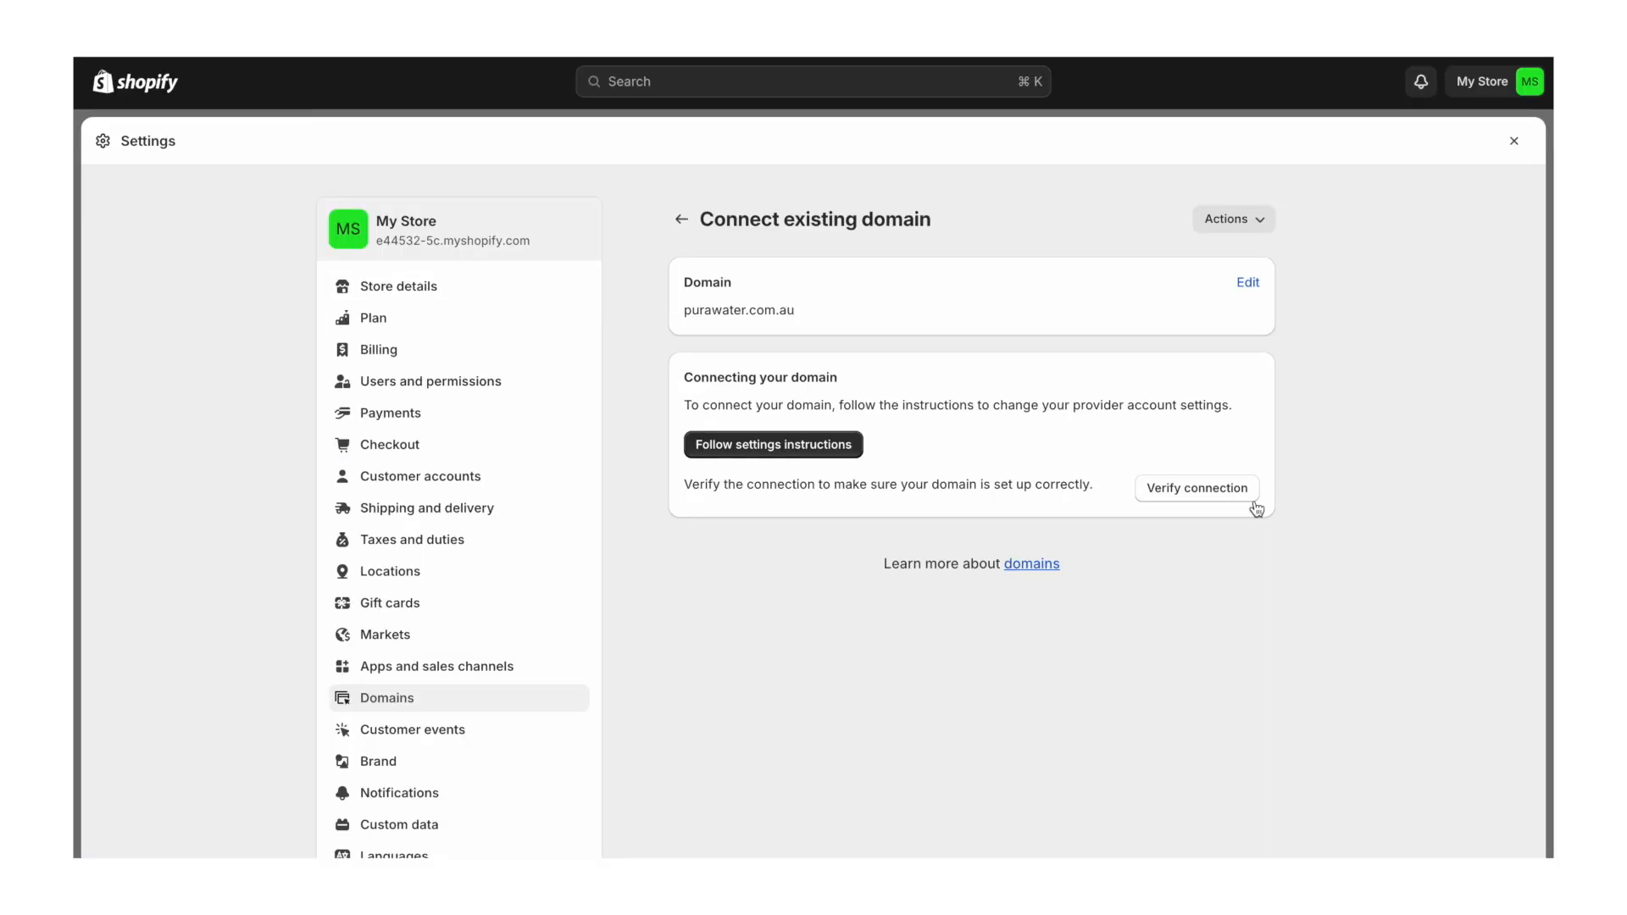
- Verify the purawater.com.au connection and review it as the Online Store's primary domain
left_click(1196, 487)
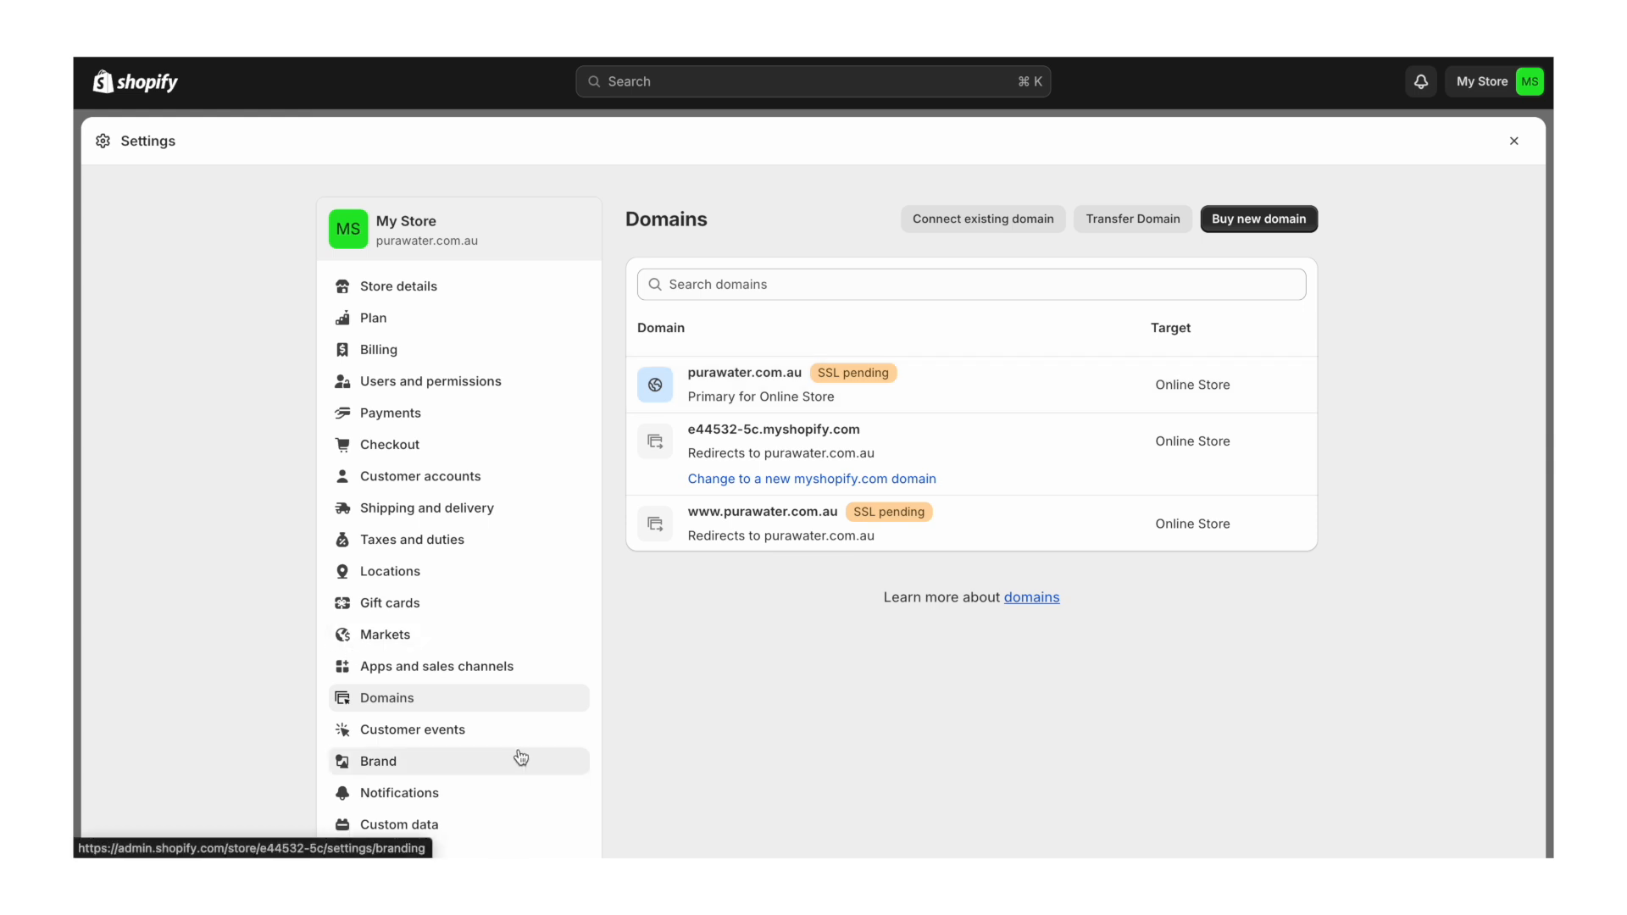
scroll(509, 746, "down", 2)
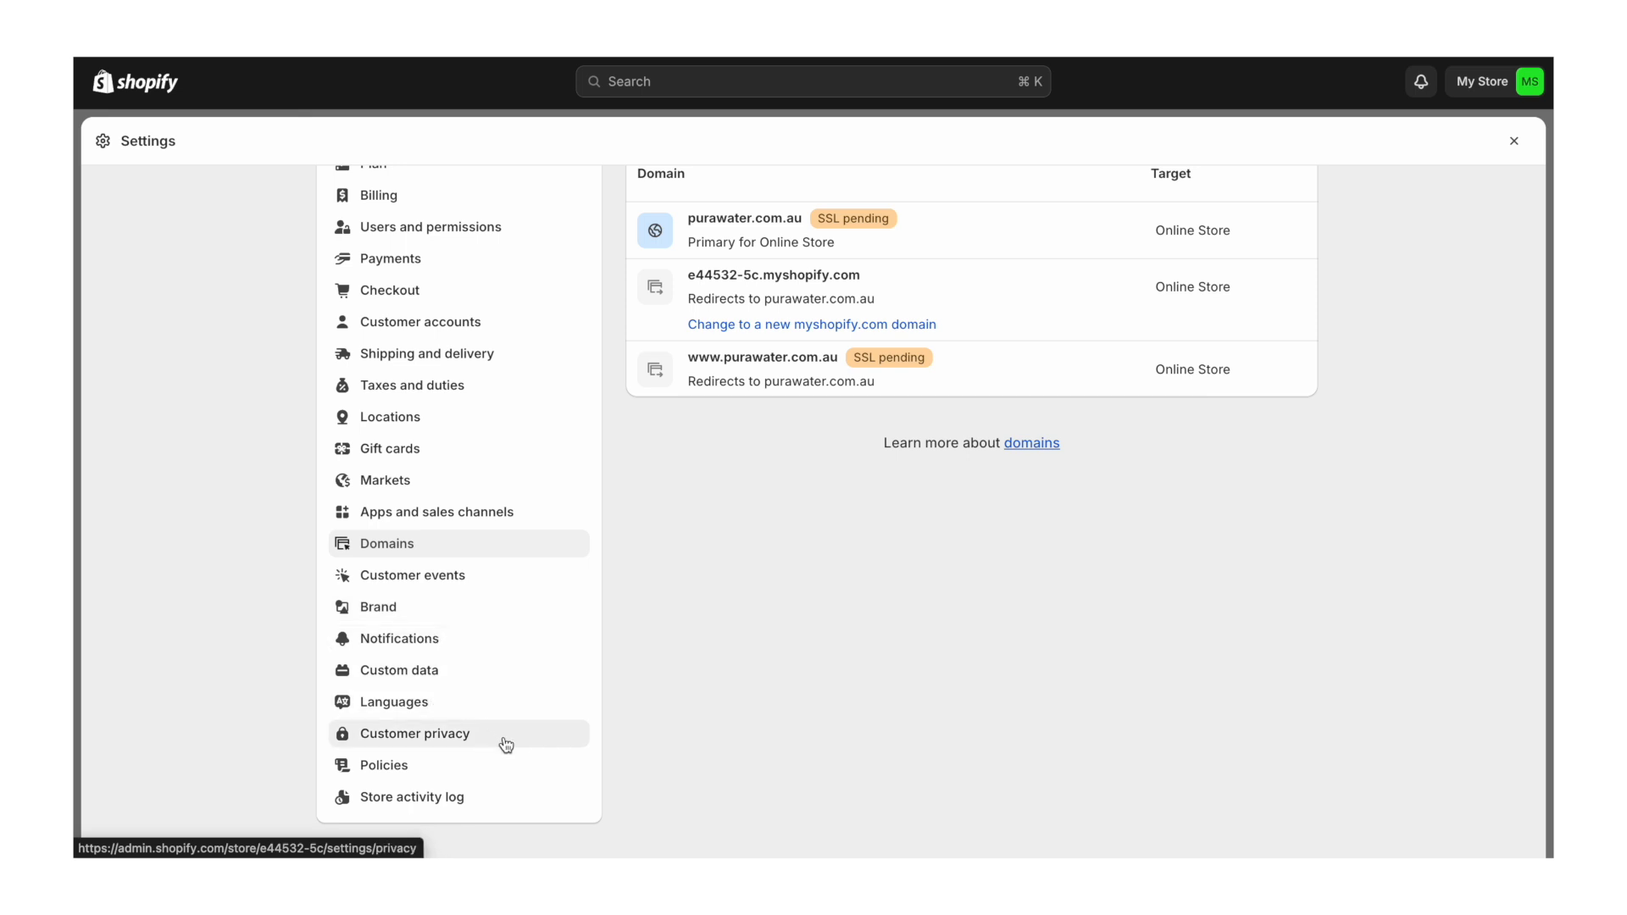
- Fill the return policy with Shopify's template text
left_click(394, 769)
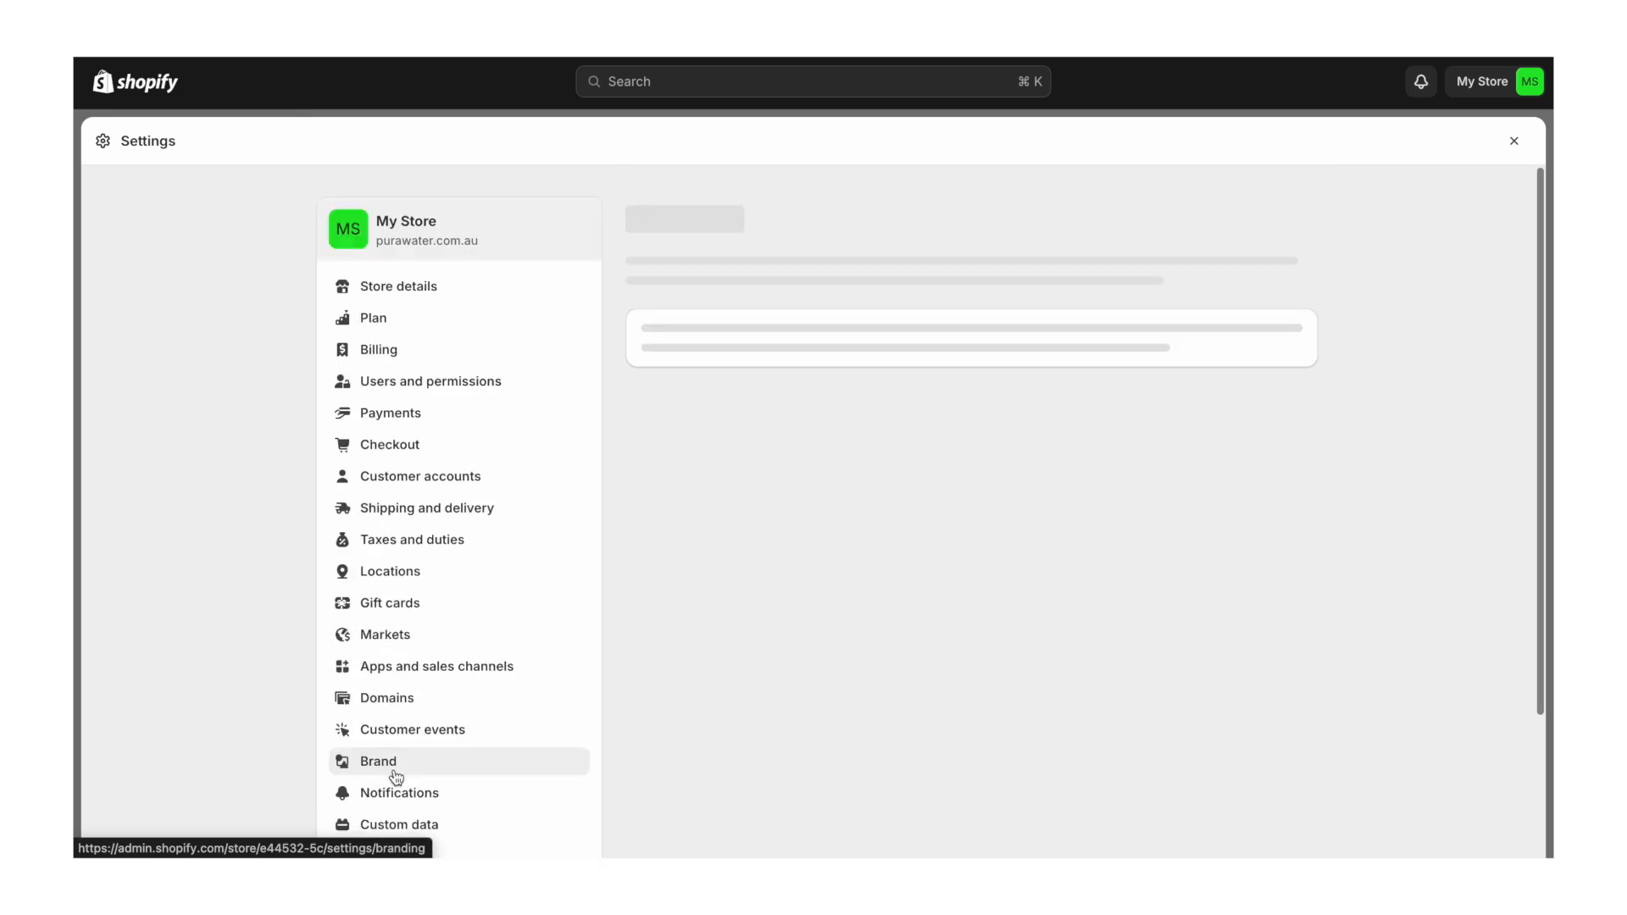
scroll(373, 666, "down", 3)
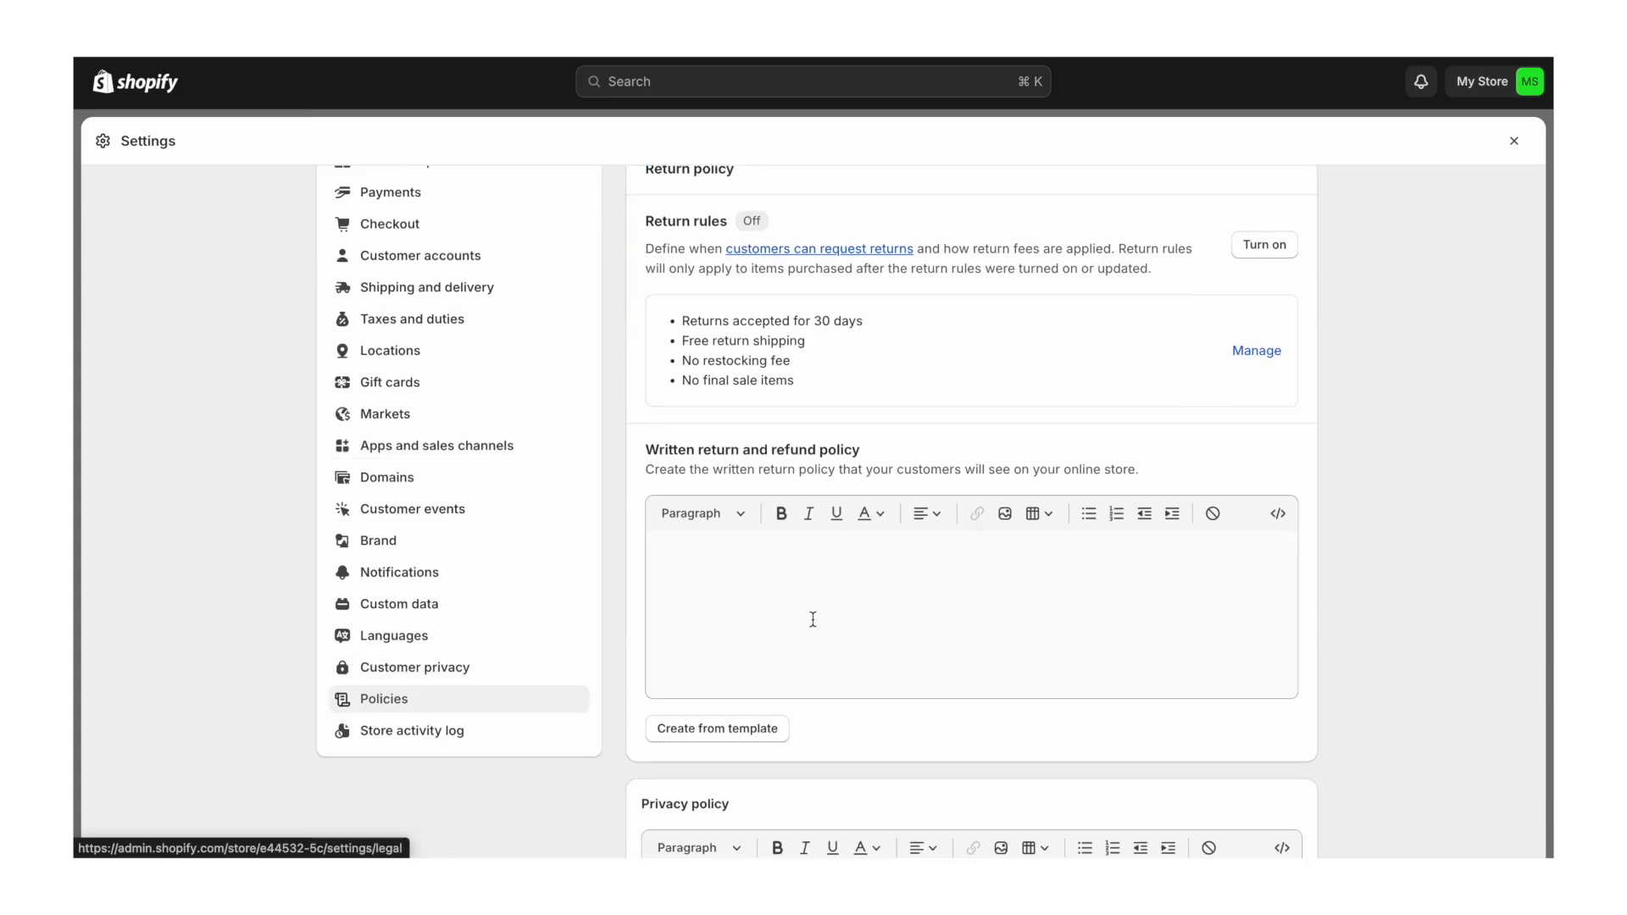
scroll(813, 620, "down", 10)
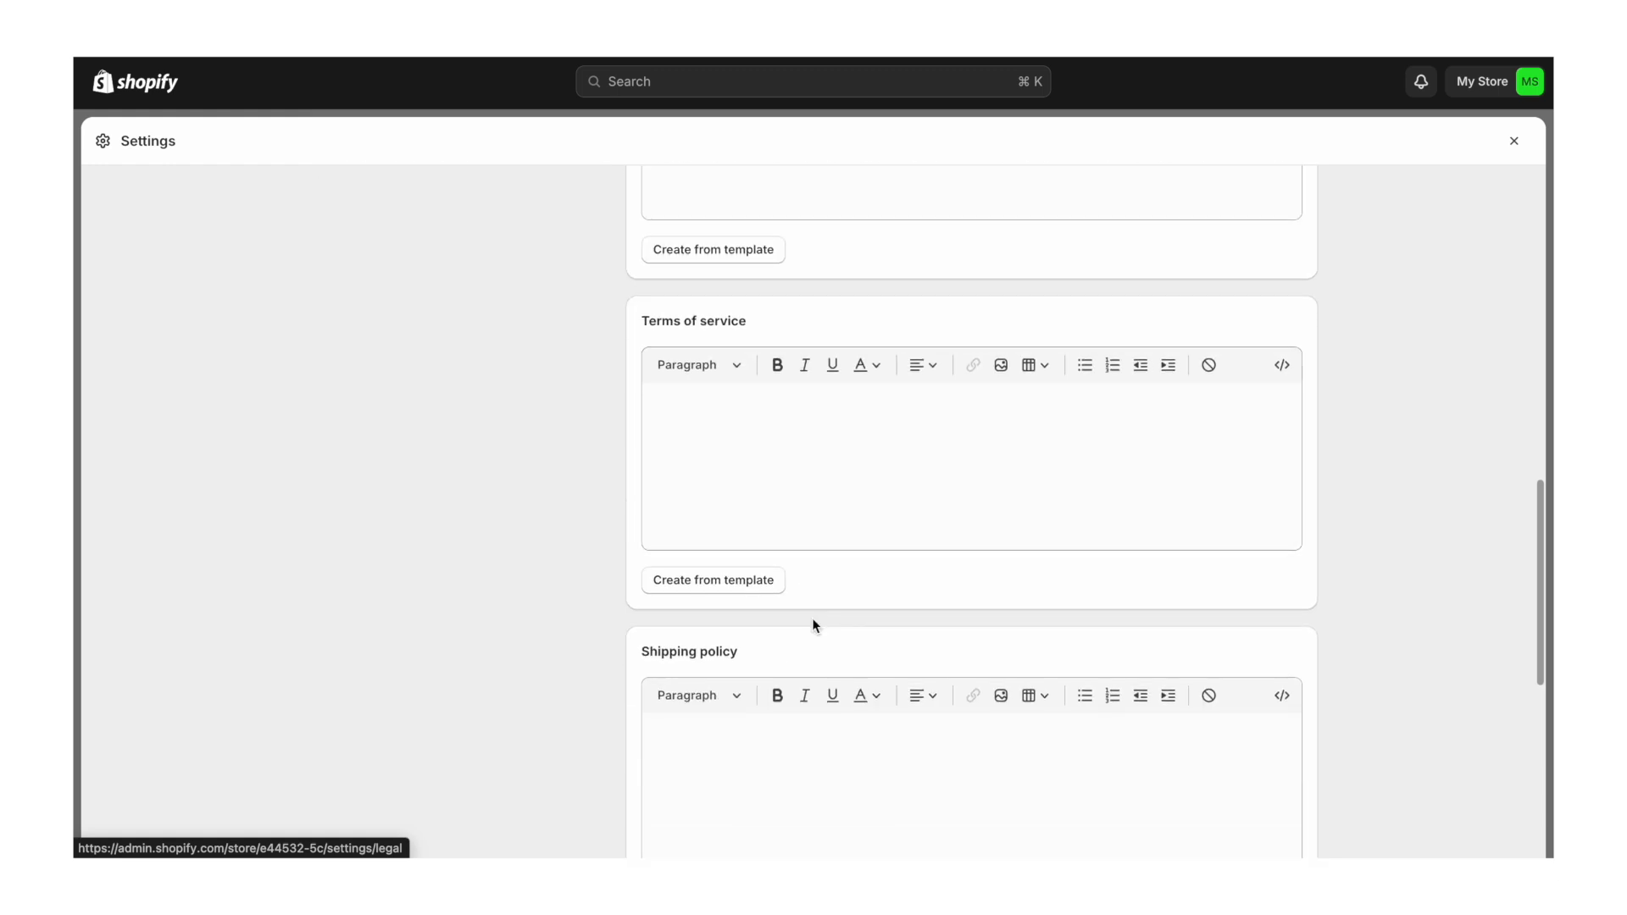
scroll(813, 620, "down", 3)
scroll(812, 618, "up", 9)
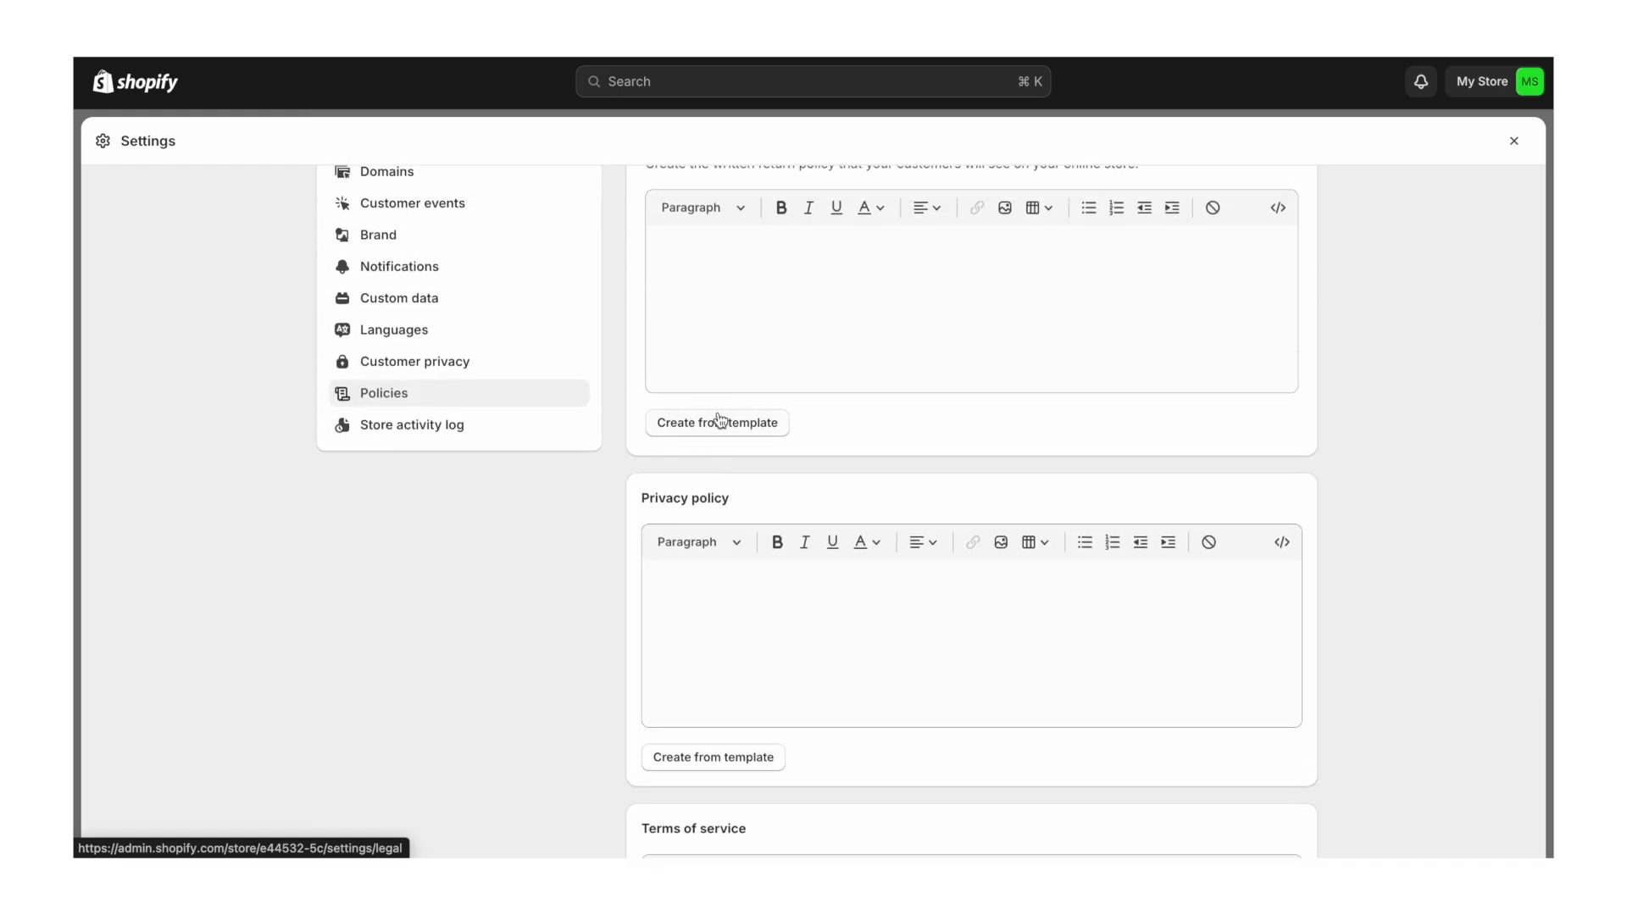
scroll(742, 432, "up", 3)
scroll(740, 428, "up", 2)
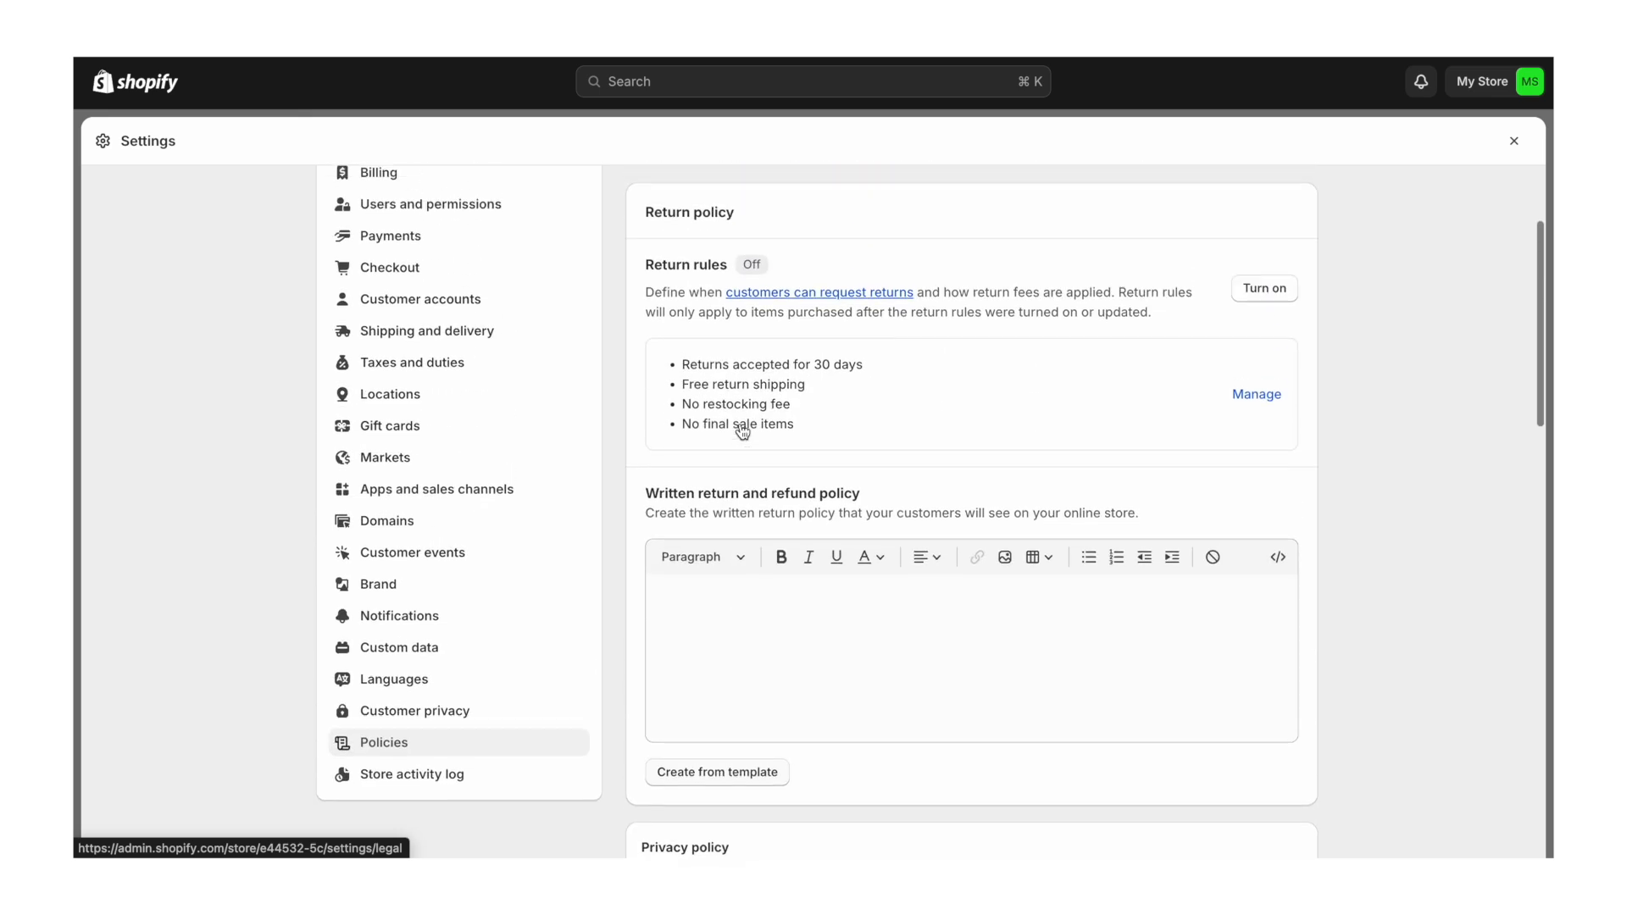
scroll(733, 458, "down", 3)
left_click(713, 637)
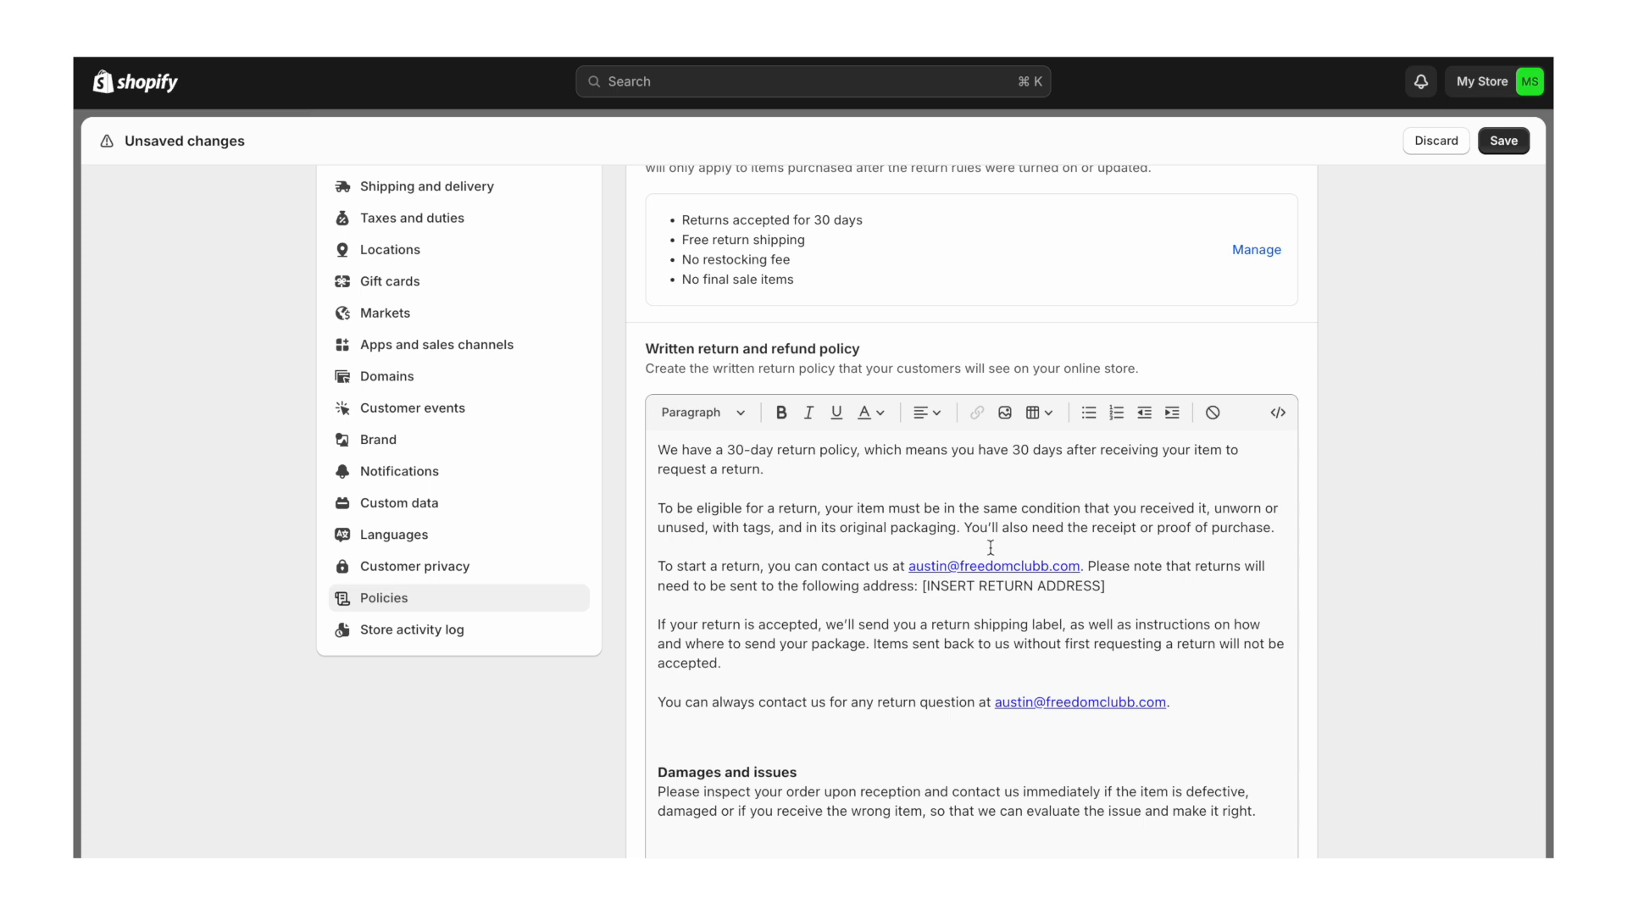
- Replace the template's old e-mail with the PuraWater contact e-mail in both paragraphs
left_click_drag(1080, 567, 909, 573)
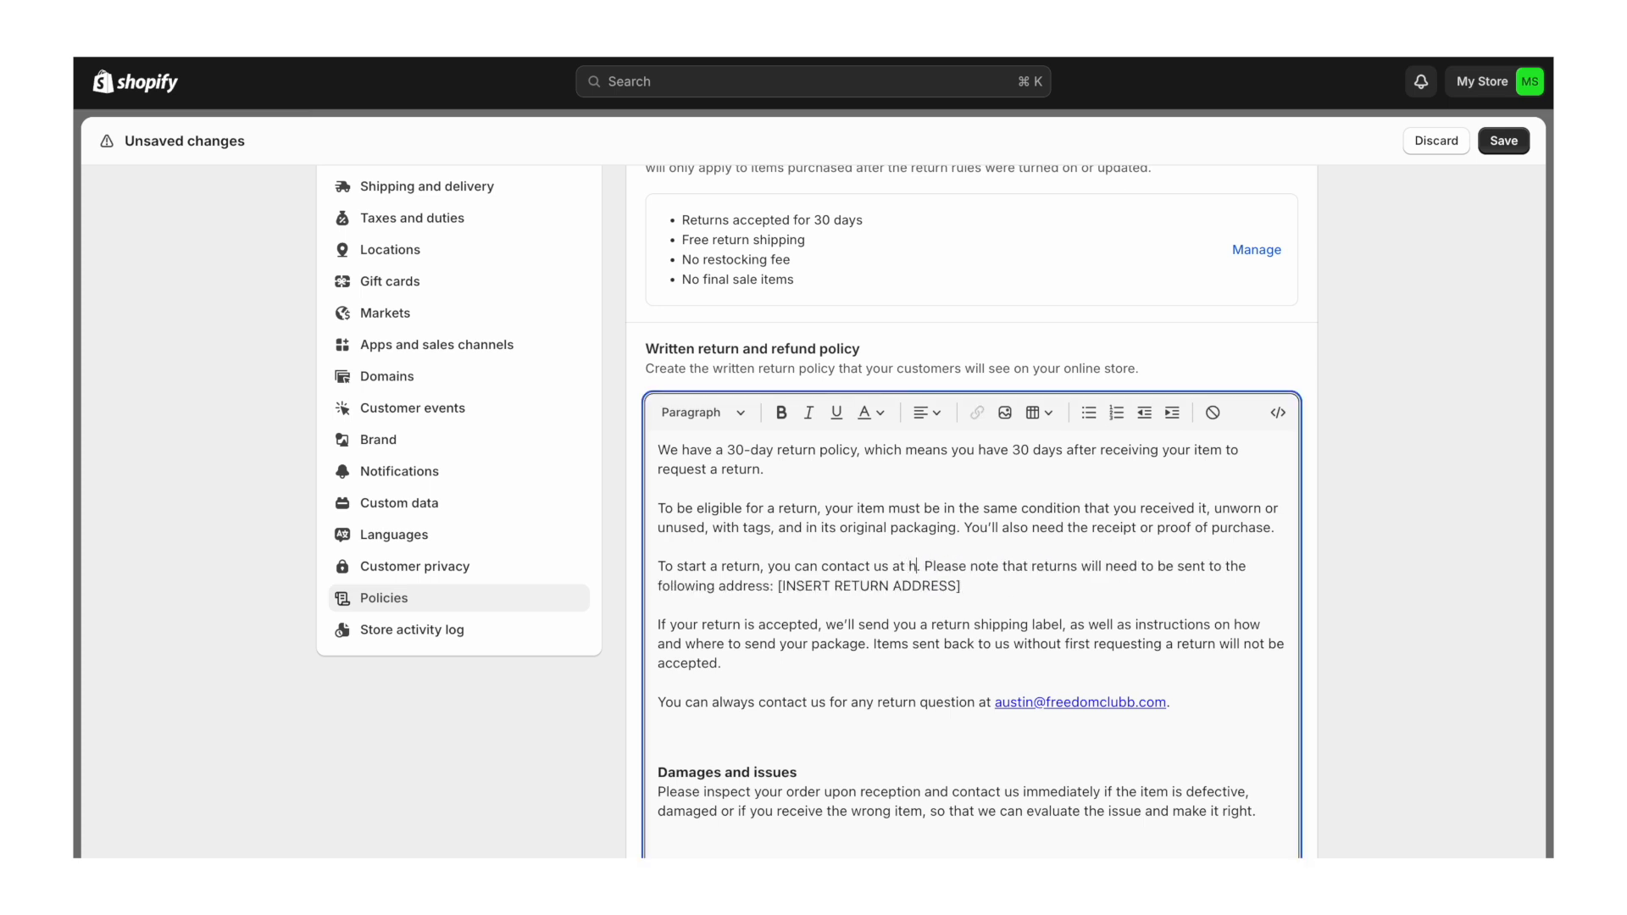
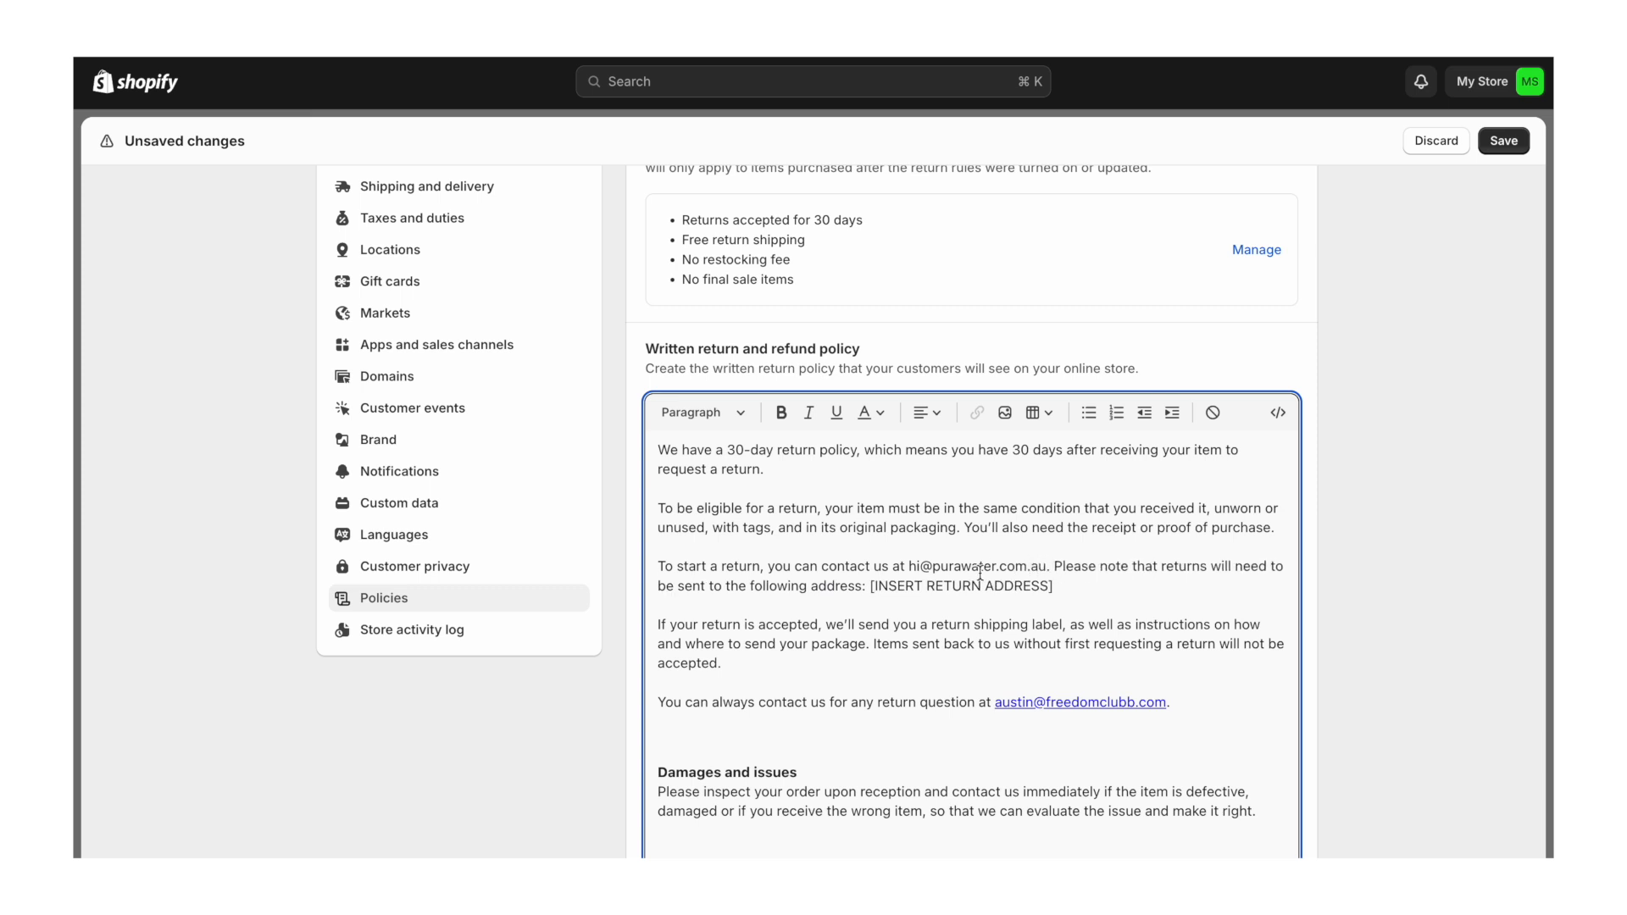
left_click_drag(1049, 567, 908, 567)
key("super+c")
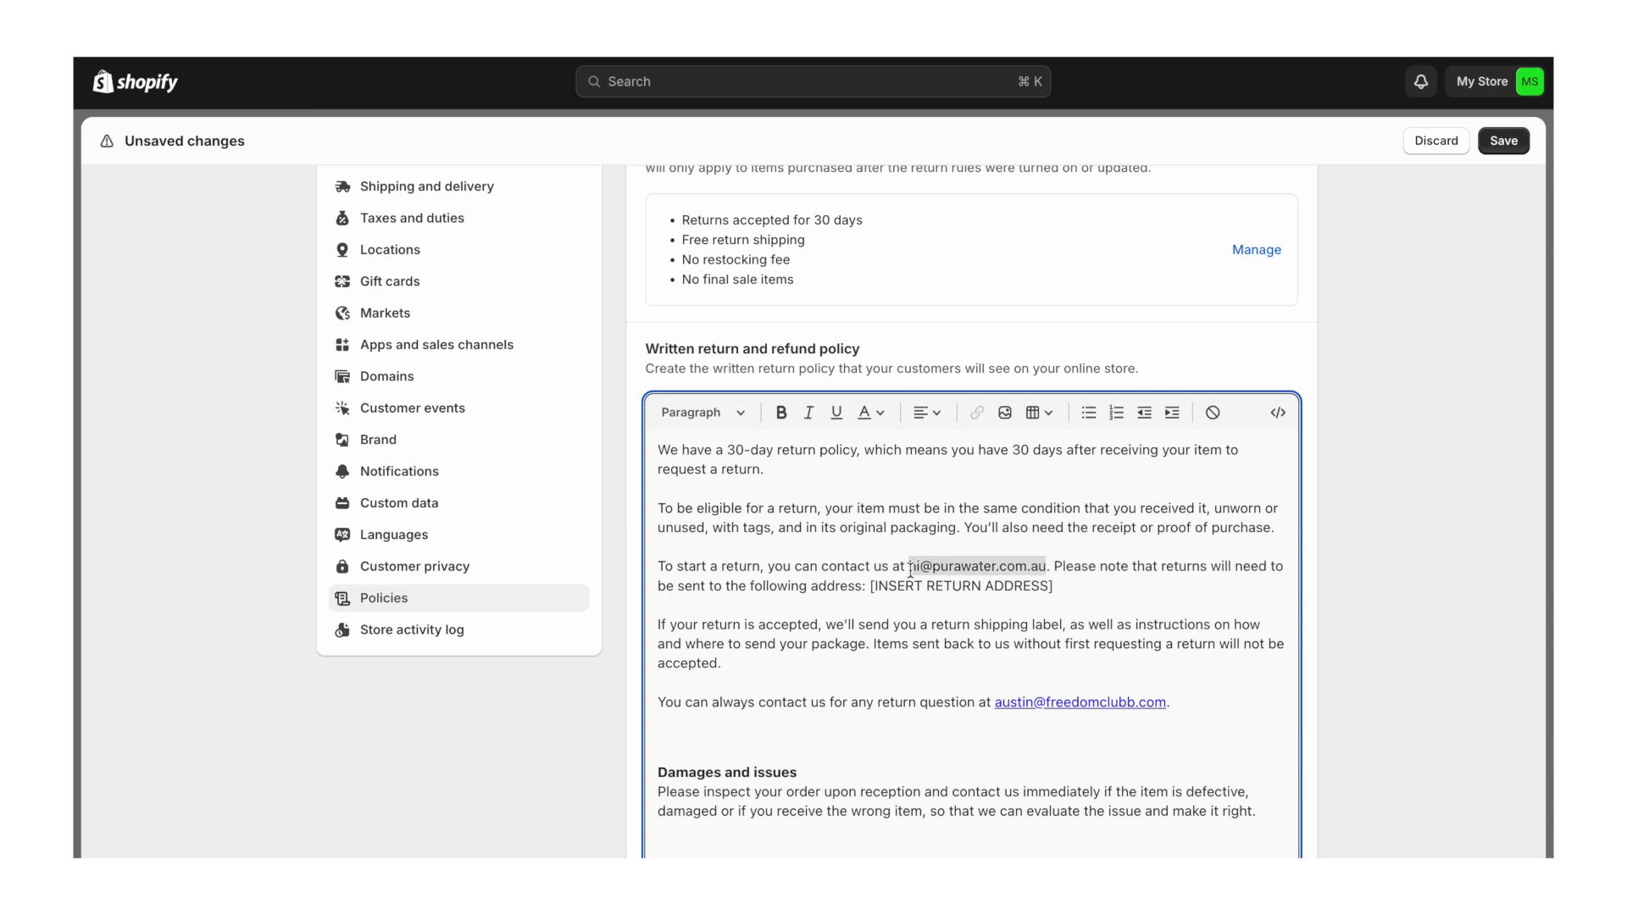
left_click_drag(1168, 709, 996, 706)
key("super+v")
scroll(995, 706, "down", 3)
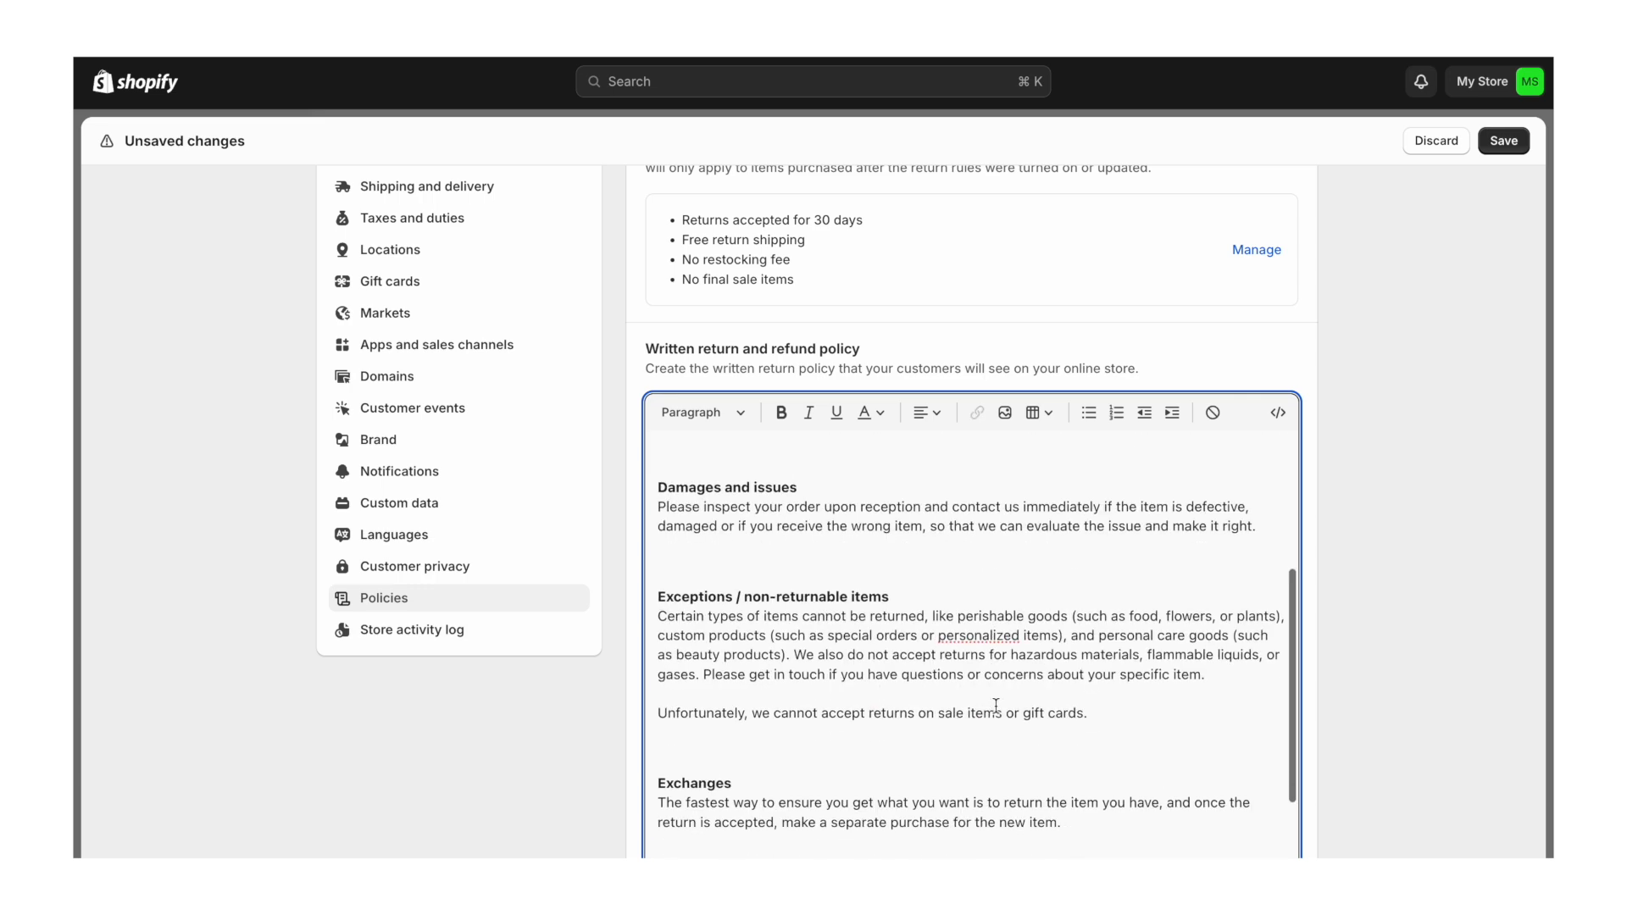
scroll(996, 706, "up", 1)
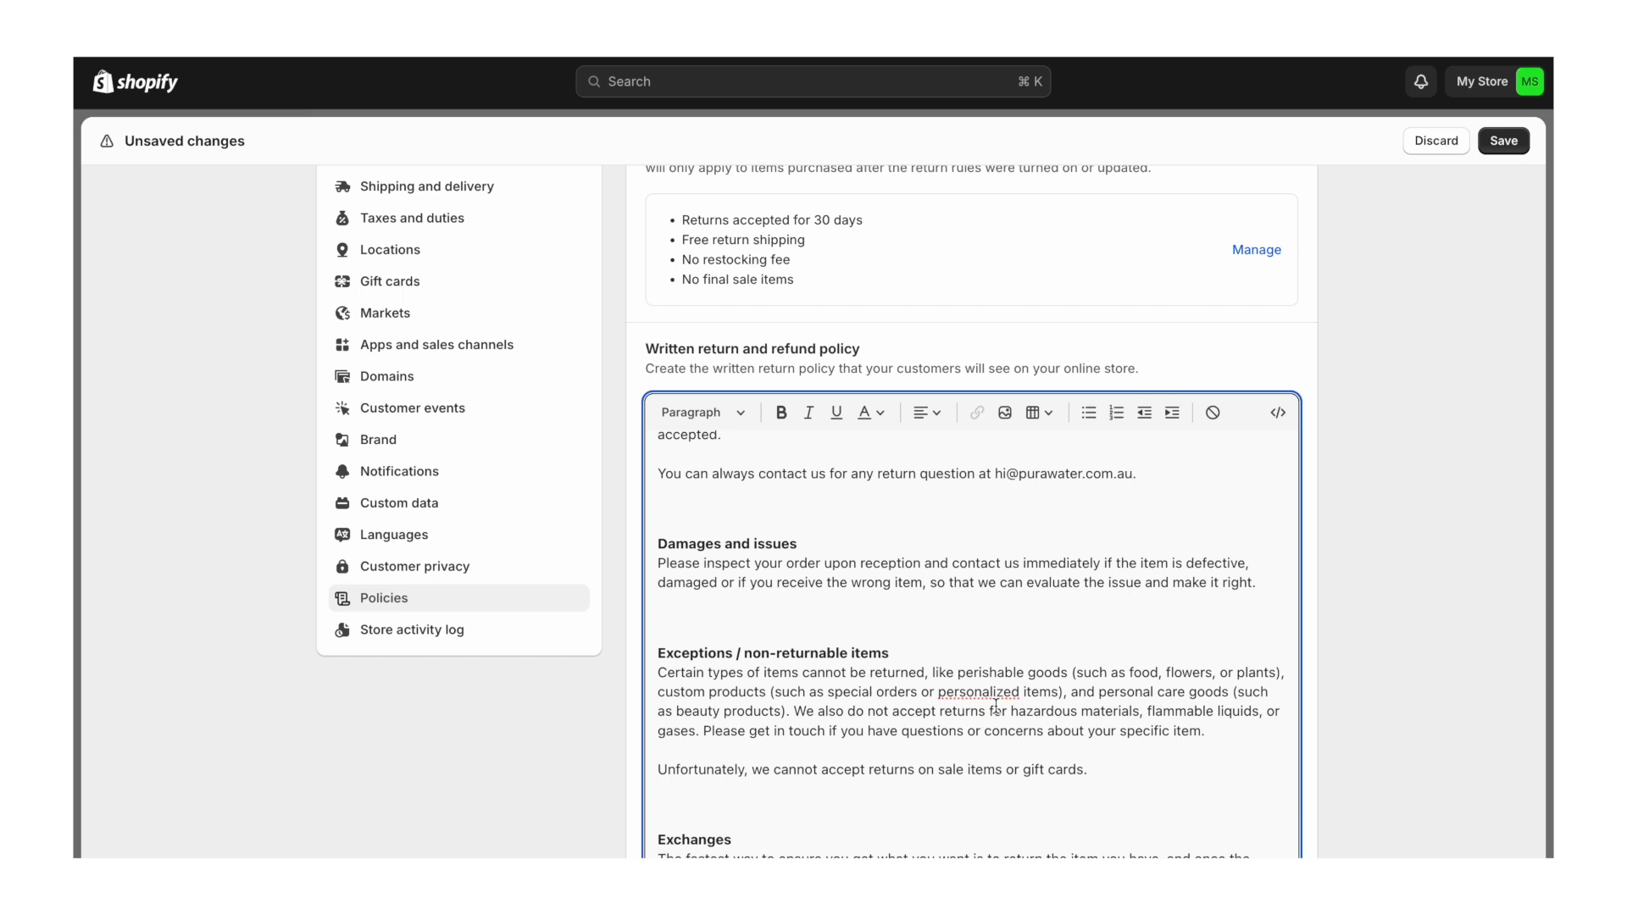
- Delete the European Union cooling-off section from the return policy
scroll(1059, 813, "down", 5)
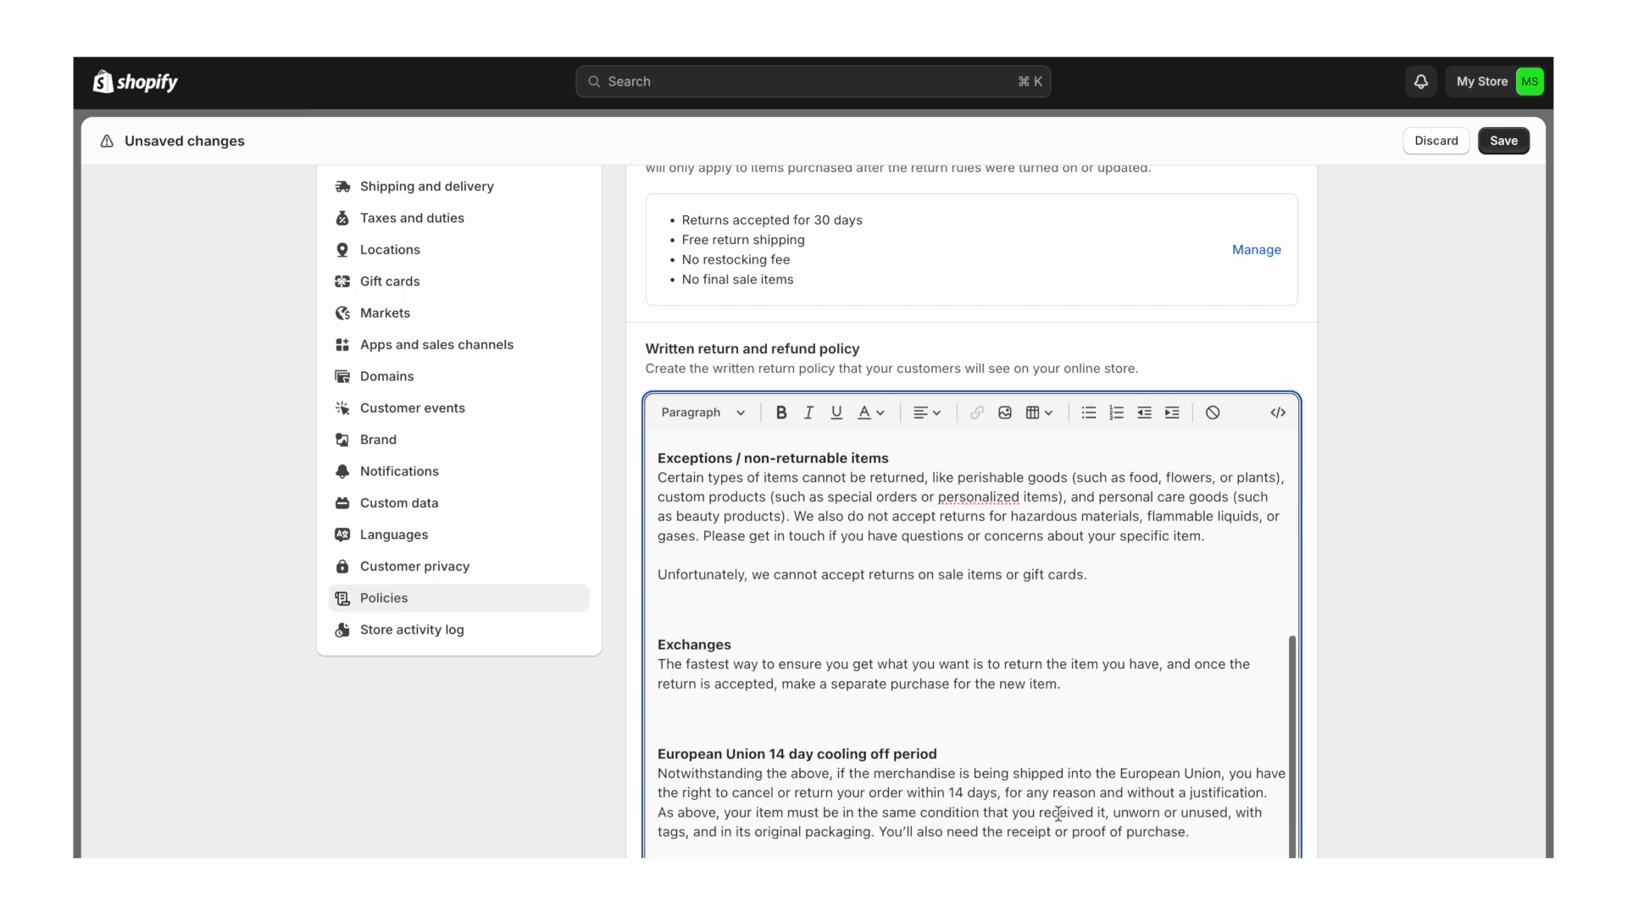
scroll(1411, 536, "down", 2)
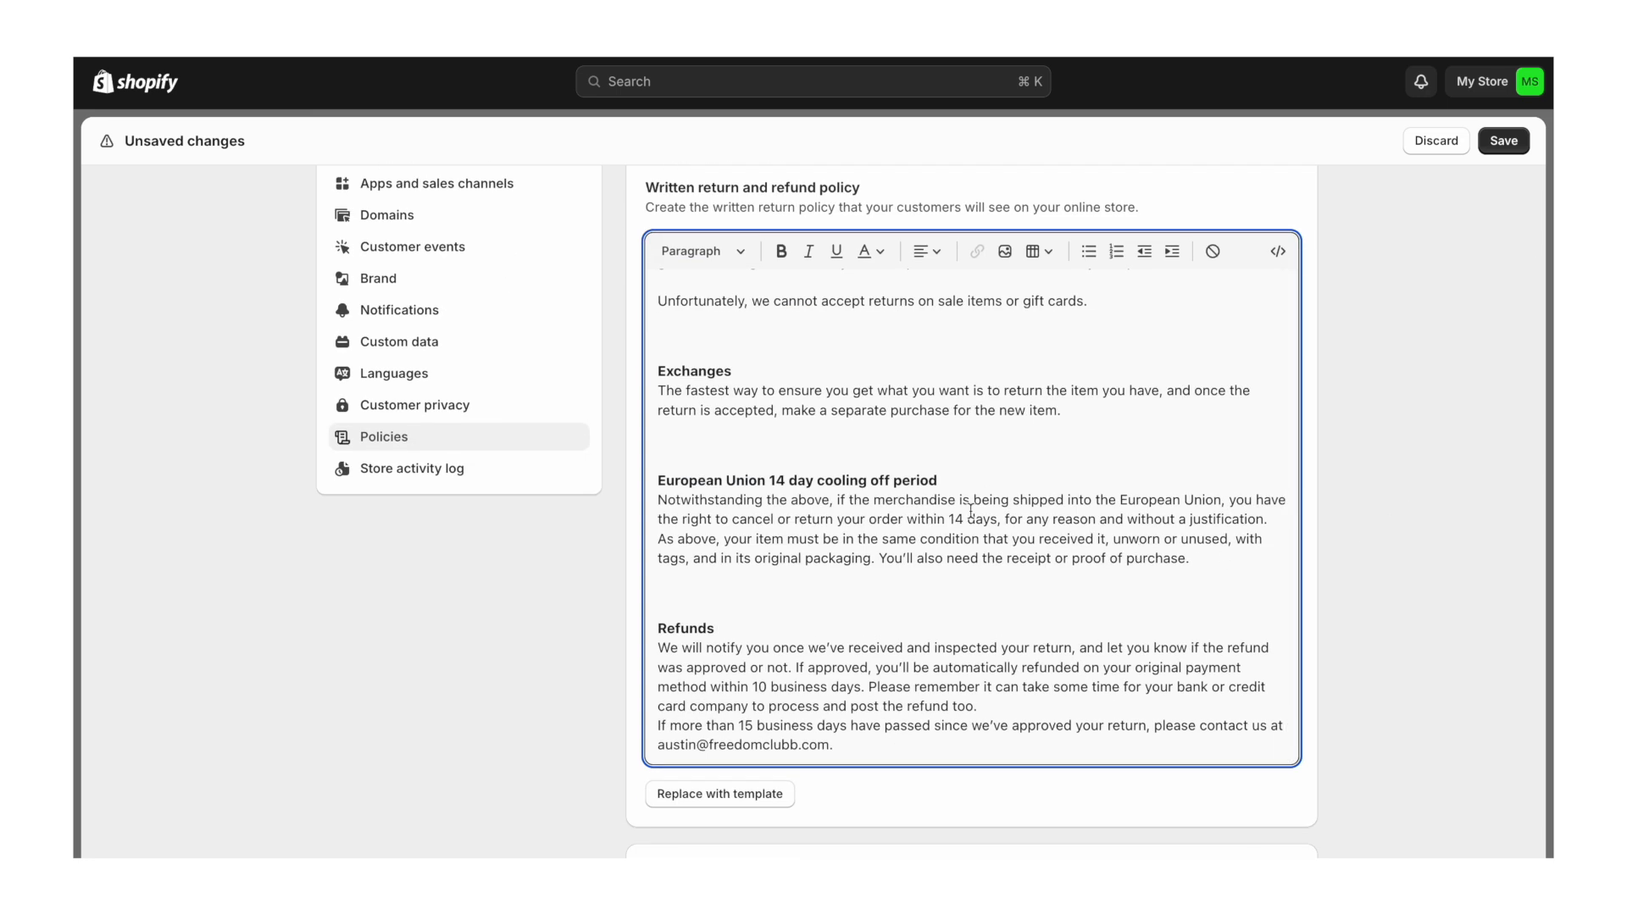
left_click(1193, 560)
left_click_drag(1170, 559, 658, 475)
key("BackSpace")
key("BackSpace")
key("BackSpace")
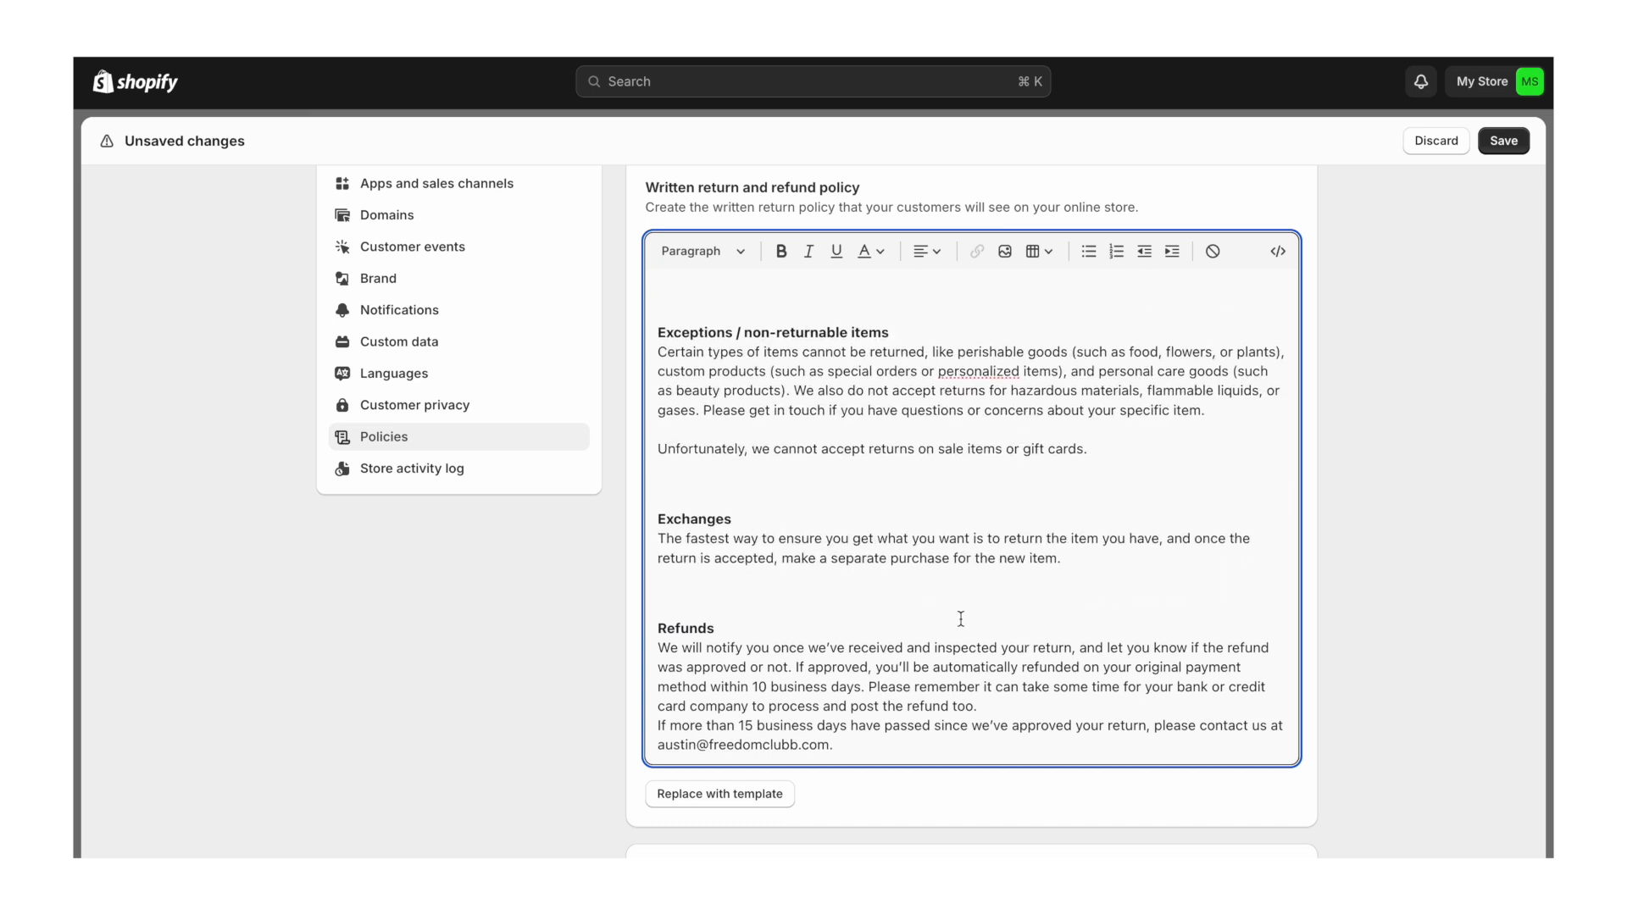
scroll(1068, 432, "up", 5)
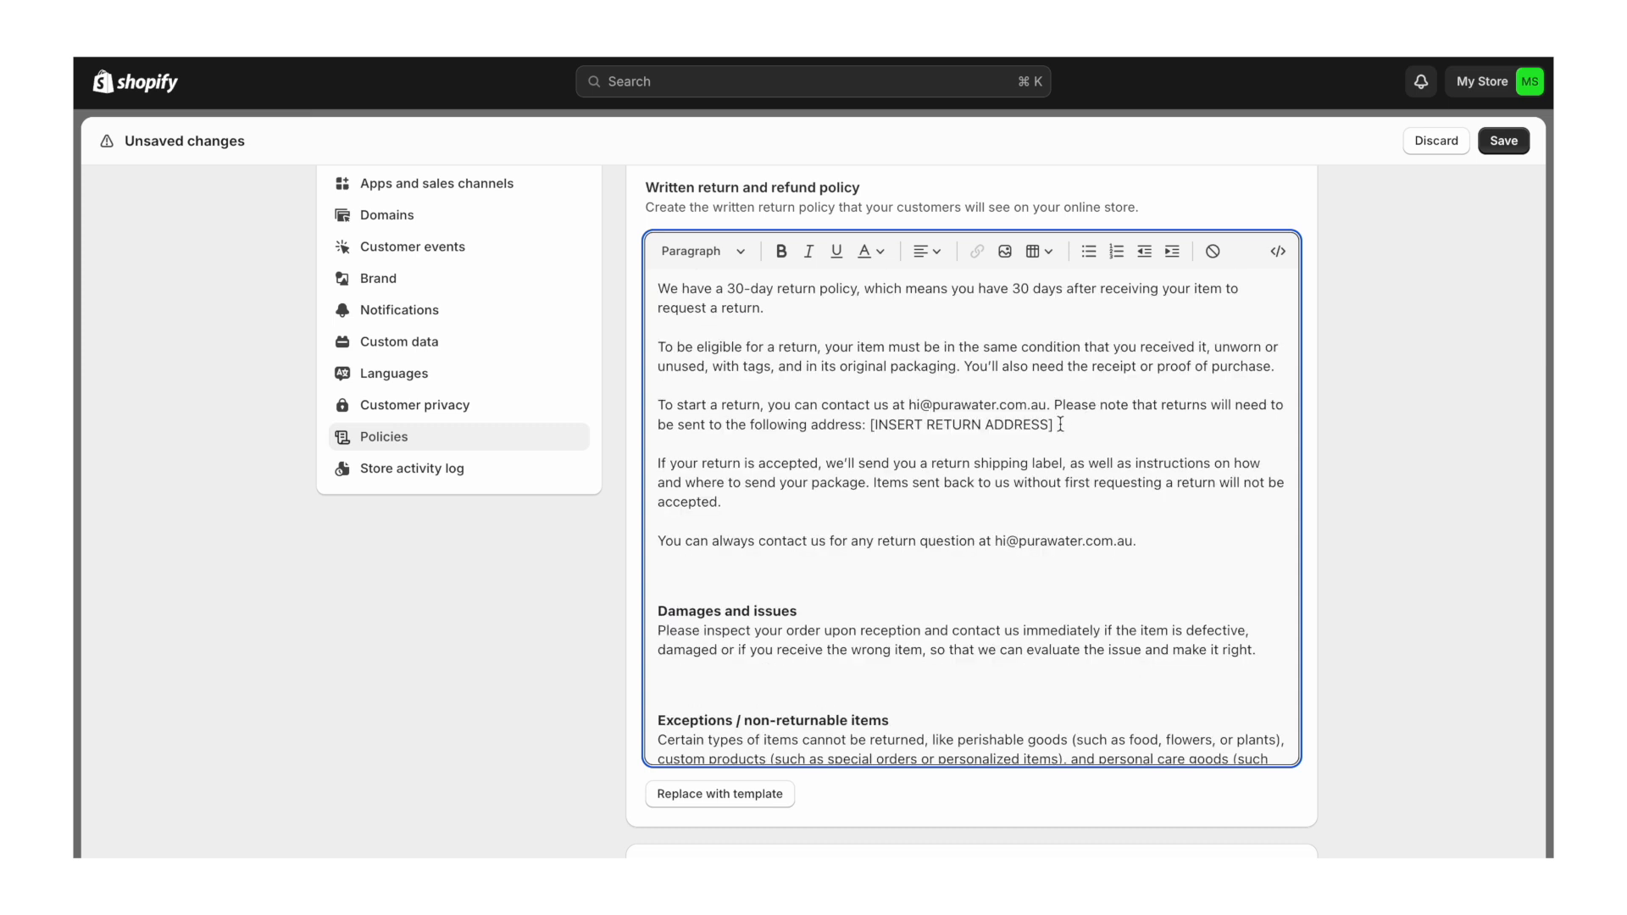
- Delete the 'Please note… [INSERT RETURN ADDRESS]' sentence from the return policy text
left_click(1060, 431)
left_click_drag(1073, 422, 798, 417)
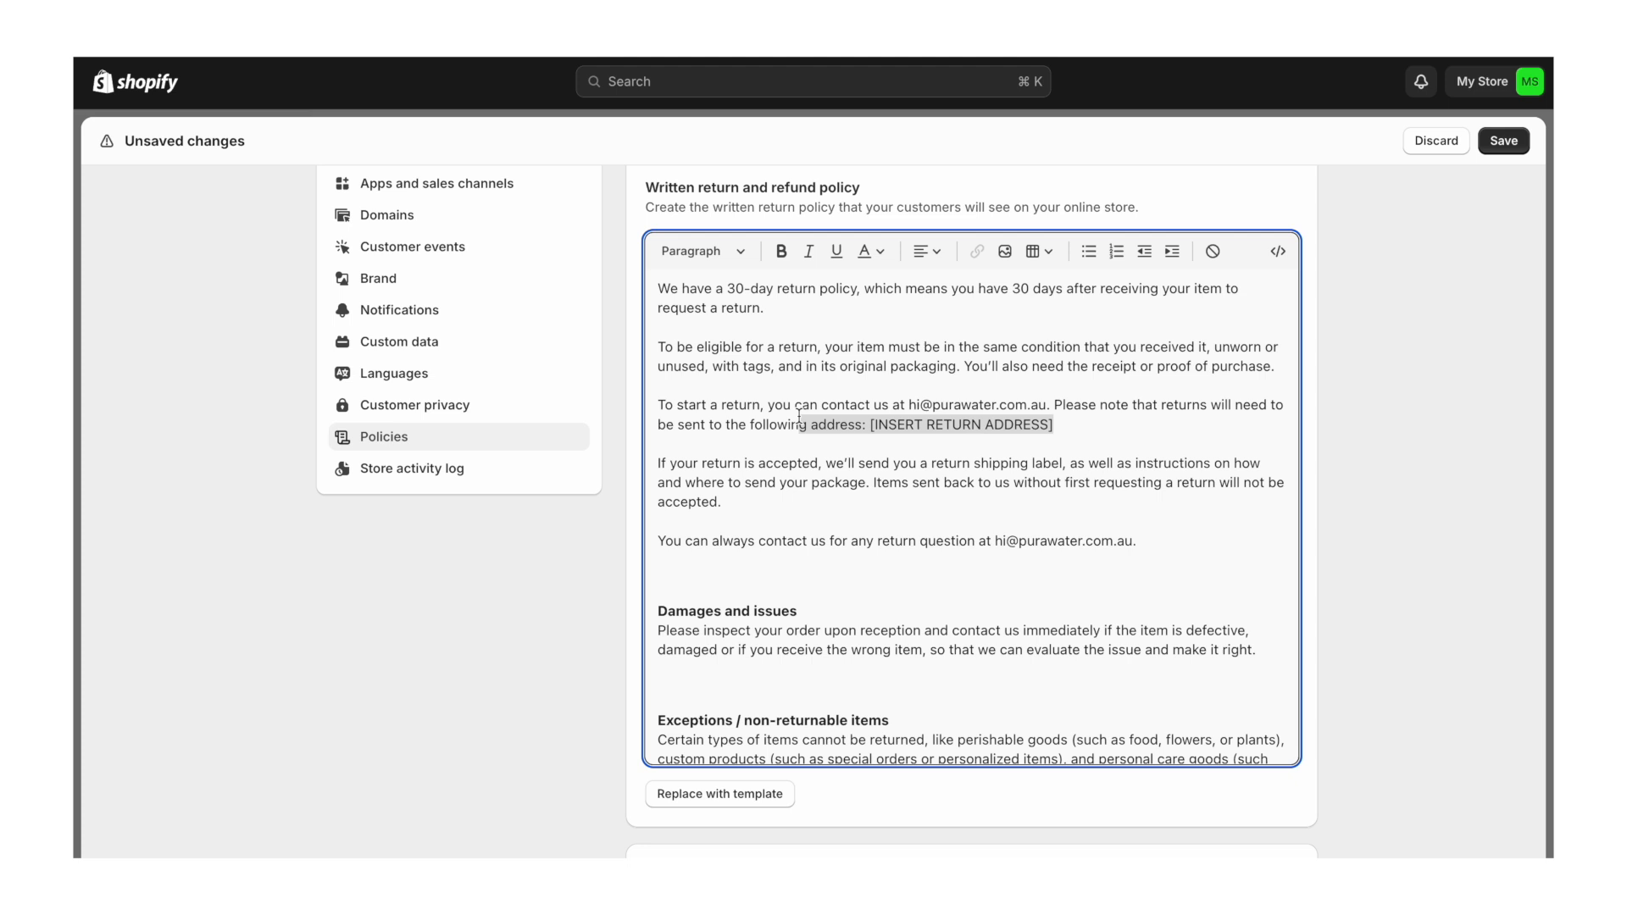
left_click_drag(799, 416, 1054, 404)
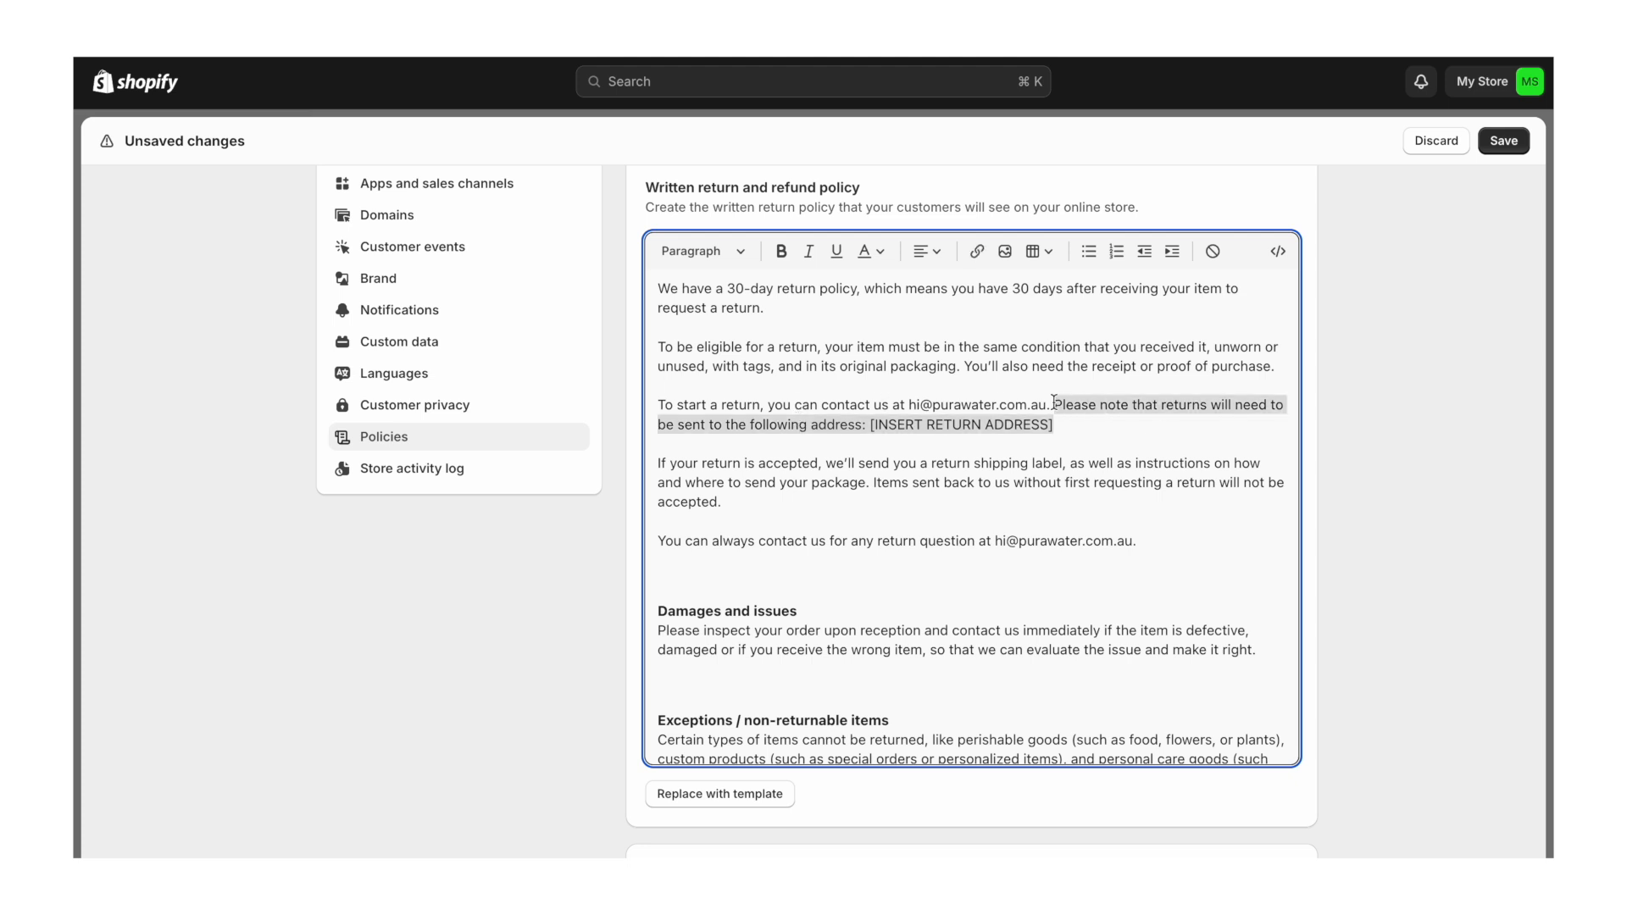
key("BackSpace")
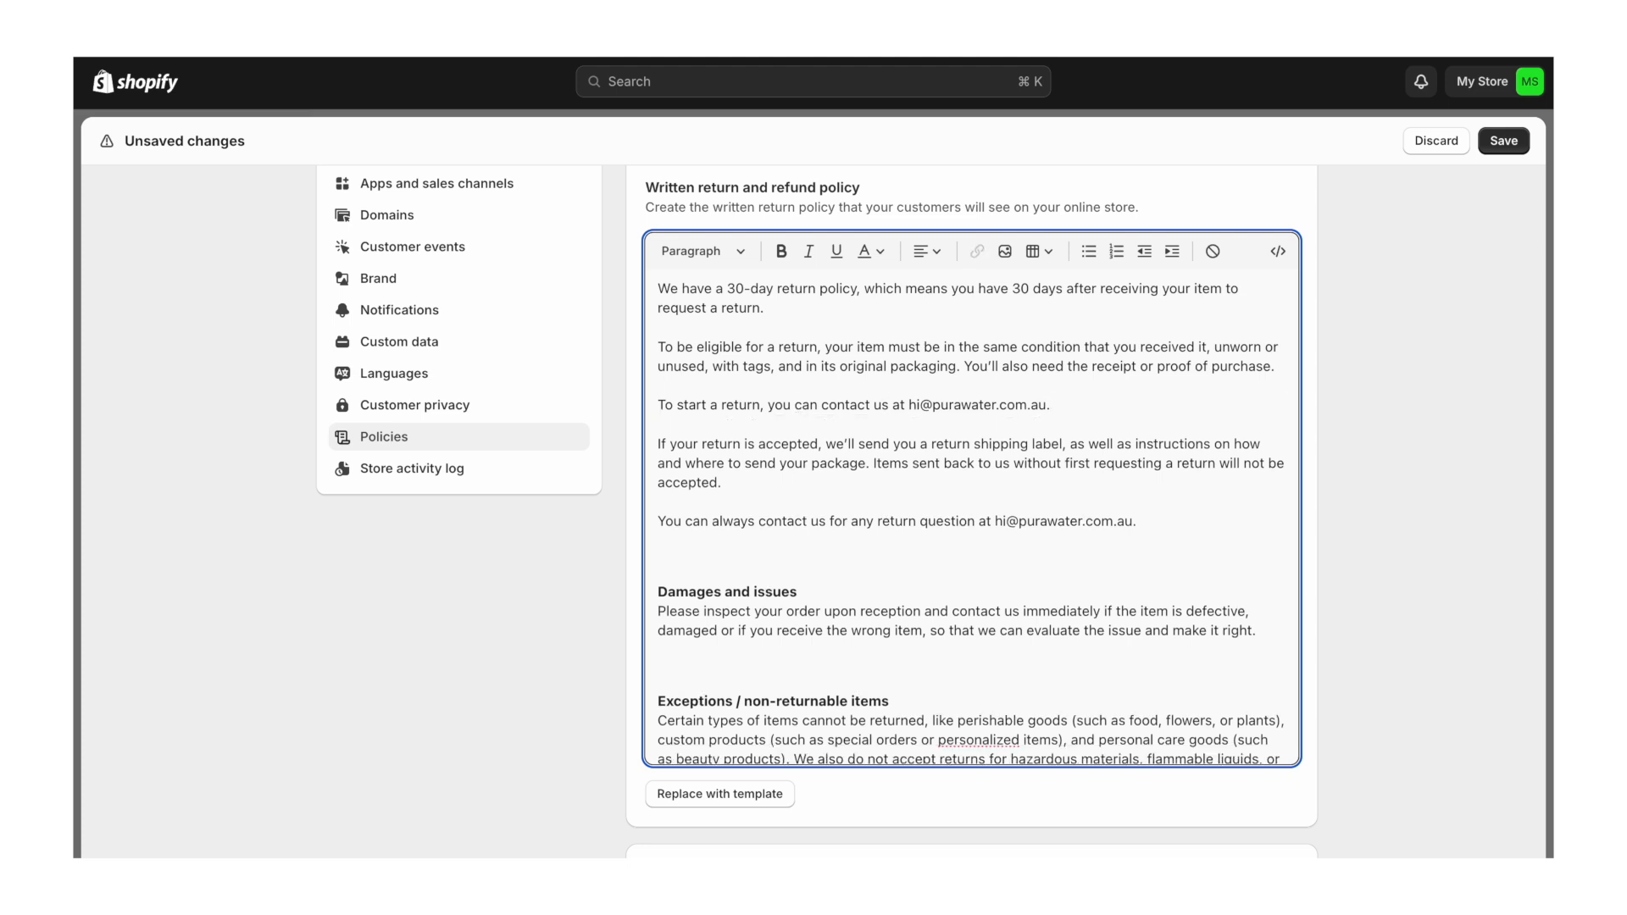
scroll(1156, 544, "up", 3)
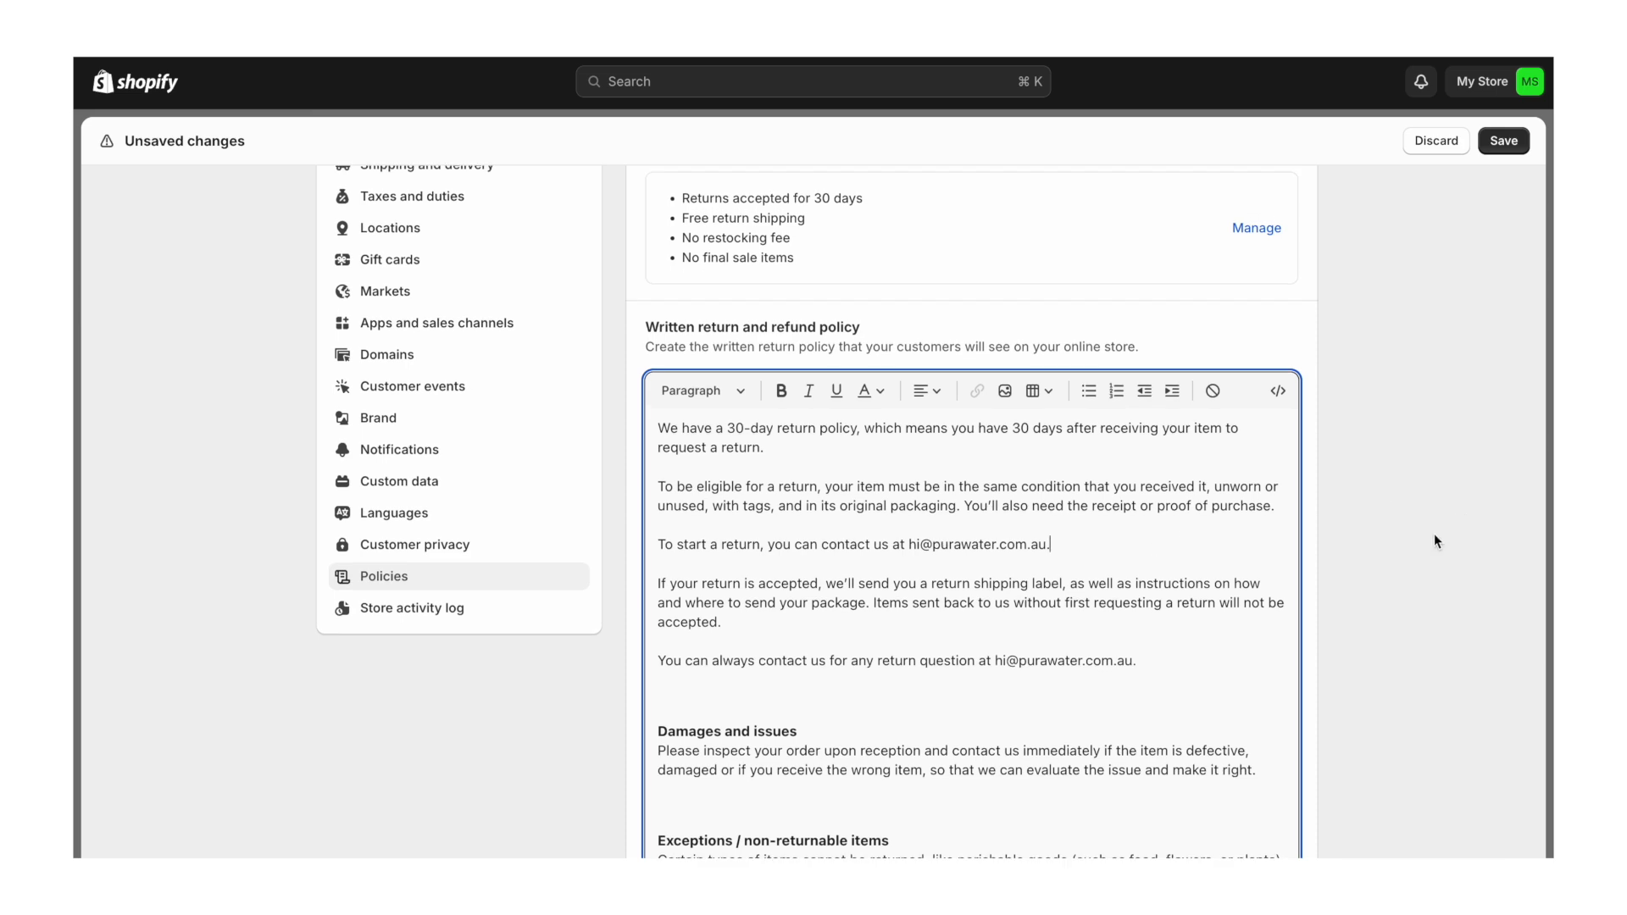
scroll(1436, 539, "down", 8)
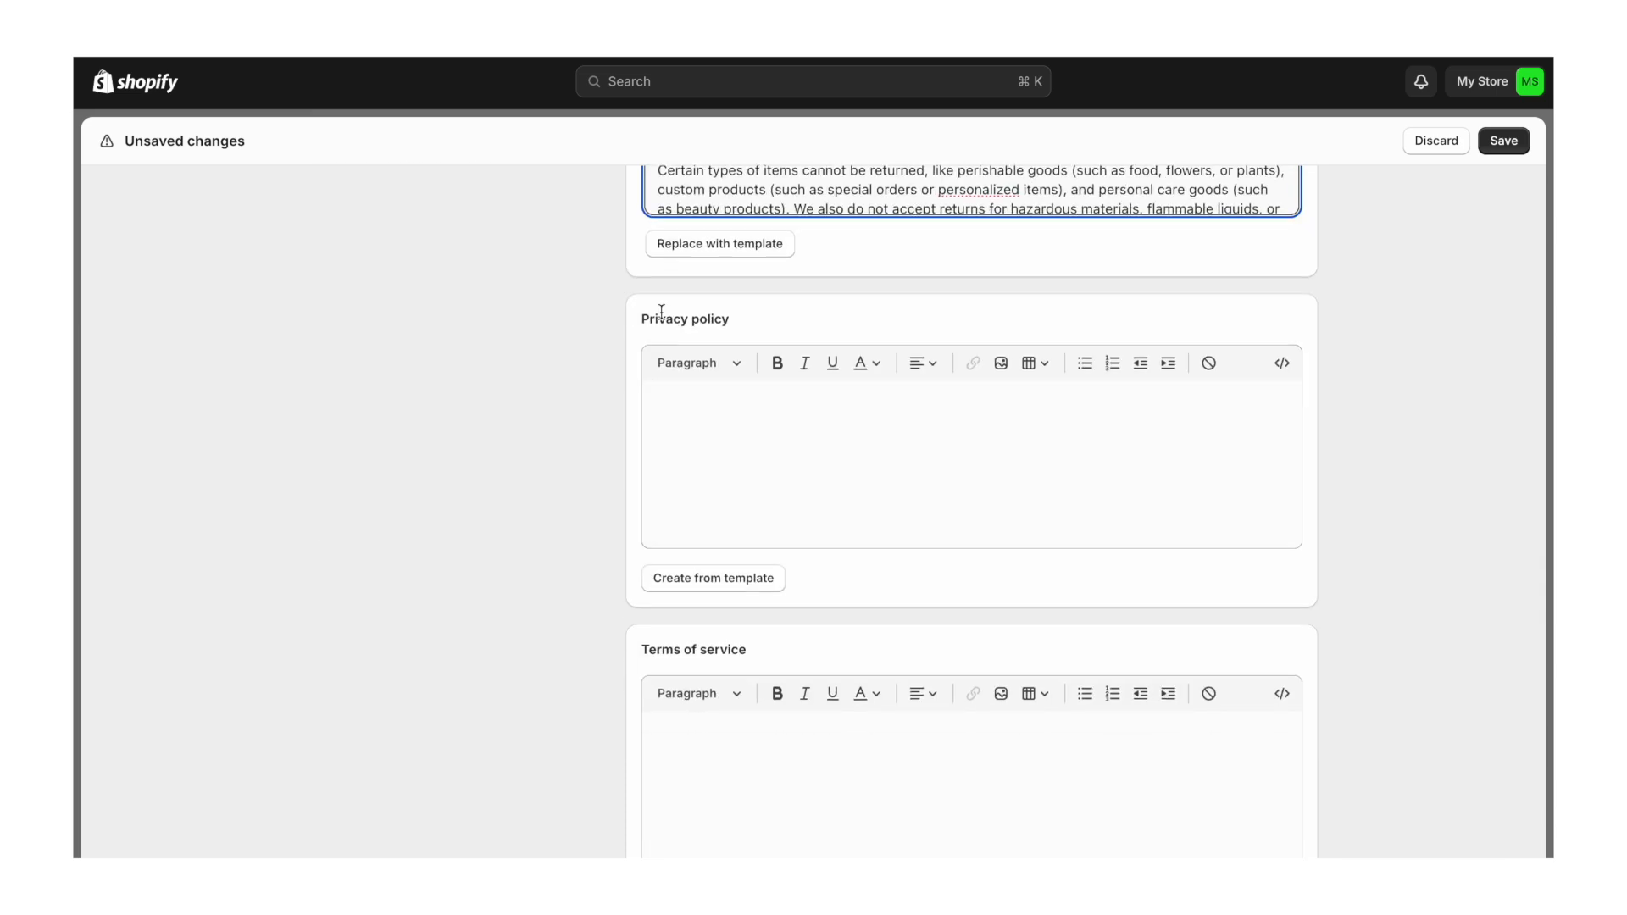
- Fill the privacy policy from Shopify's template and delete the two merchant-note paragraphs at its top
left_click(701, 575)
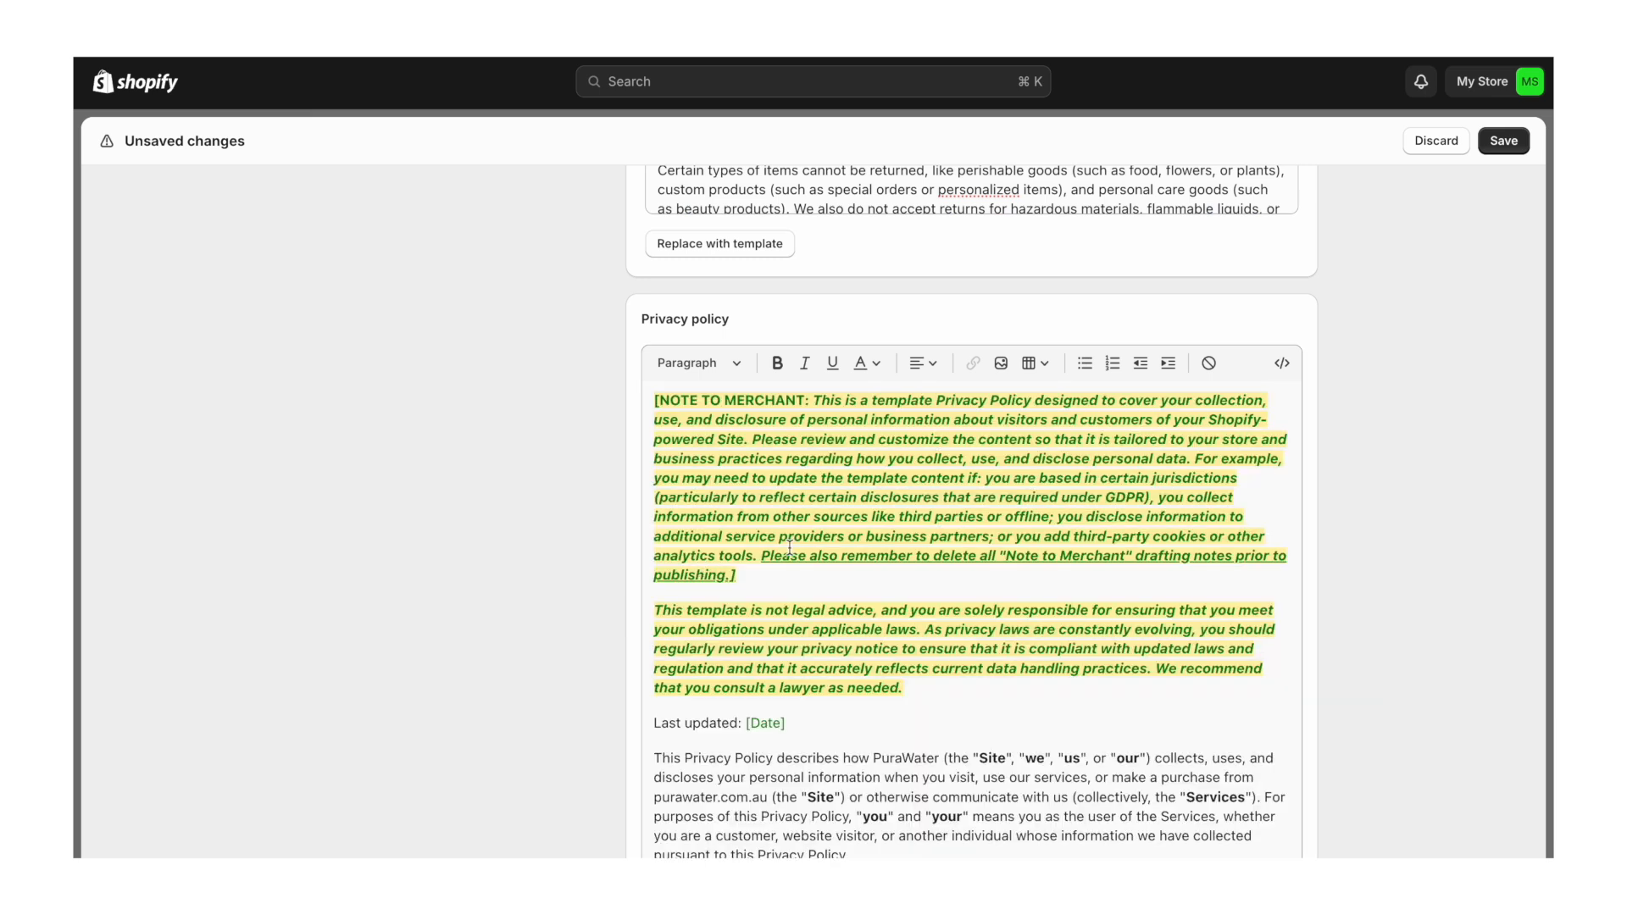
left_click(911, 689)
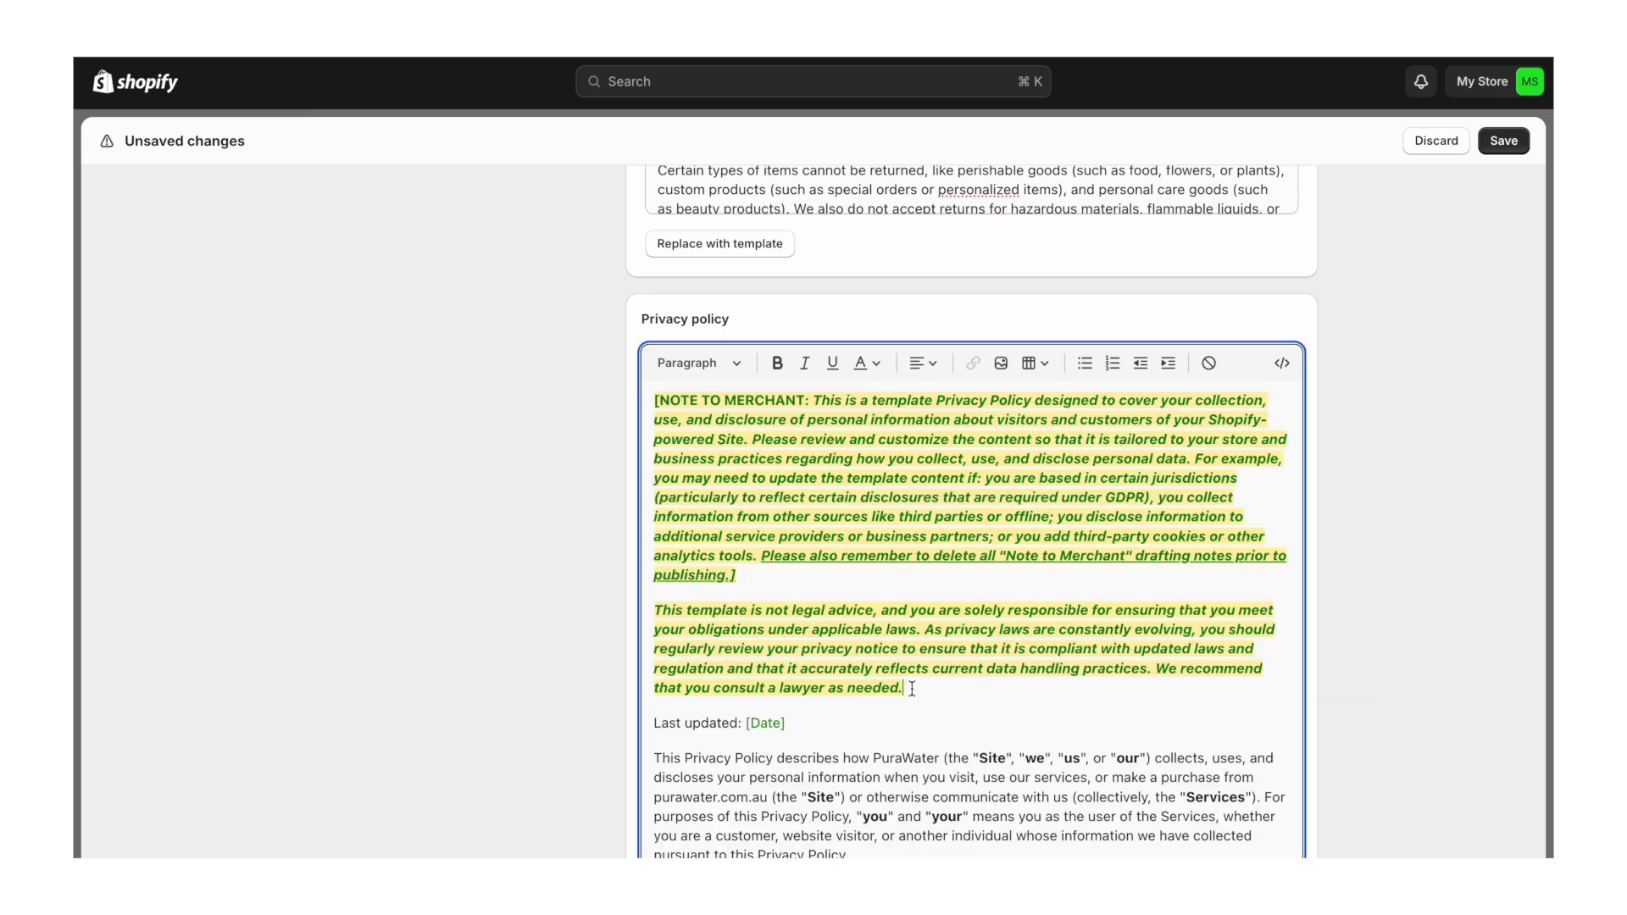
key("shift+Up")
key("shift+Up")
key("shift+Up")
key("shift+Up")
key("shift+Up")
key("shift+Up")
key("shift+Up")
key("shift+Up")
key("shift+Up")
key("shift+Up")
key("shift+Up")
key("shift+Up")
key("shift+Up")
key("shift+Up")
key("shift+Up")
key("Left")
left_click_drag(654, 400, 687, 700)
key("BackSpace")
- Replace the [Date] placeholder after Last updated with 27.4.2024
left_click(791, 400)
key("BackSpace")
key("BackSpace")
key("BackSpace")
key("BackSpace")
key("BackSpace")
key("BackSpace")
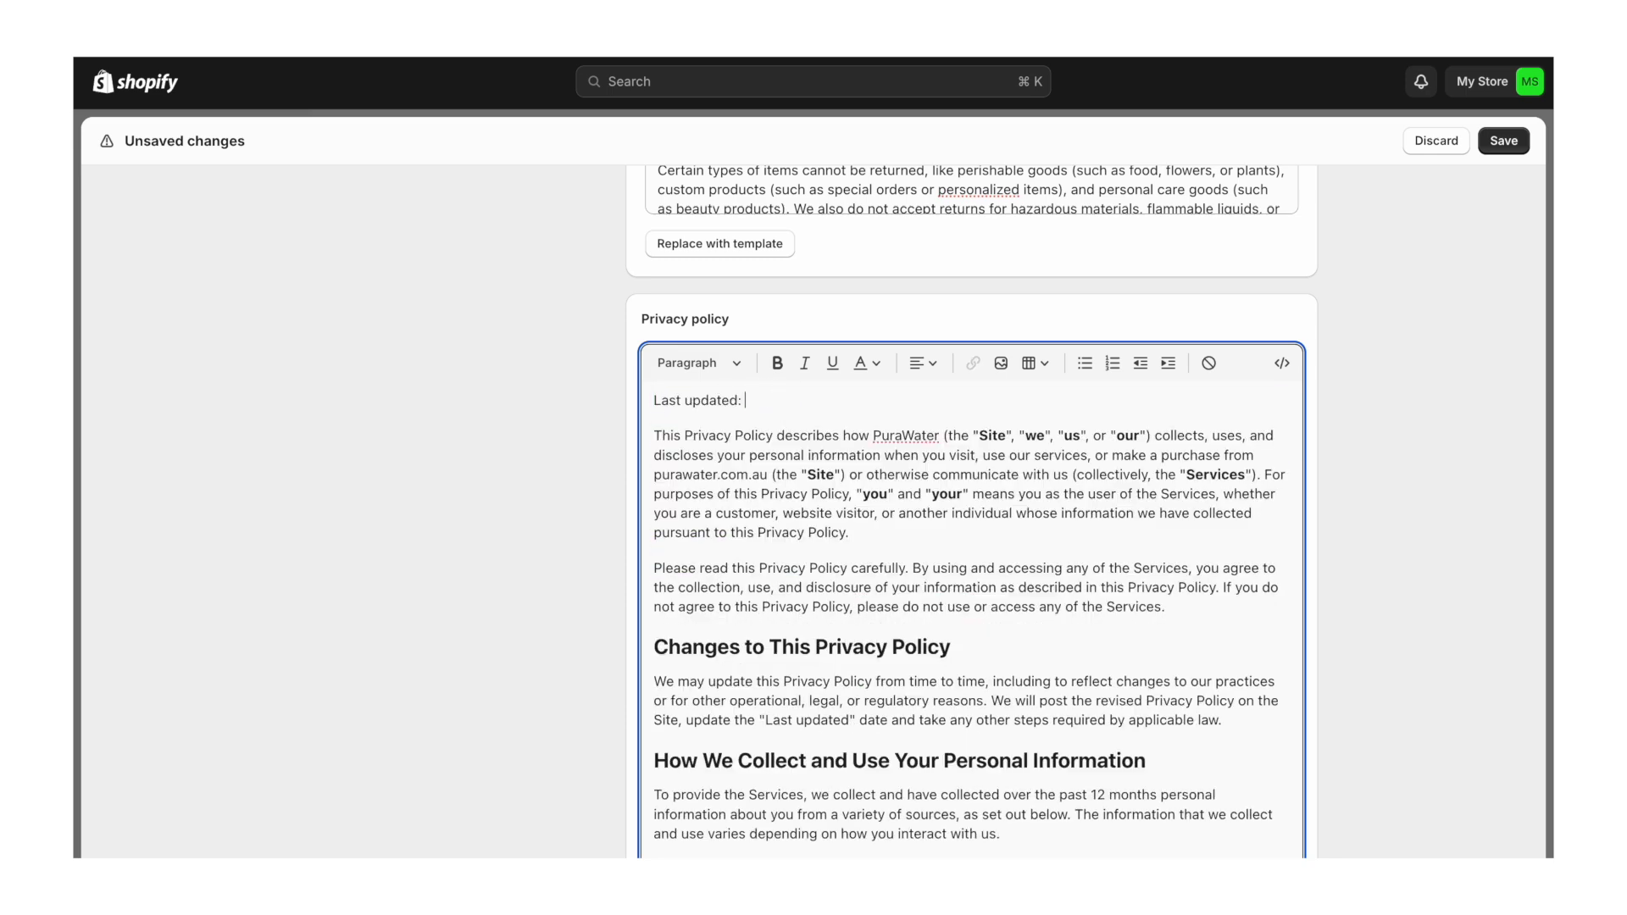
type("27.4.2024")
scroll(878, 549, "down", 5)
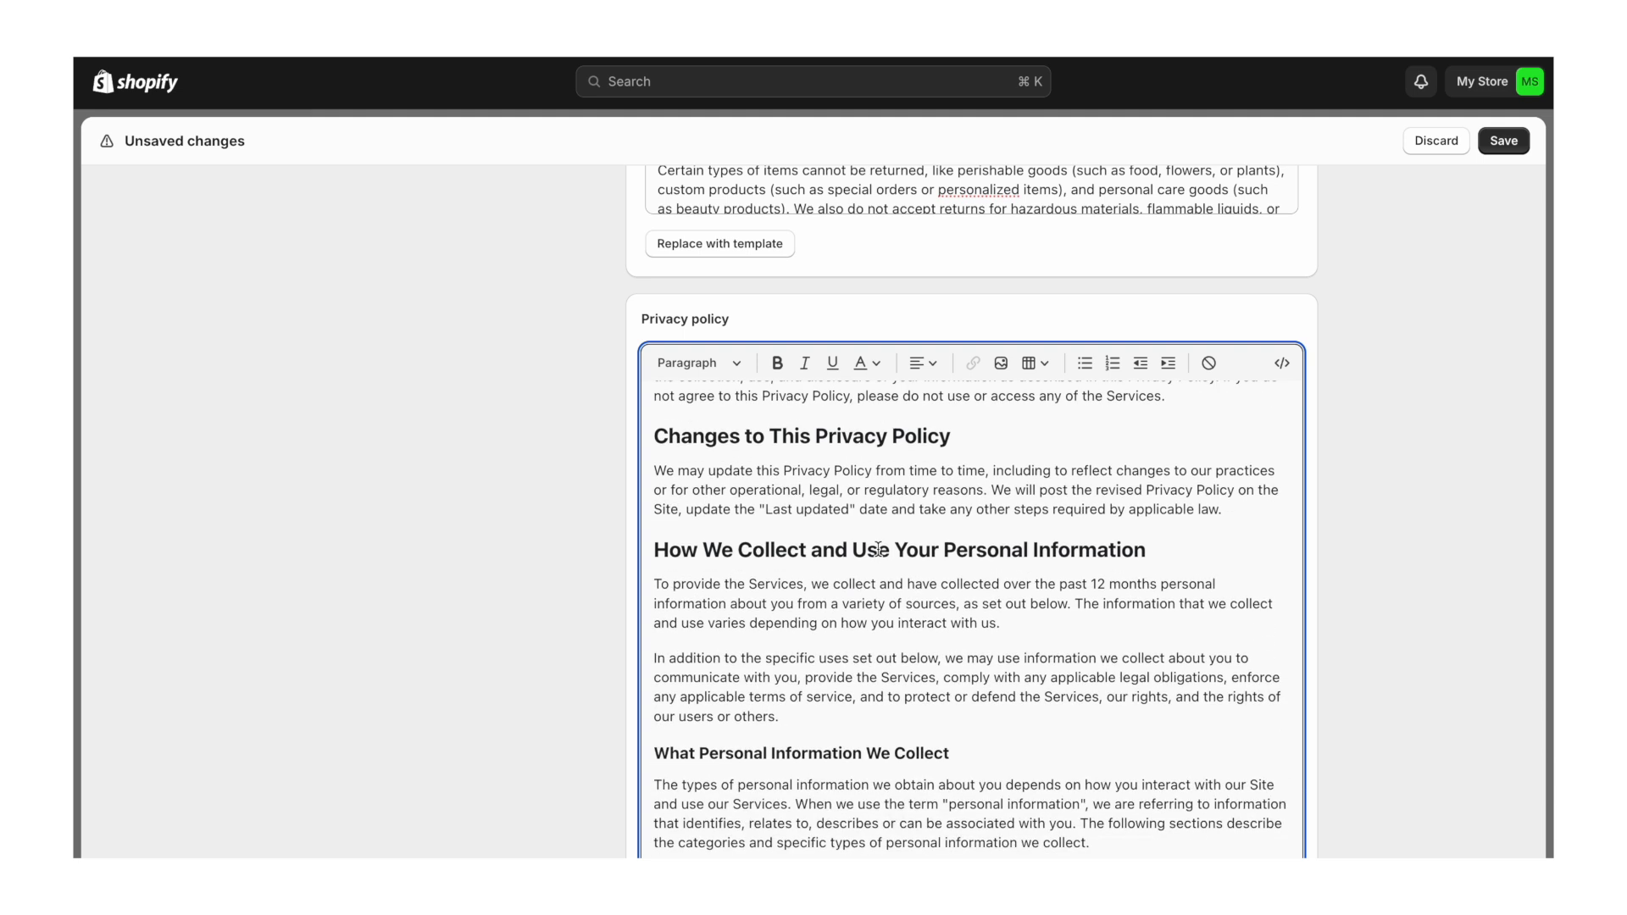
scroll(878, 549, "down", 1)
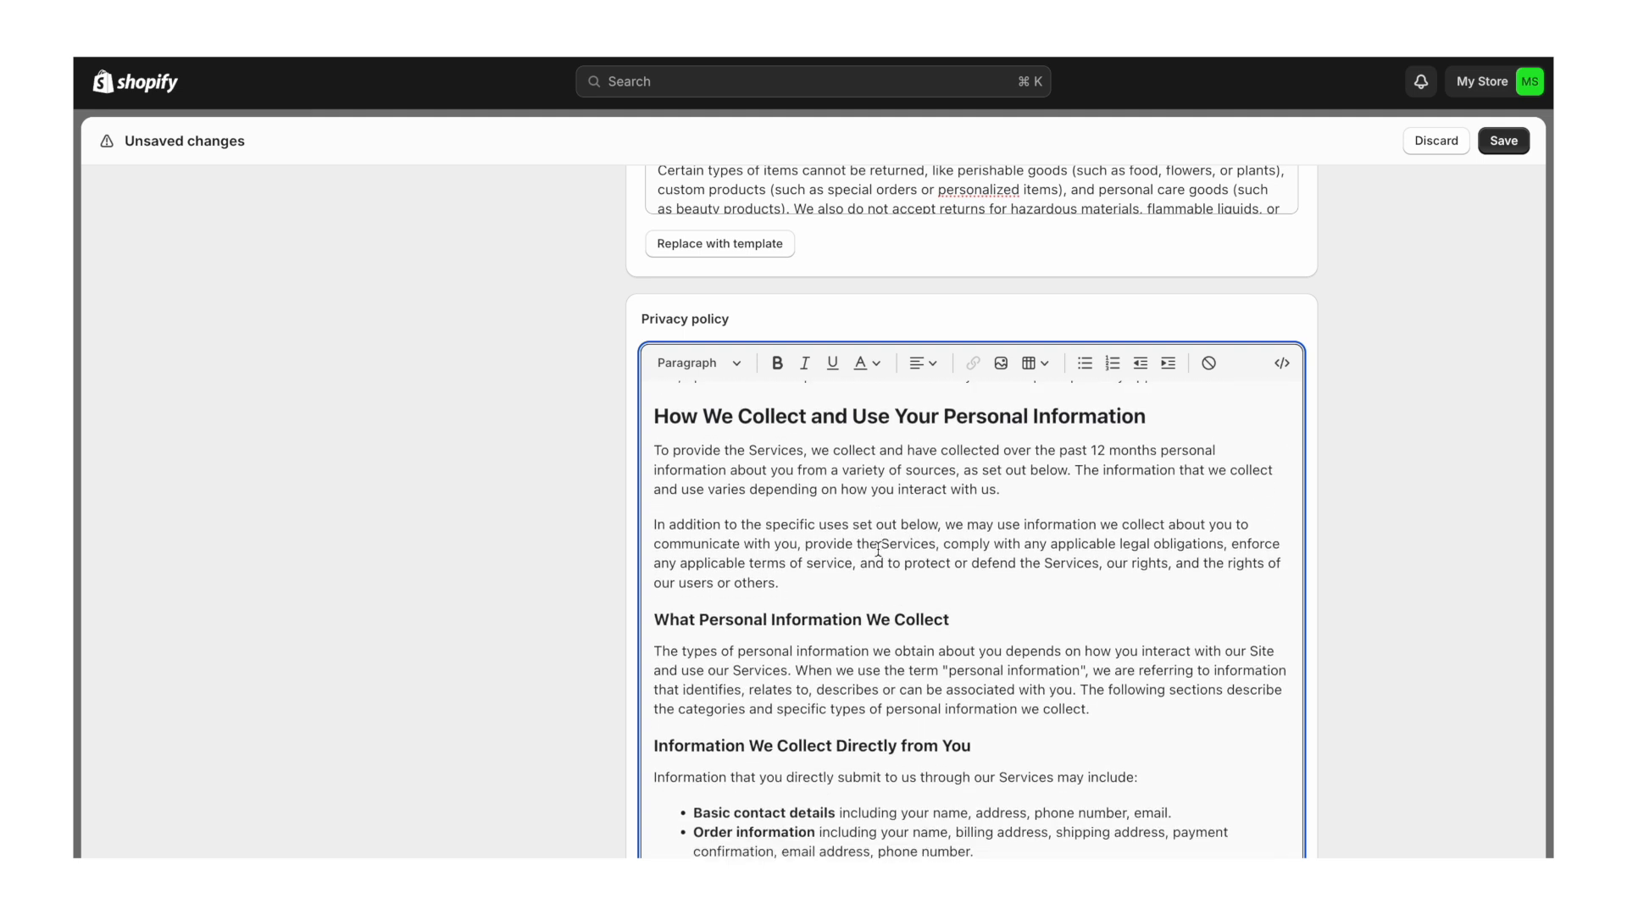
scroll(878, 549, "down", 6)
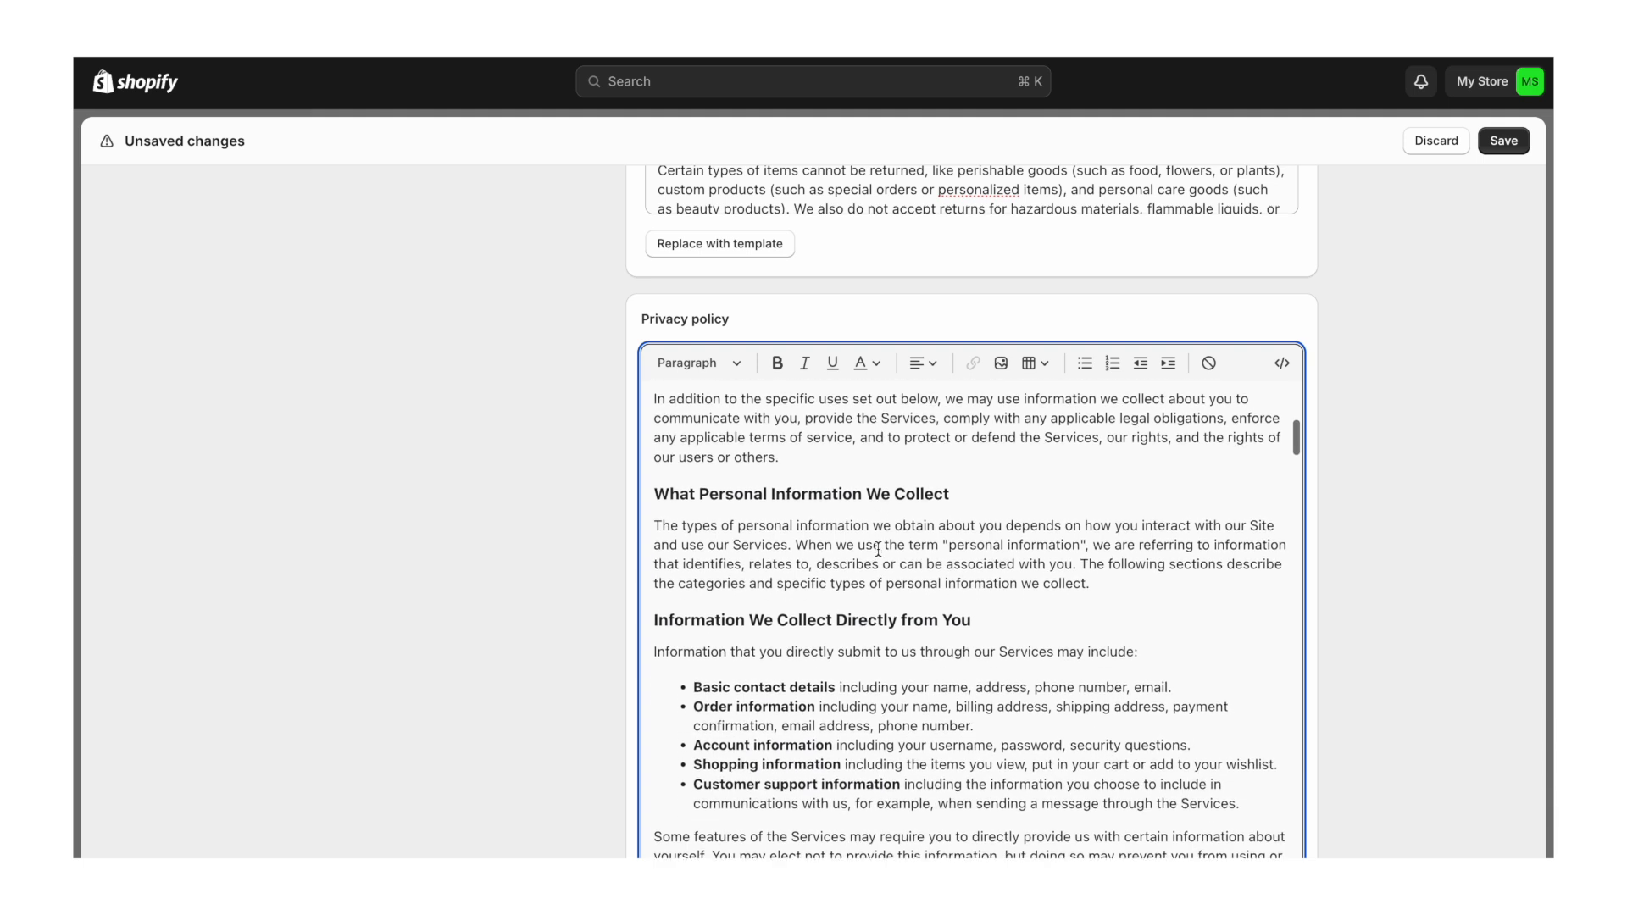
scroll(878, 549, "down", 5)
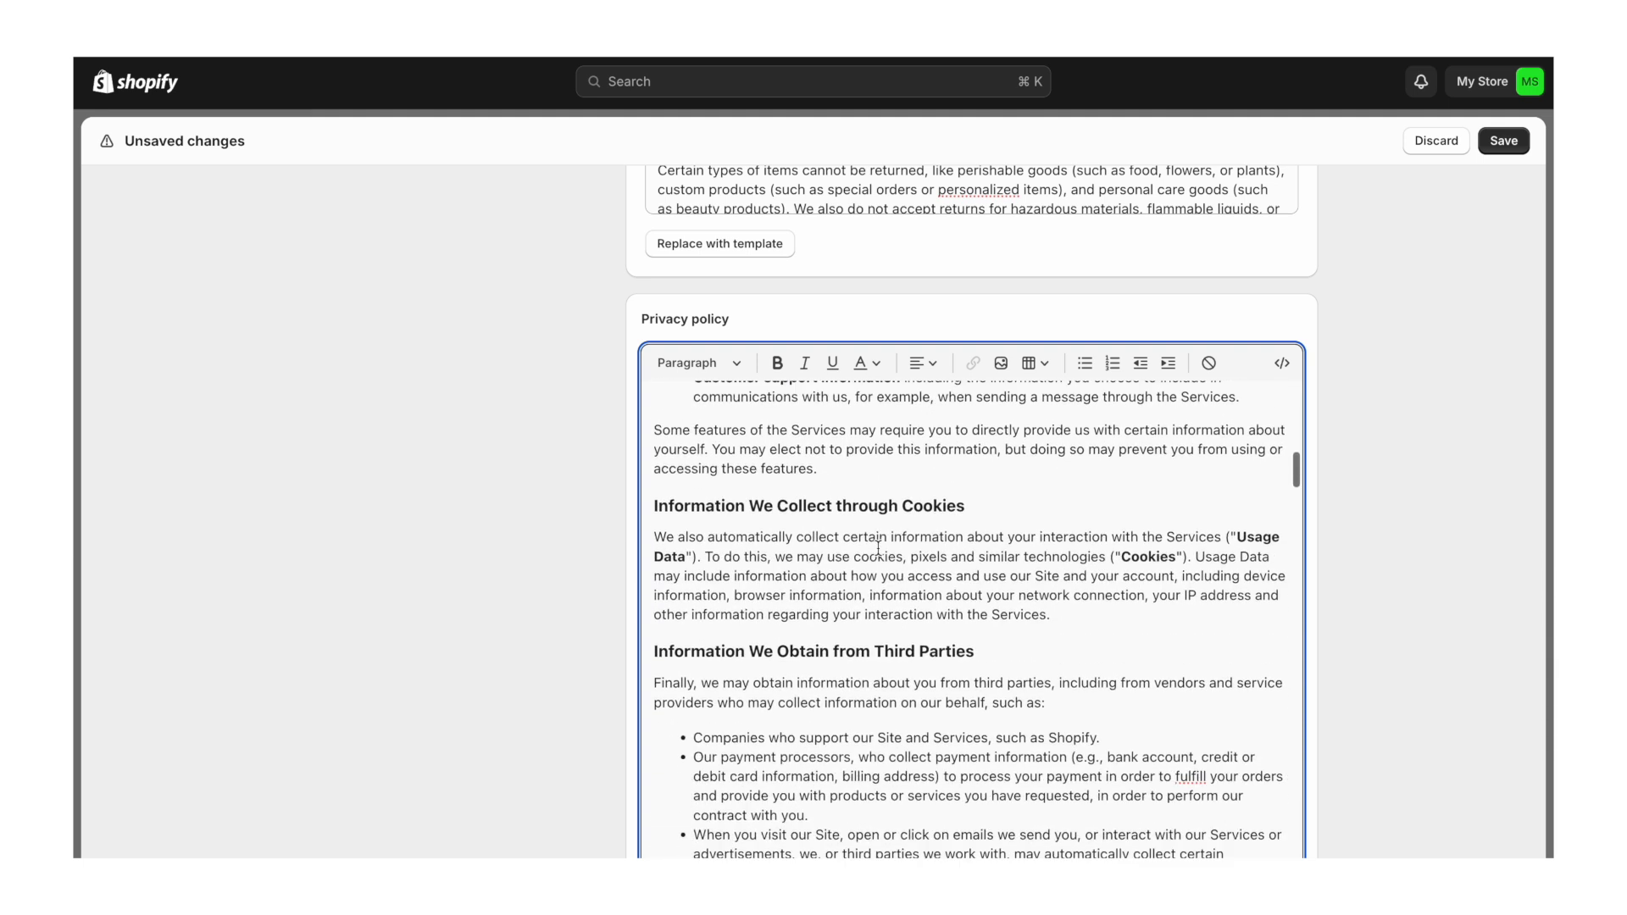
scroll(878, 546, "down", 7)
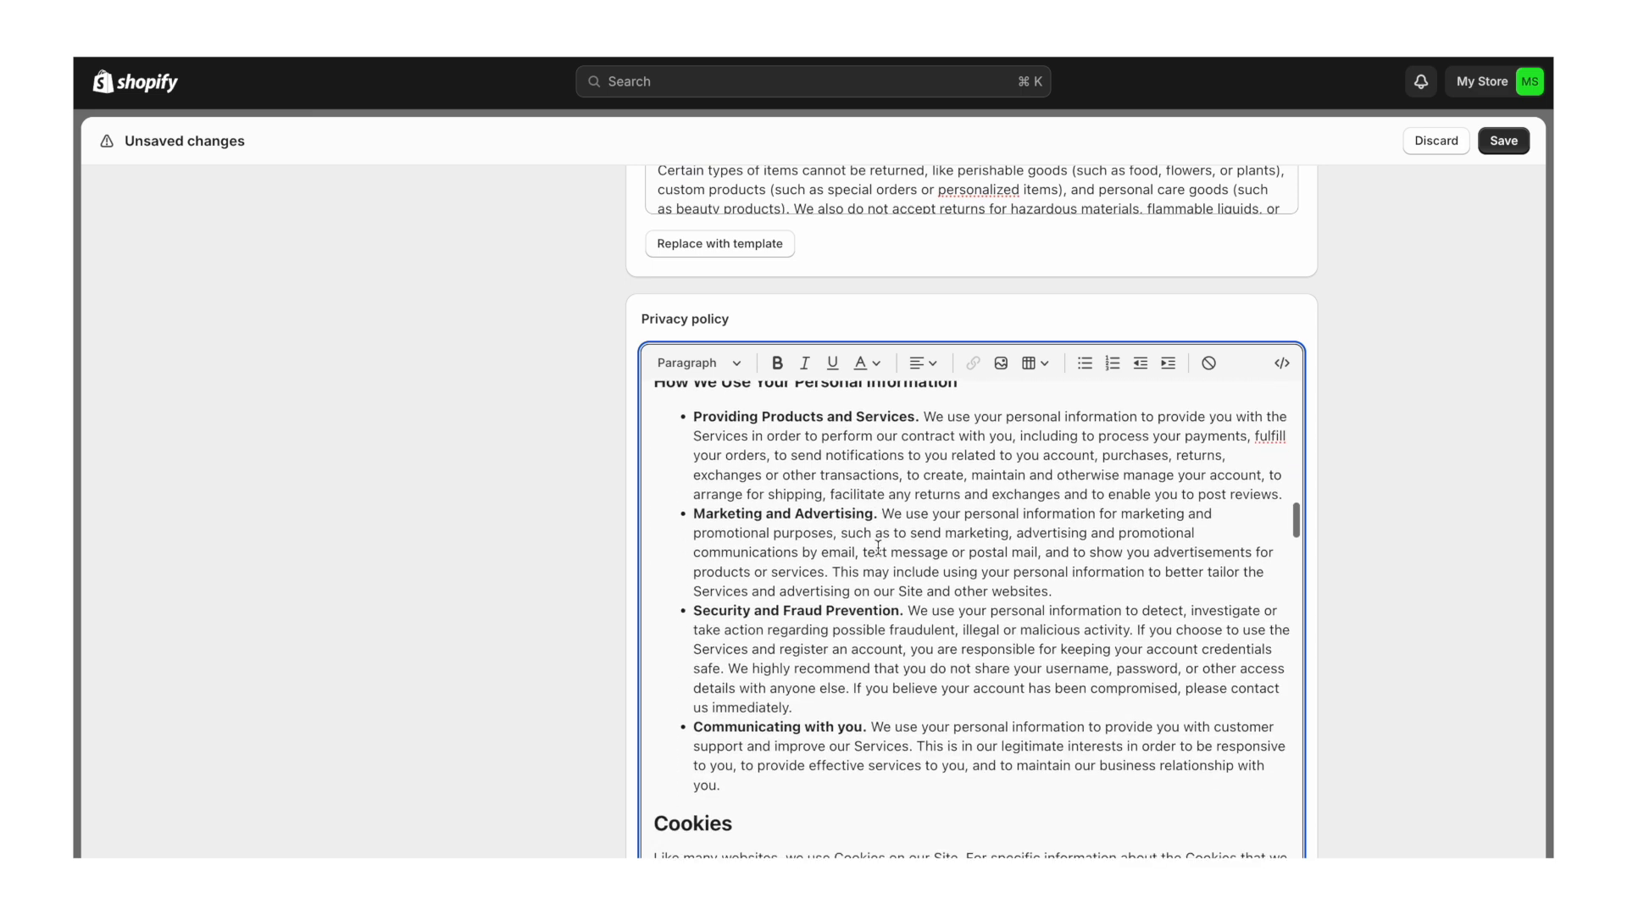
scroll(878, 549, "down", 5)
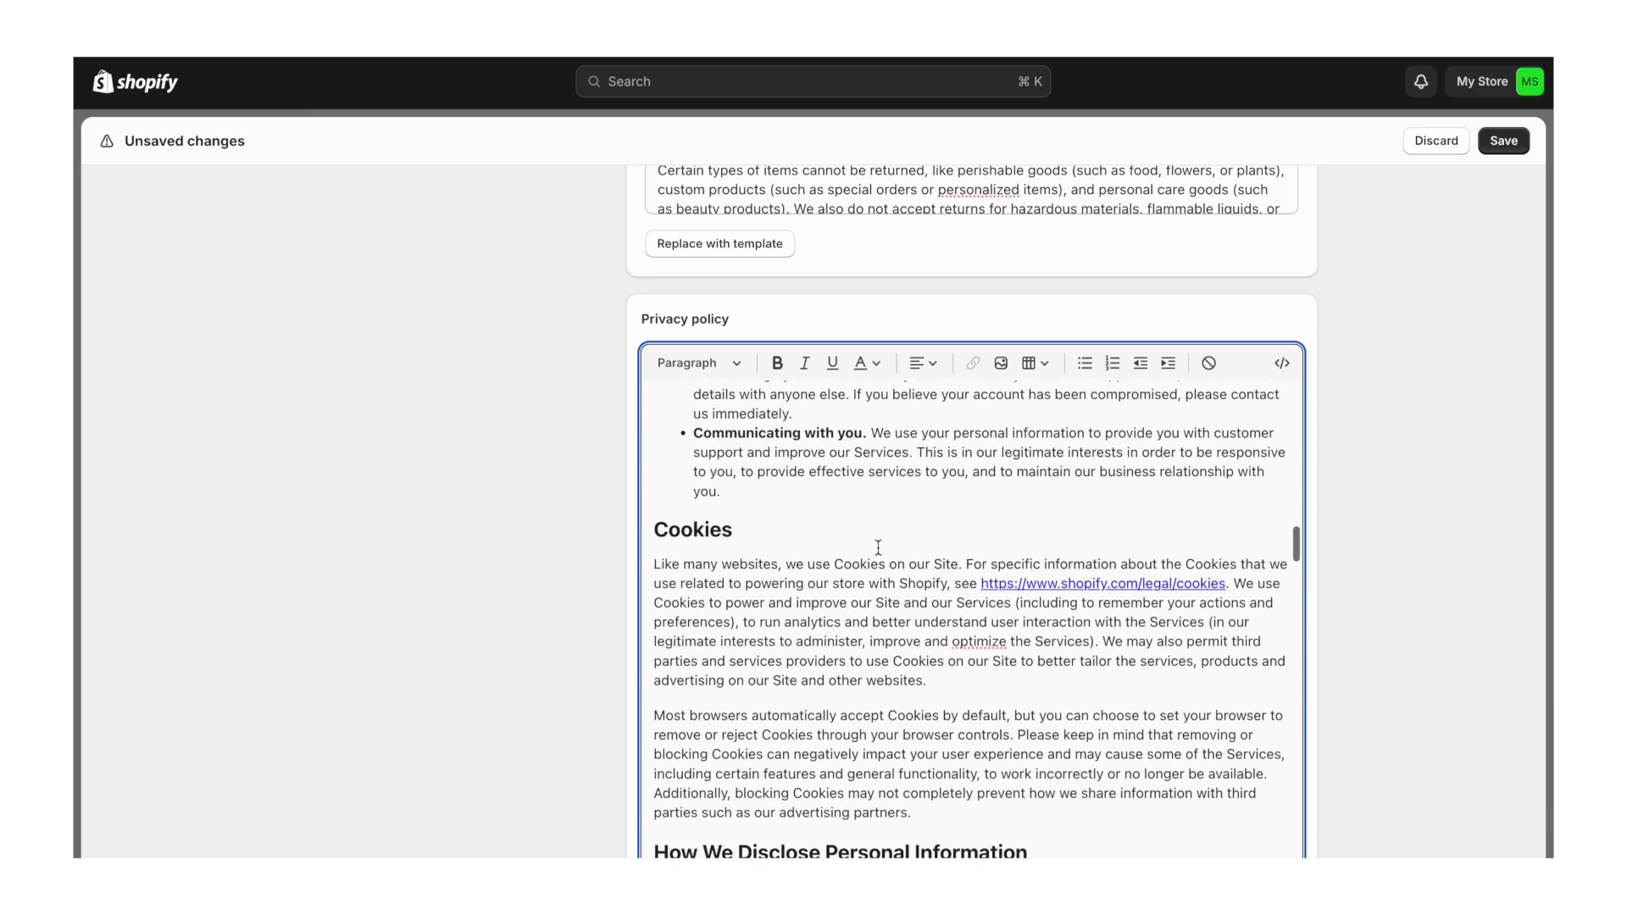
scroll(877, 548, "down", 3)
scroll(878, 546, "down", 4)
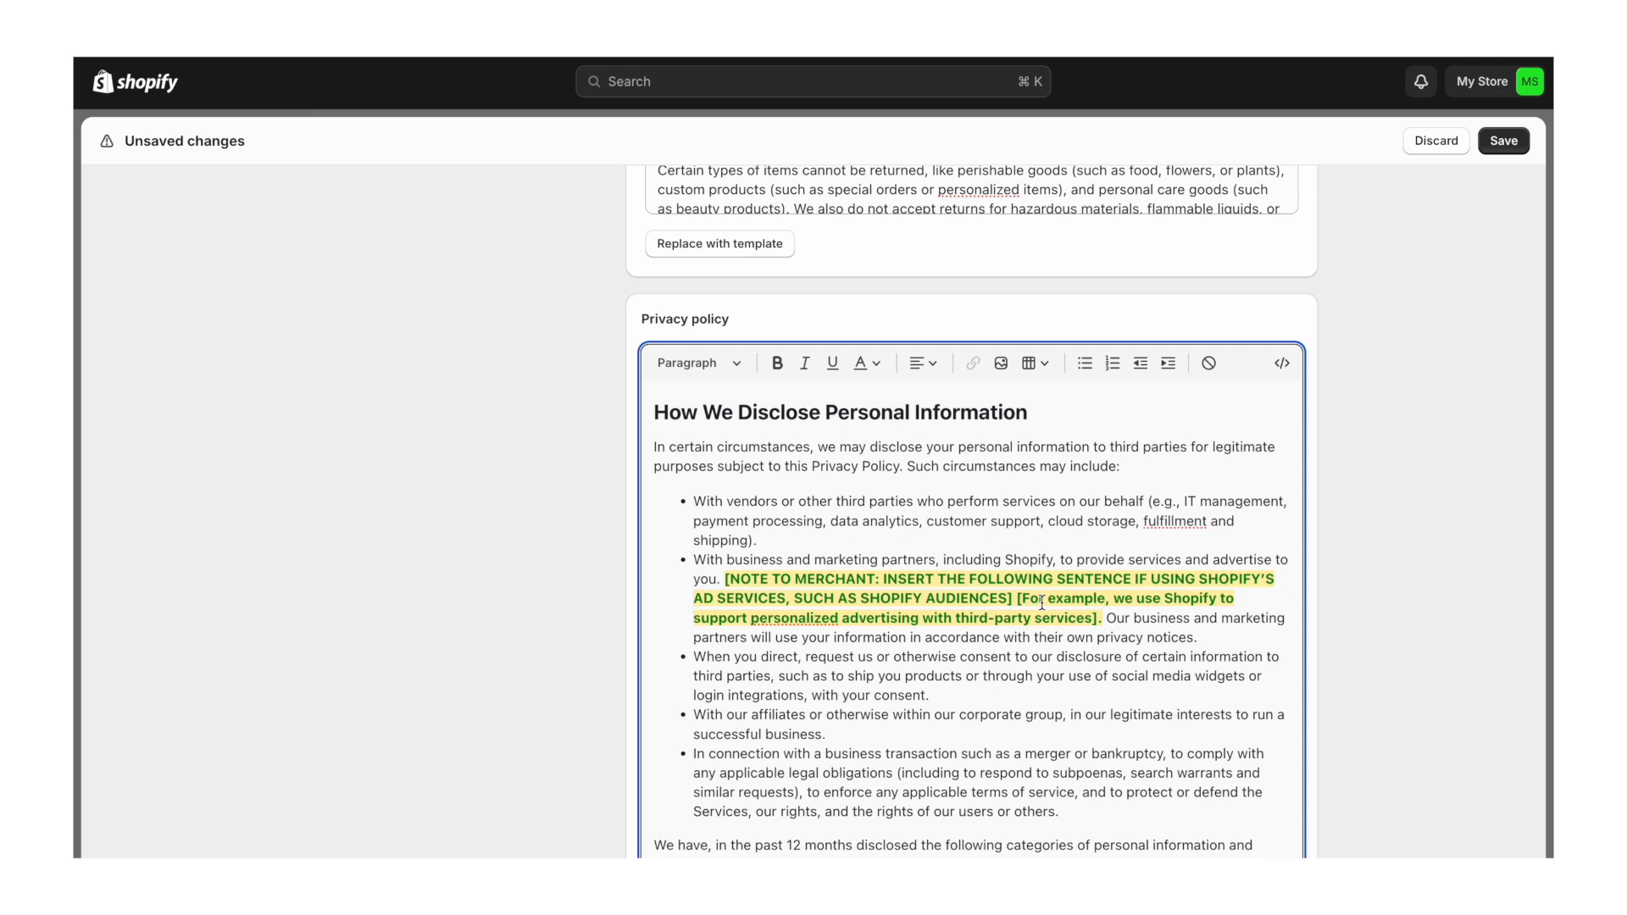
- Remove the merchant note from the business and marketing partners bullet
left_click_drag(1102, 618, 699, 559)
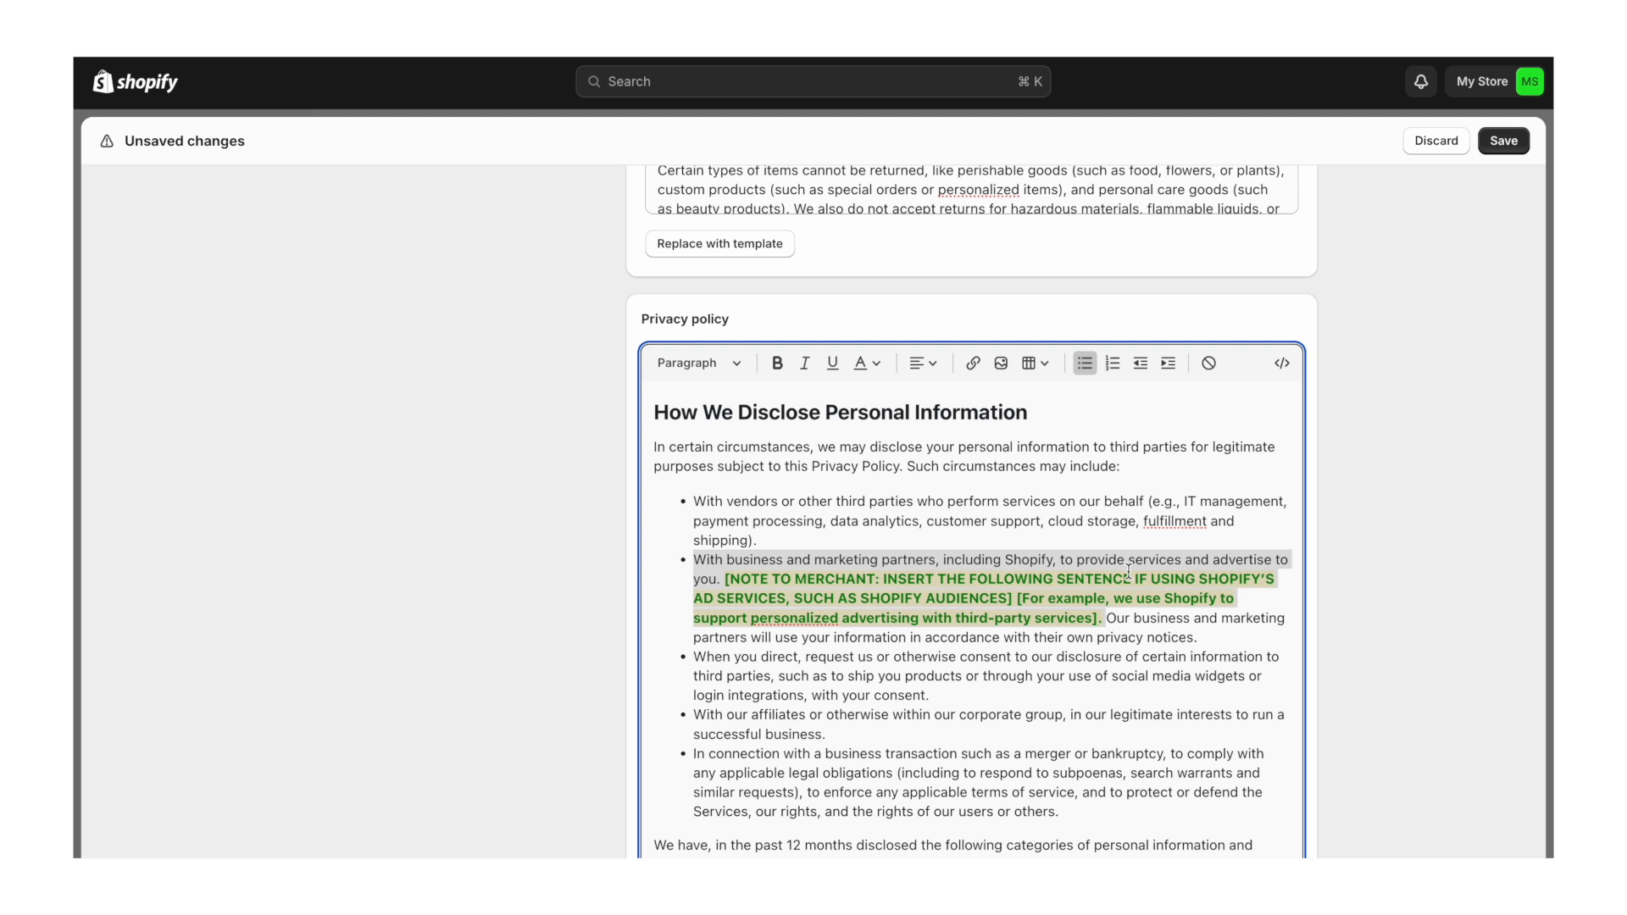
key("BackSpace")
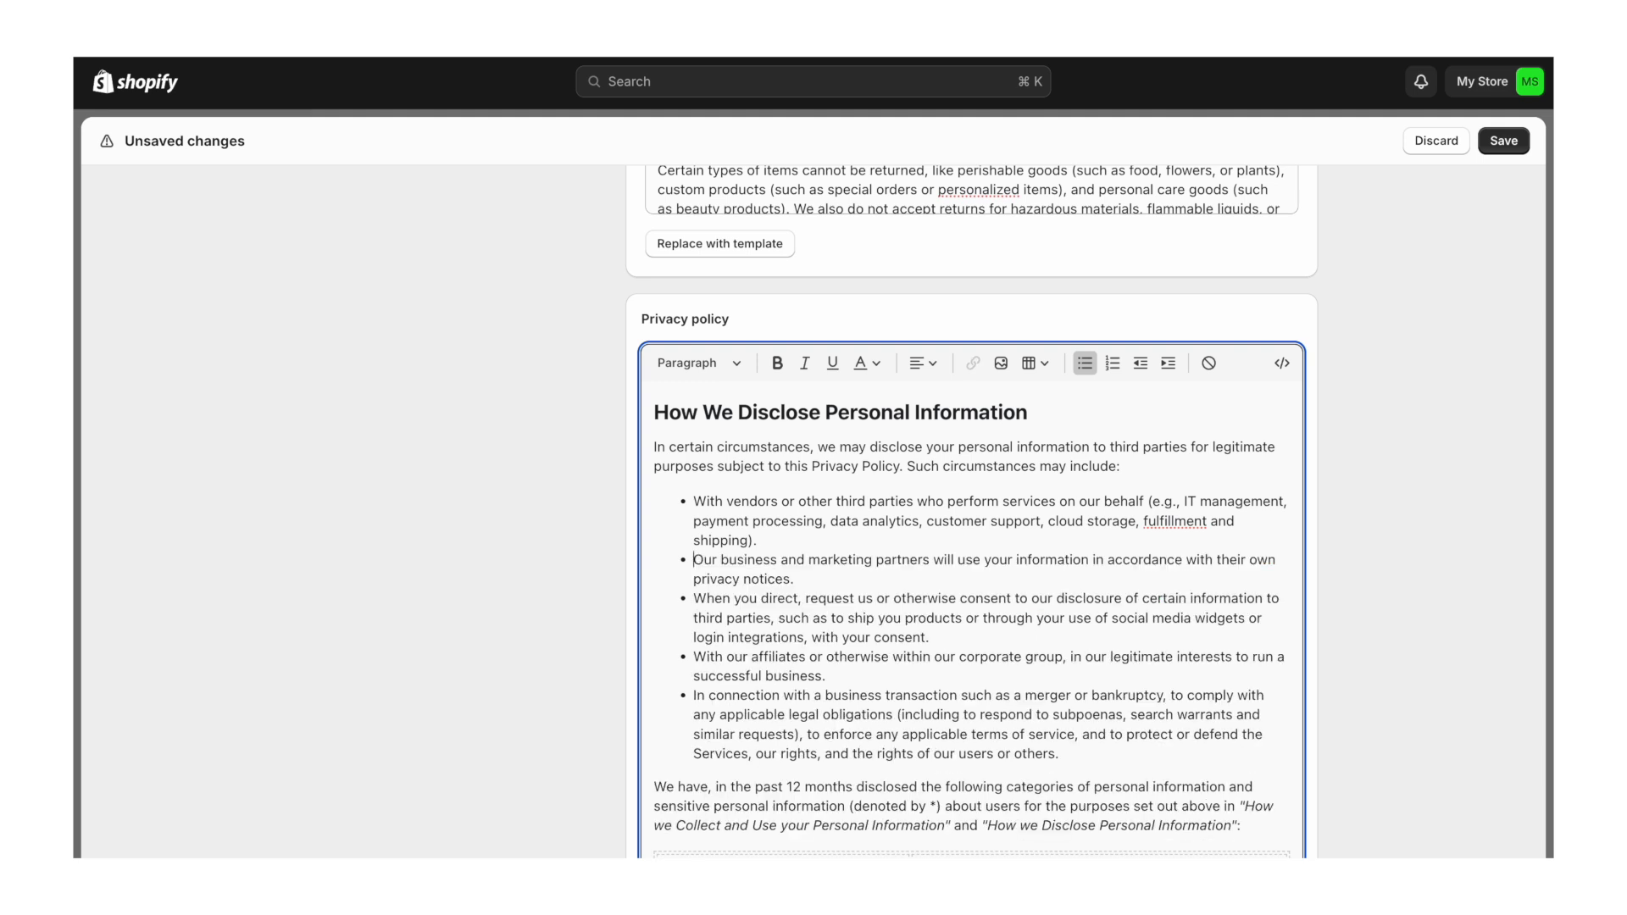
triple_click(766, 568)
left_click(817, 576)
- Delete the highlighted advertising merchant note and its table
scroll(858, 641, "down", 2)
scroll(858, 641, "down", 1)
scroll(858, 642, "down", 5)
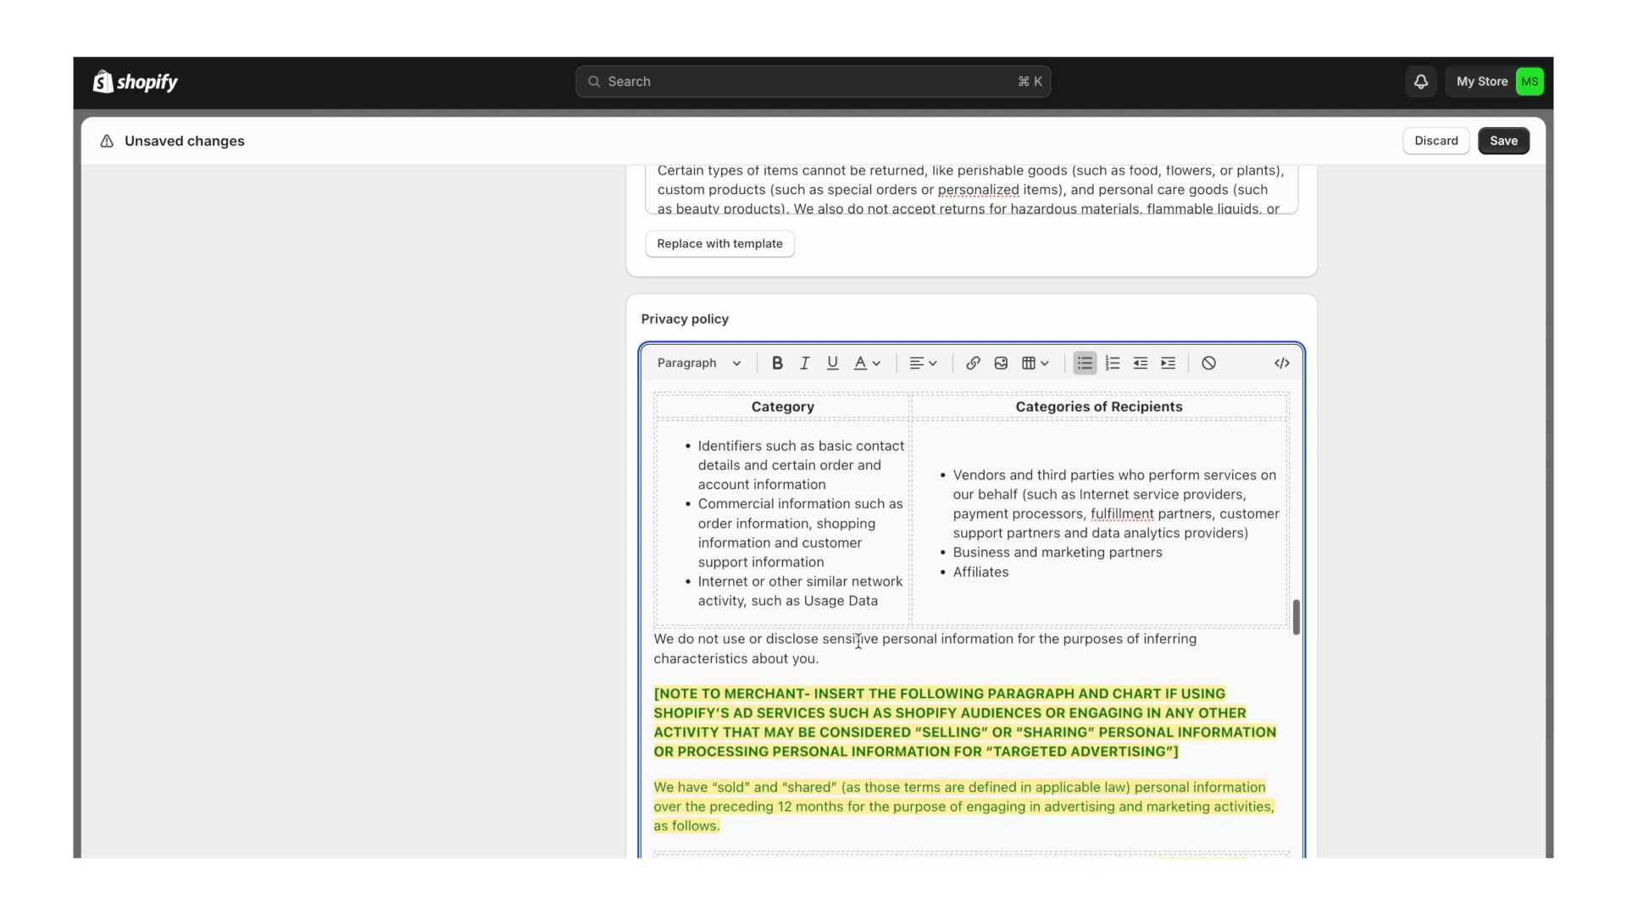
scroll(914, 597, "down", 3)
scroll(909, 598, "up", 1)
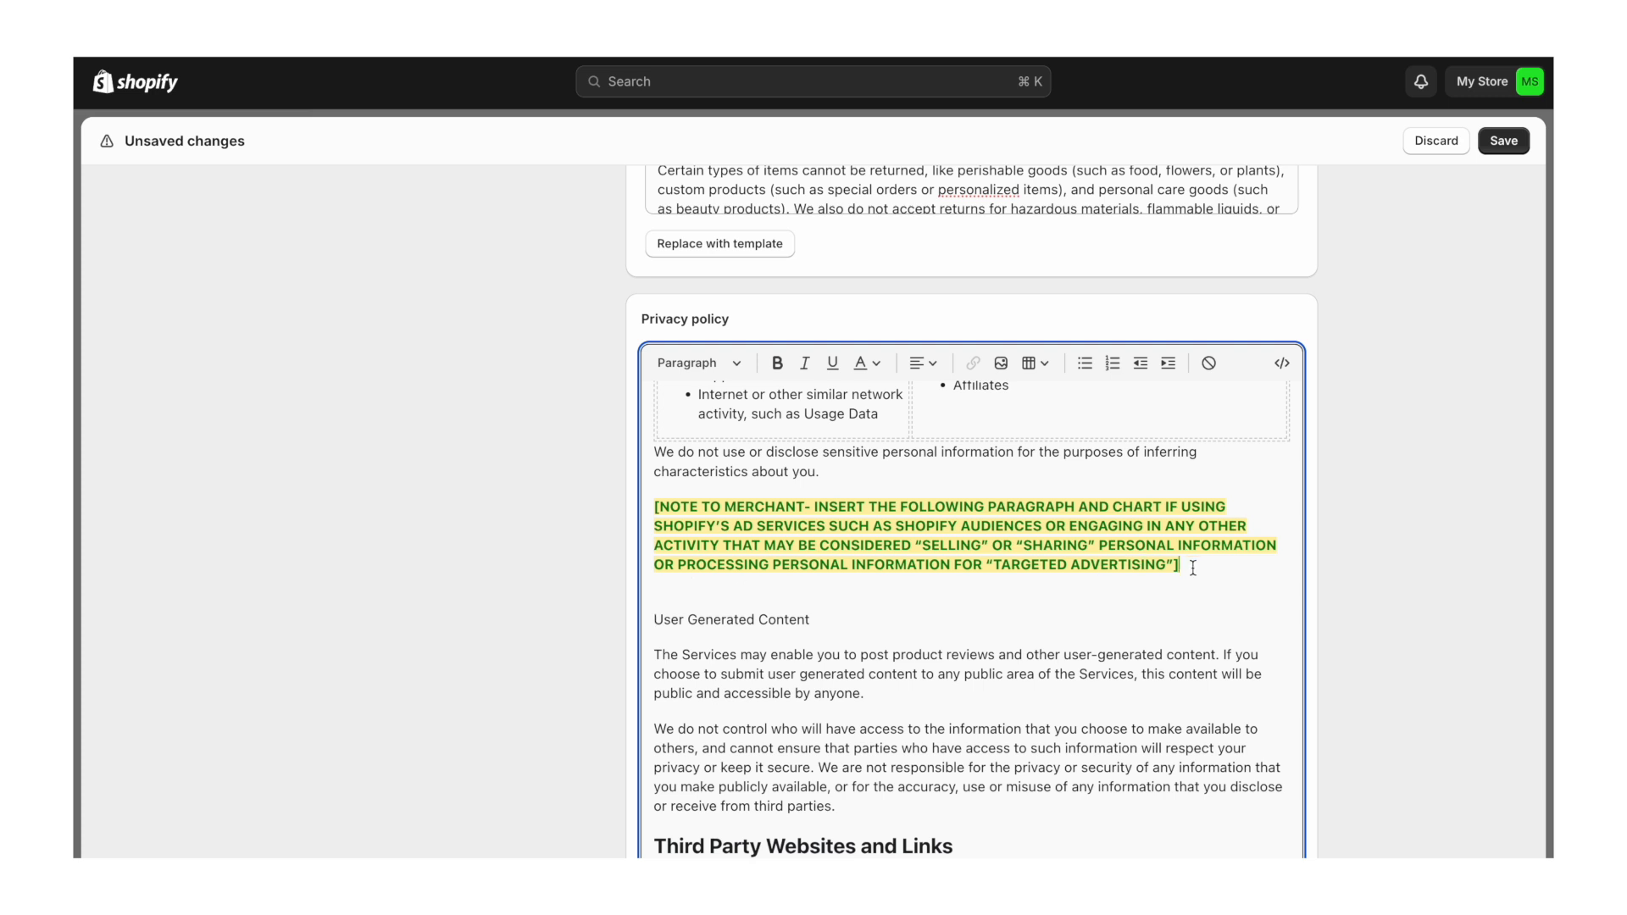
left_click_drag(1193, 568, 636, 502)
key("BackSpace")
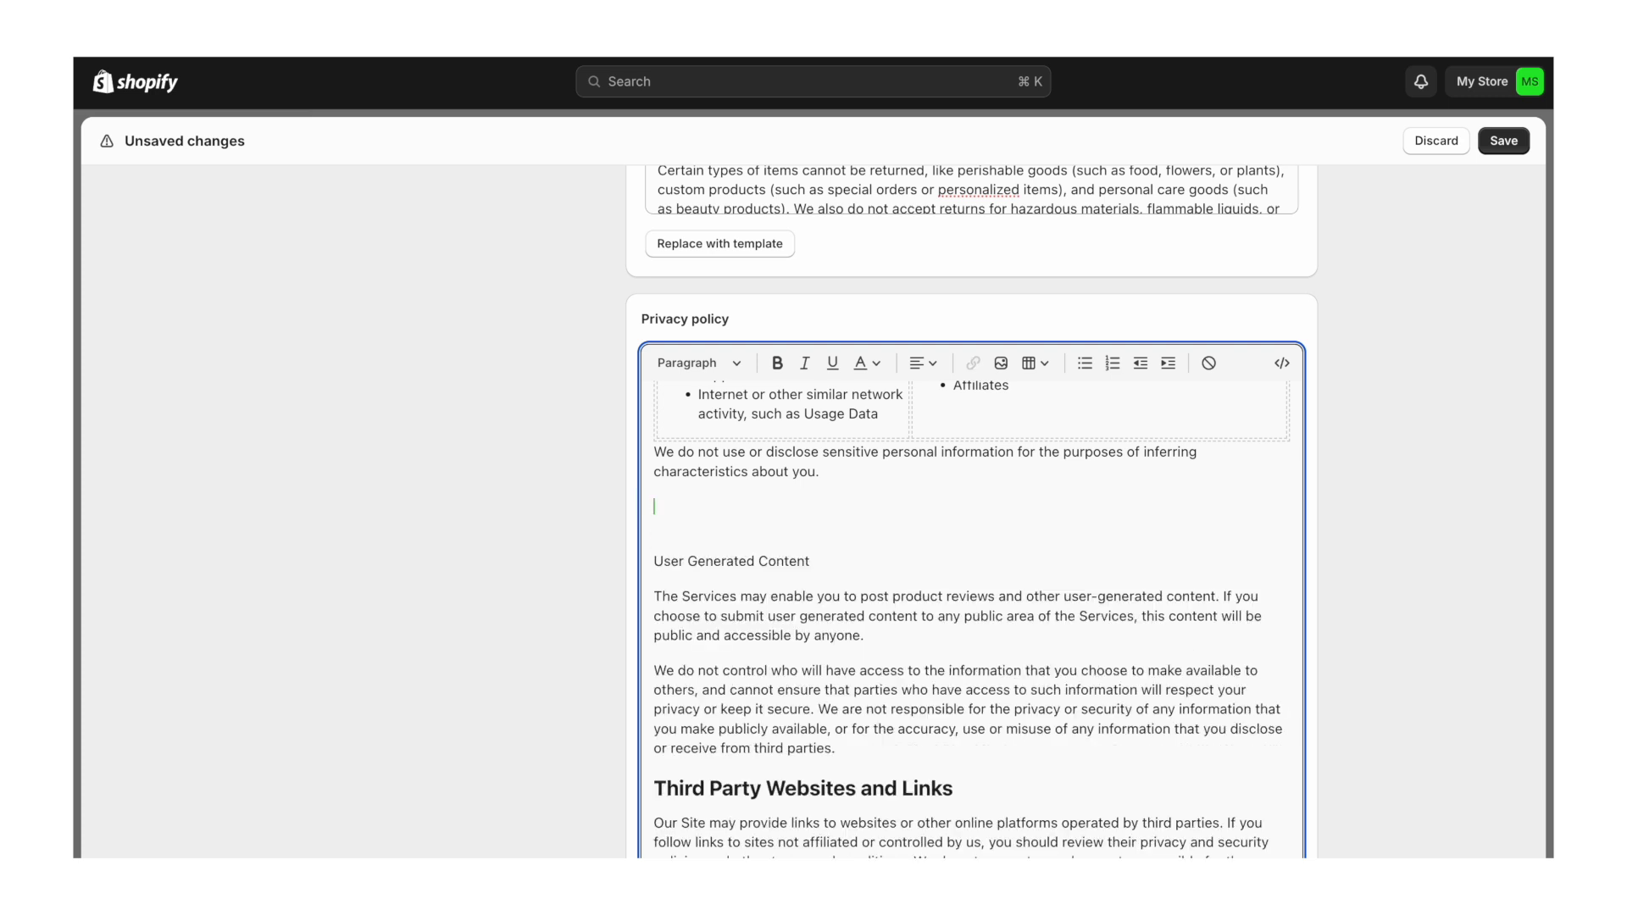
key("BackSpace")
- Turn 'User Generated Content' into a heading matching 'Third Party Websites and Links'
triple_click(804, 760)
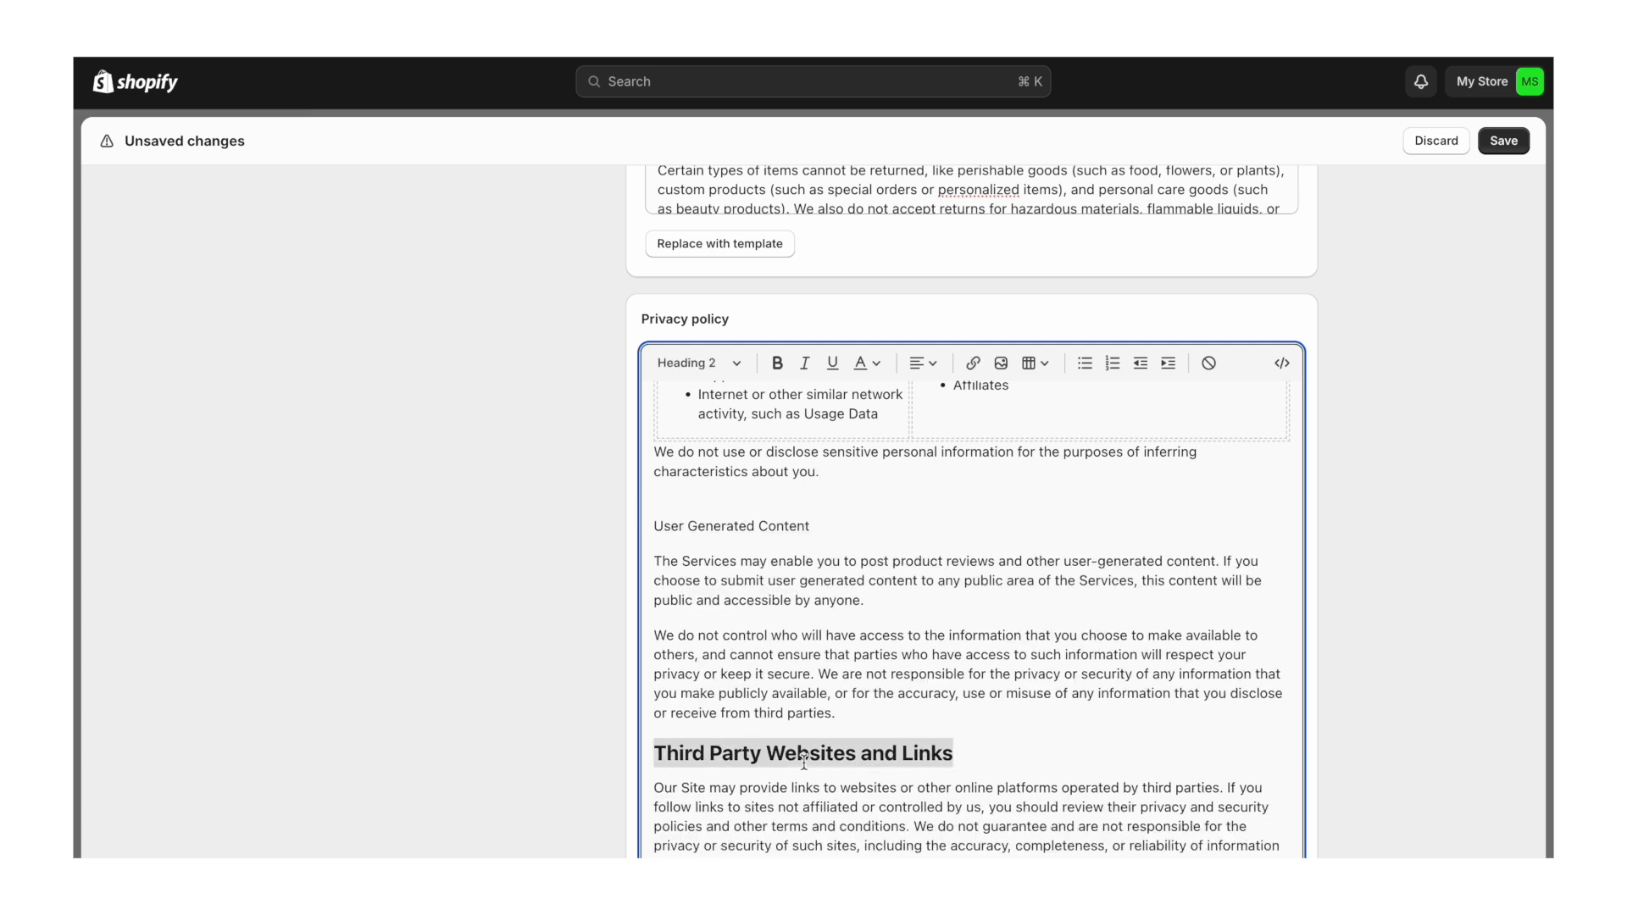
triple_click(725, 526)
type("Third Party Websites and Links")
double_click(750, 549)
triple_click(750, 549)
type("User Generated Content")
left_click(726, 507)
key("BackSpace")
- Delete the children's data merchant note and its leftover empty paragraph
scroll(878, 698, "down", 10)
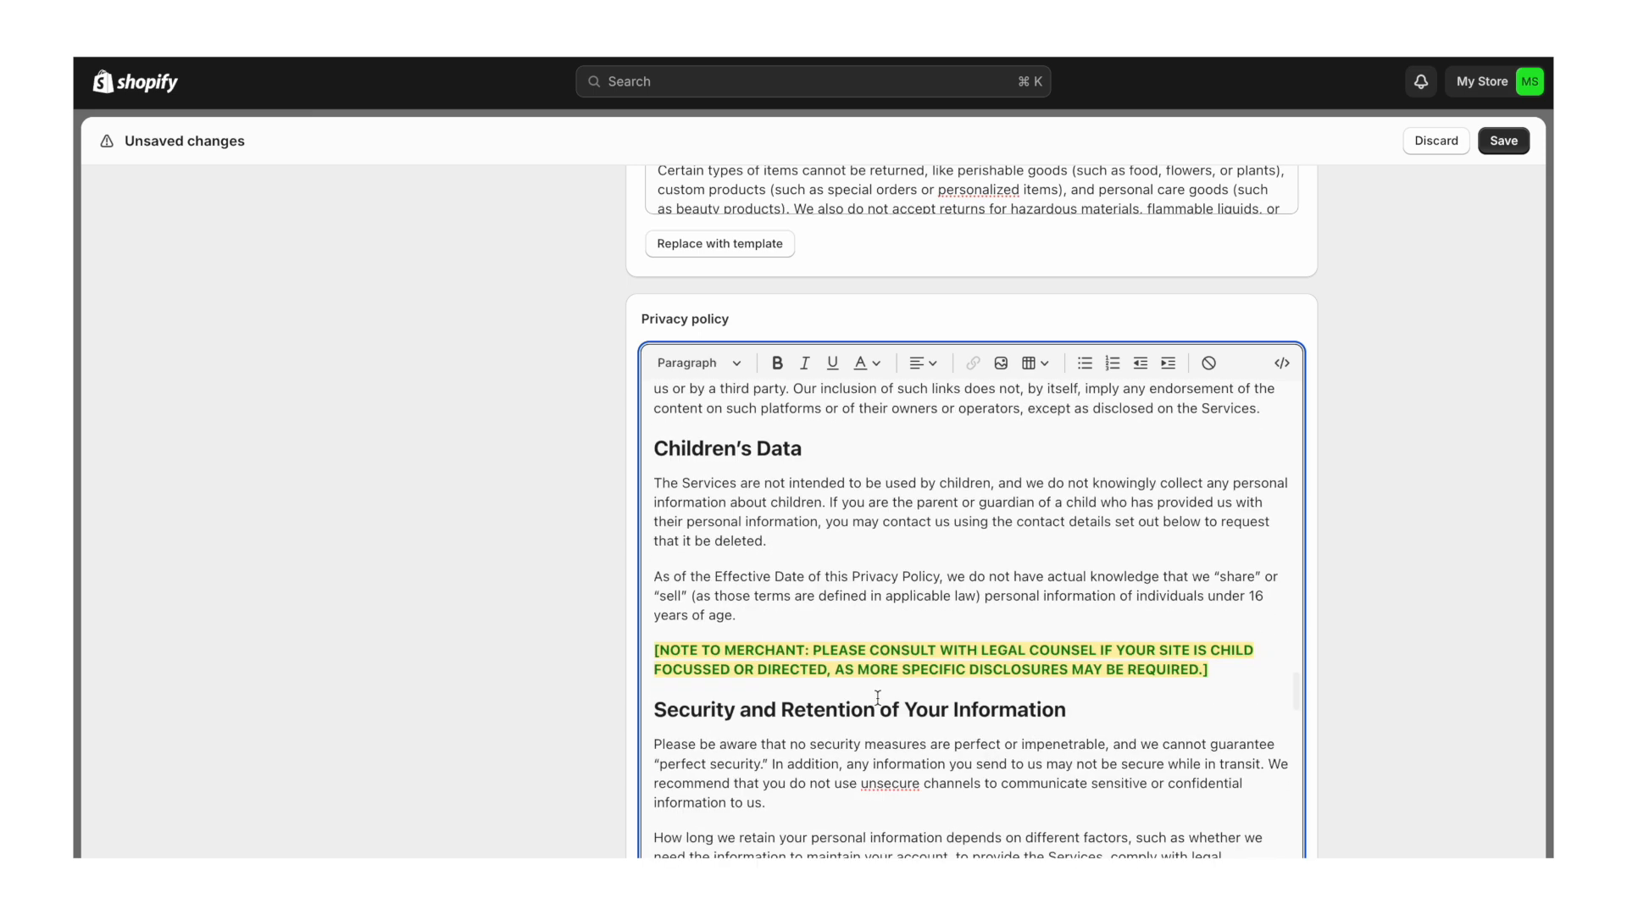
scroll(878, 697, "down", 2)
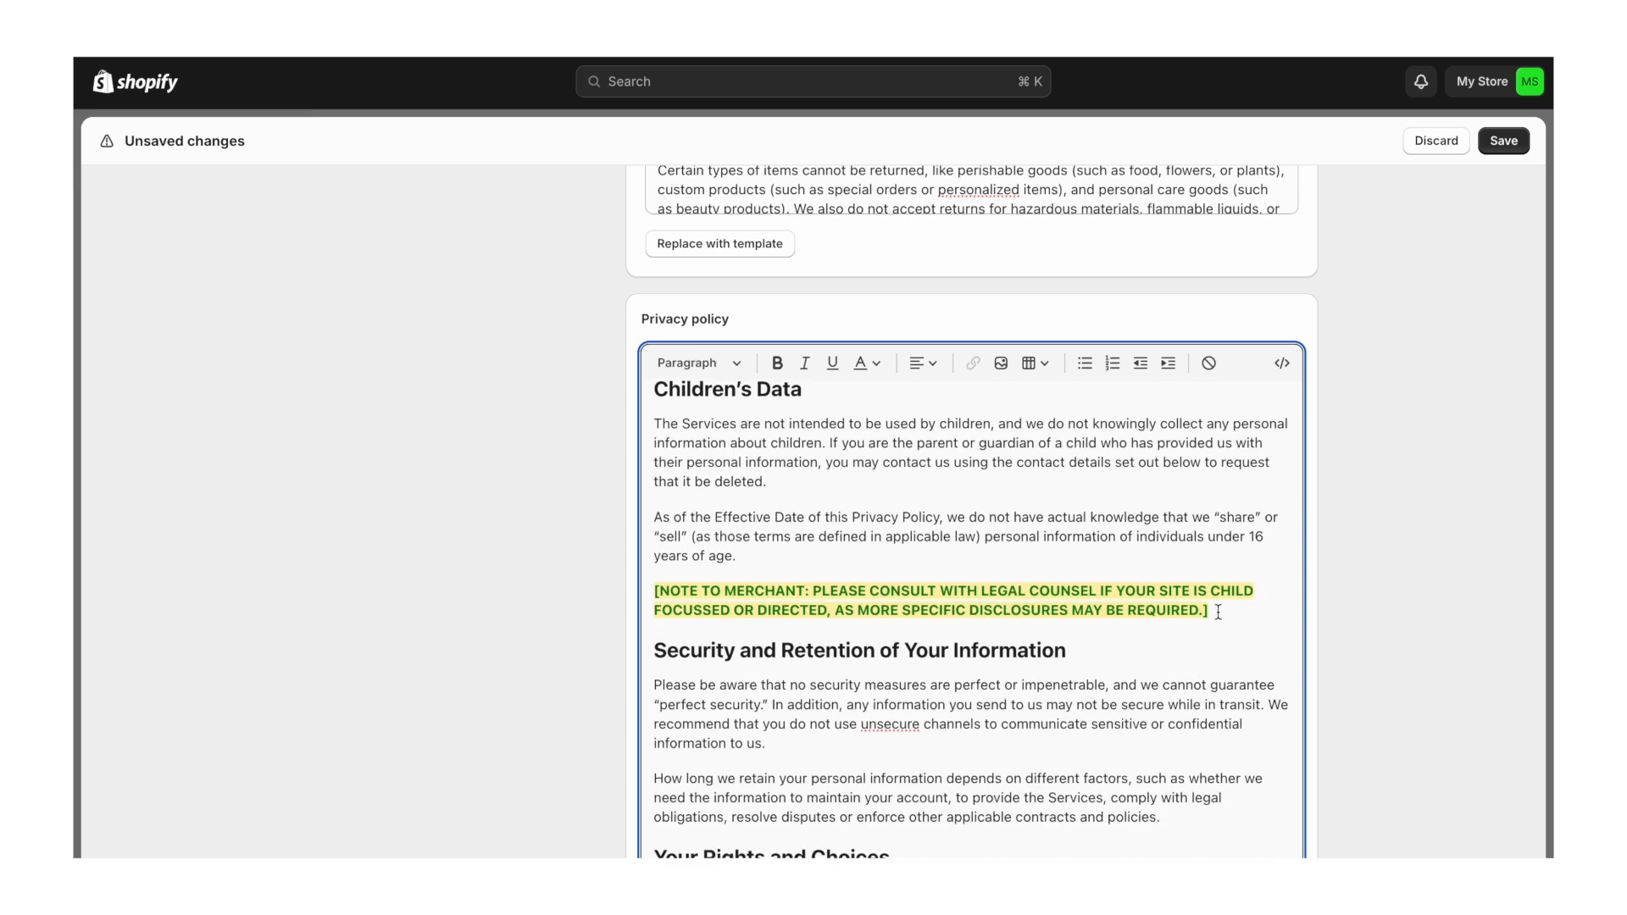
key("alt+BackSpace")
key("alt+BackSpace")
key("alt+BackSpace")
key("alt+BackSpace")
key("alt+BackSpace")
key("alt+BackSpace")
key("alt+BackSpace")
key("alt+BackSpace")
key("alt+BackSpace")
key("alt+BackSpace")
key("alt+BackSpace")
key("alt+BackSpace")
key("alt+BackSpace")
key("alt+BackSpace")
key("alt+BackSpace")
key("alt+BackSpace")
key("alt+BackSpace")
key("alt+BackSpace")
key("alt+BackSpace")
key("alt+BackSpace")
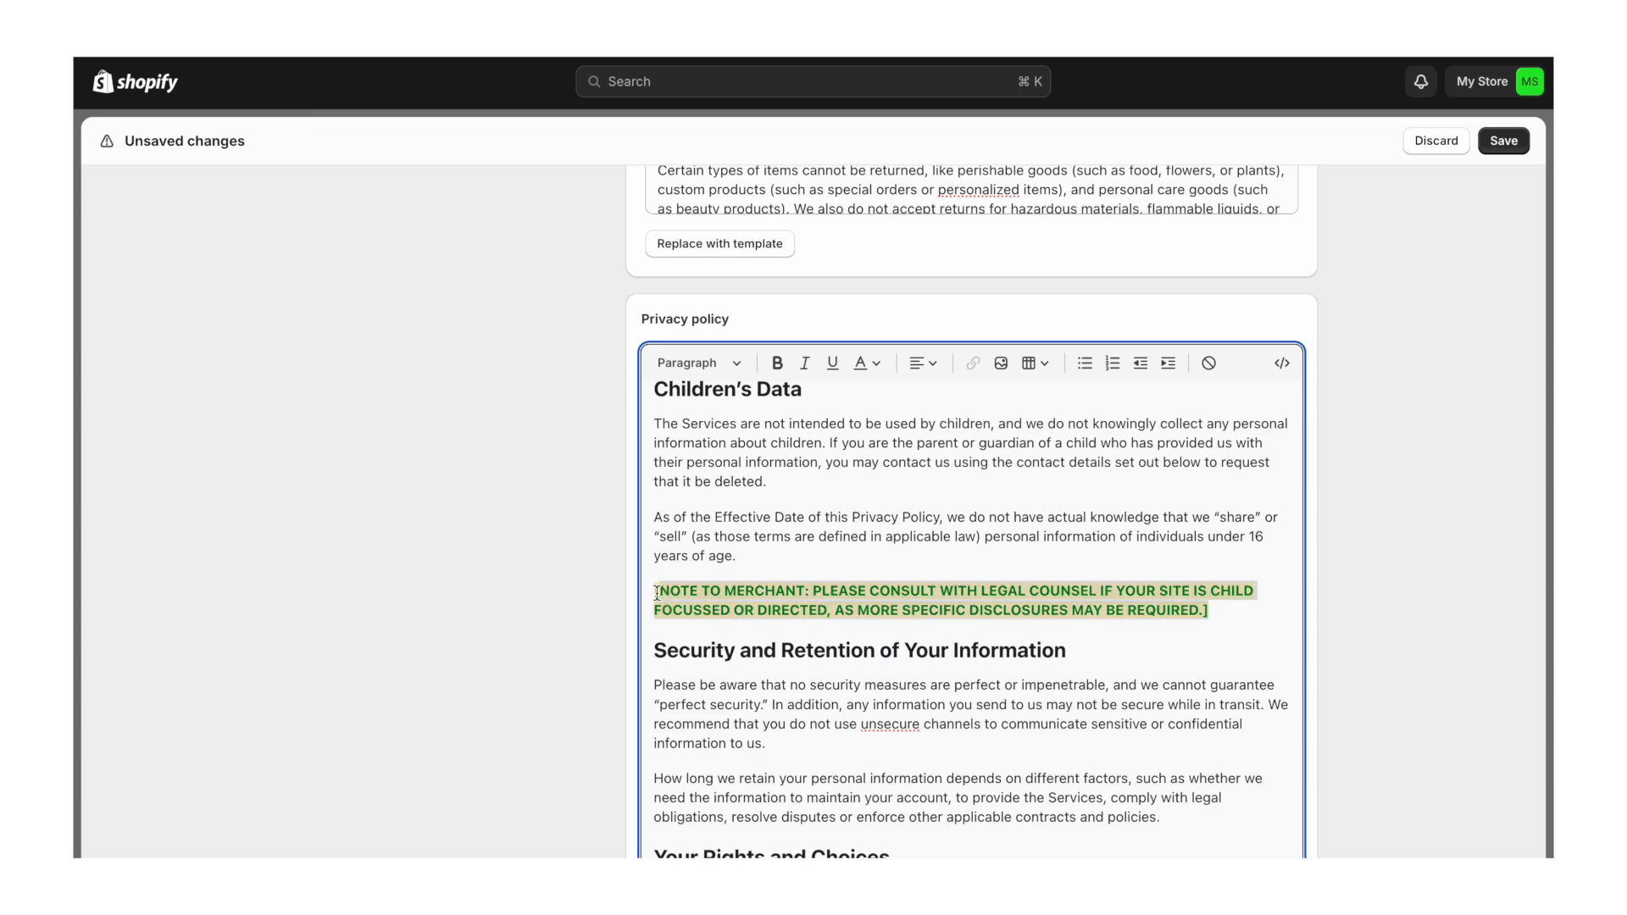
key("BackSpace")
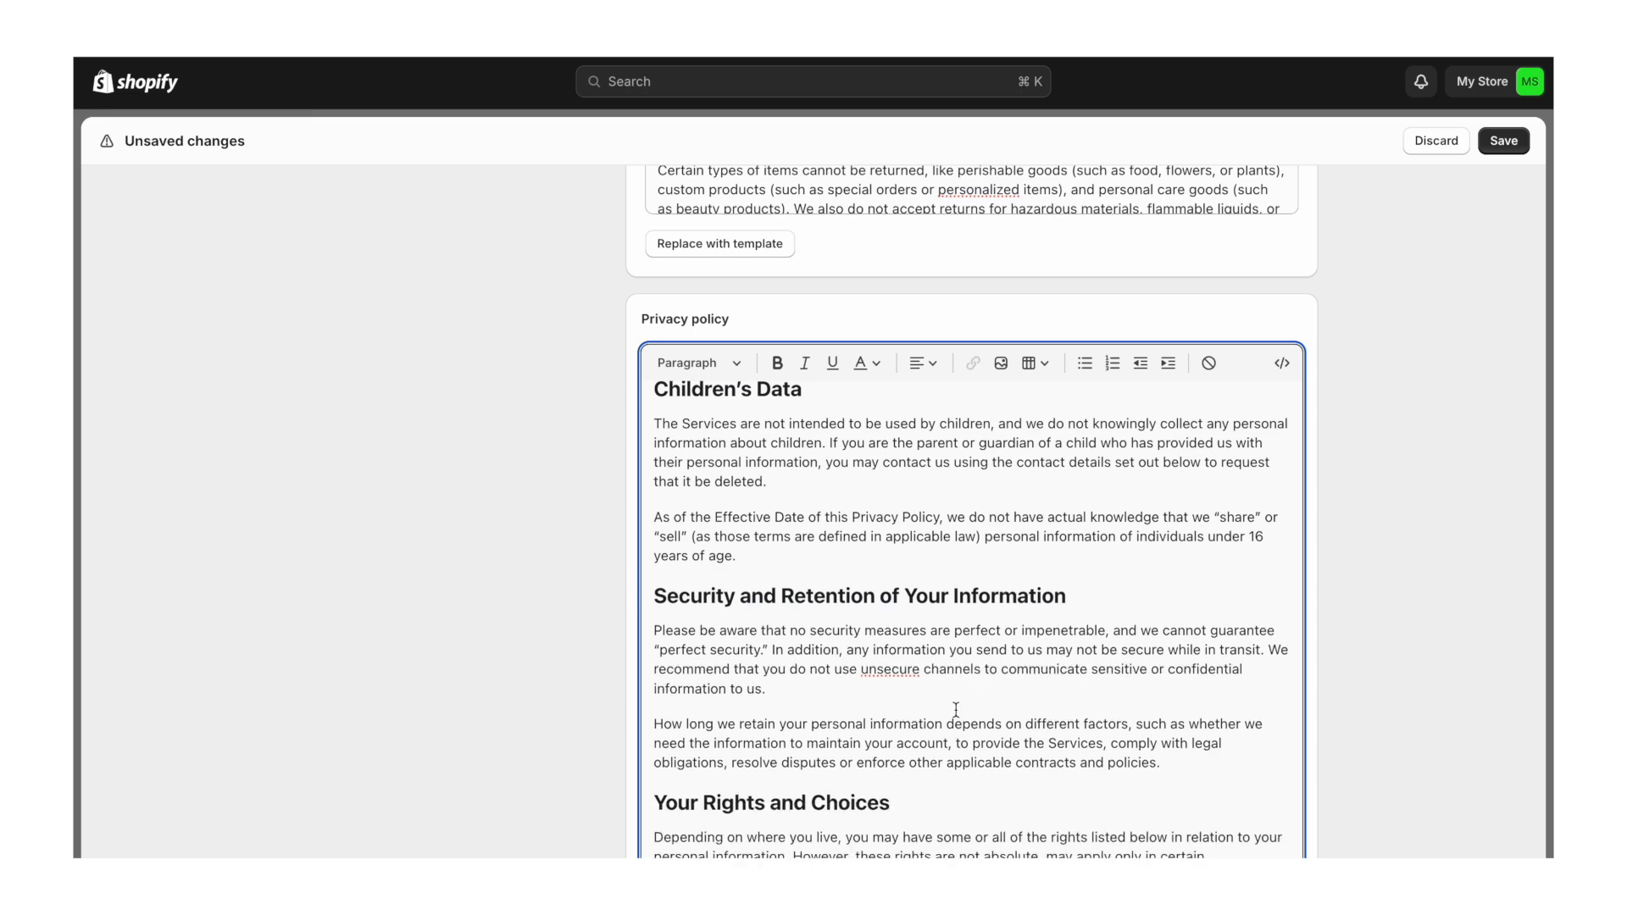
scroll(956, 708, "down", 10)
scroll(956, 708, "down", 2)
- Clear the Right to Limit bullet's formatting and bold its lead sentence
left_click(1016, 755)
left_click_drag(1005, 761, 698, 703)
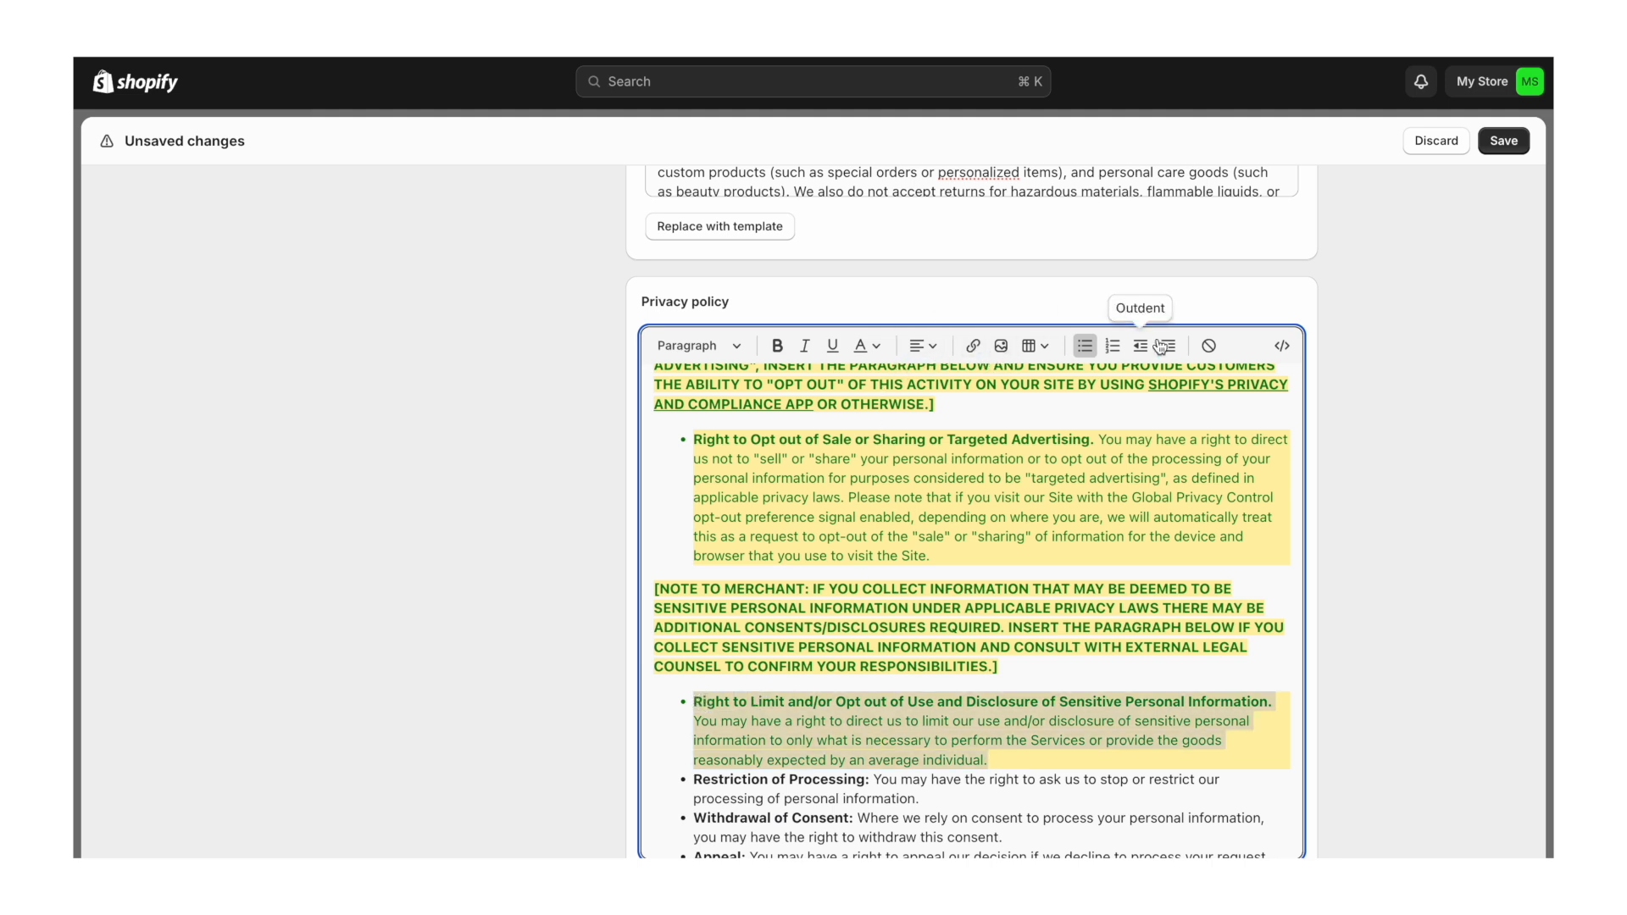
left_click(1209, 346)
left_click(926, 761)
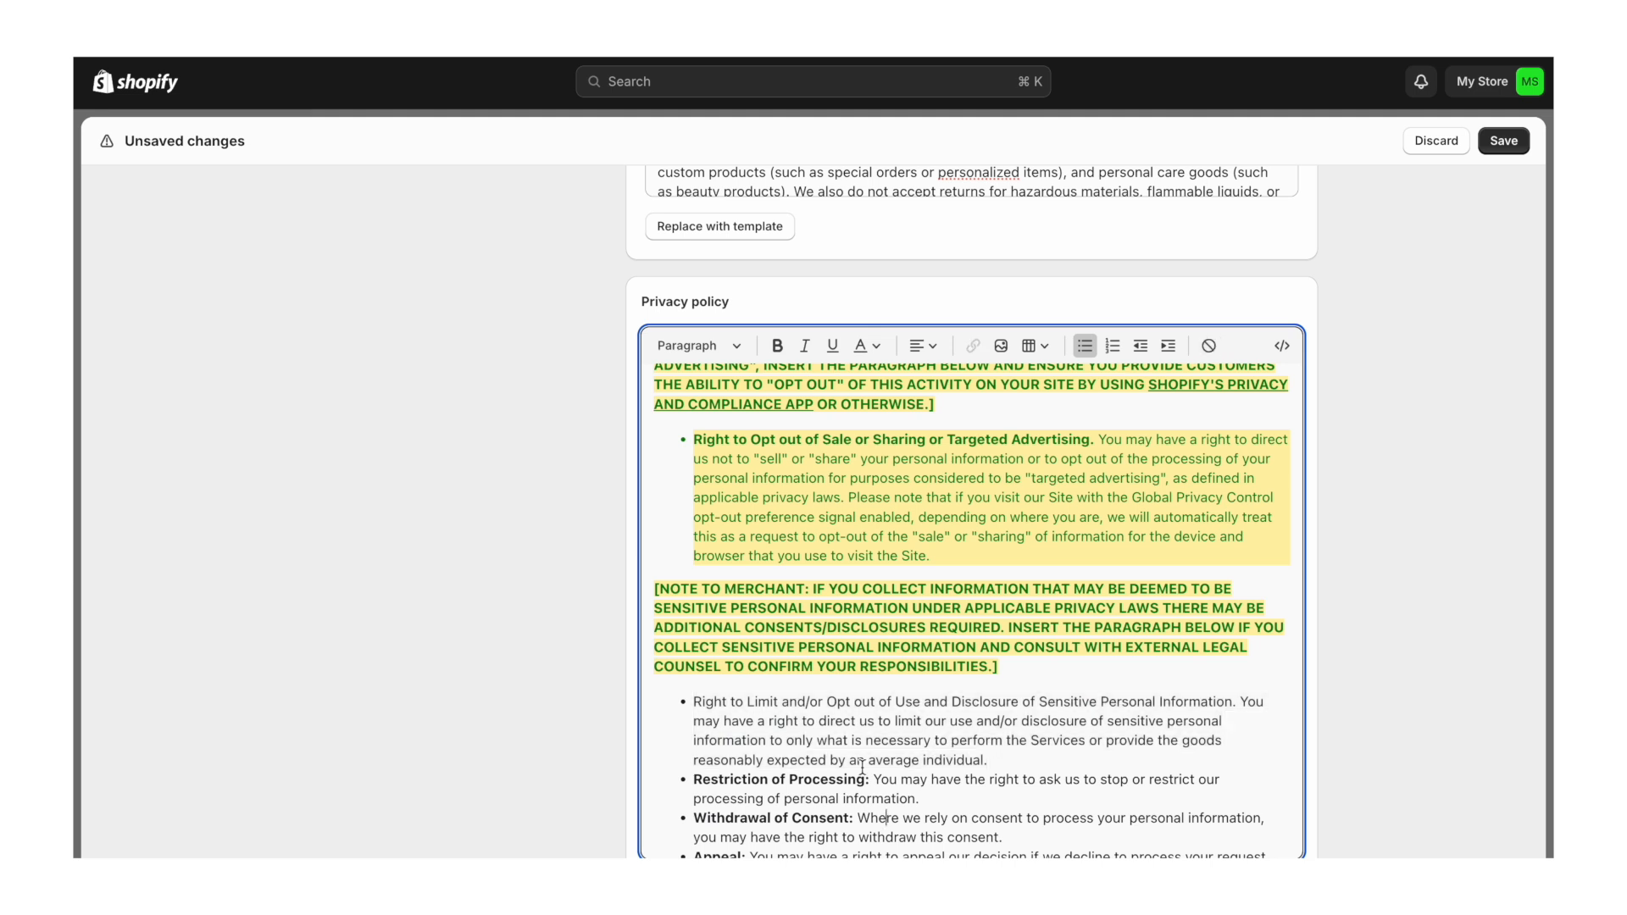
left_click_drag(1234, 702, 695, 704)
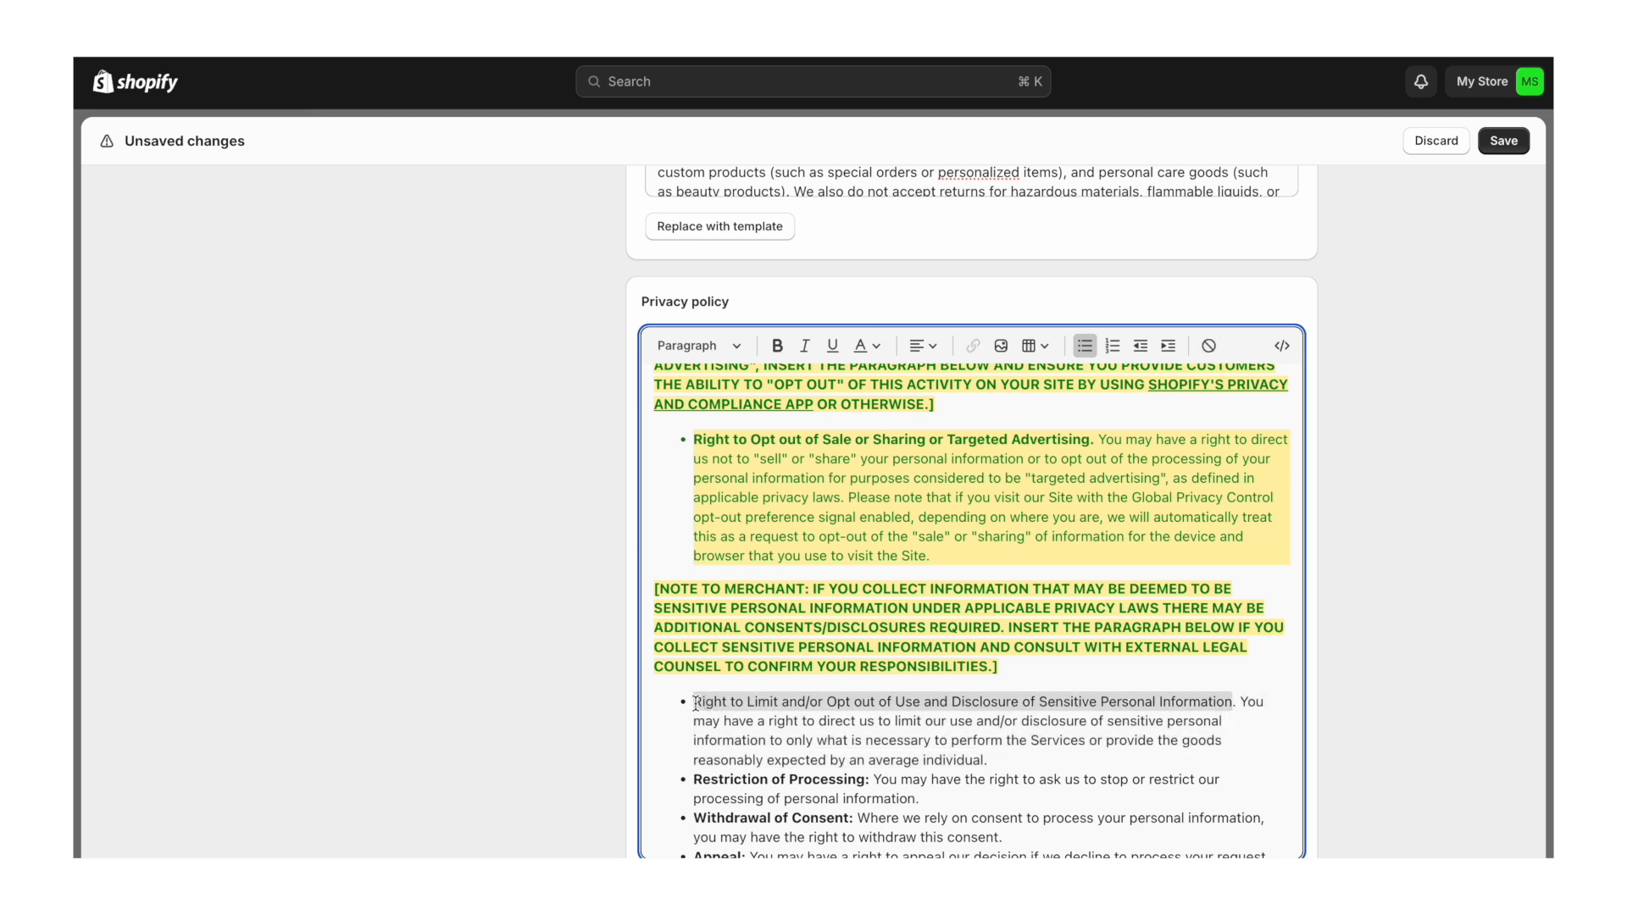
key("super+b")
left_click(786, 740)
- Delete the sensitive-information and opt-out merchant notes
left_click_drag(999, 668, 662, 583)
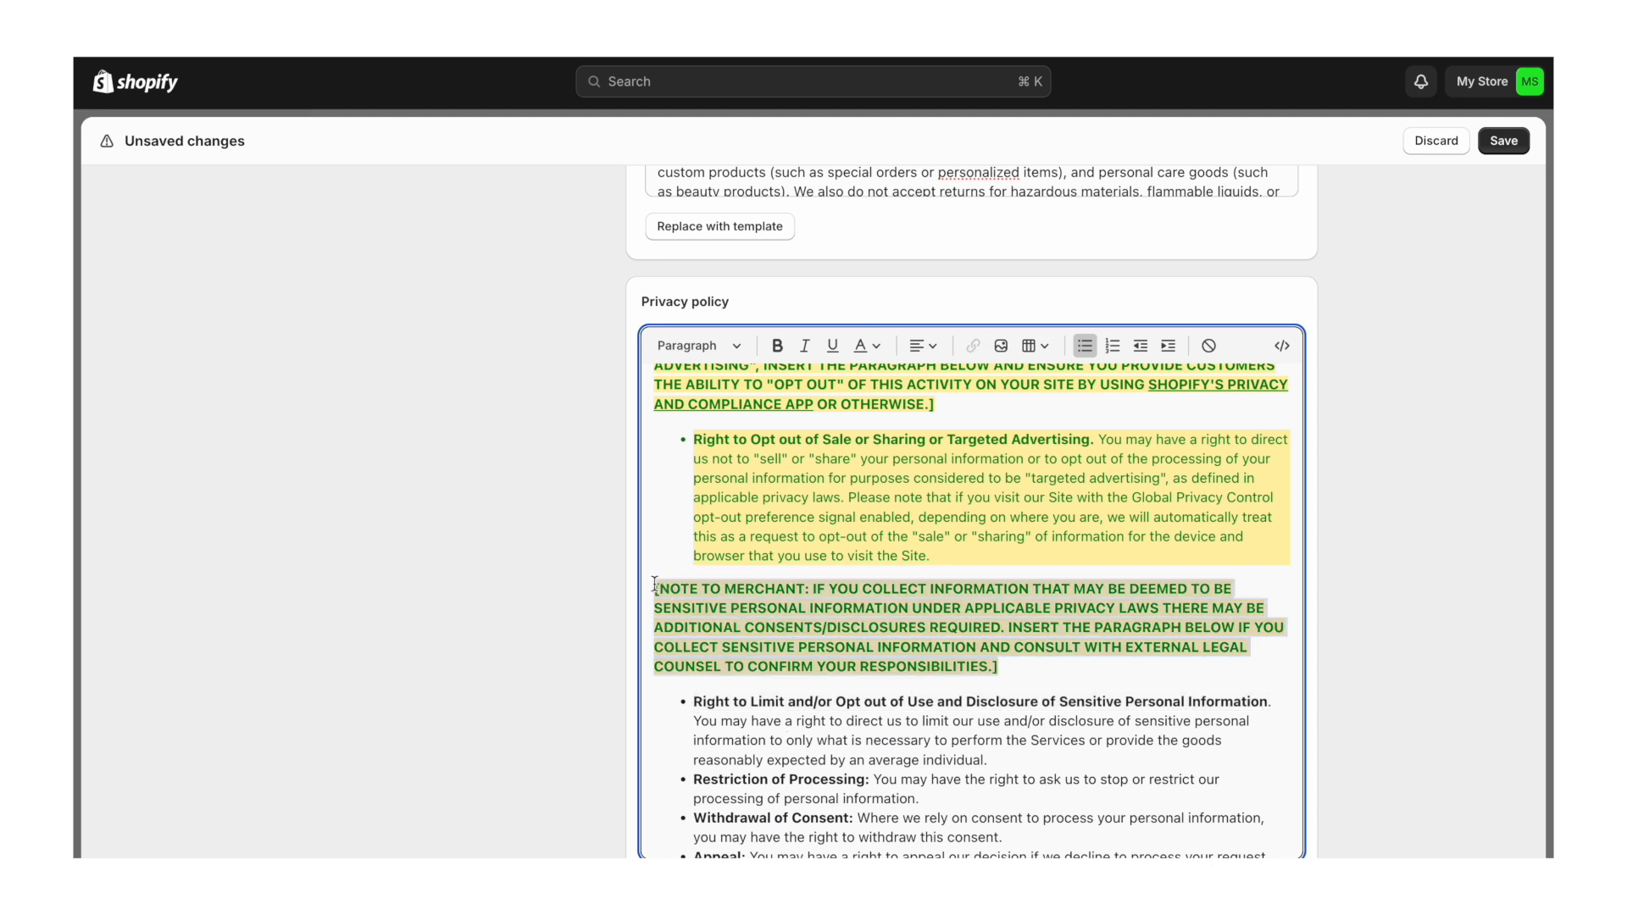
key("BackSpace")
key("BackSpace")
scroll(655, 584, "up", 3)
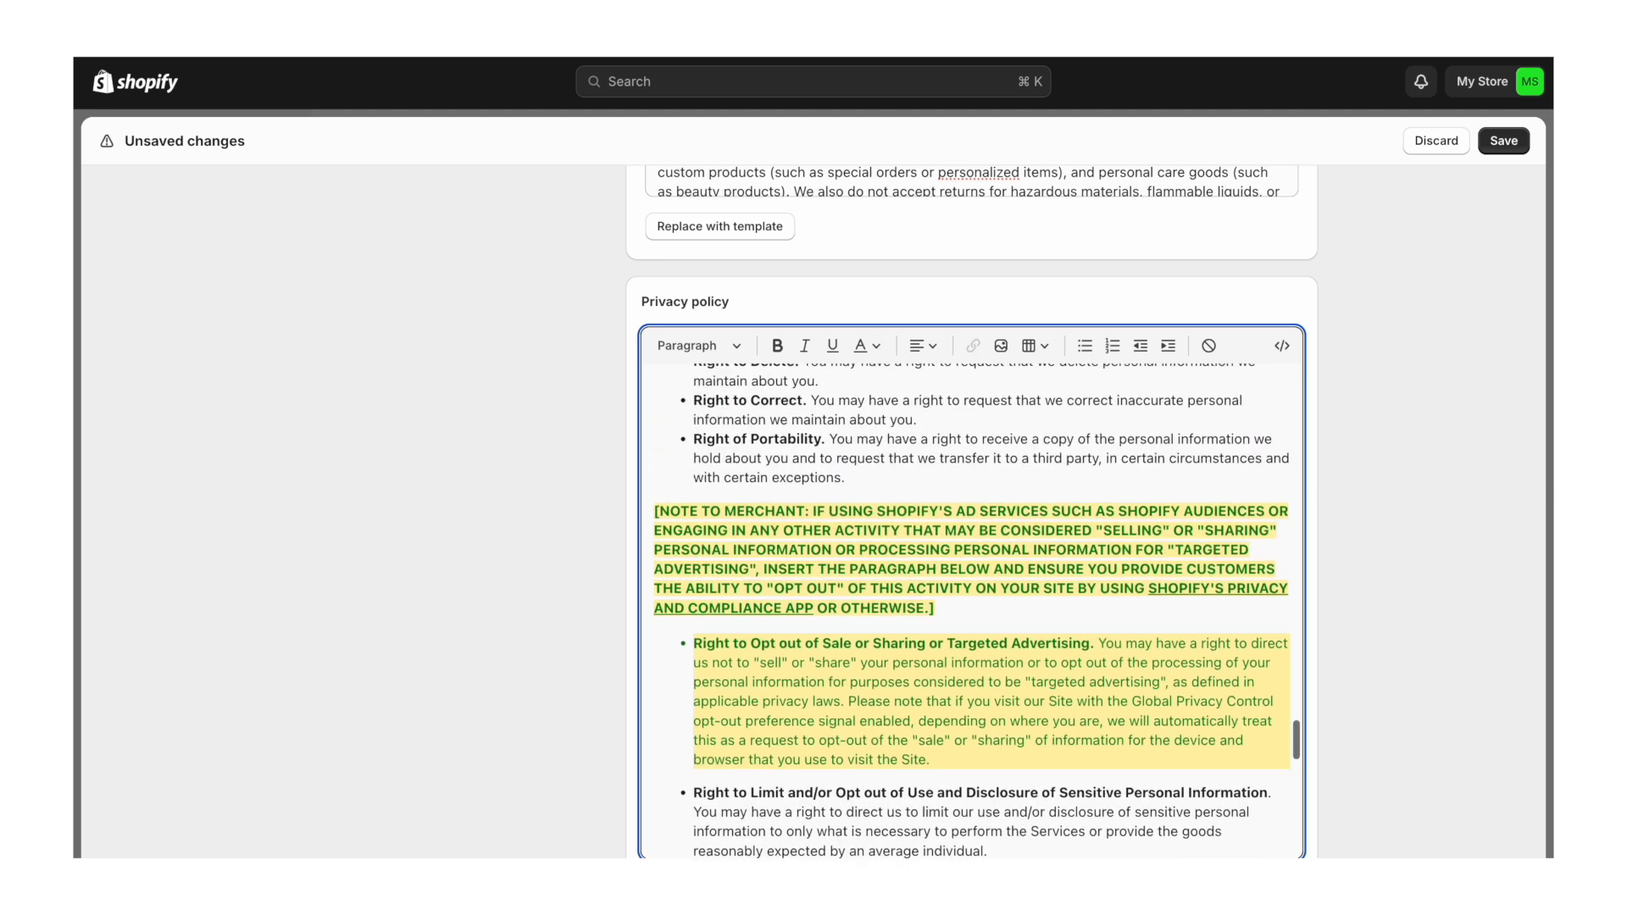
left_click_drag(947, 613, 641, 511)
key("BackSpace")
key("BackSpace")
scroll(971, 593, "up", 3)
scroll(983, 553, "down", 3)
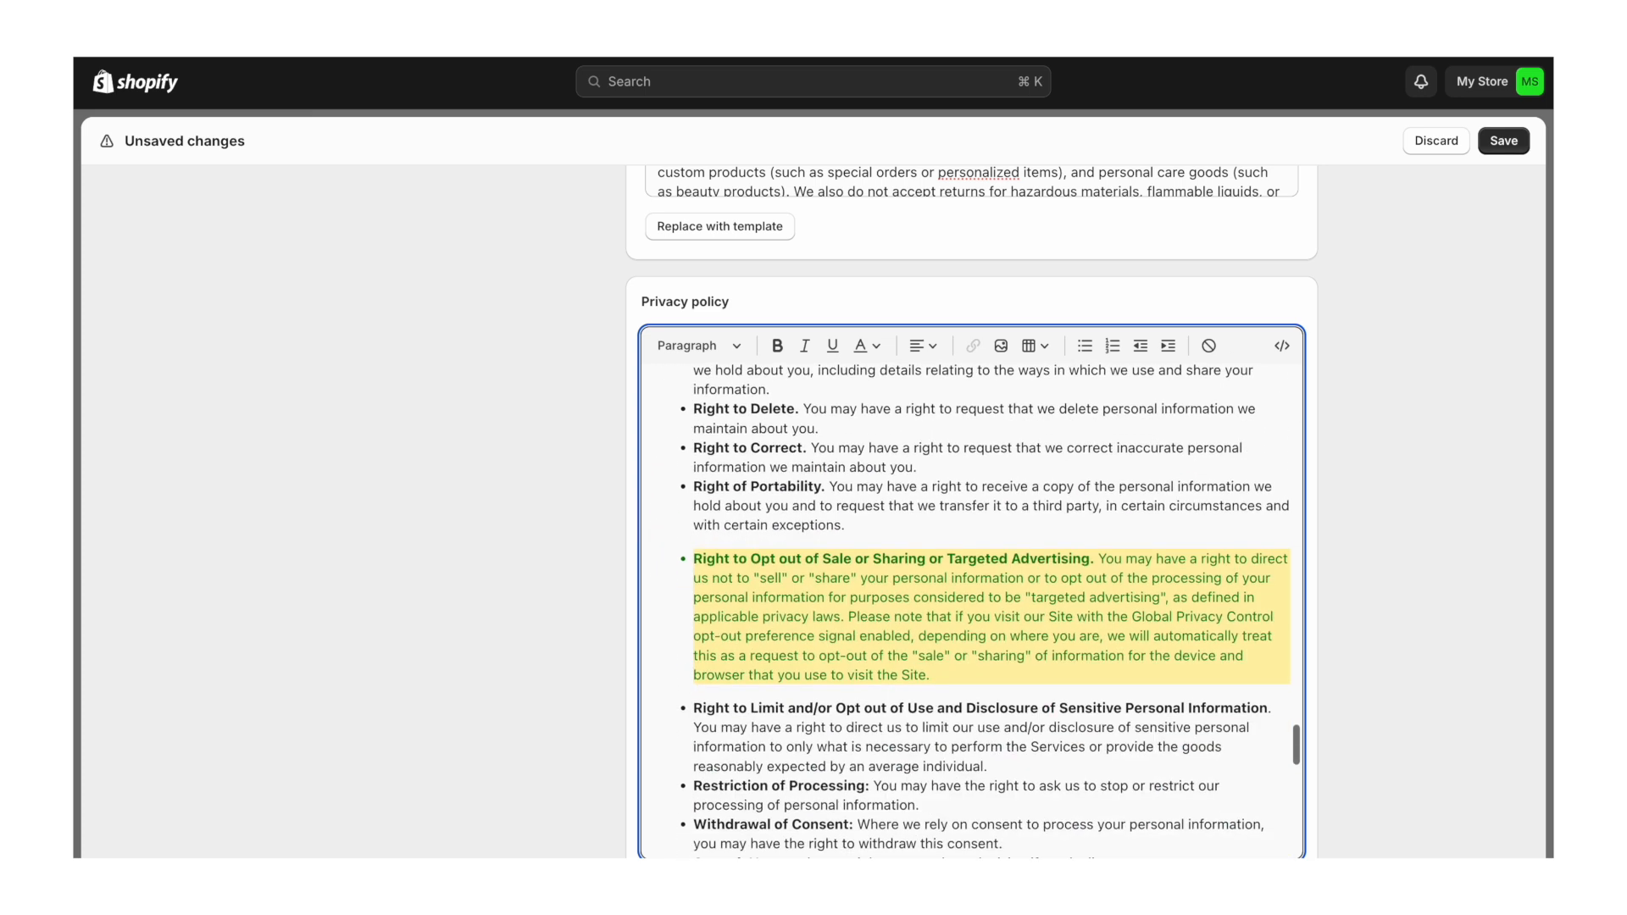
- Clear the Opt-out bullet's formatting and bold its lead sentence
left_click_drag(932, 676, 693, 559)
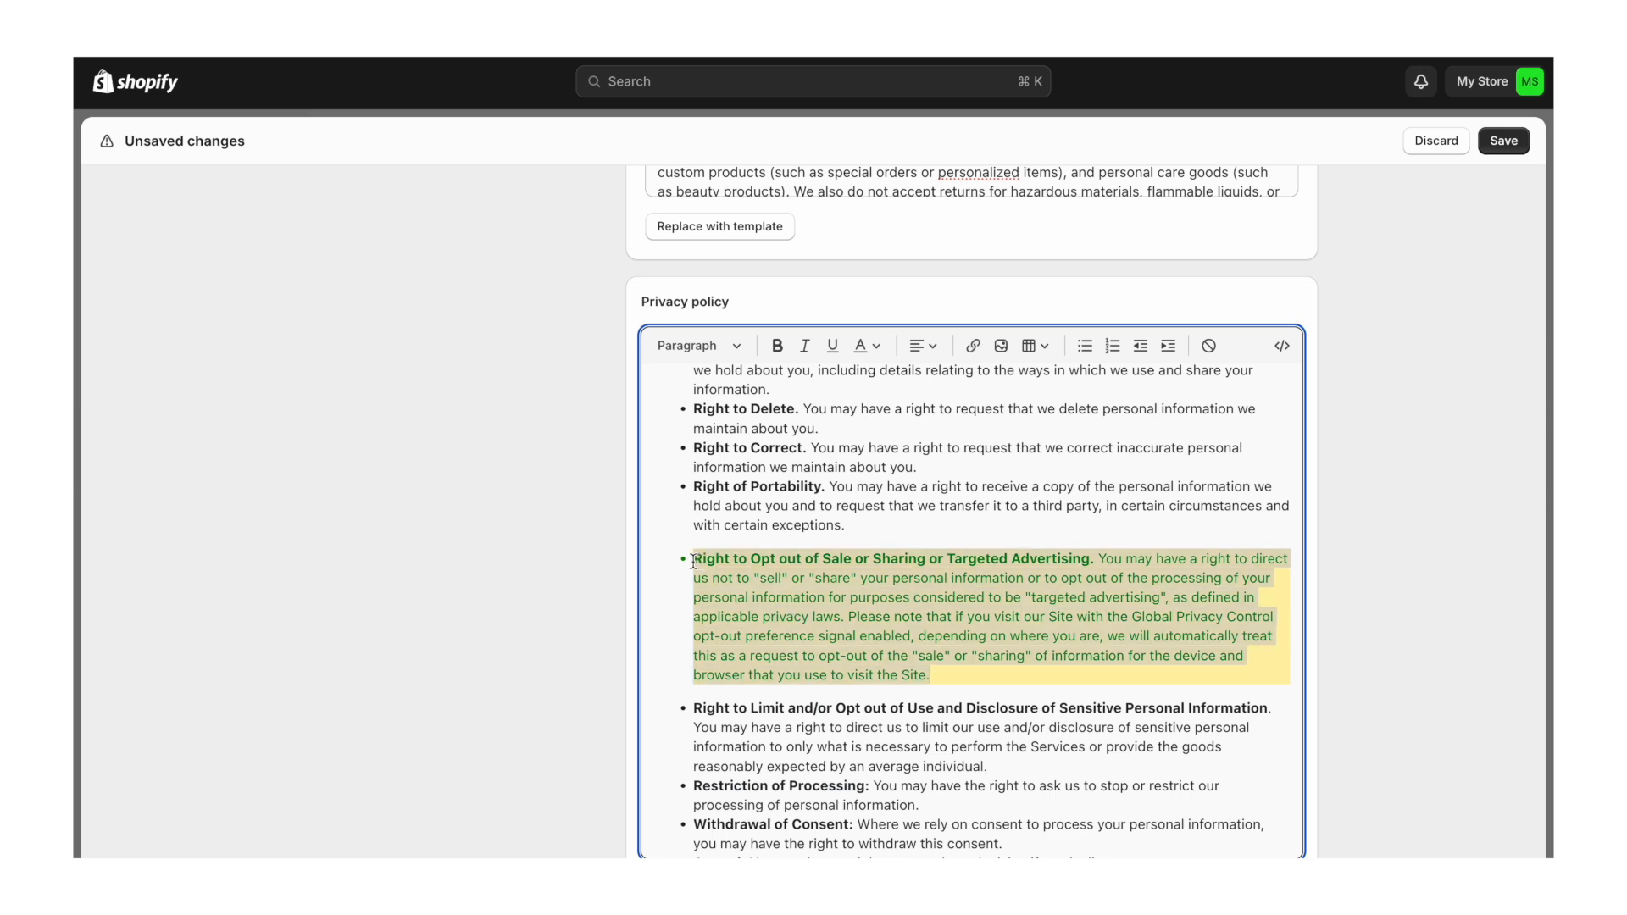
left_click(1210, 346)
left_click(1080, 632)
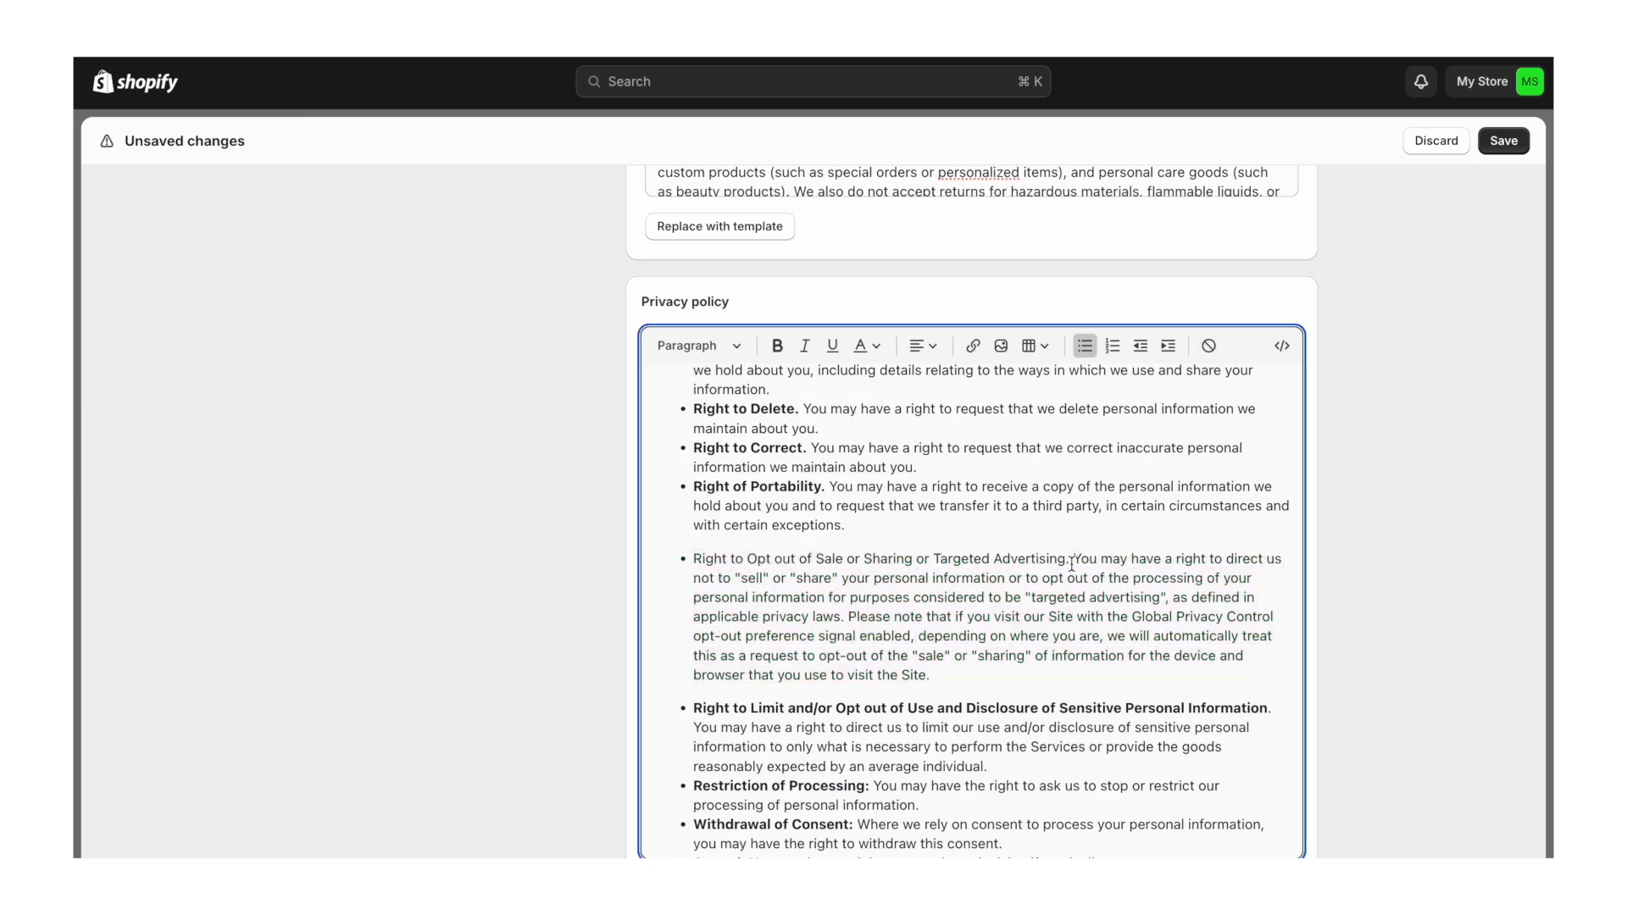
left_click_drag(1069, 560, 695, 555)
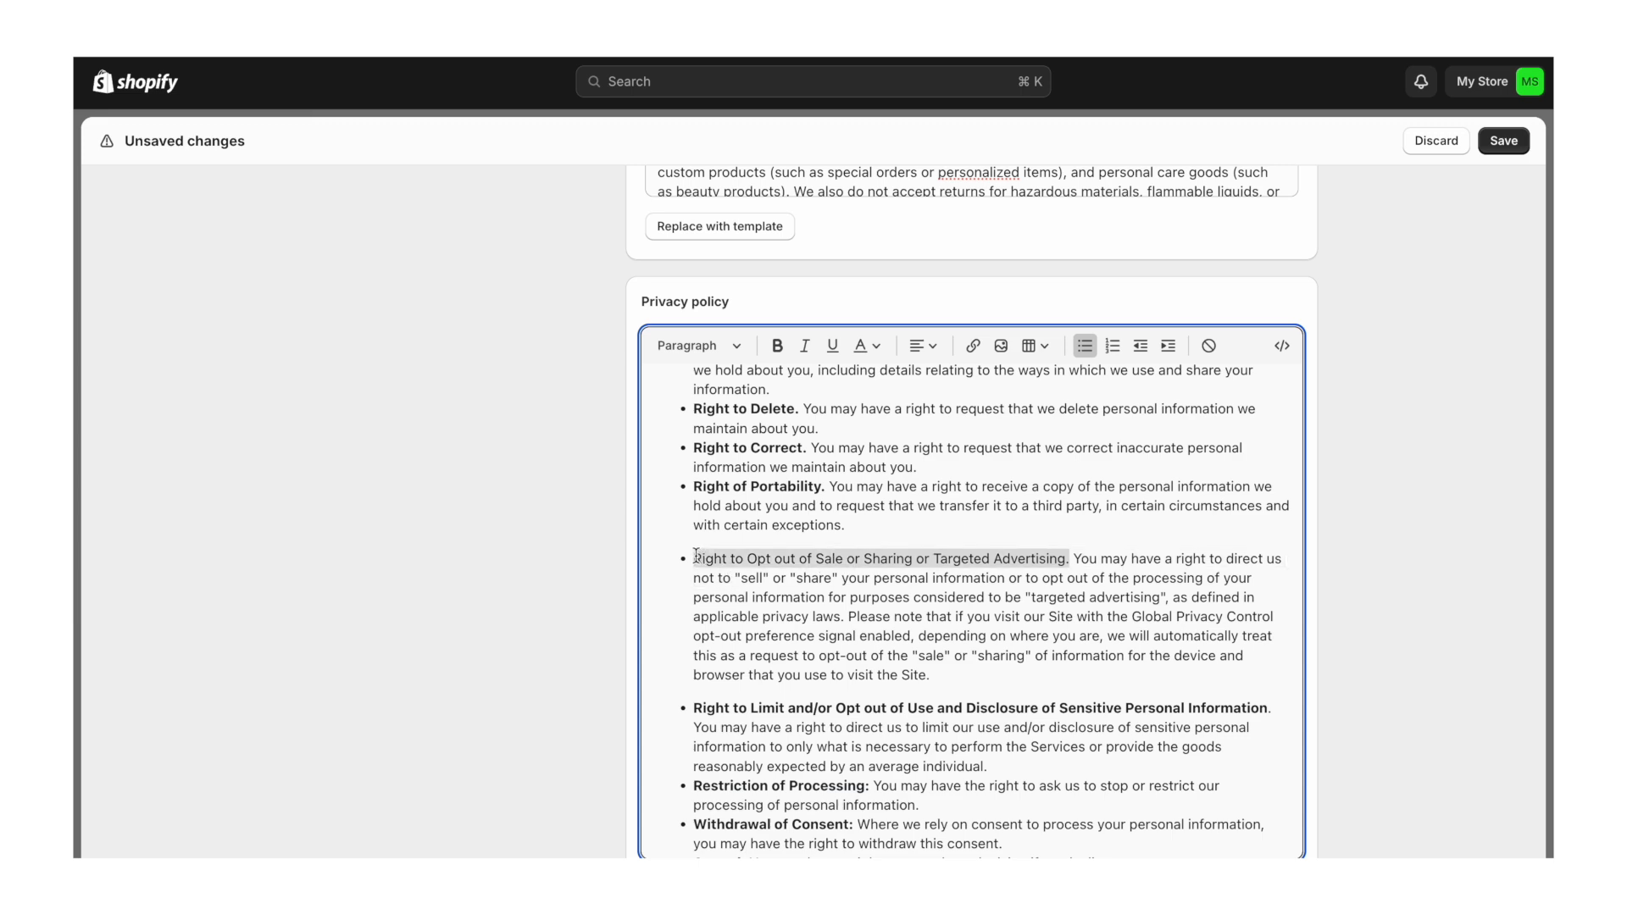
key("super+b")
- Delete the ad services merchant note and paragraph before Complaints
scroll(911, 608, "down", 1)
scroll(873, 593, "down", 7)
scroll(842, 575, "down", 9)
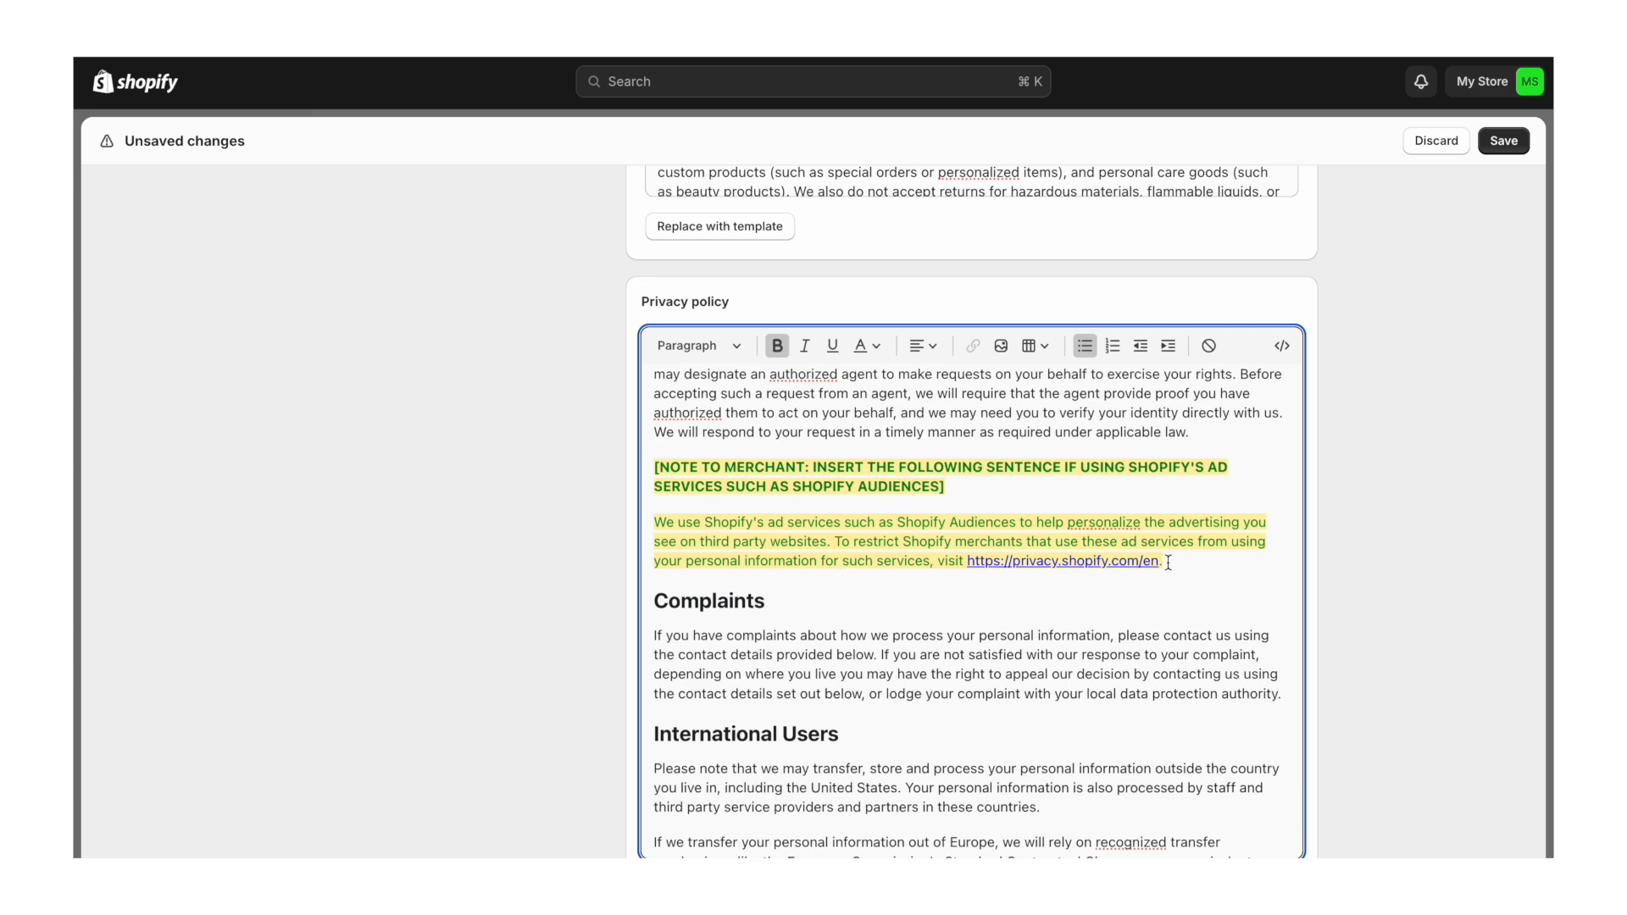
left_click_drag(1168, 563, 660, 468)
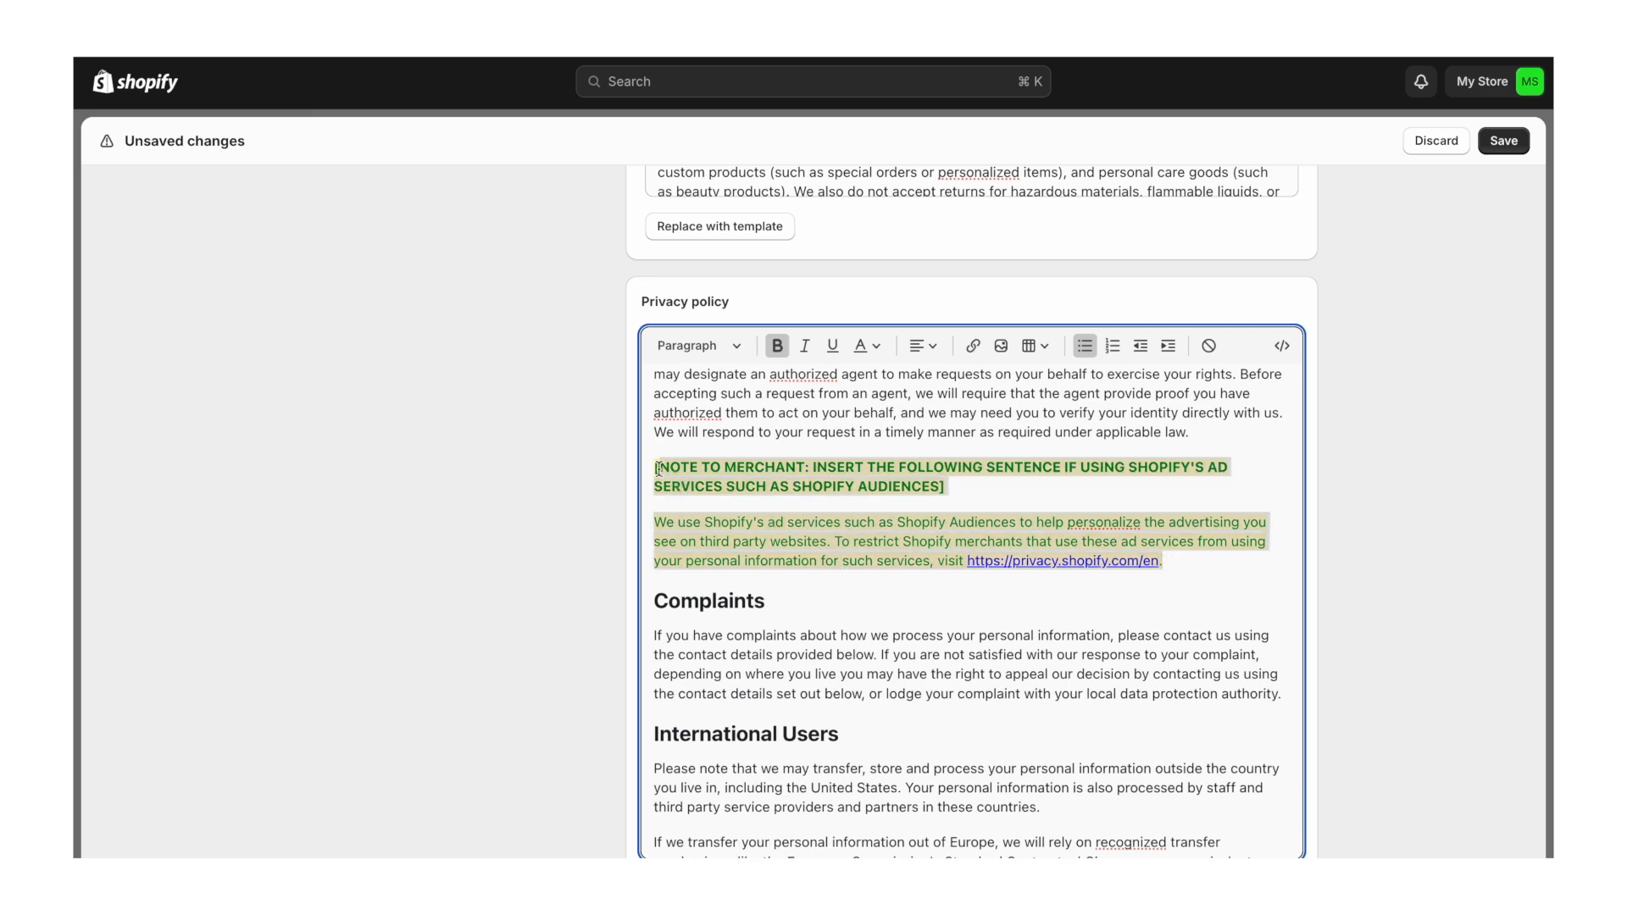
key("BackSpace")
key("BackSpace")
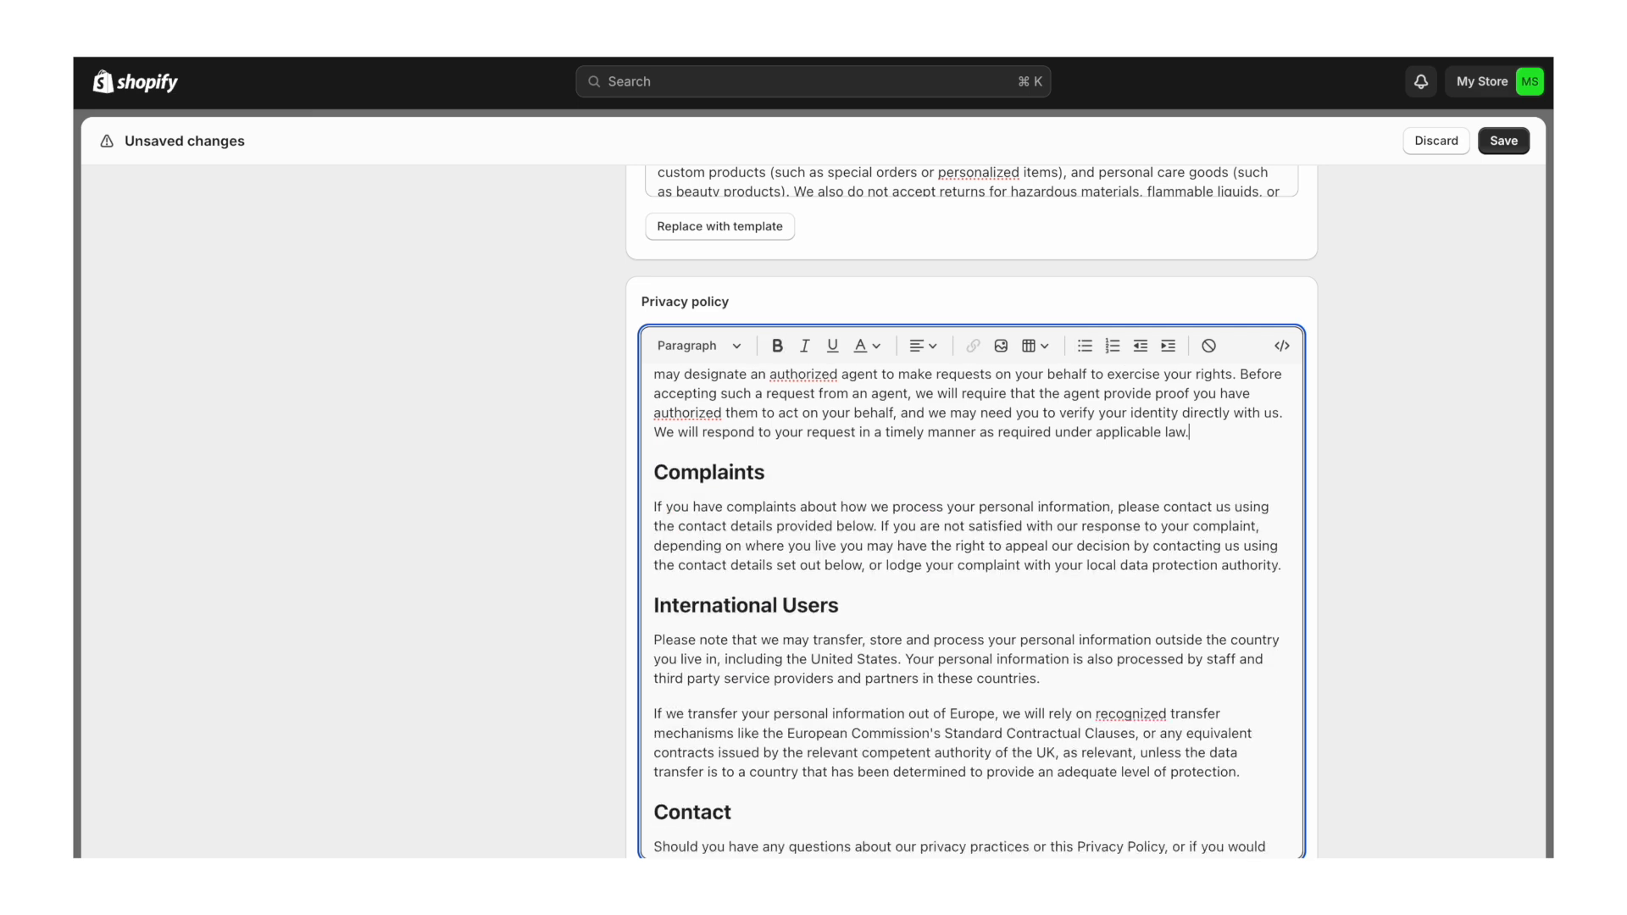
scroll(913, 606, "down", 3)
scroll(913, 606, "up", 1)
scroll(912, 606, "down", 4)
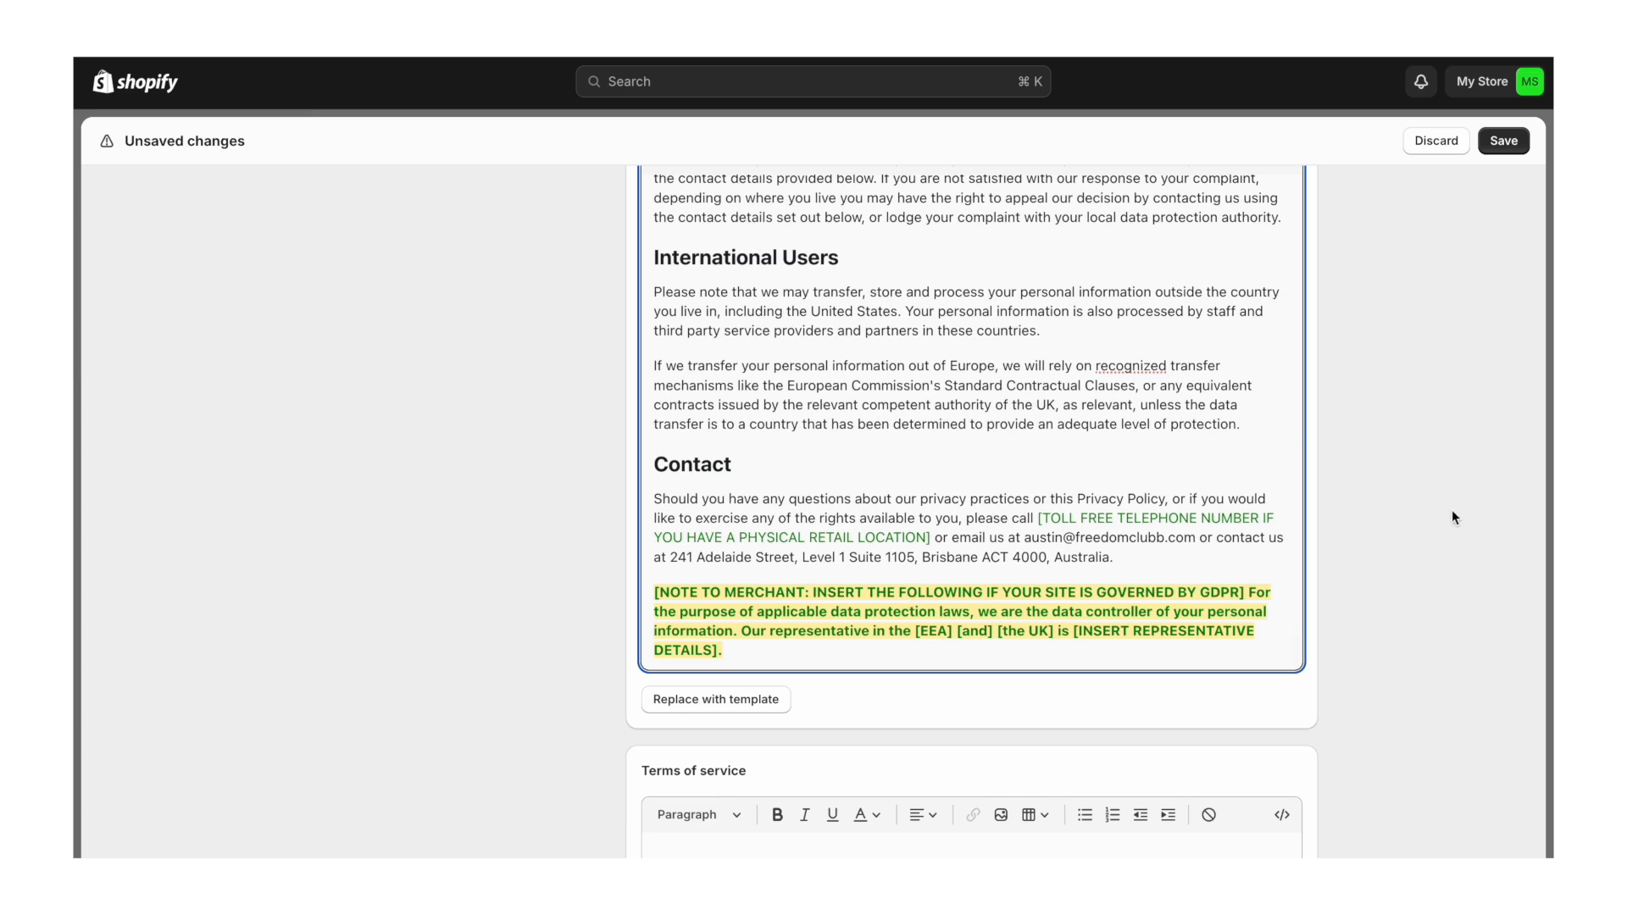
scroll(1451, 510, "up", 1)
- Remove the GDPR merchant note and the toll-free phone placeholder from the Contact section
left_click_drag(745, 705, 643, 641)
key("BackSpace")
key("BackSpace")
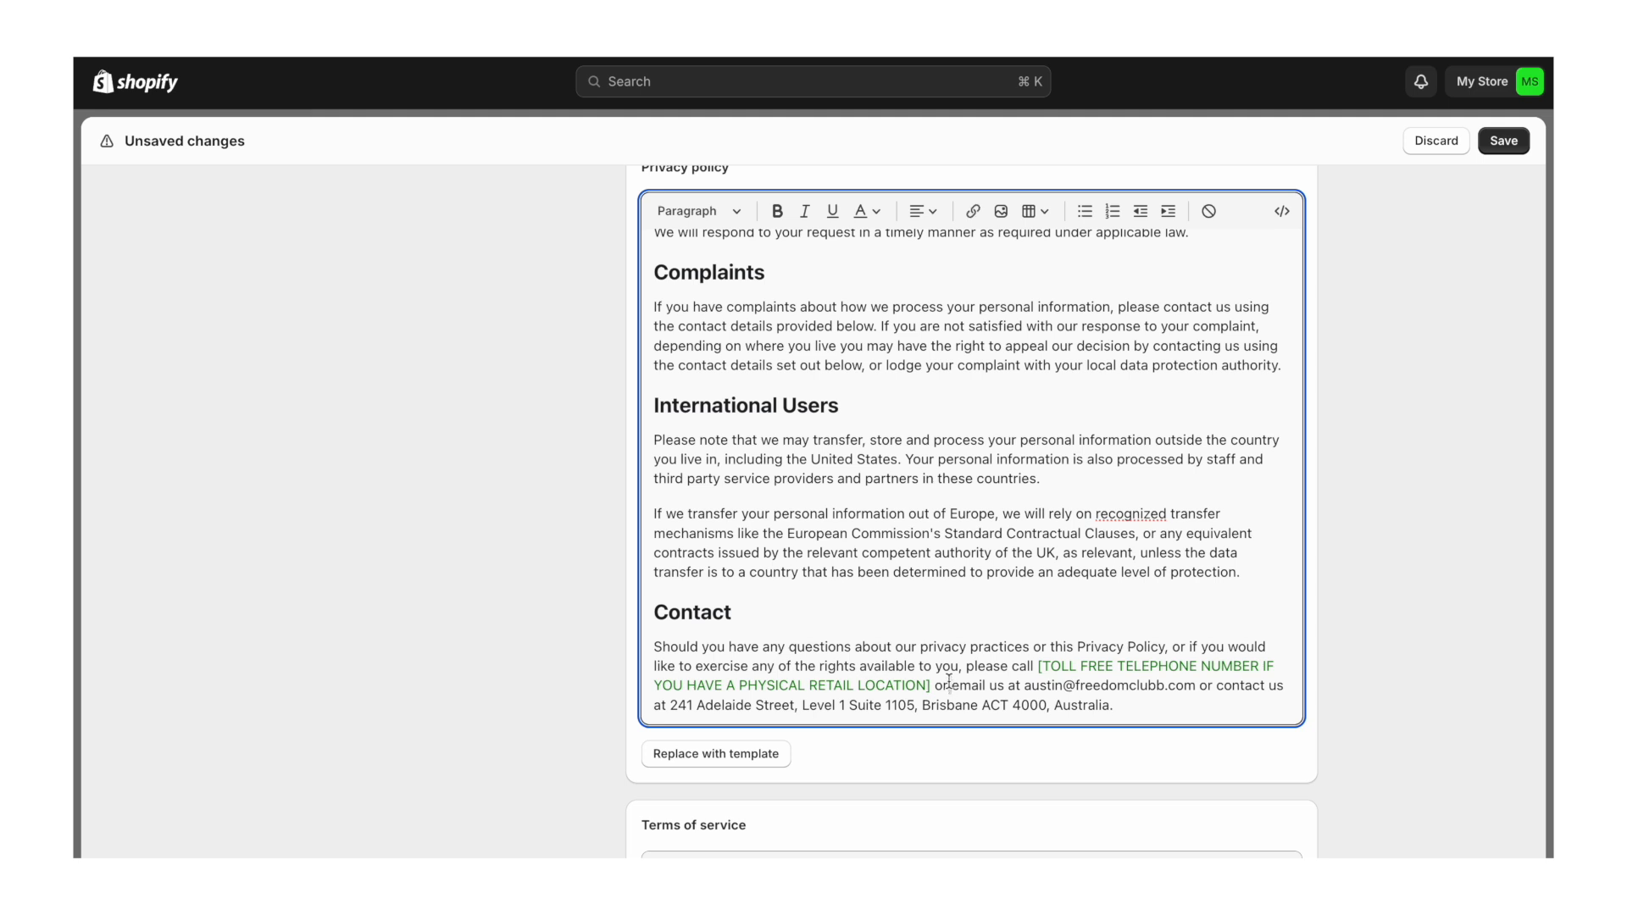
left_click_drag(948, 682, 1011, 671)
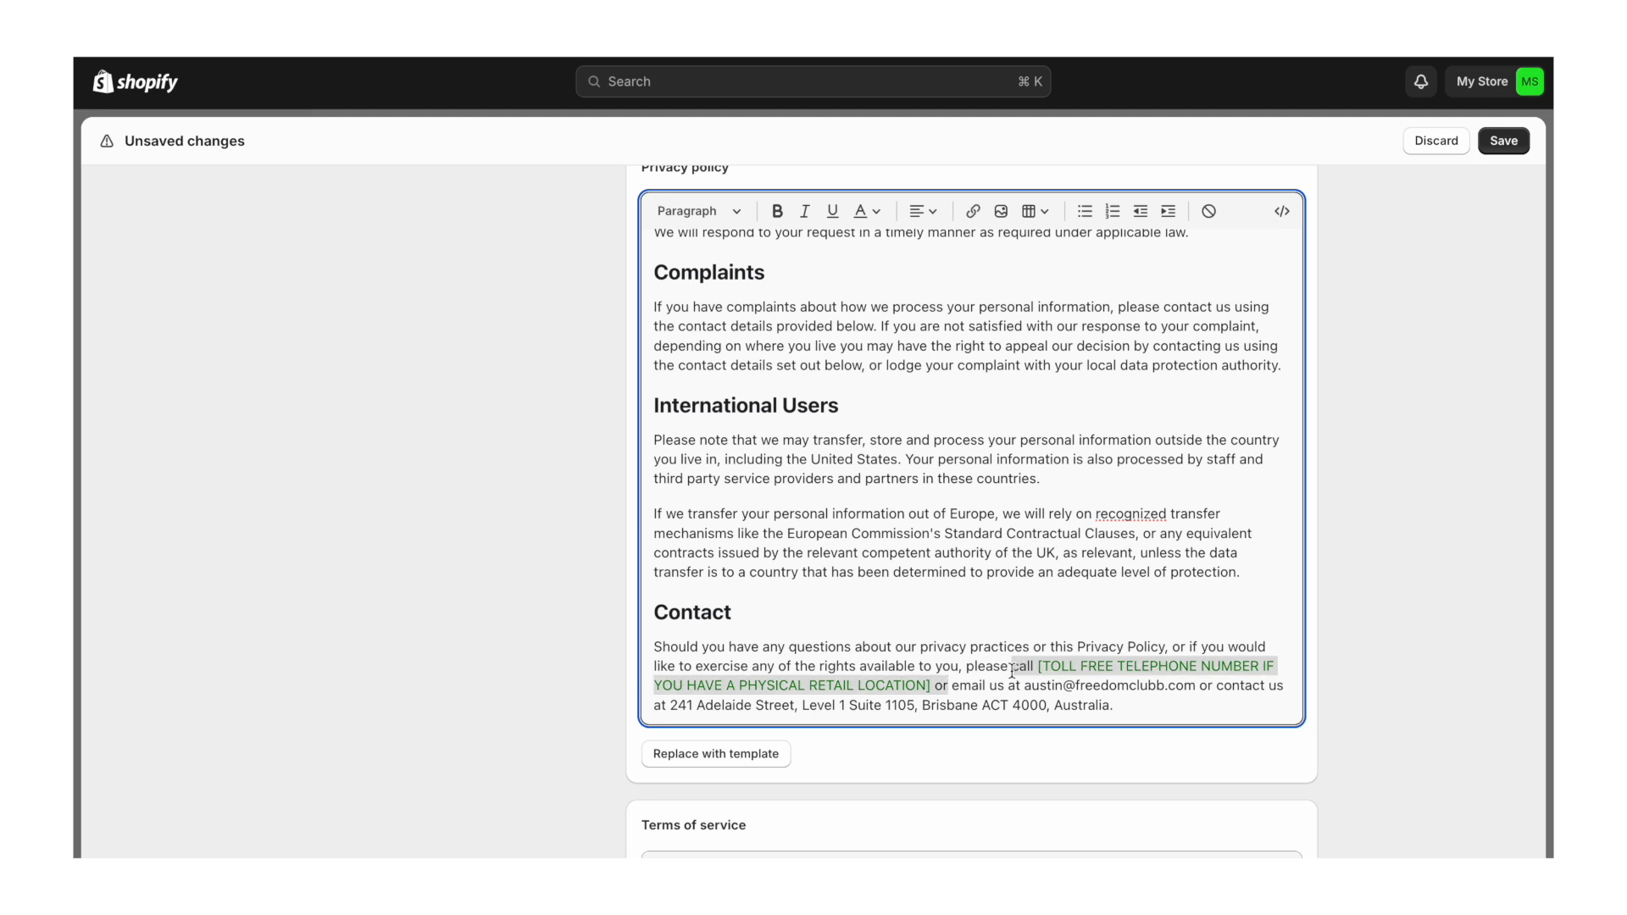
key("BackSpace")
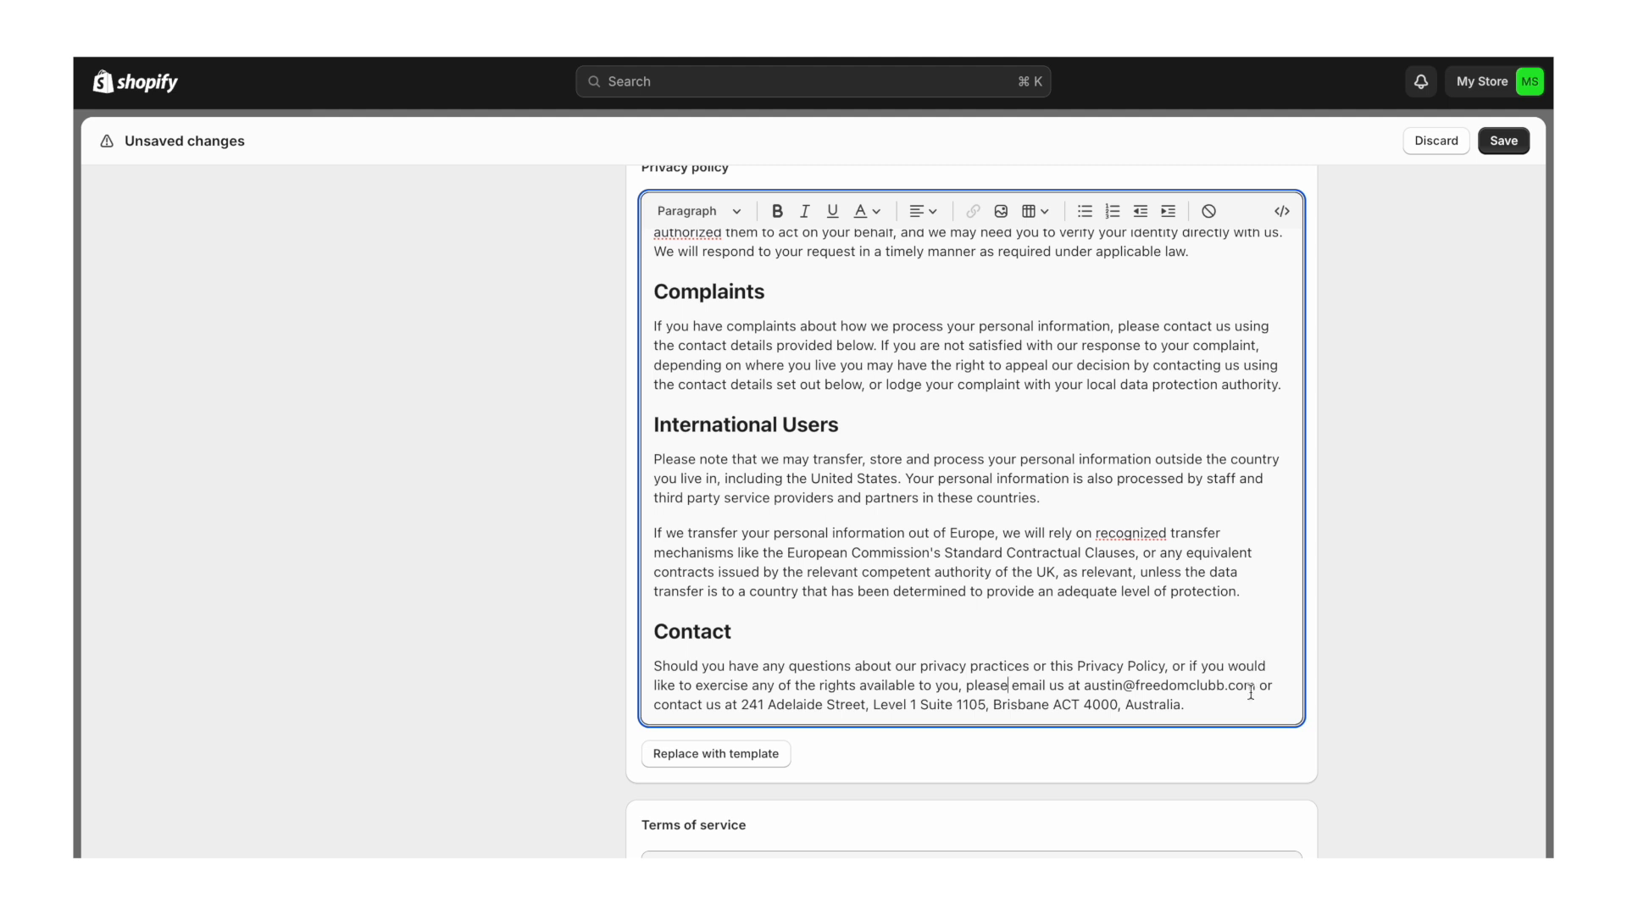
- Replace the contact e-mail with PuraWater's address and change the state from ACT to QLD
left_click_drag(1253, 691, 1085, 687)
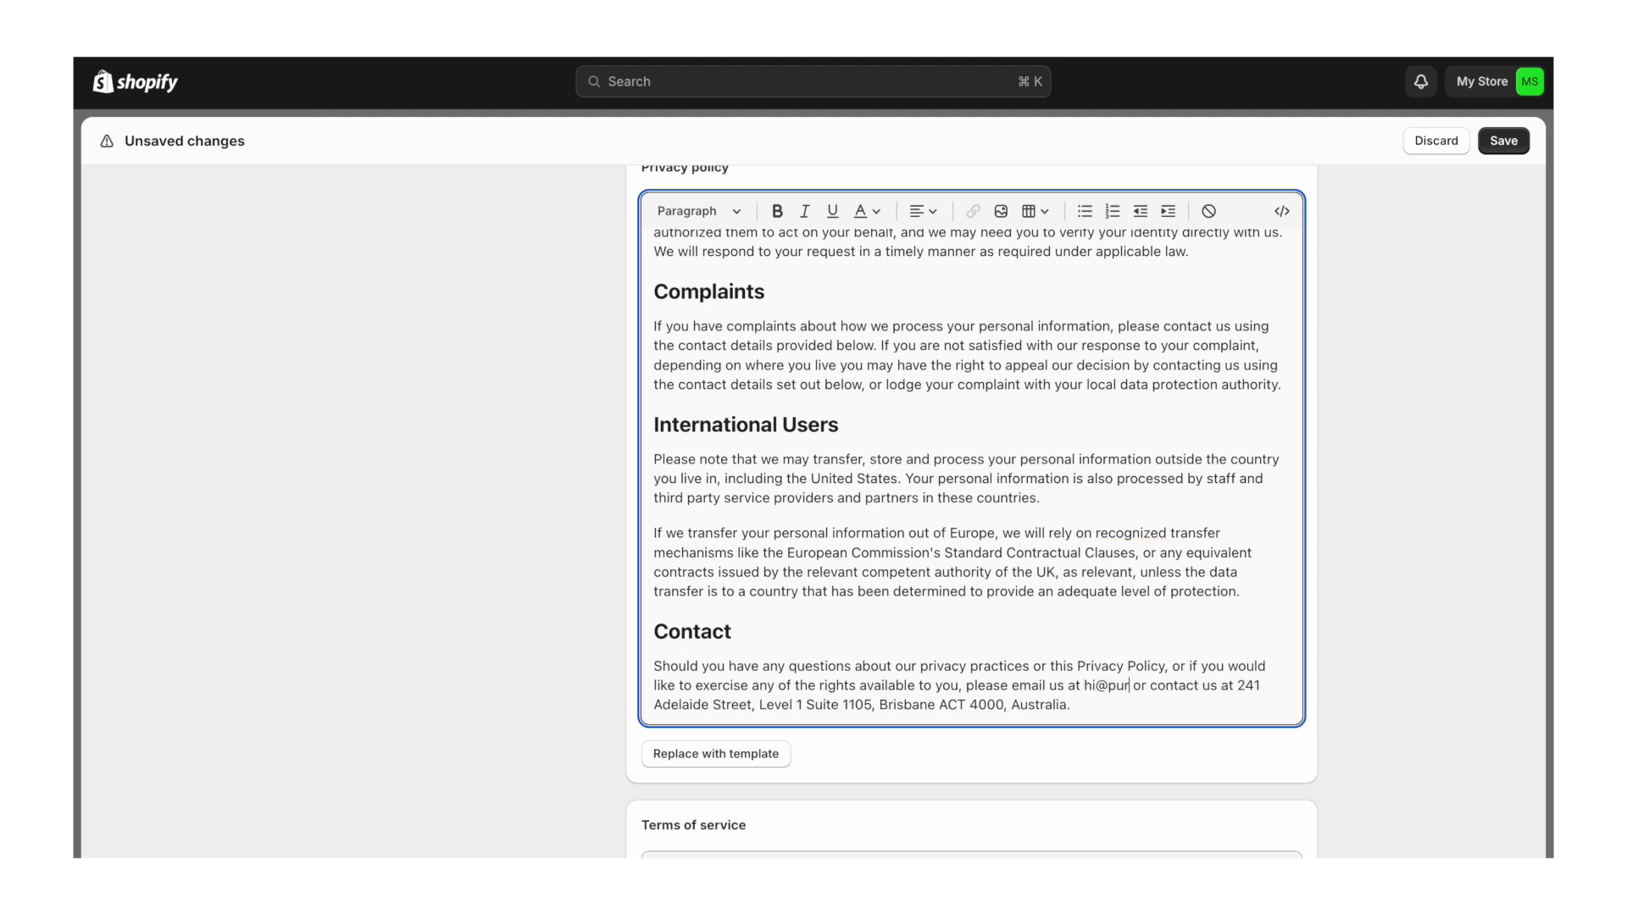
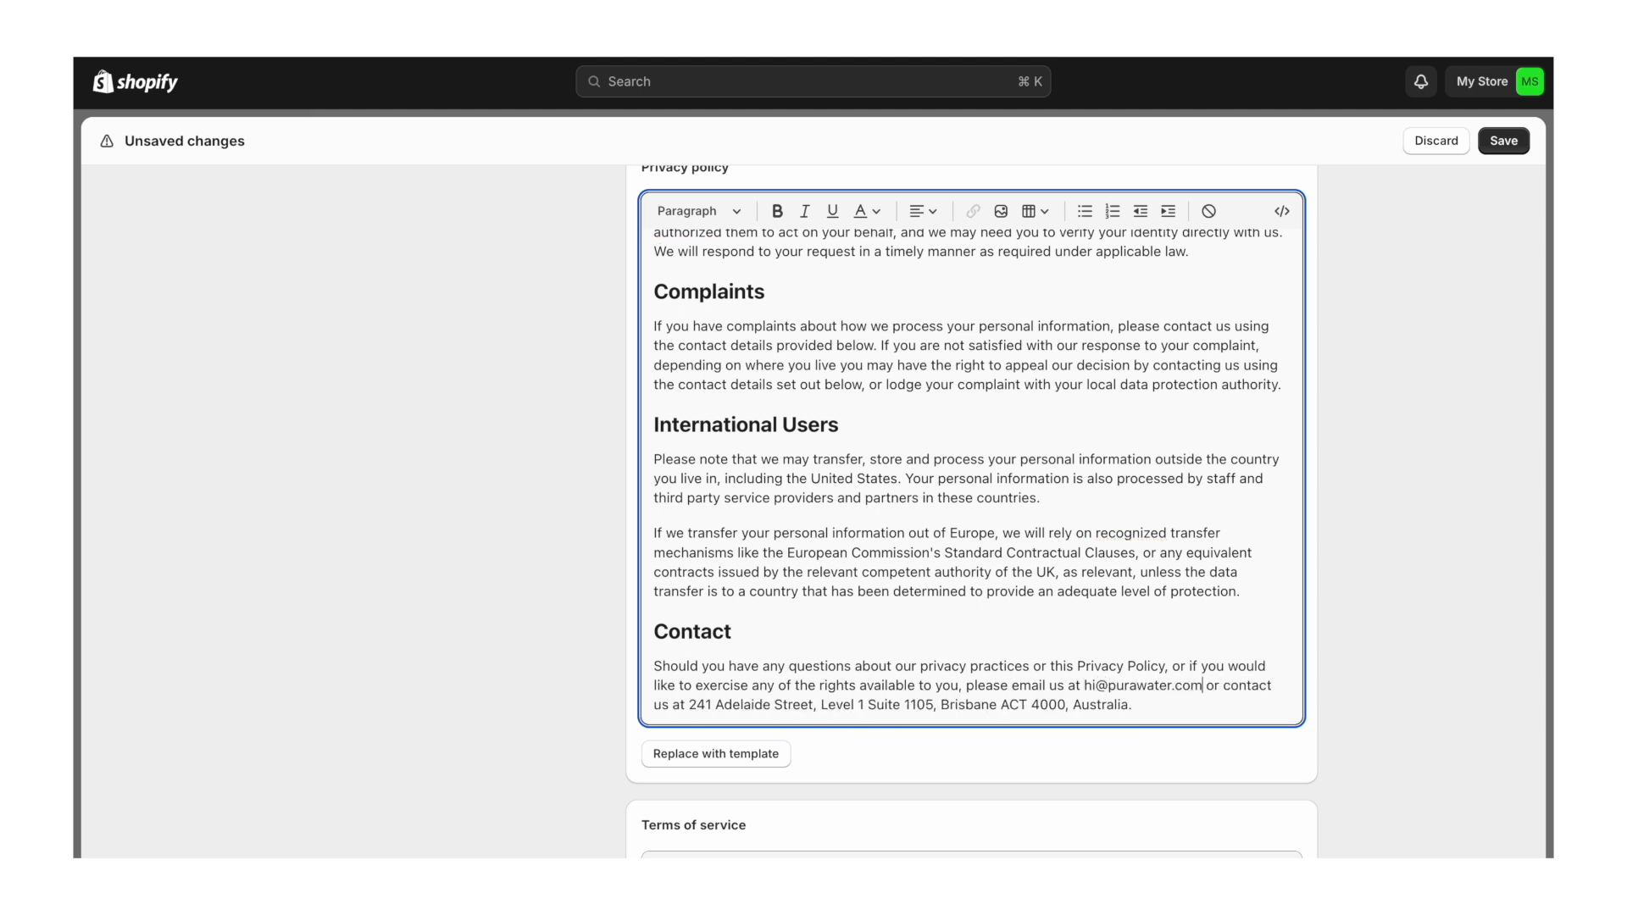
scroll(1040, 607, "down", 3)
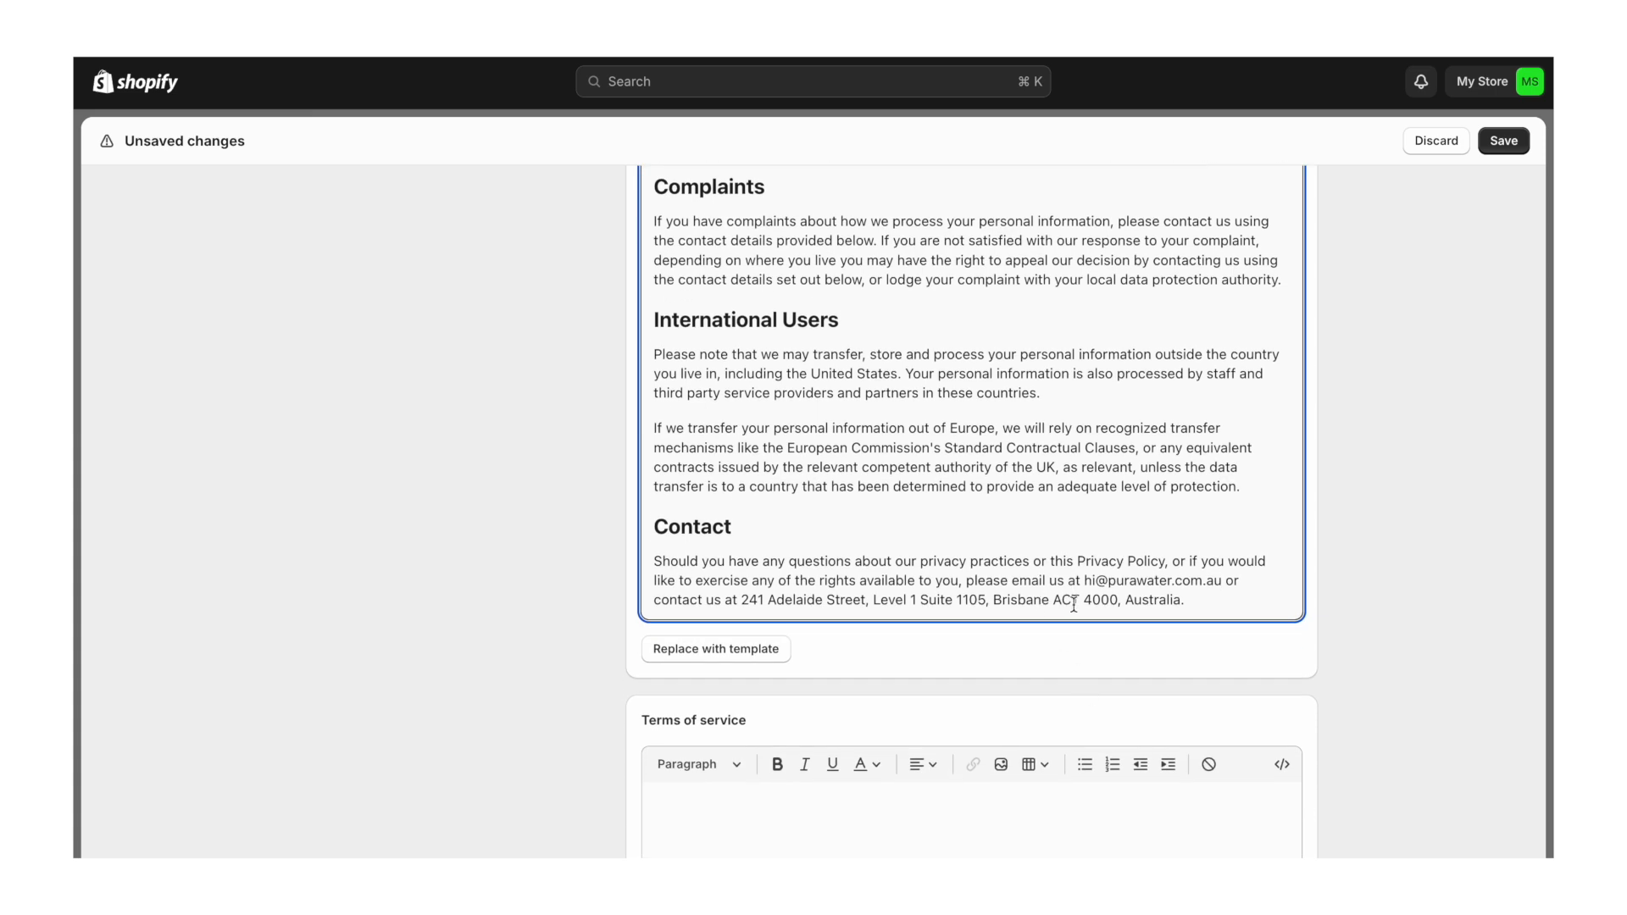
left_click(1080, 605)
key("BackSpace")
key("BackSpace")
key("BackSpace")
type("QLD")
scroll(1234, 599, "down", 5)
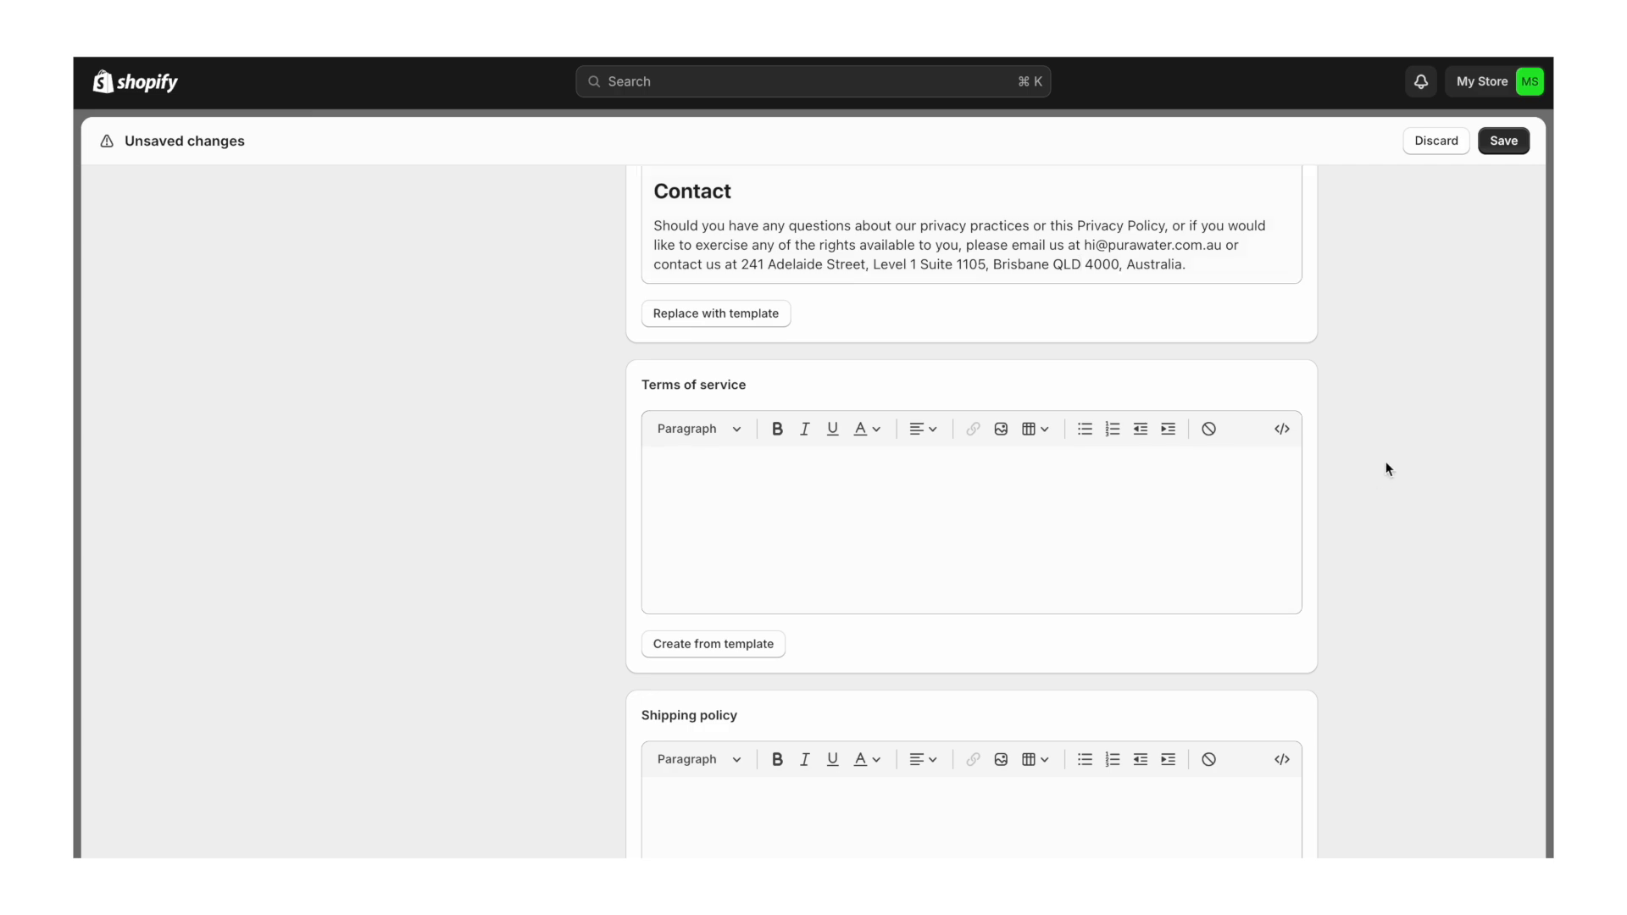
- Fill the Terms of service from Shopify's template
left_click(725, 653)
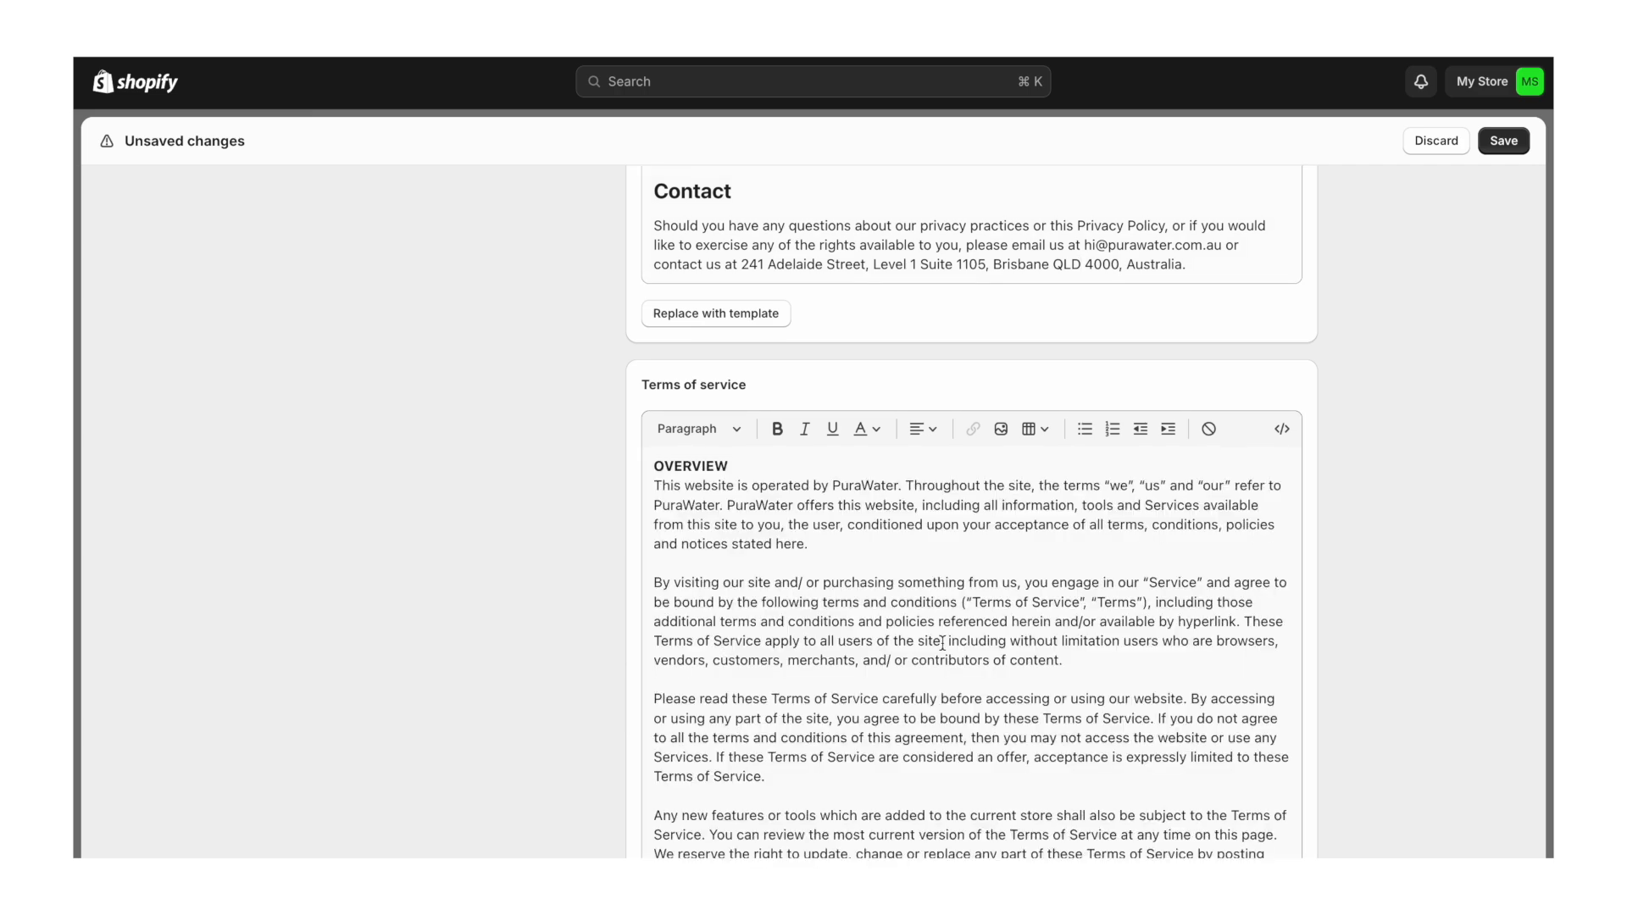
scroll(1294, 593, "down", 5)
scroll(1380, 642, "down", 3)
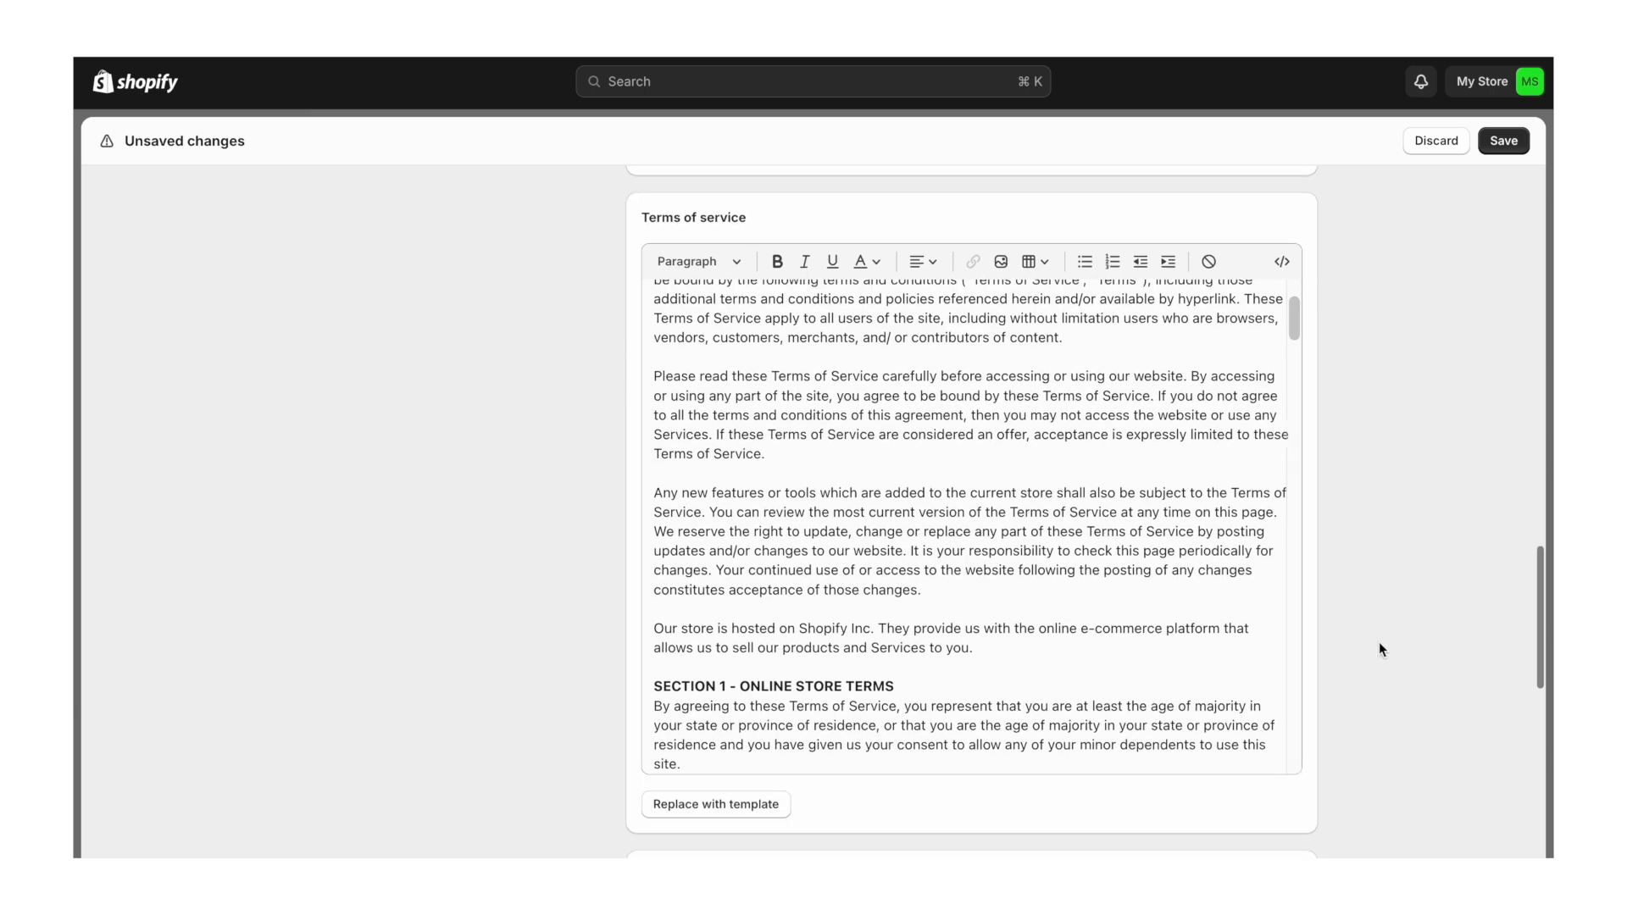
scroll(1122, 636, "down", 5)
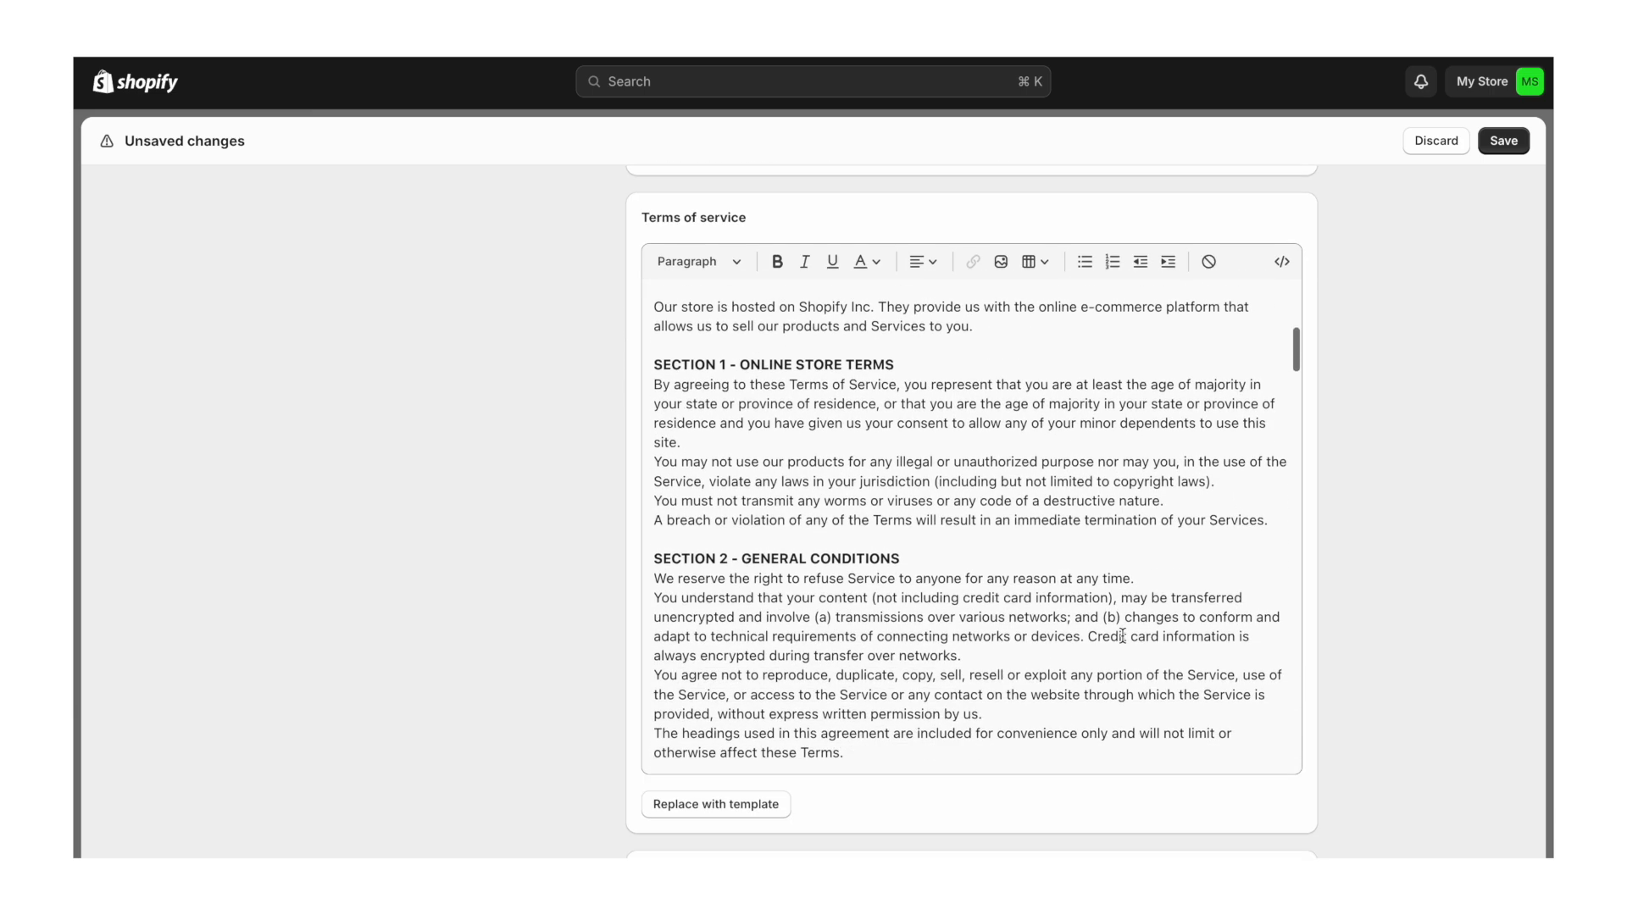
scroll(1122, 635, "down", 10)
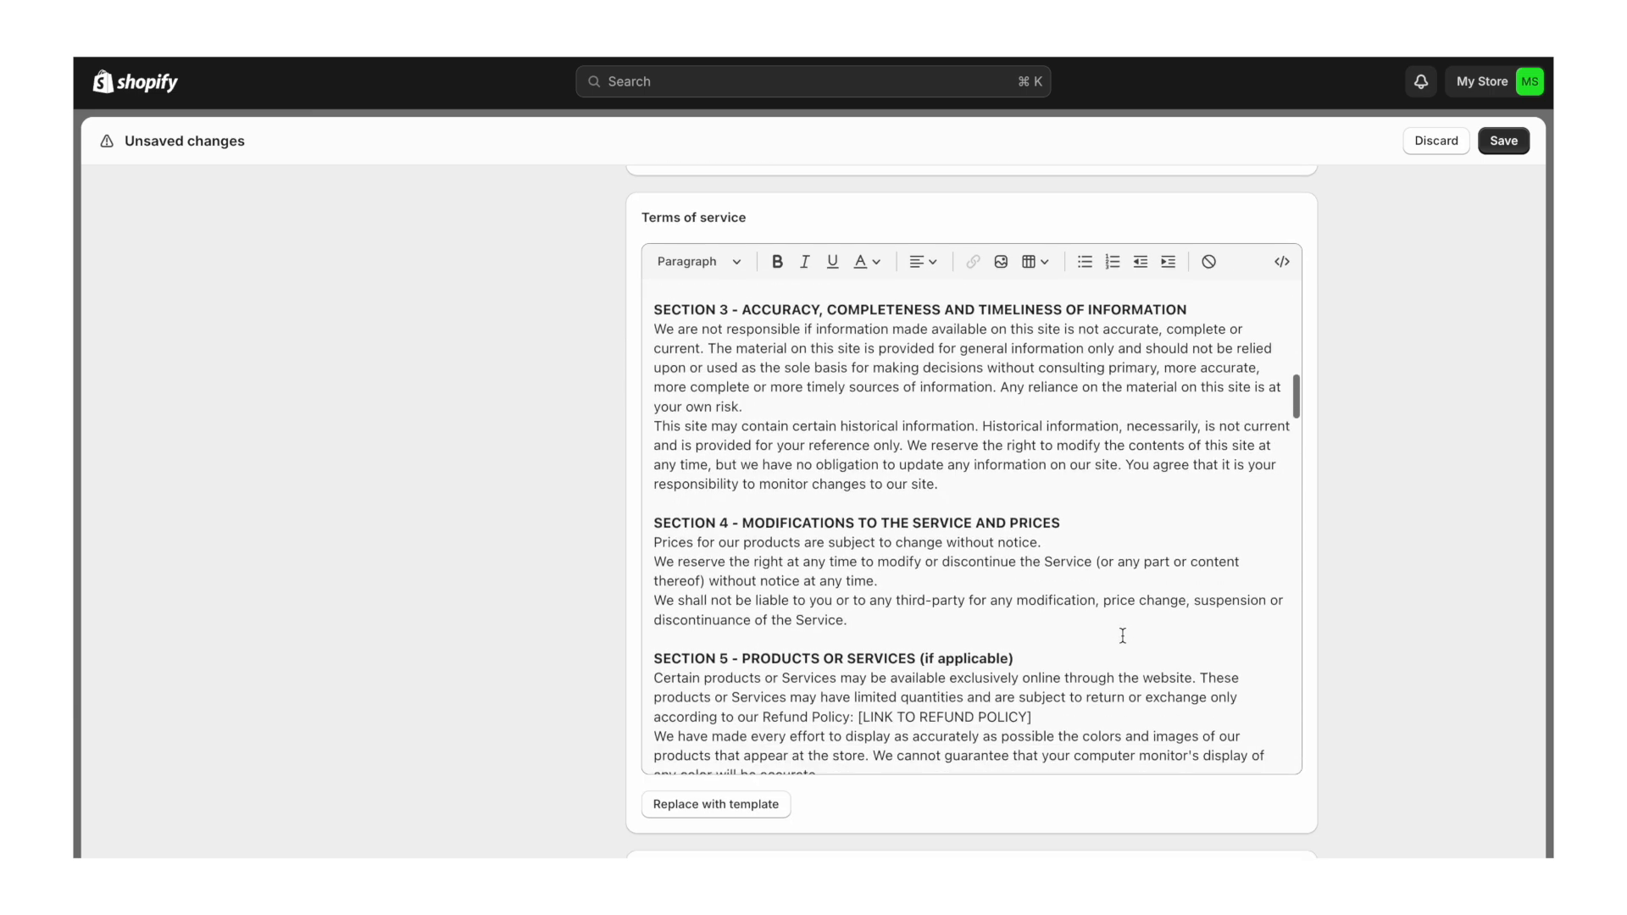
scroll(1122, 635, "down", 1)
scroll(1122, 636, "up", 2)
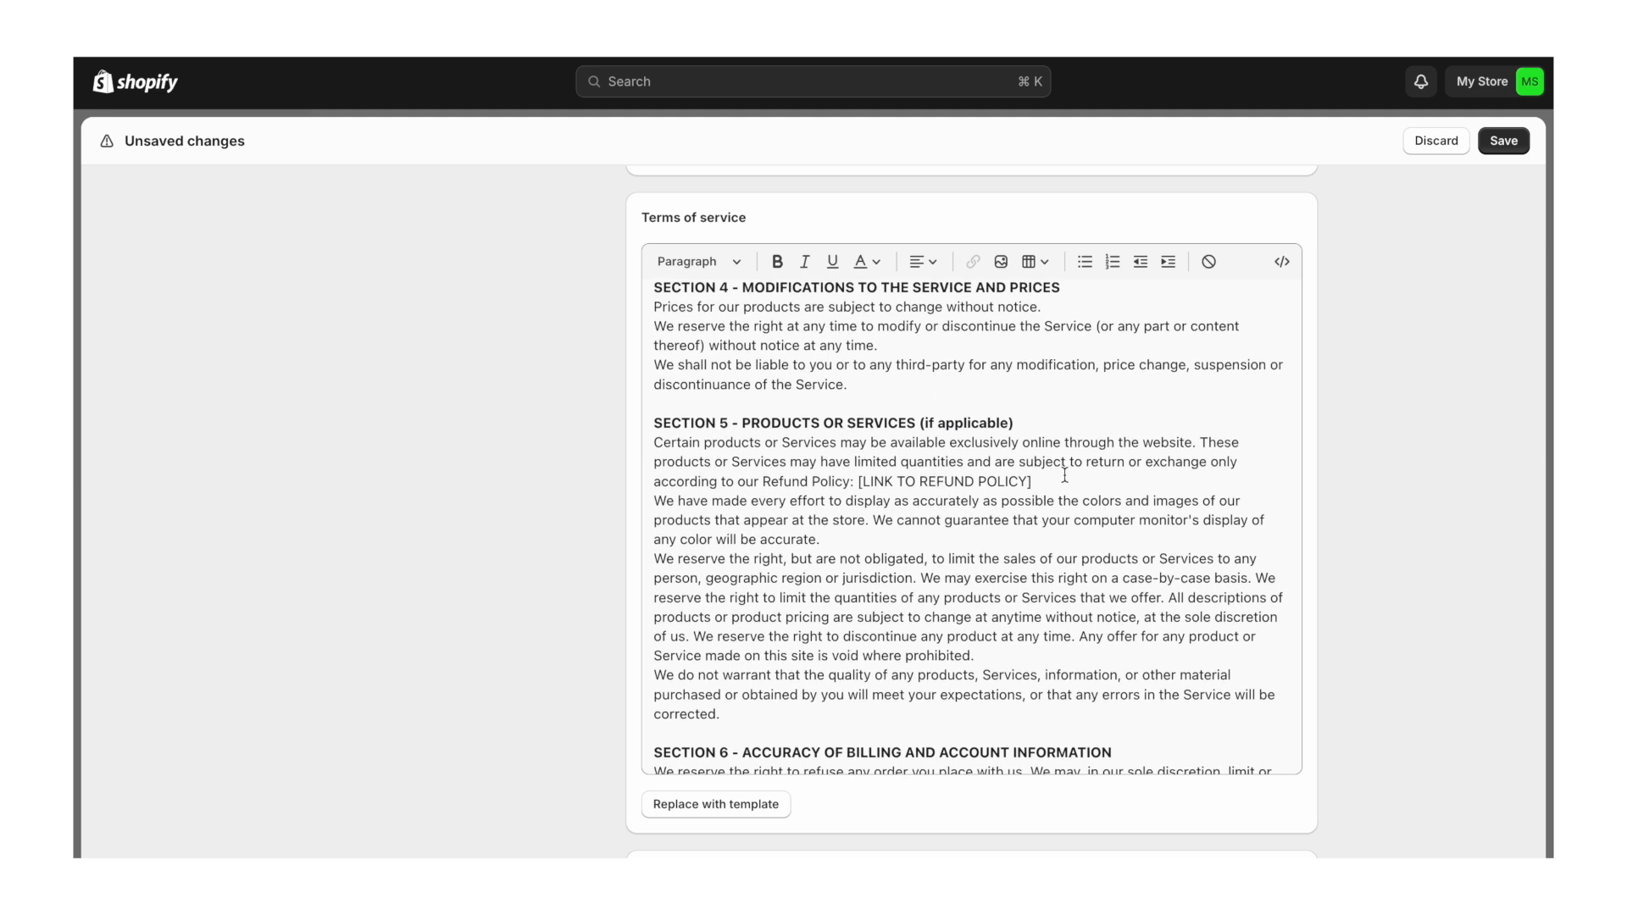
- Remove the [LINK TO REFUND POLICY] and [LINK TO PRIVACY POLICY] placeholders so the sentences end at the policy names
left_click_drag(1065, 480, 848, 480)
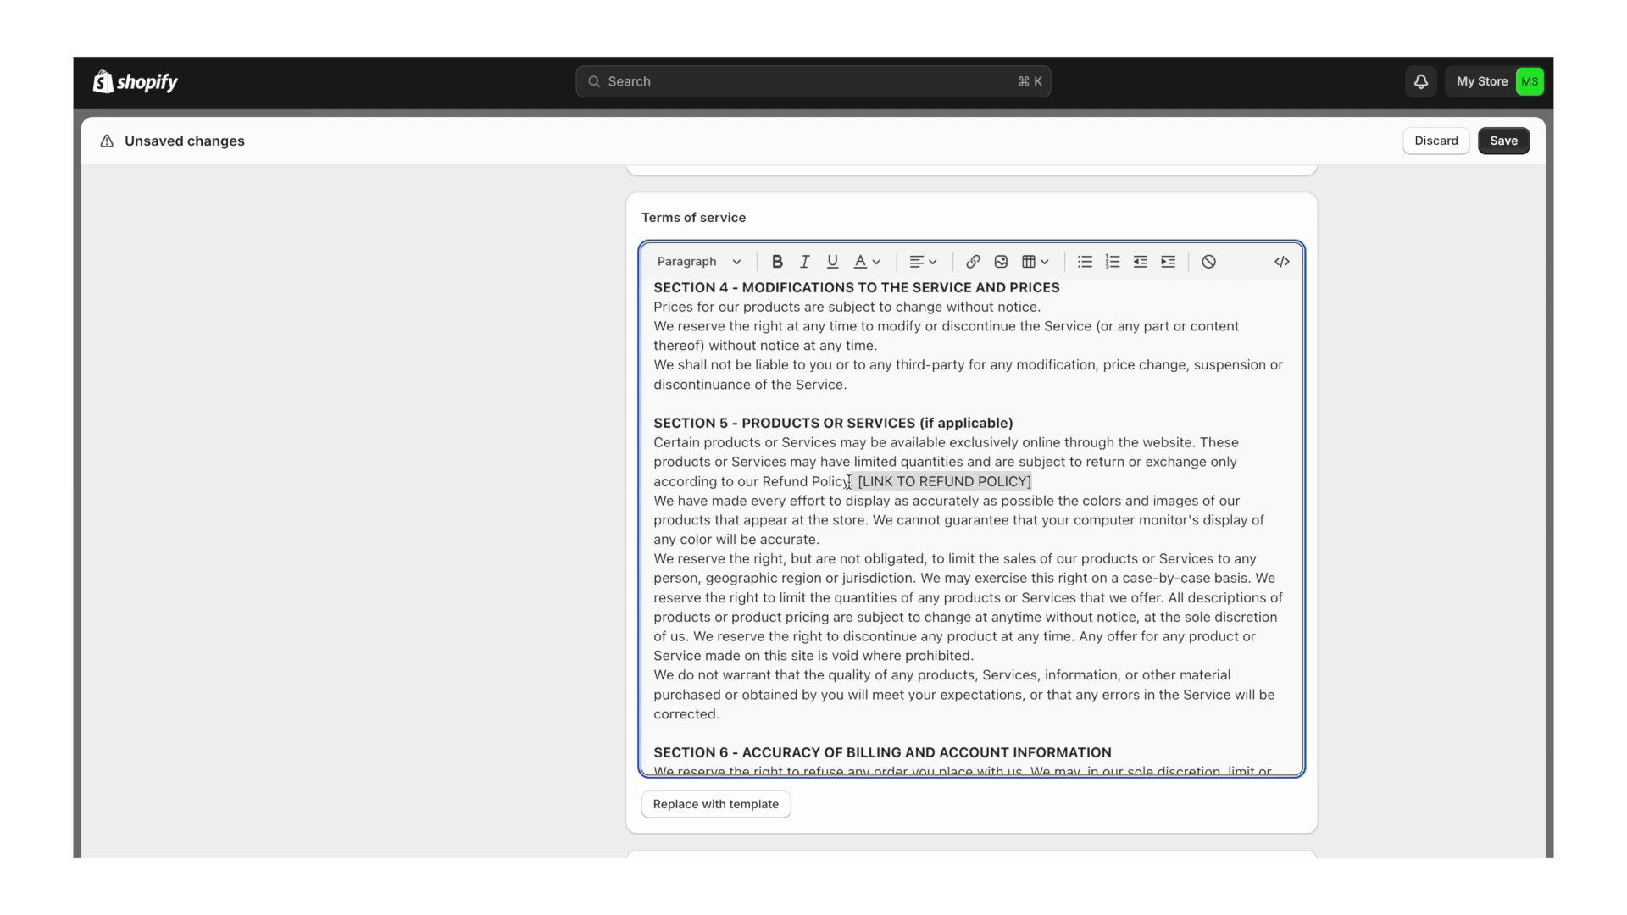
key("BackSpace")
type(".")
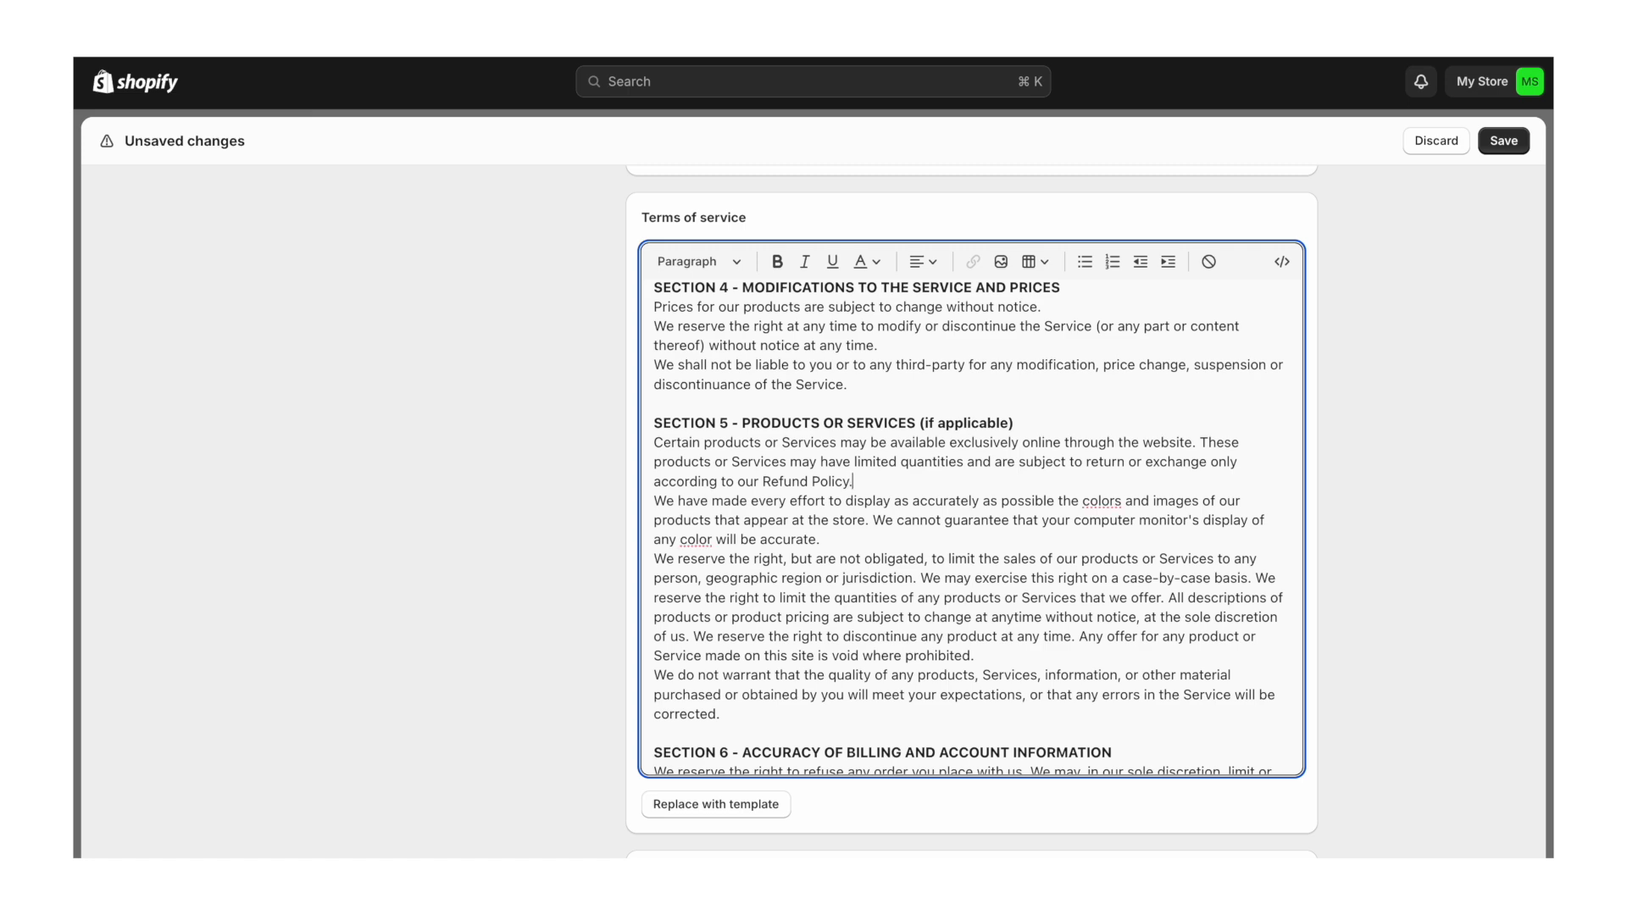
scroll(916, 596, "up", 10)
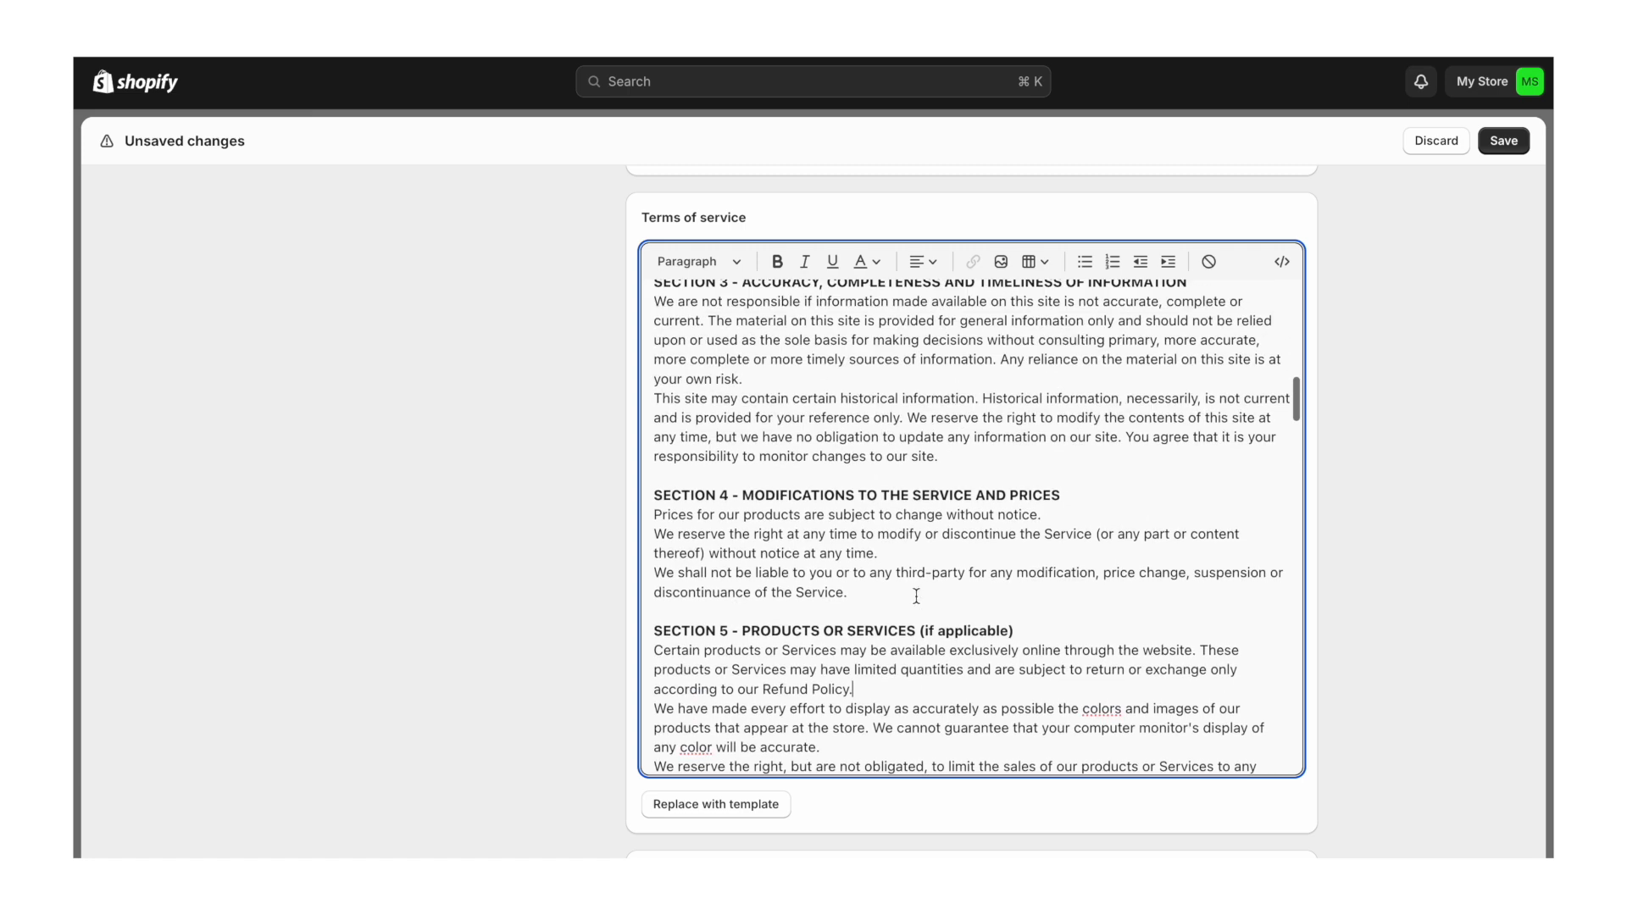
scroll(915, 597, "up", 8)
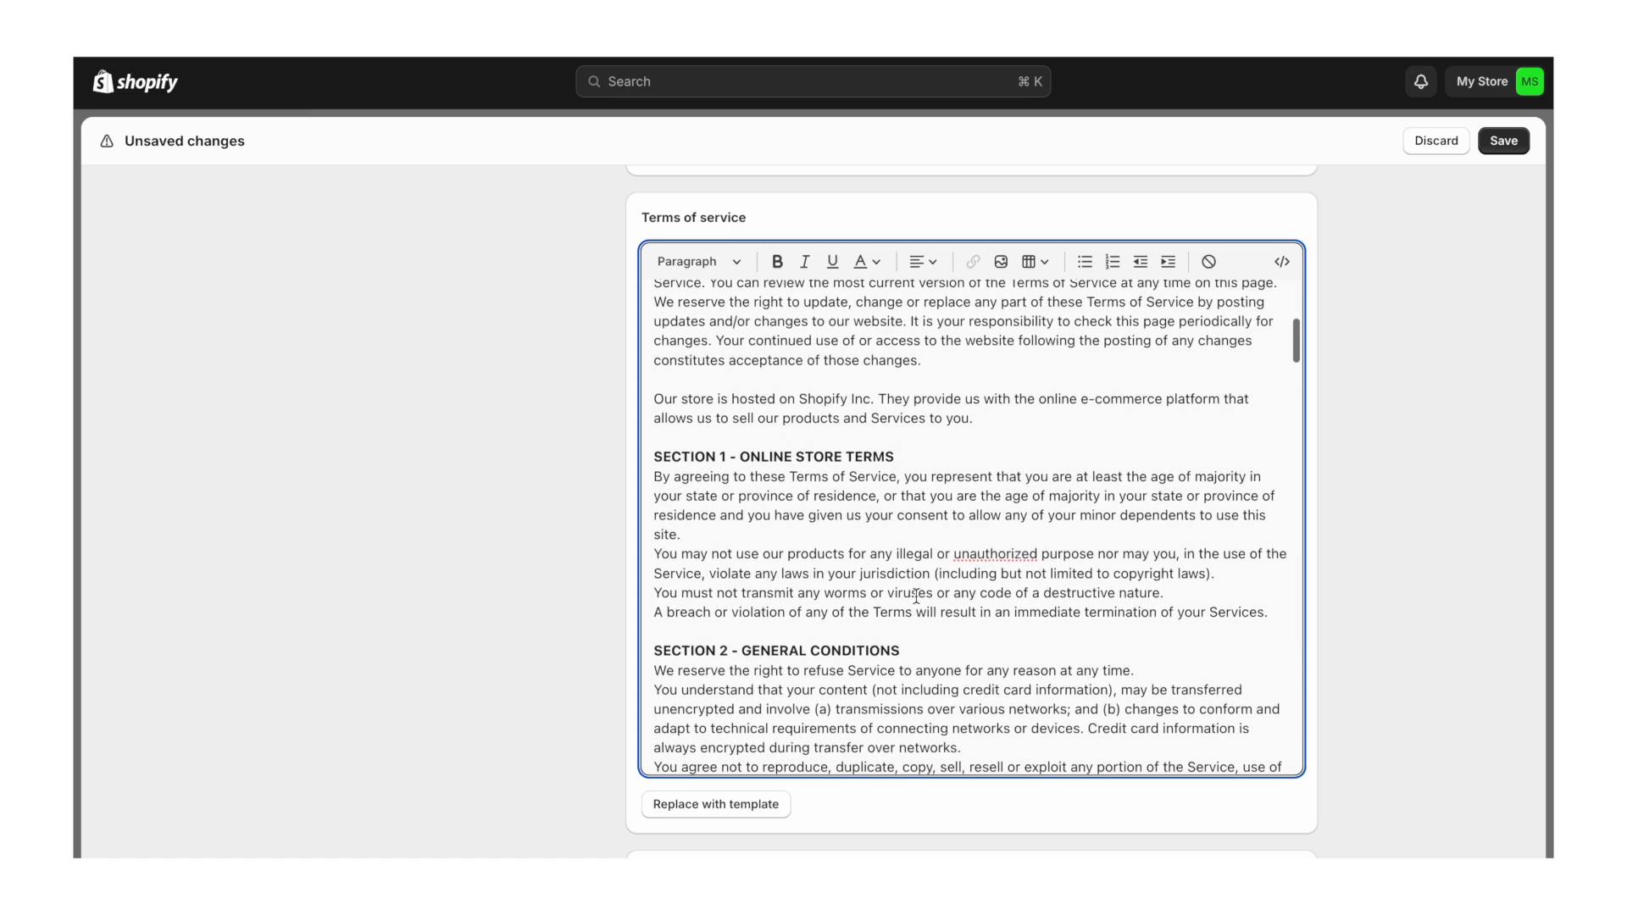
scroll(916, 597, "down", 20)
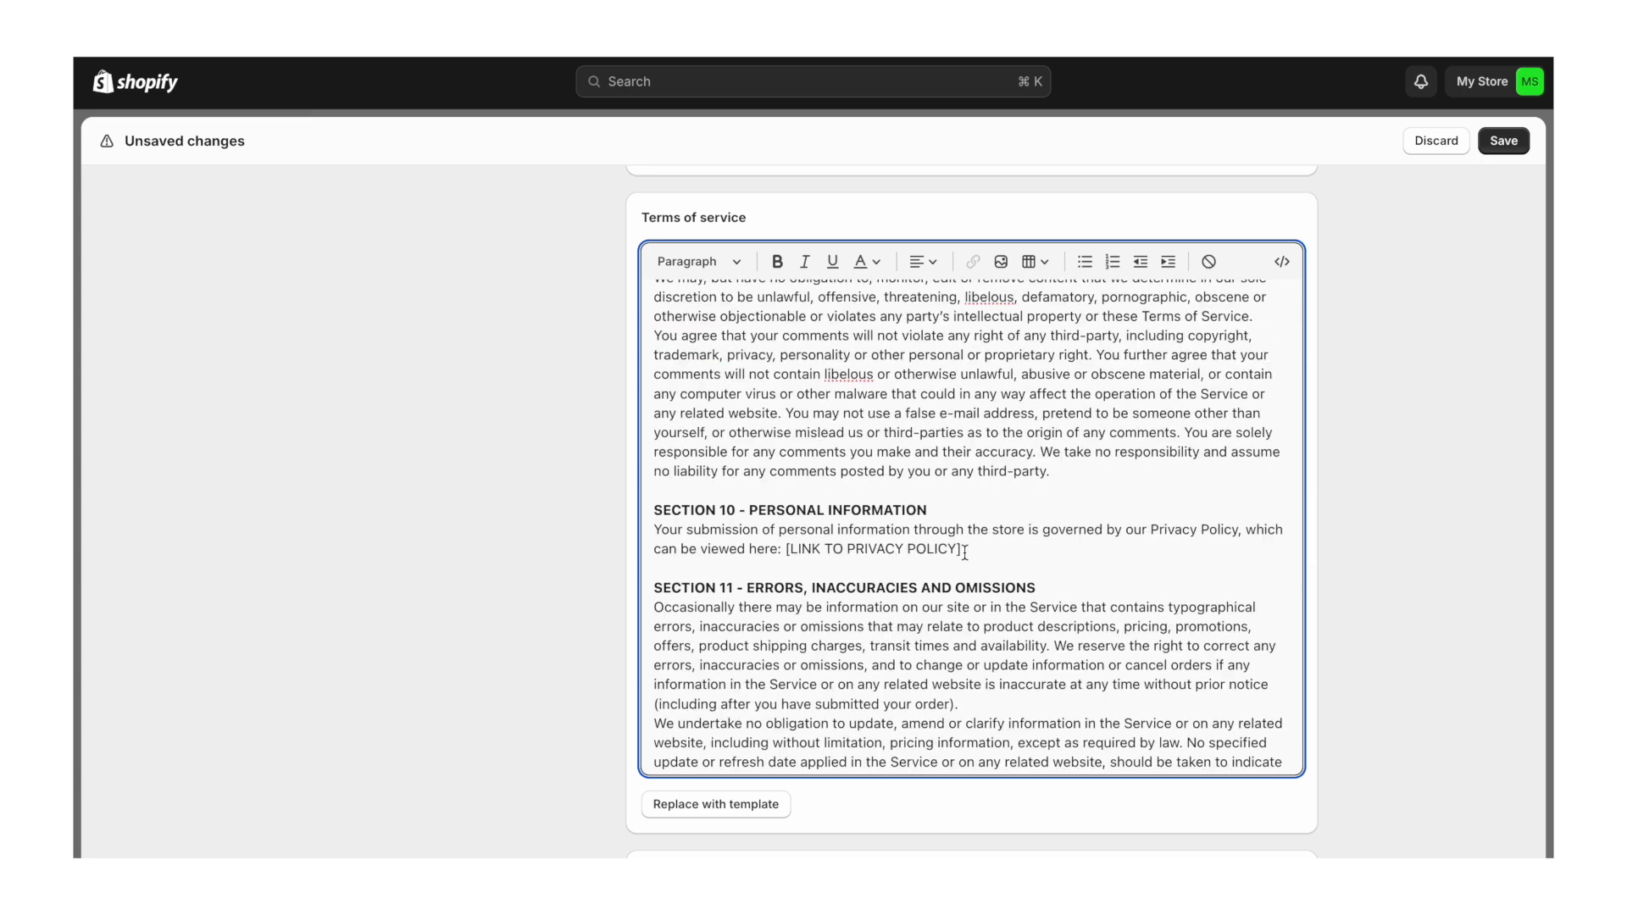
left_click_drag(964, 550, 1240, 526)
key("BackSpace")
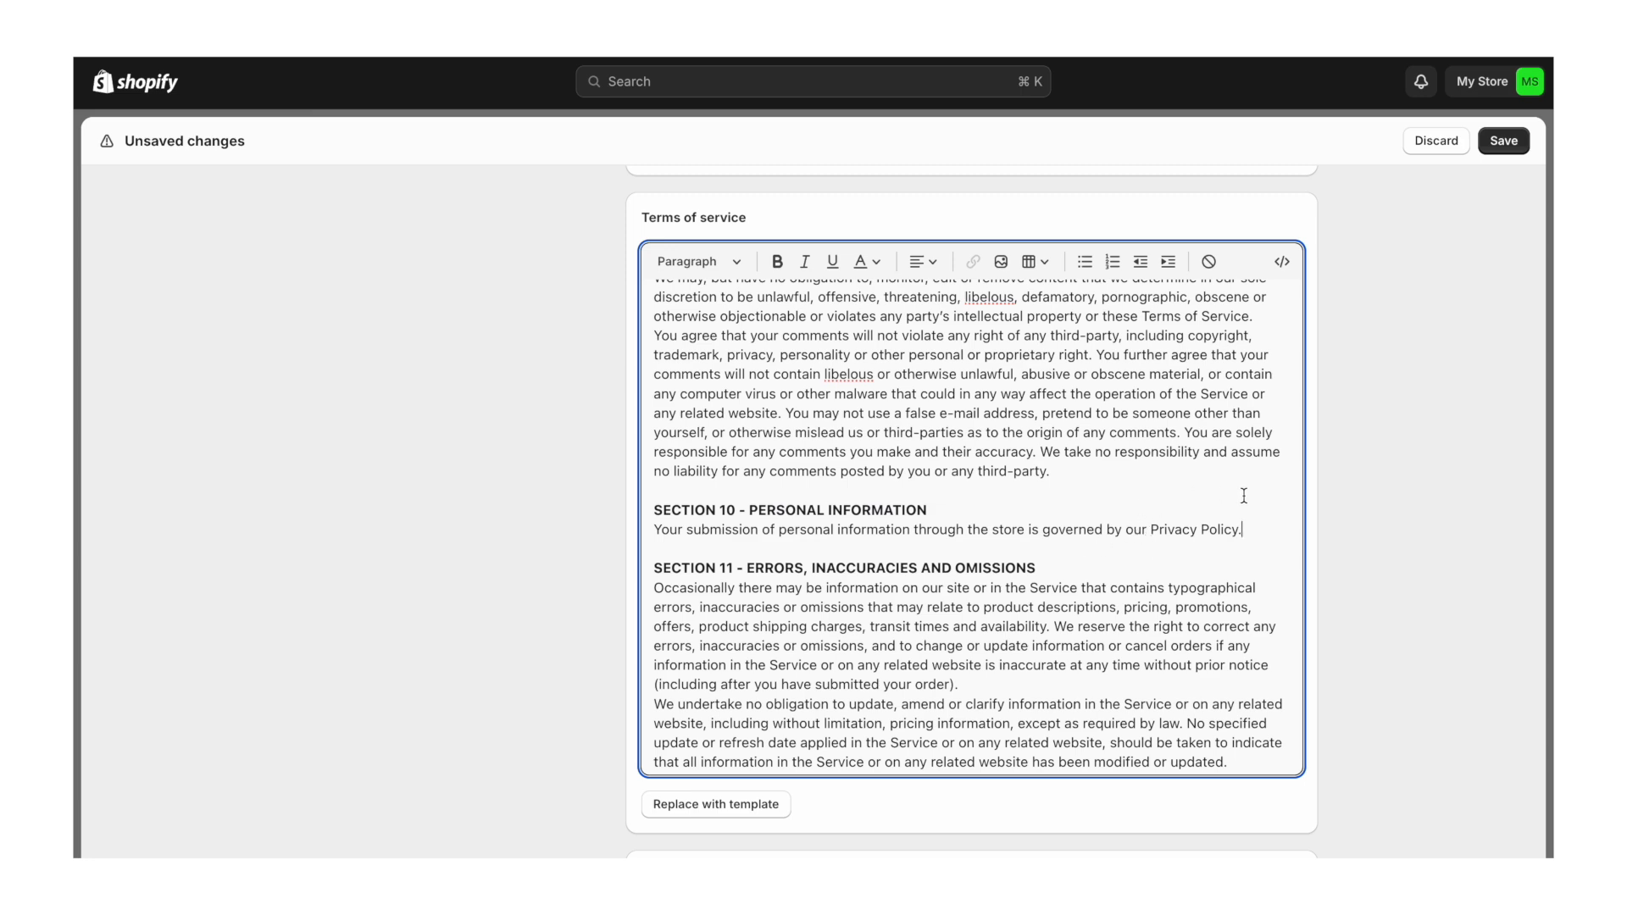
scroll(1243, 495, "down", 6)
scroll(1243, 495, "down", 6)
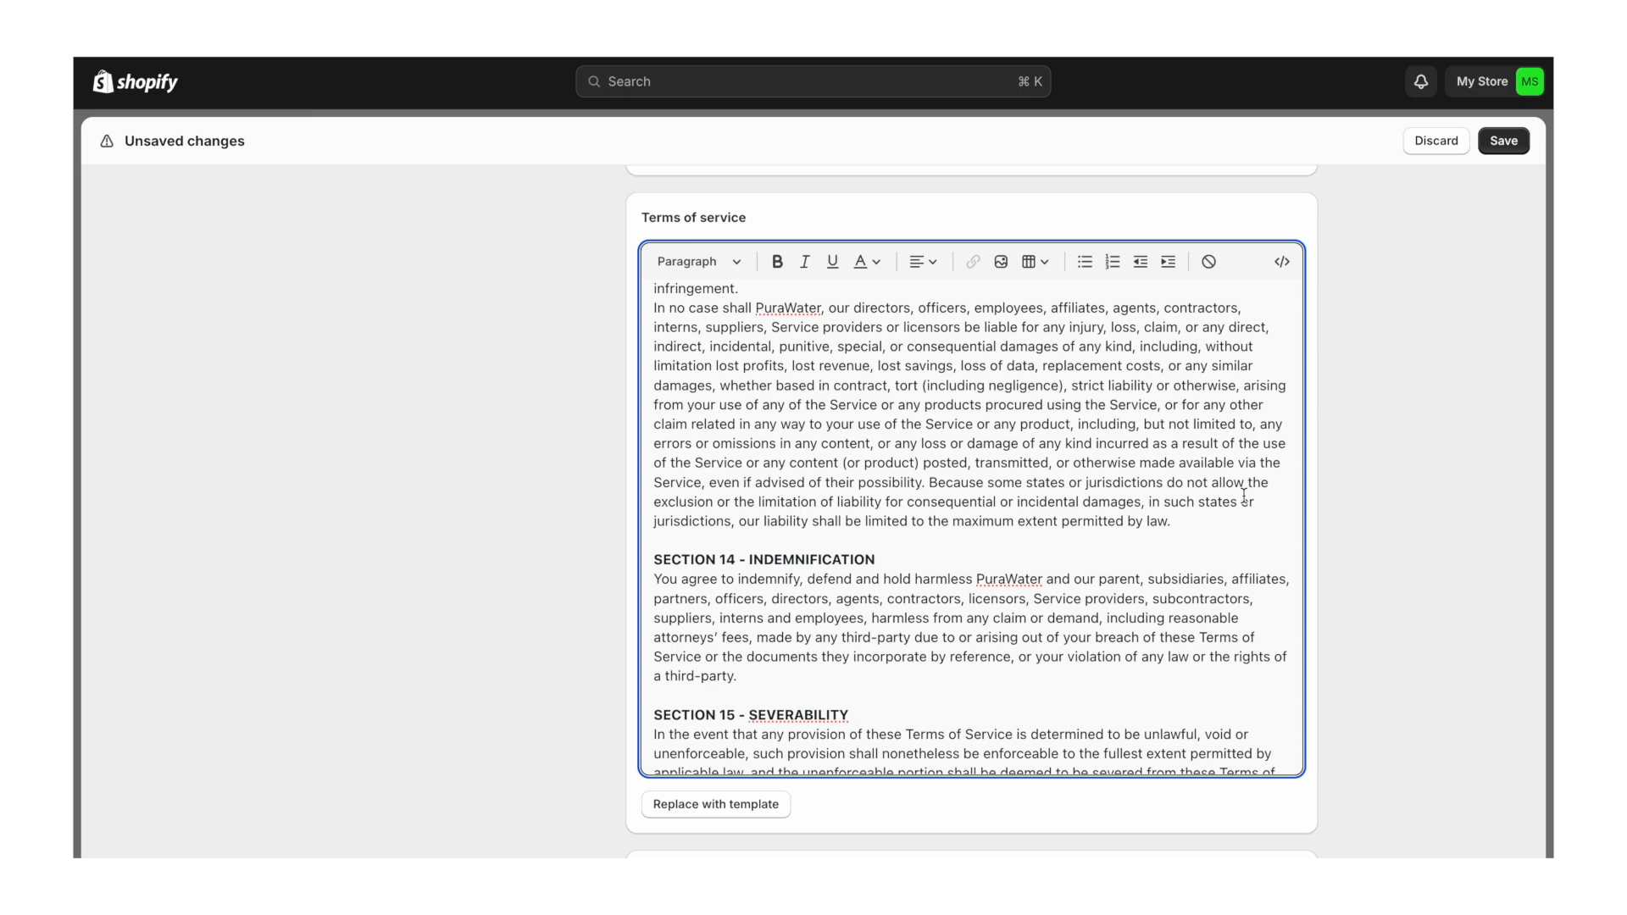
scroll(1243, 495, "down", 3)
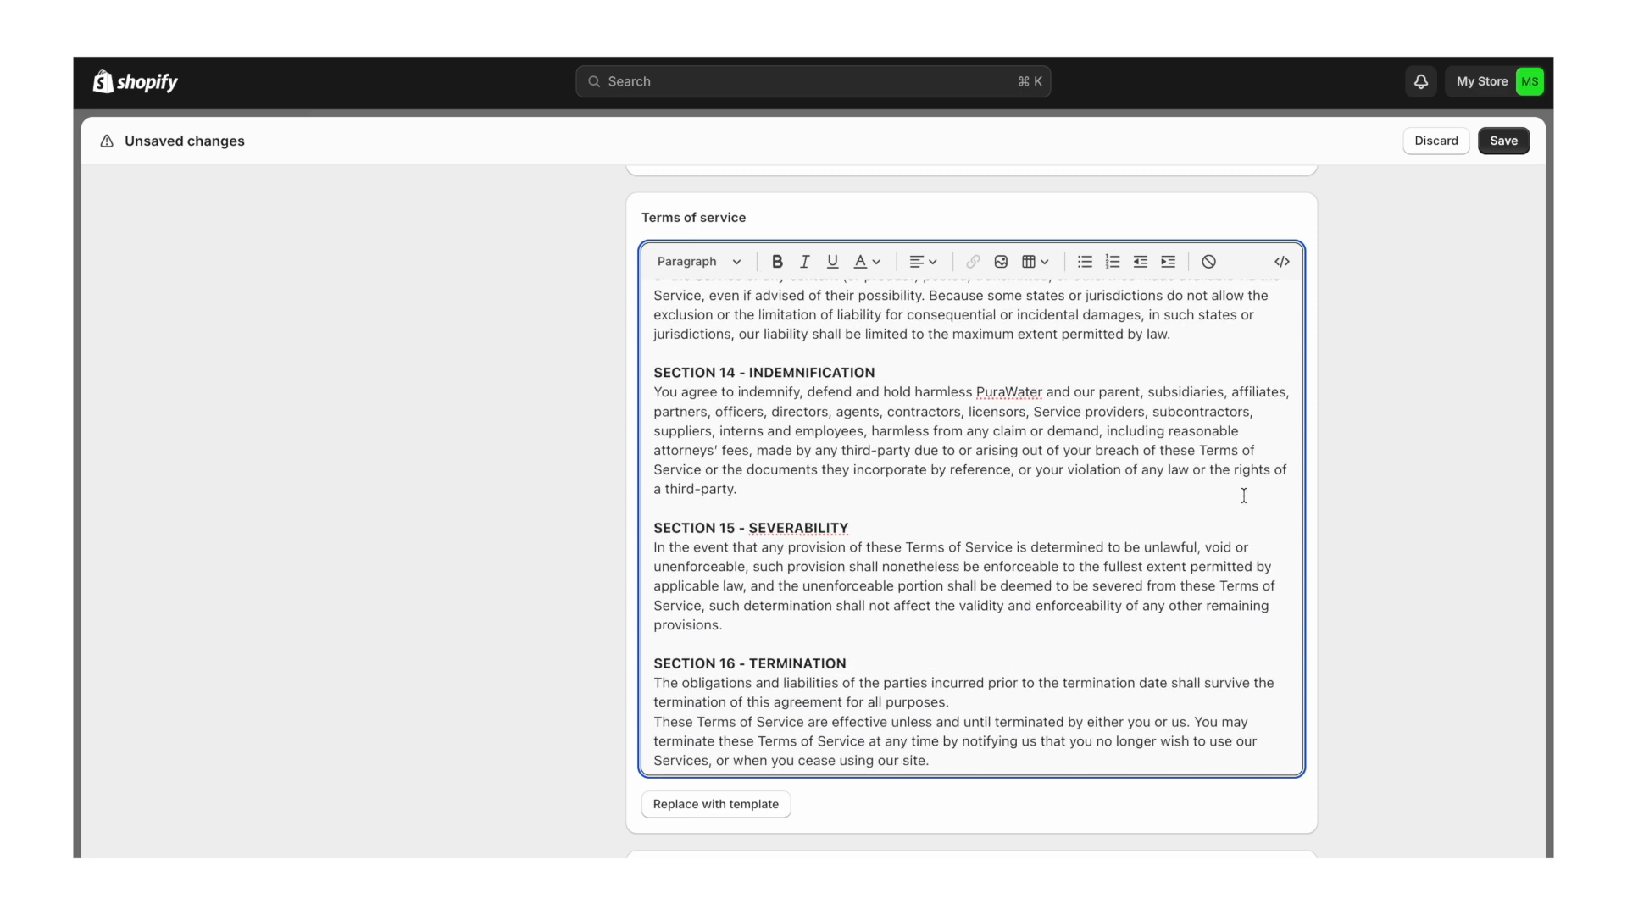
scroll(1243, 495, "down", 3)
scroll(1243, 495, "down", 5)
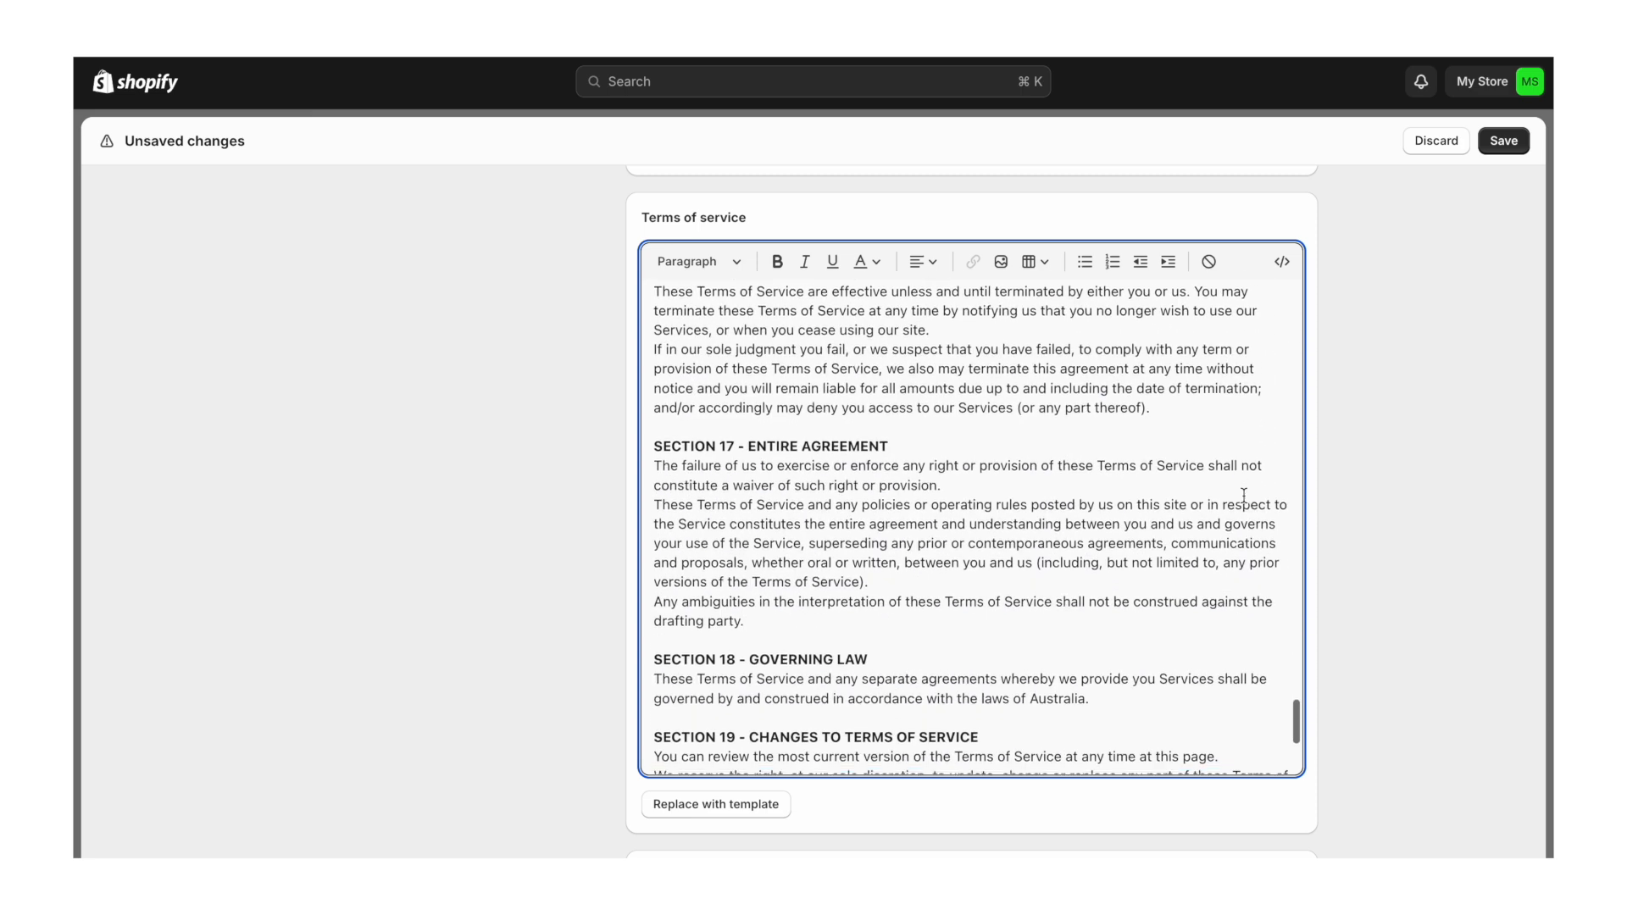
scroll(1243, 495, "down", 4)
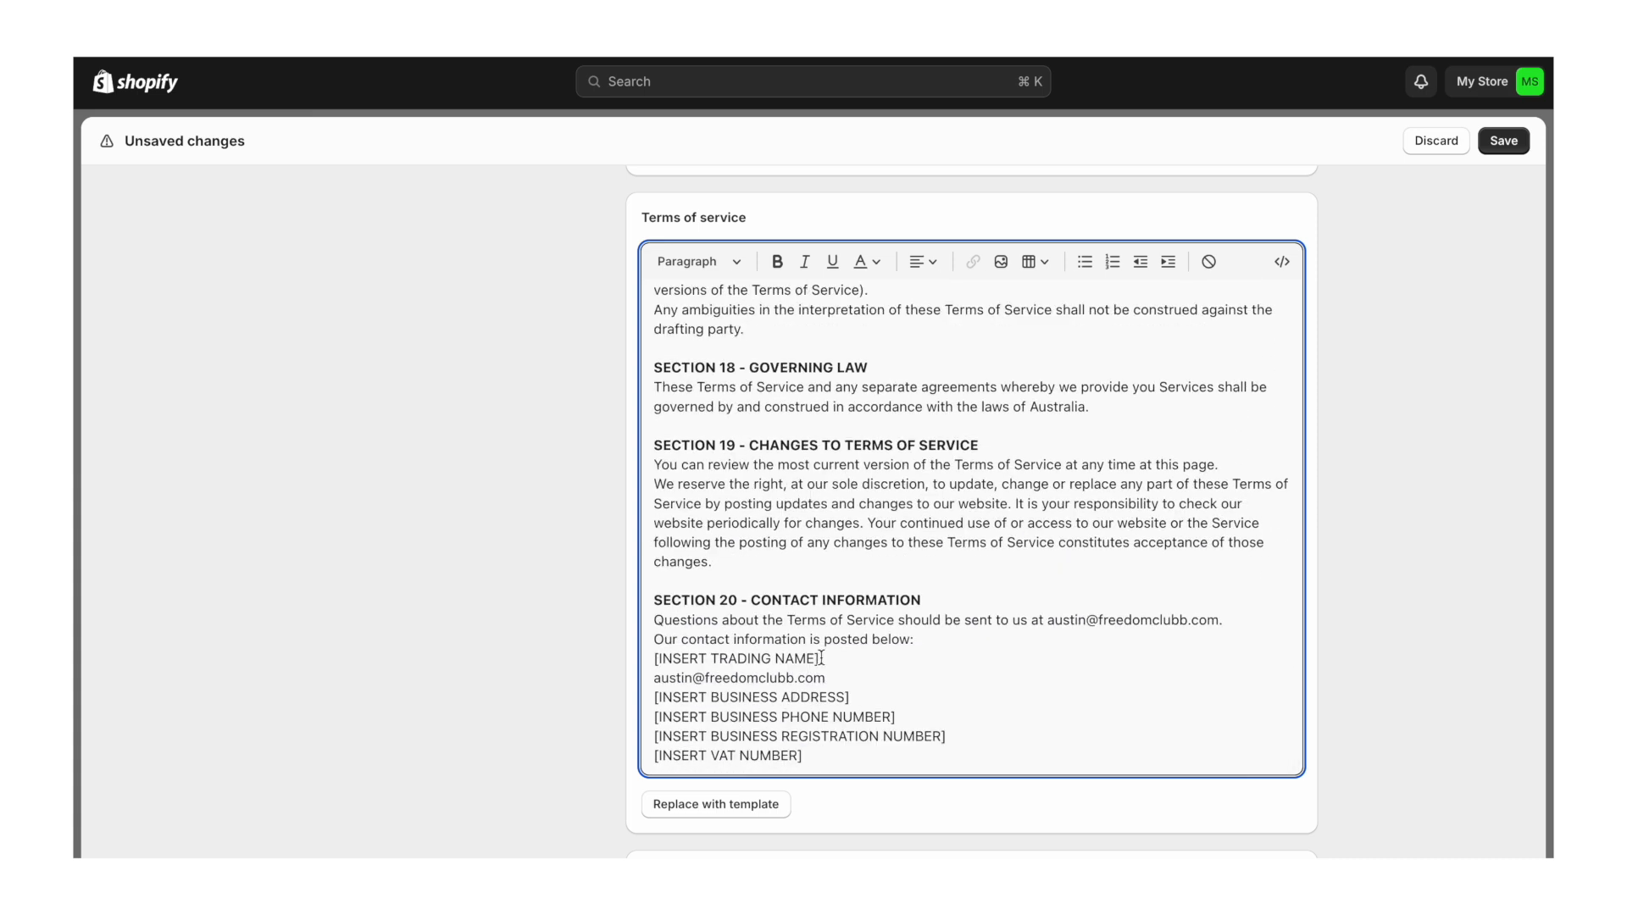
- Delete the trading name line, enter PuraWater's e-mail, and paste in the business address
left_click_drag(818, 659, 653, 658)
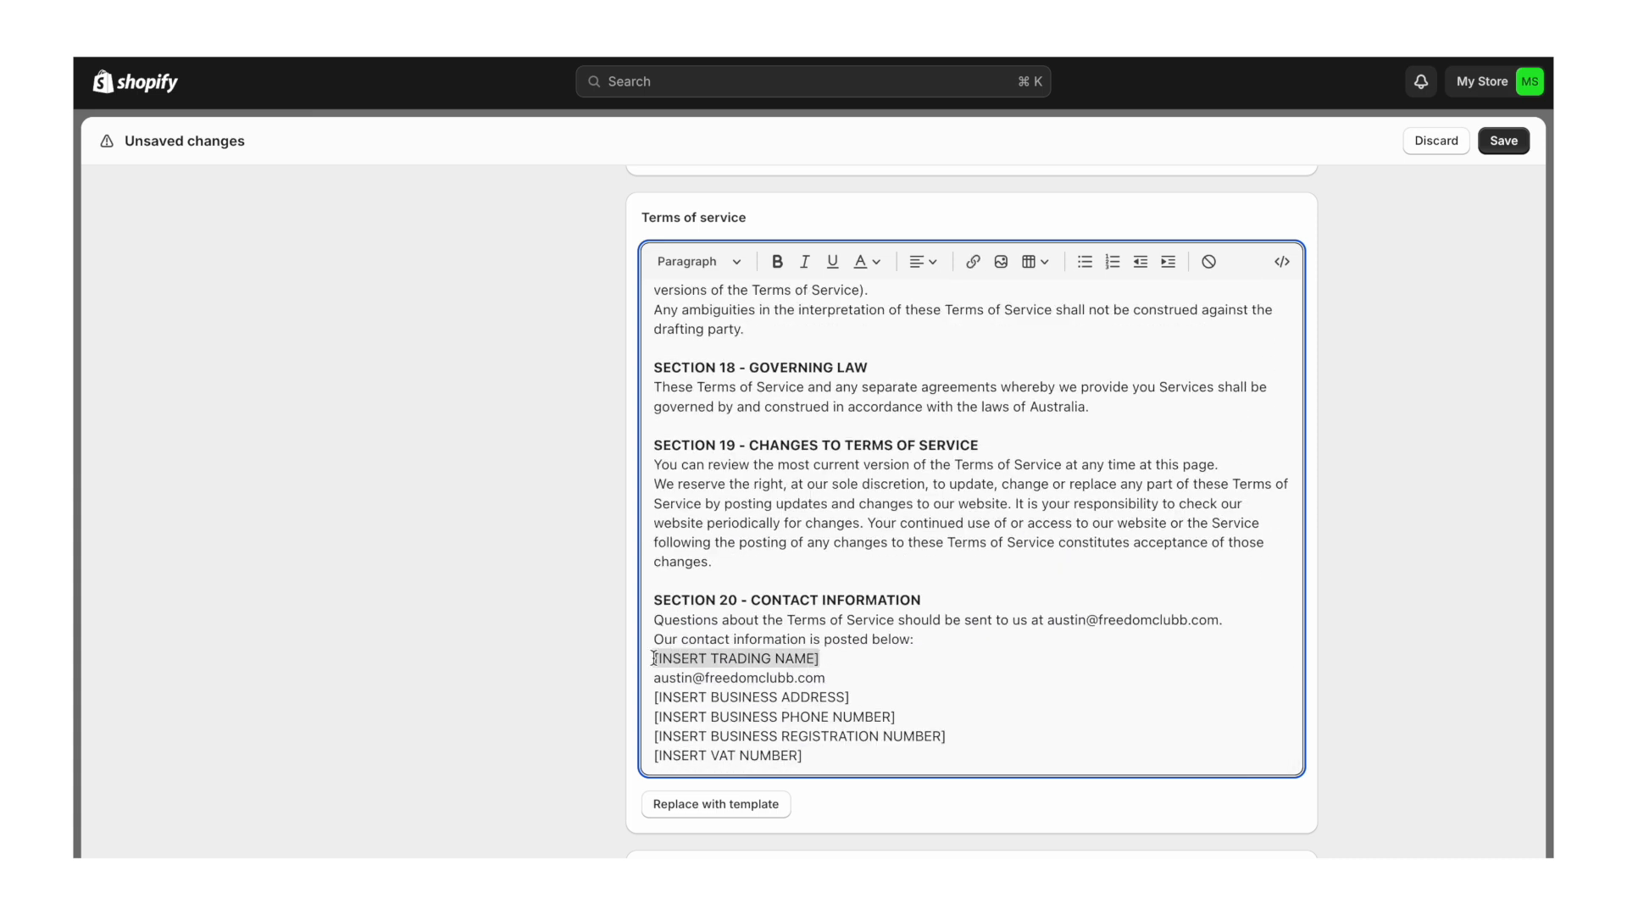
key("BackSpace")
key("BackSpace")
left_click_drag(835, 679, 654, 686)
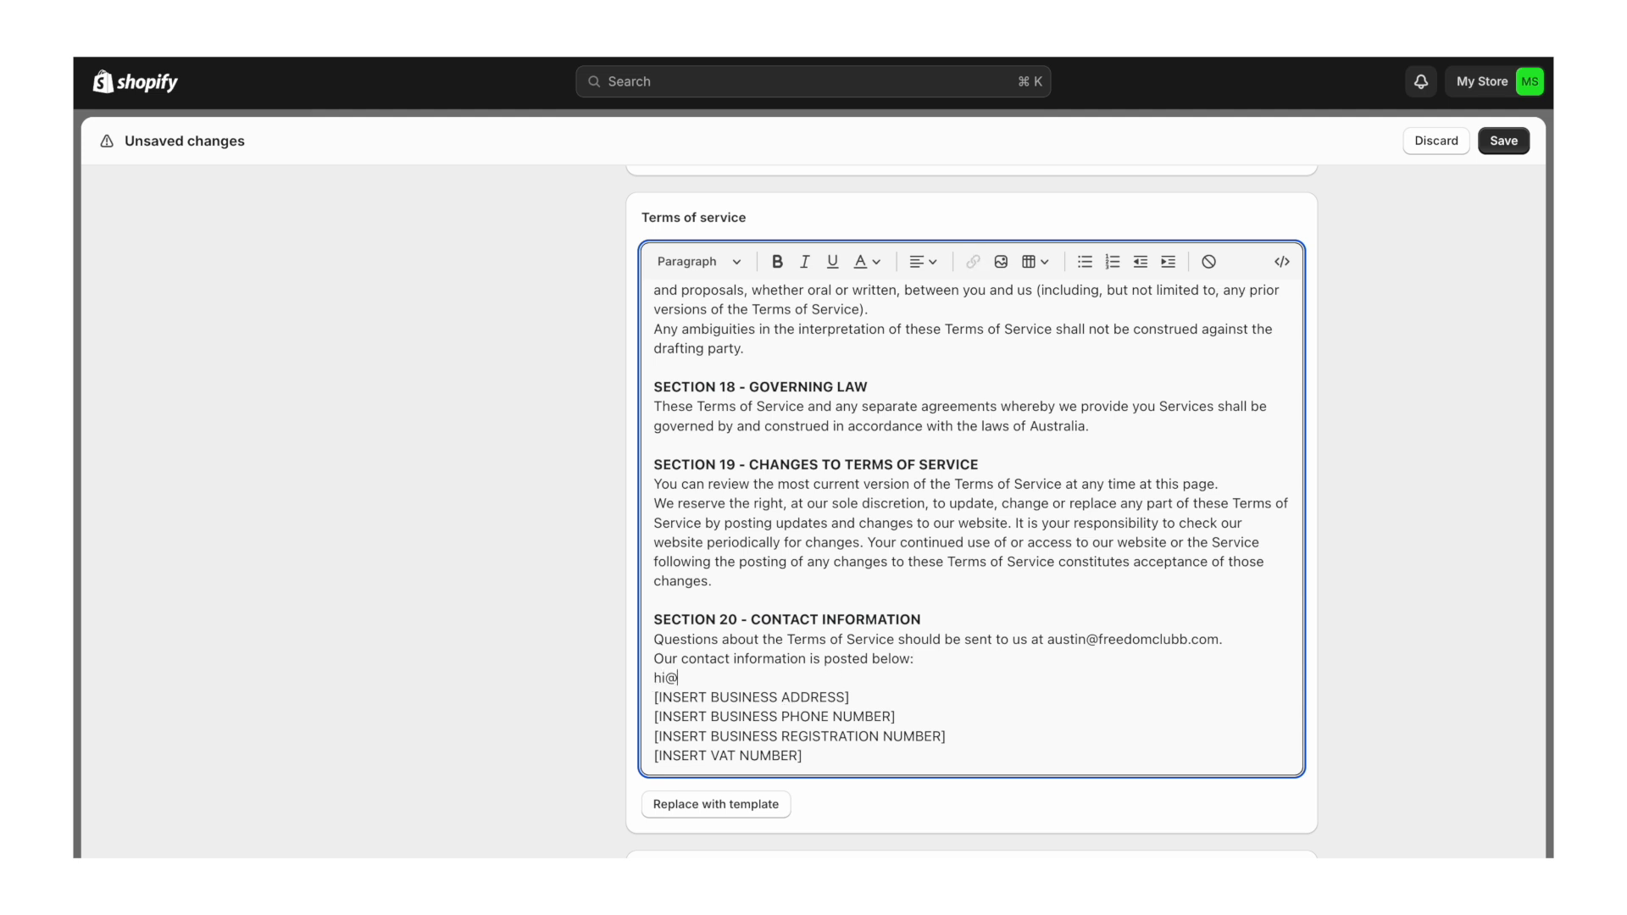
triple_click(807, 701)
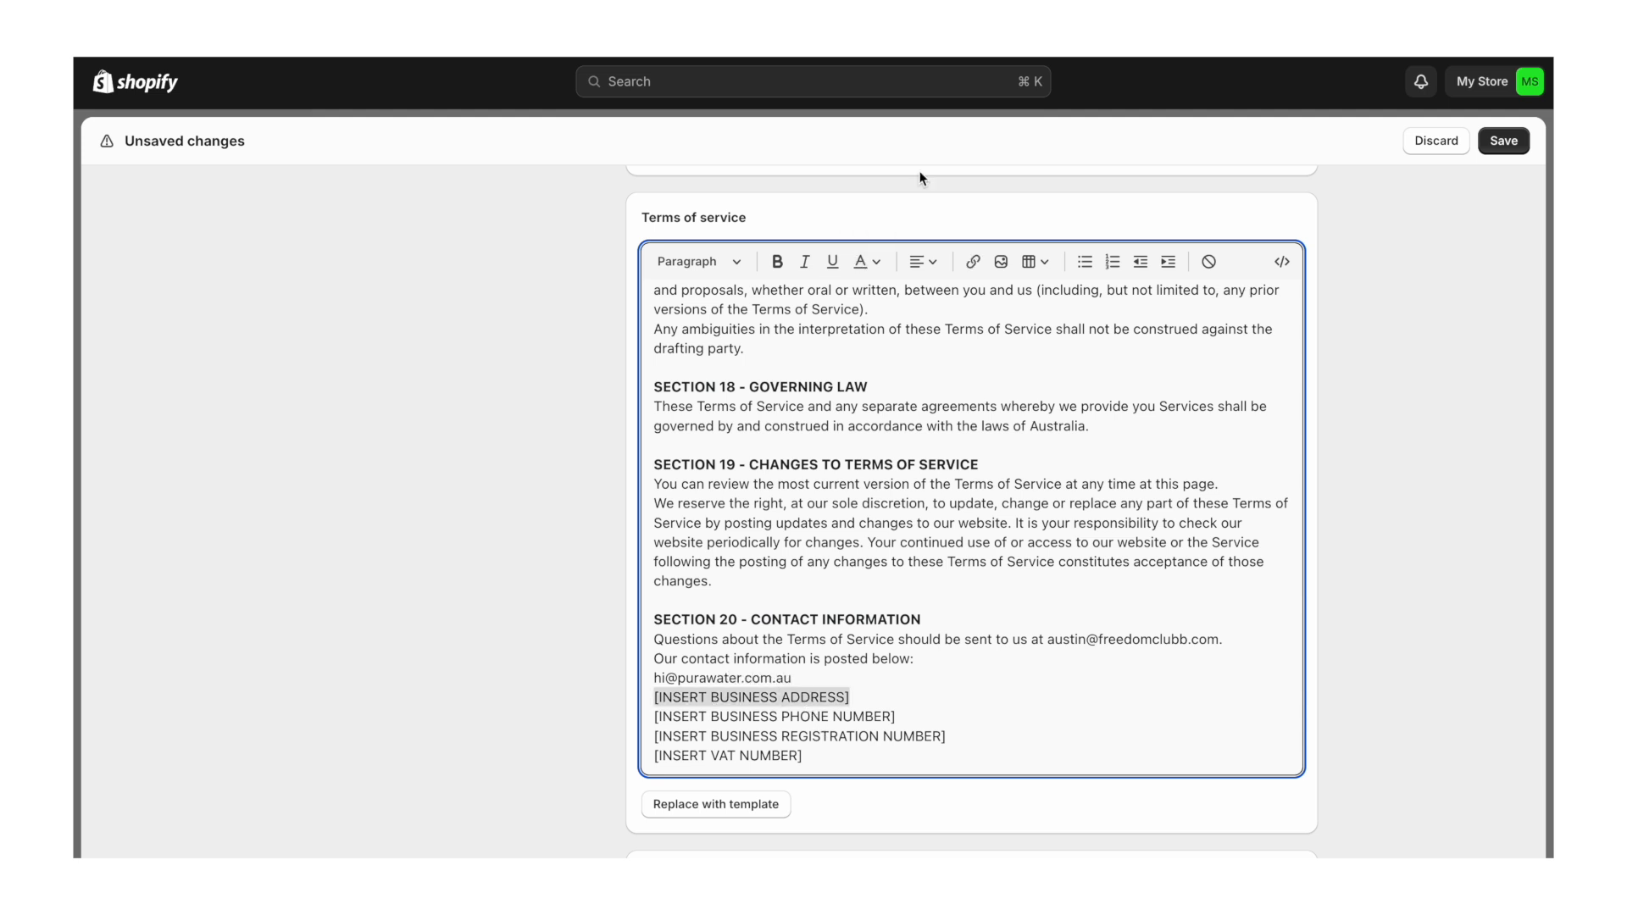
- Remove the phone and VAT number lines and start an ABN line
triple_click(805, 709)
key("BackSpace")
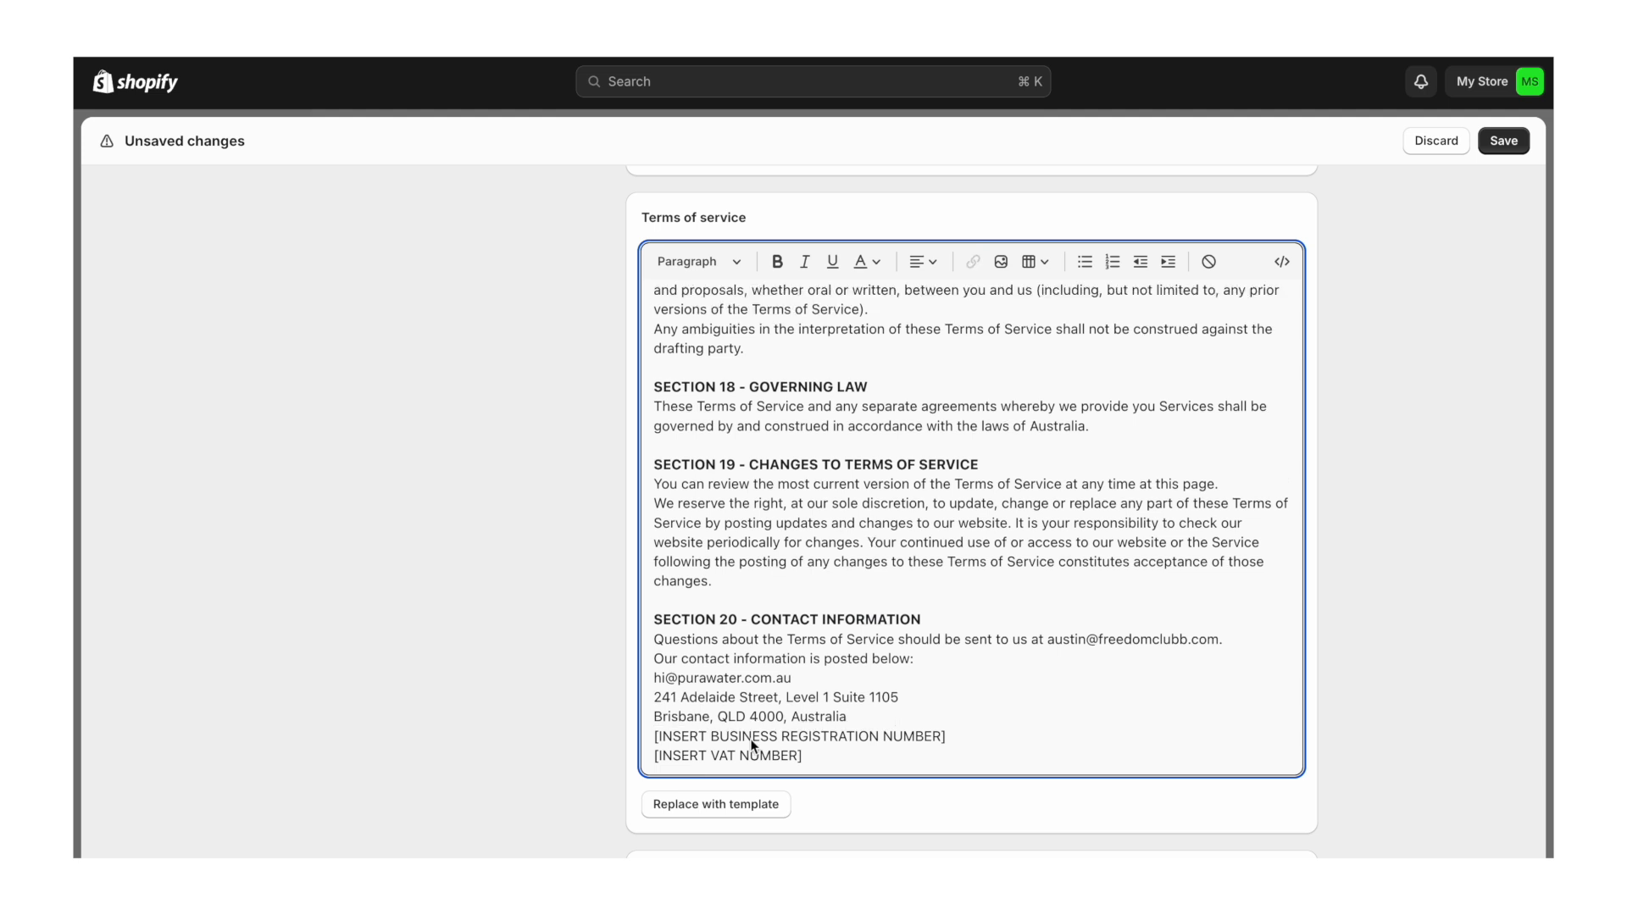
triple_click(735, 756)
key("BackSpace")
key("BackSpace")
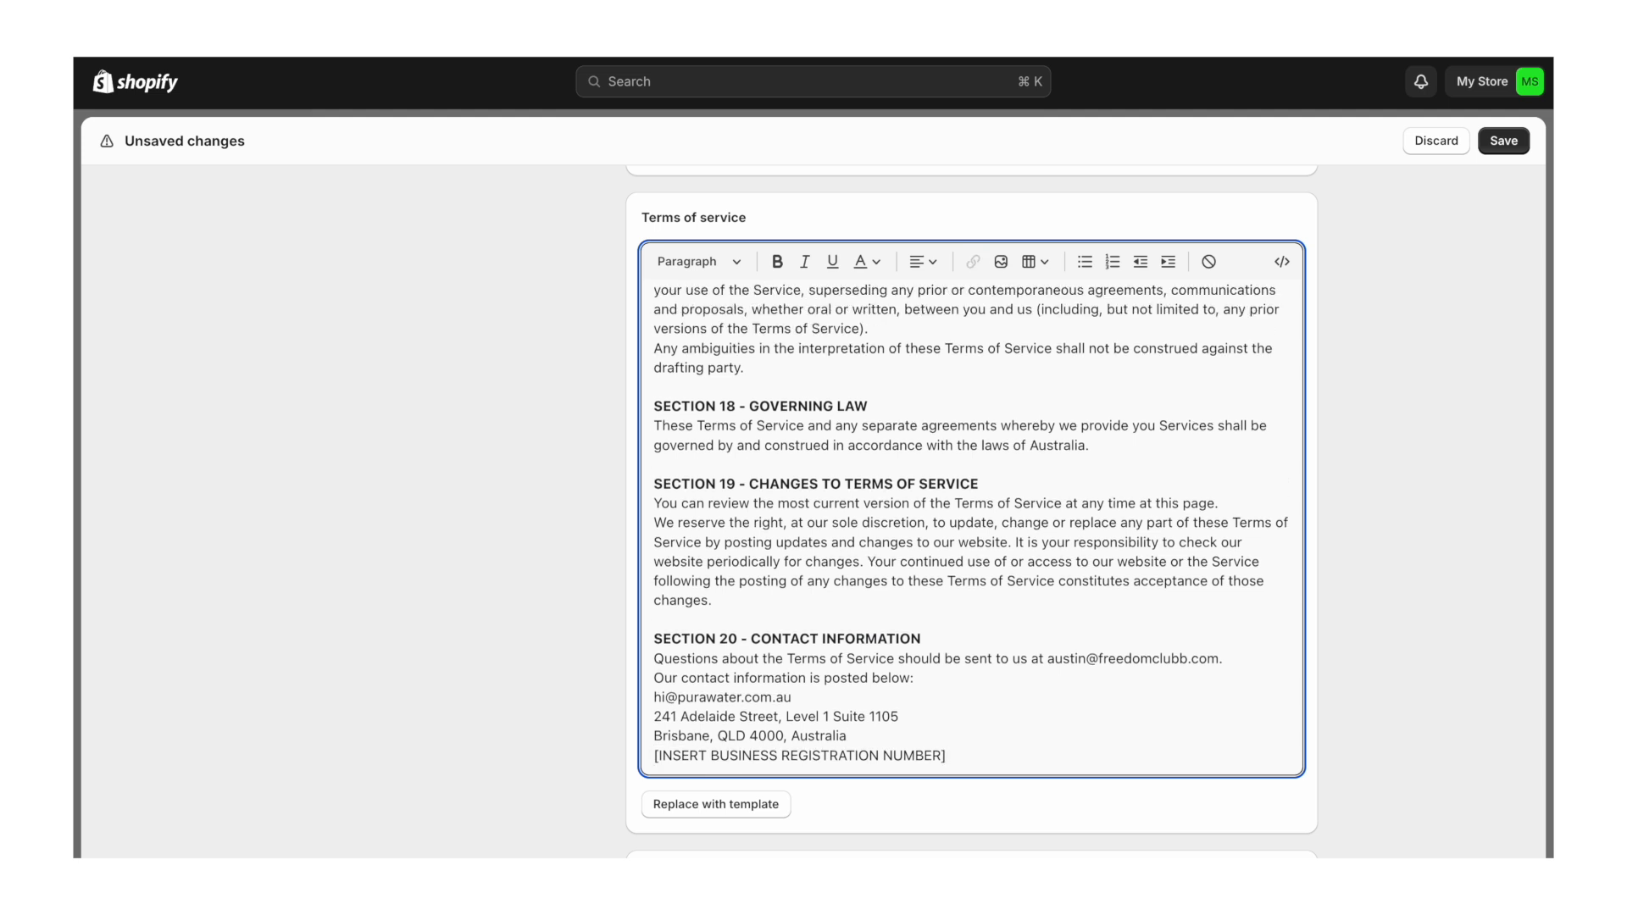
triple_click(805, 756)
key("BackSpace")
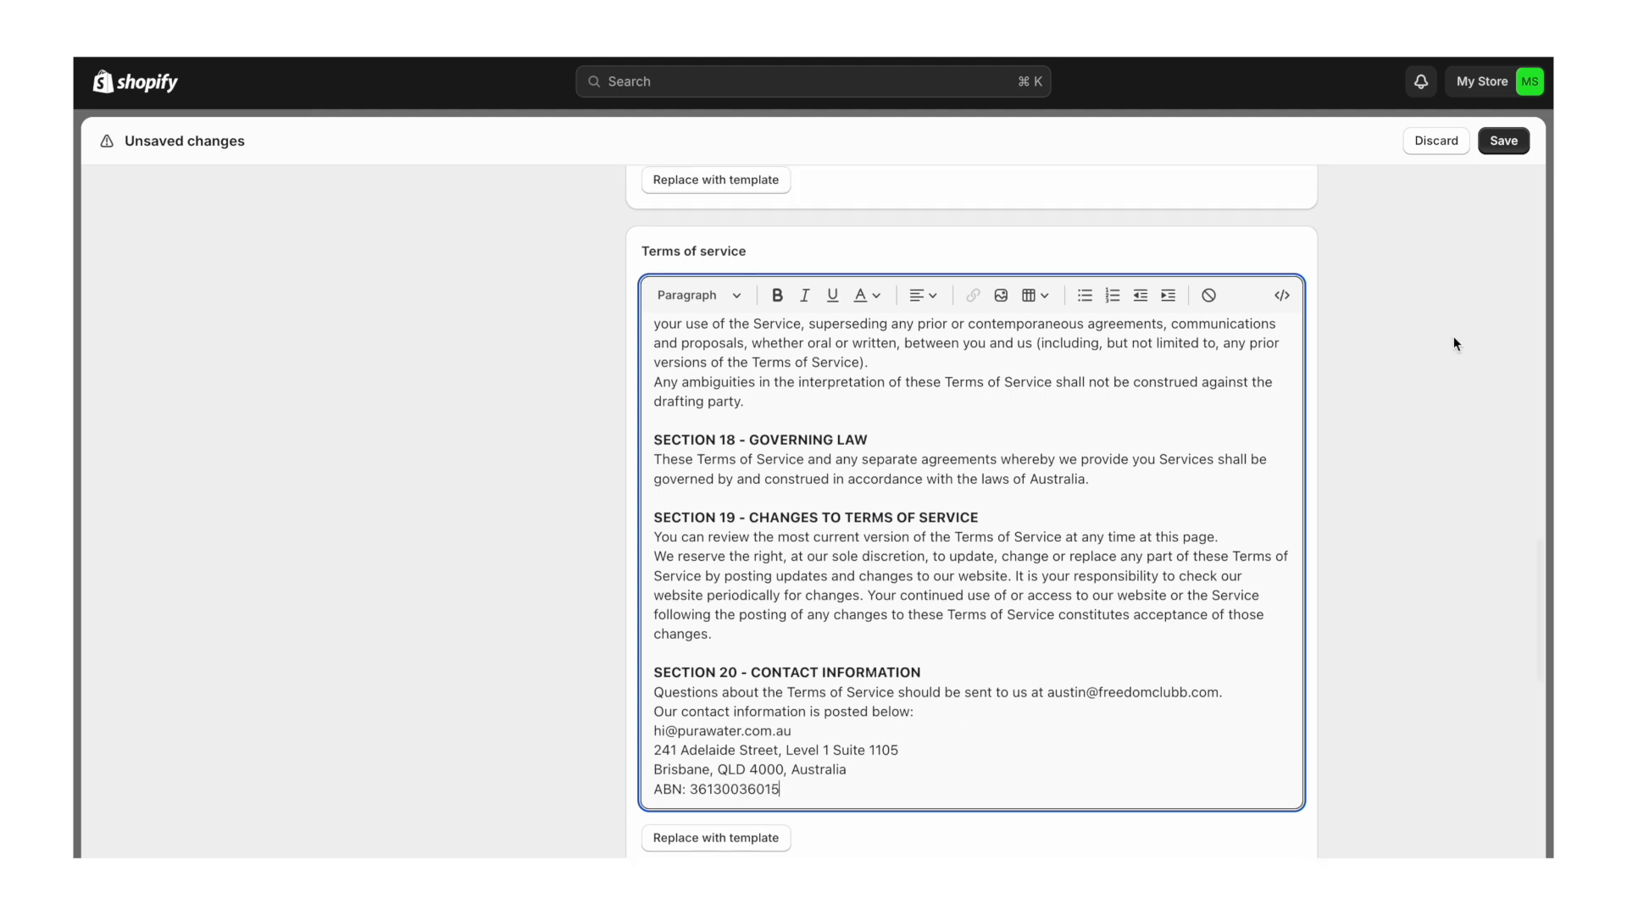
- Save the return, privacy and terms of service policy edits
scroll(1455, 343, "up", 7)
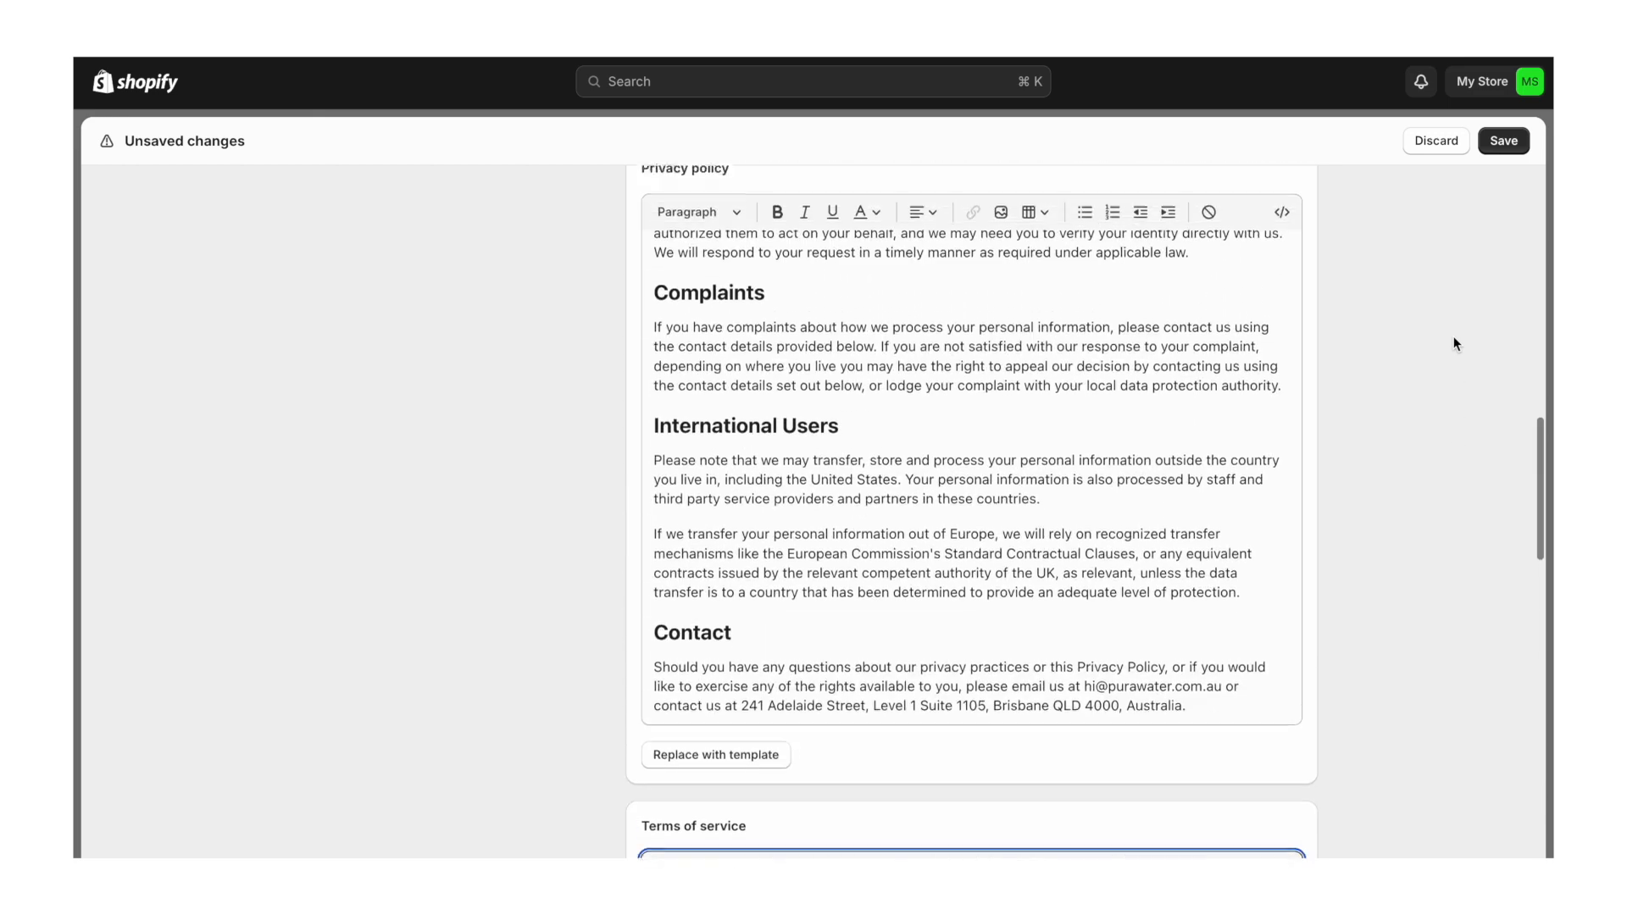
scroll(1455, 343, "up", 10)
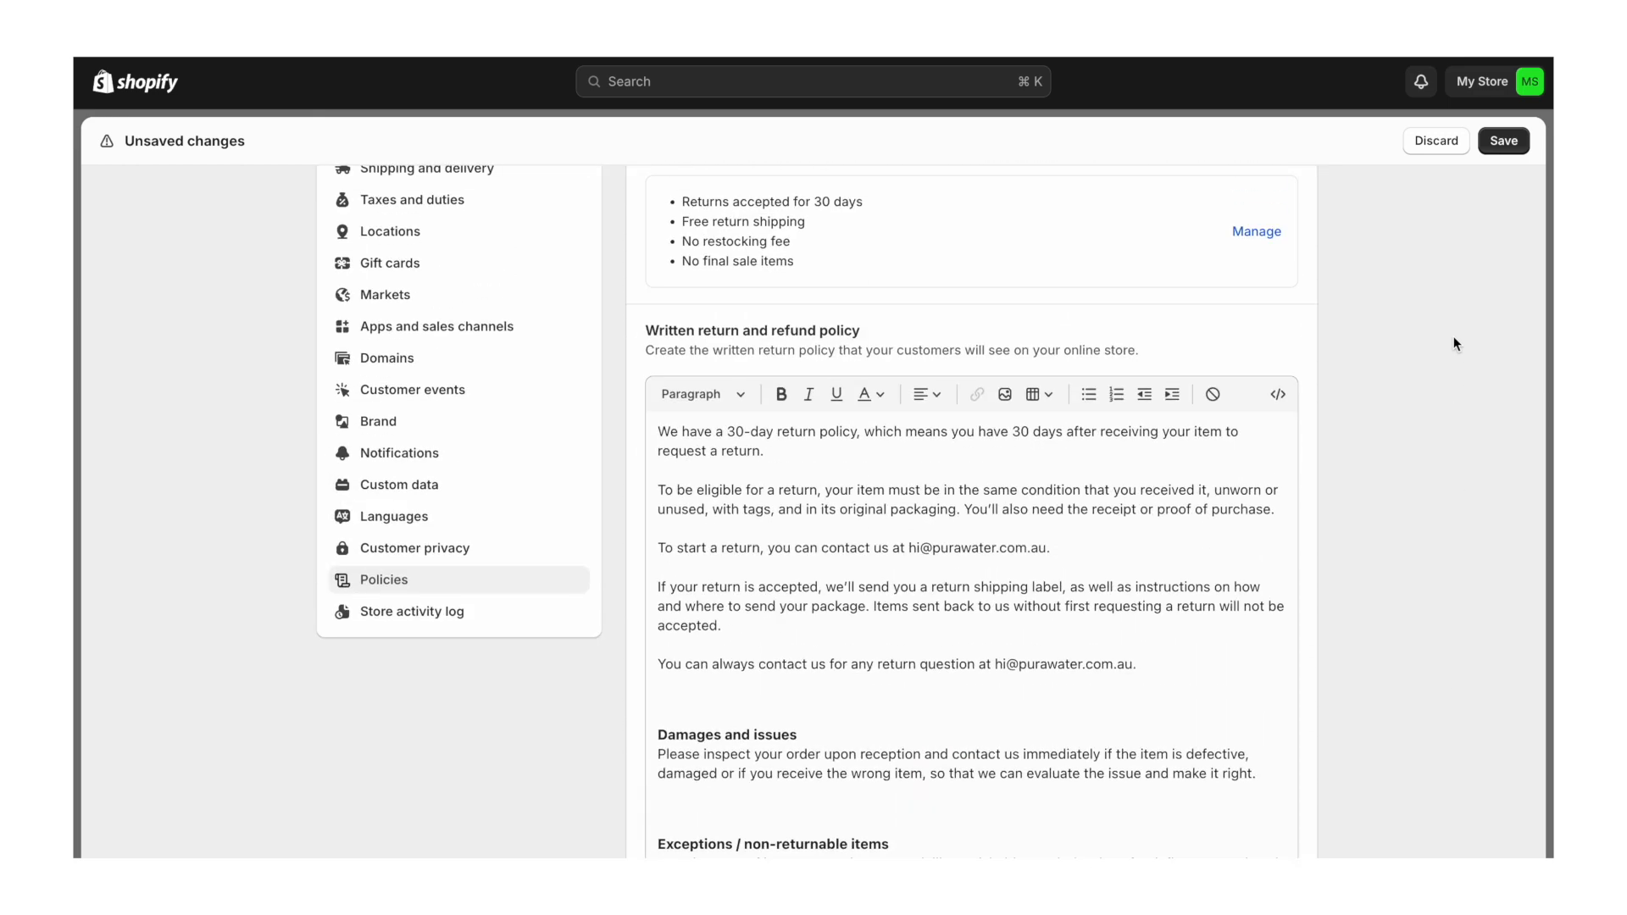
scroll(1455, 343, "down", 20)
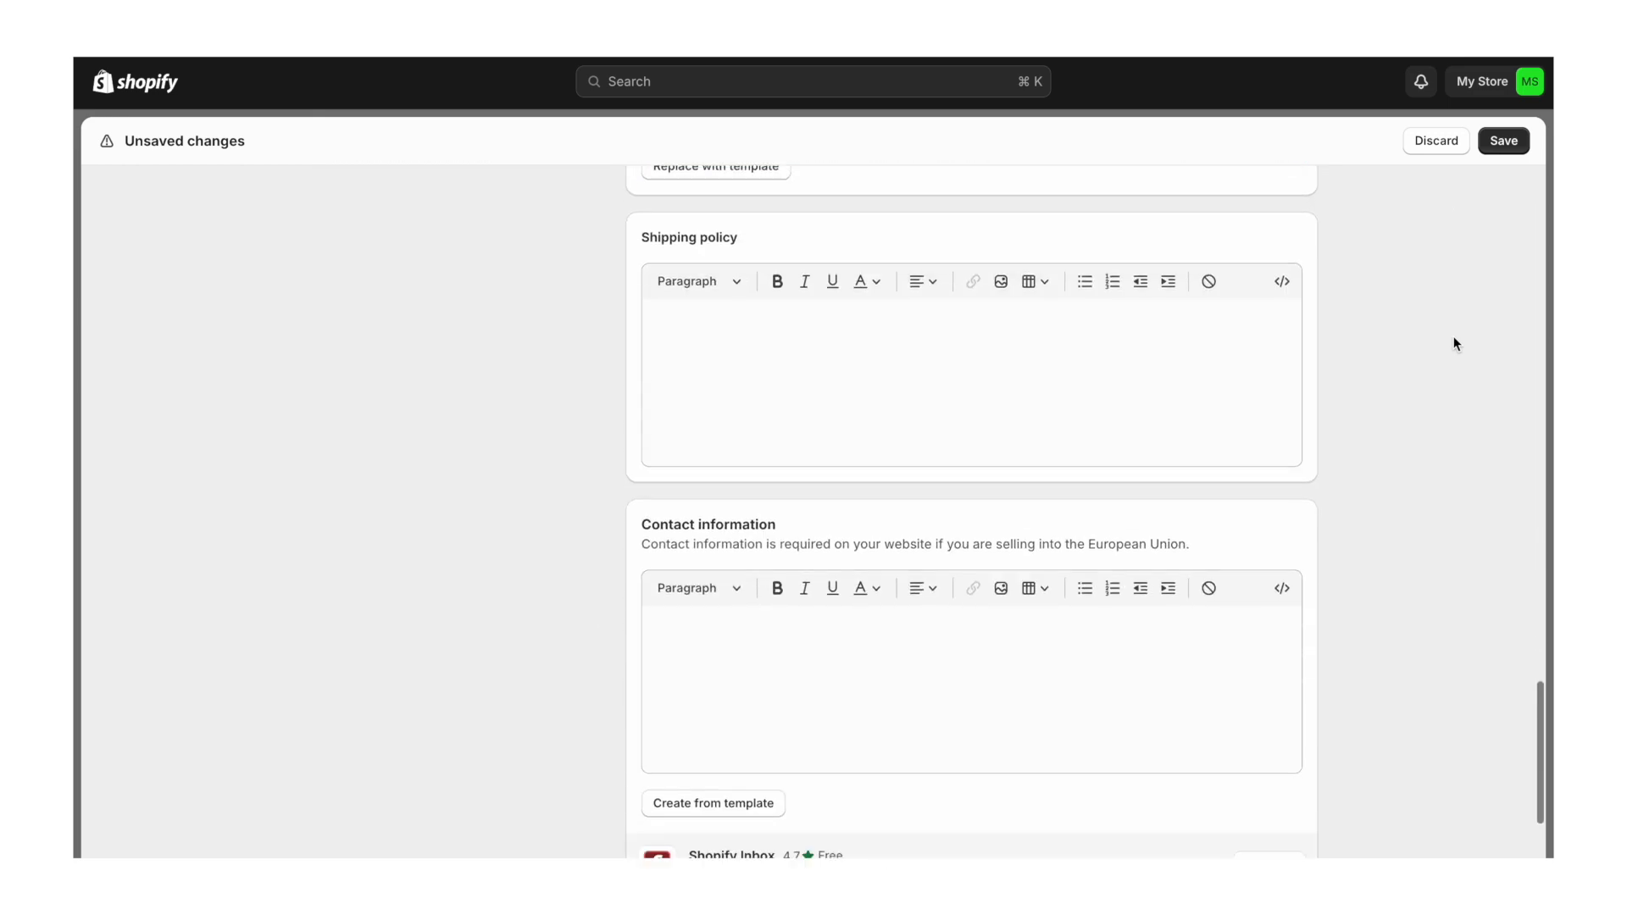
left_click(861, 339)
left_click(1345, 367)
scroll(1345, 368, "down", 1)
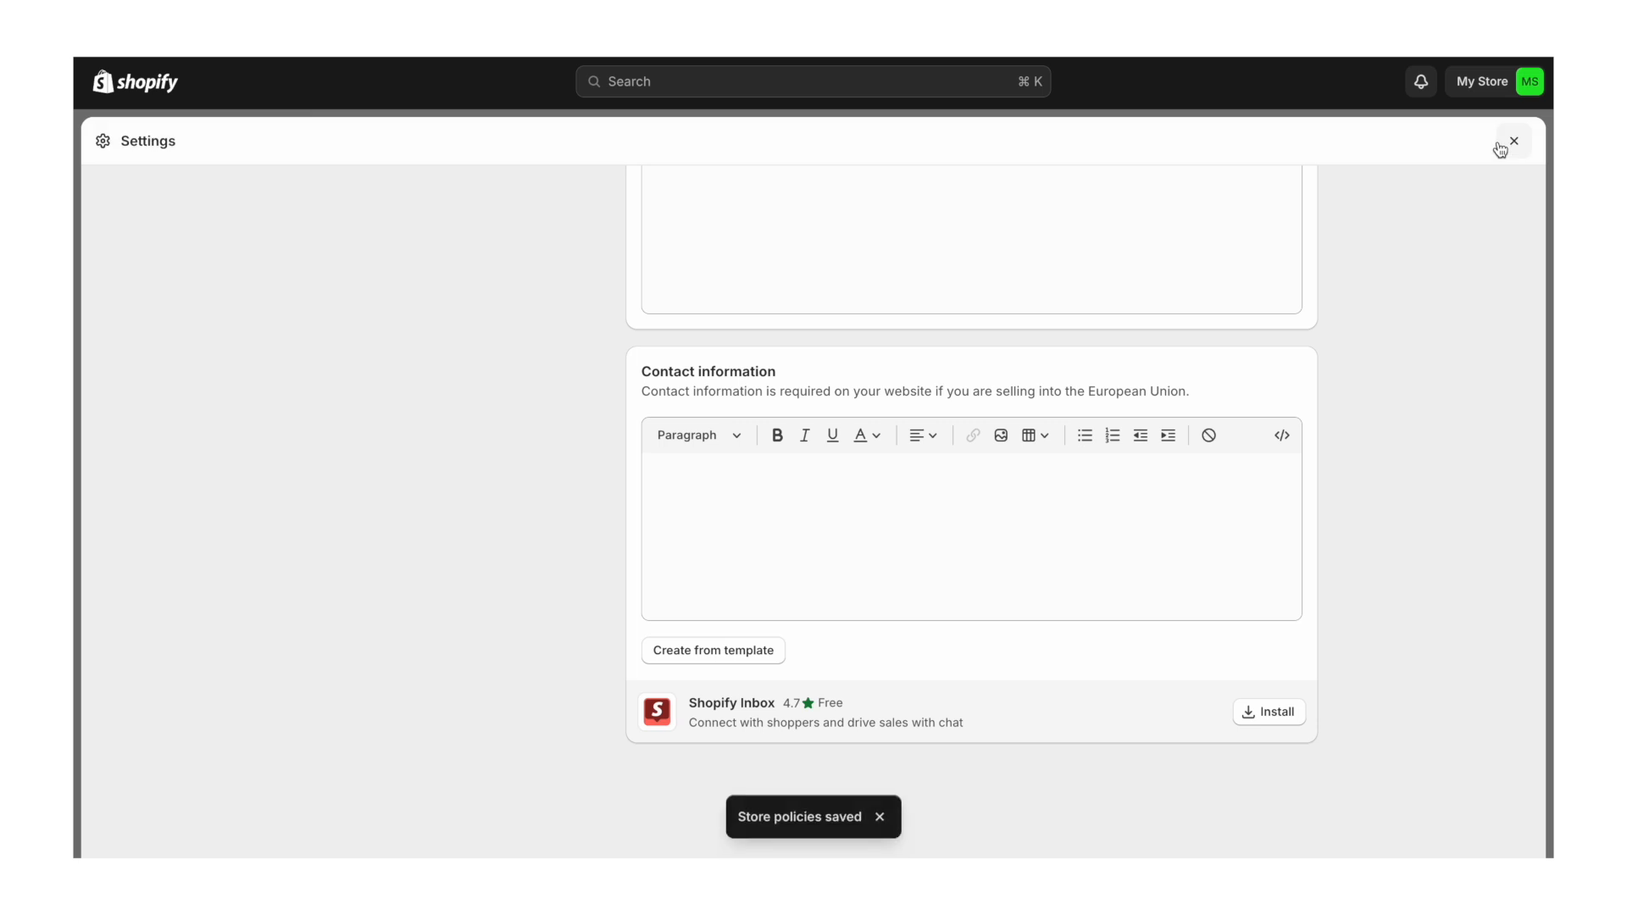
scroll(1378, 357, "up", 10)
scroll(1378, 365, "up", 15)
scroll(1377, 363, "down", 6)
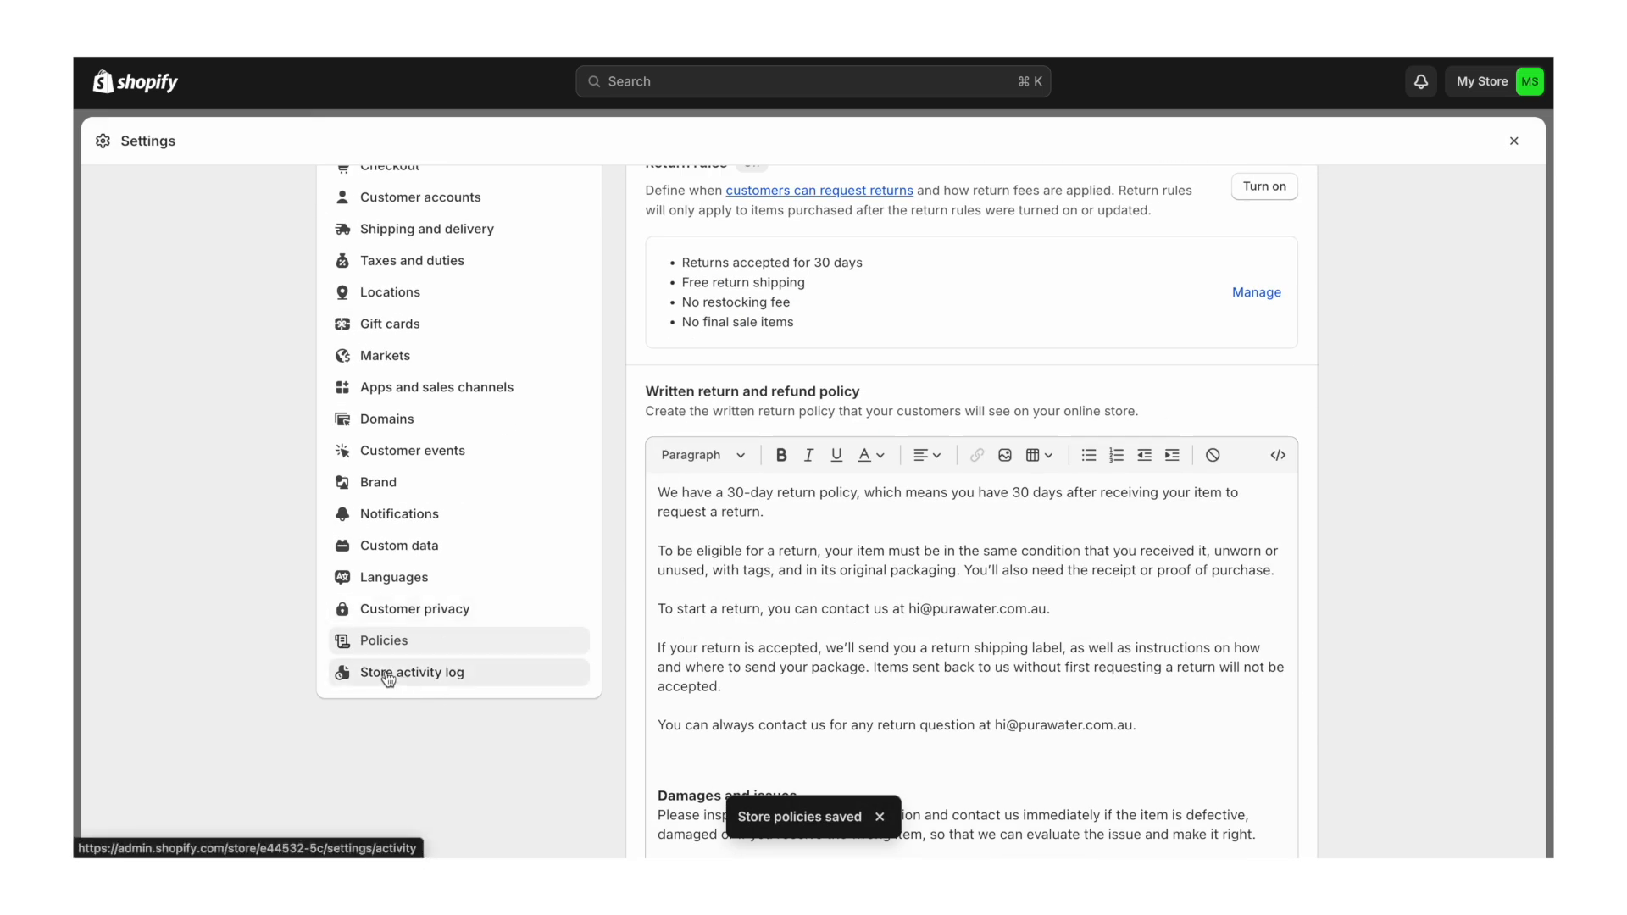
scroll(402, 678, "up", 4)
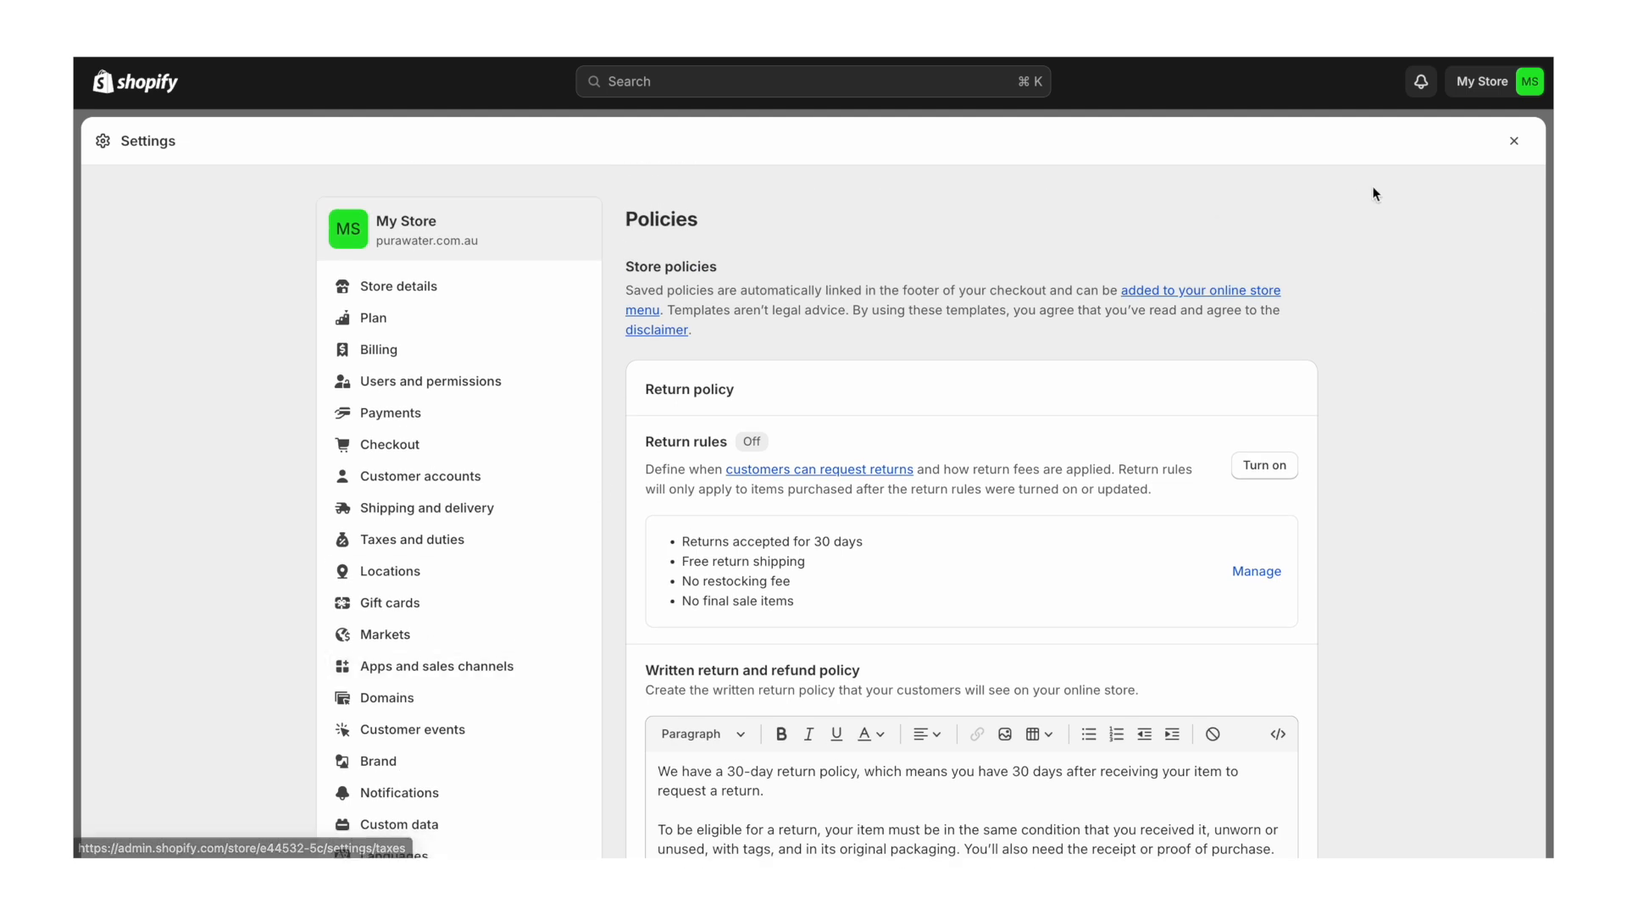